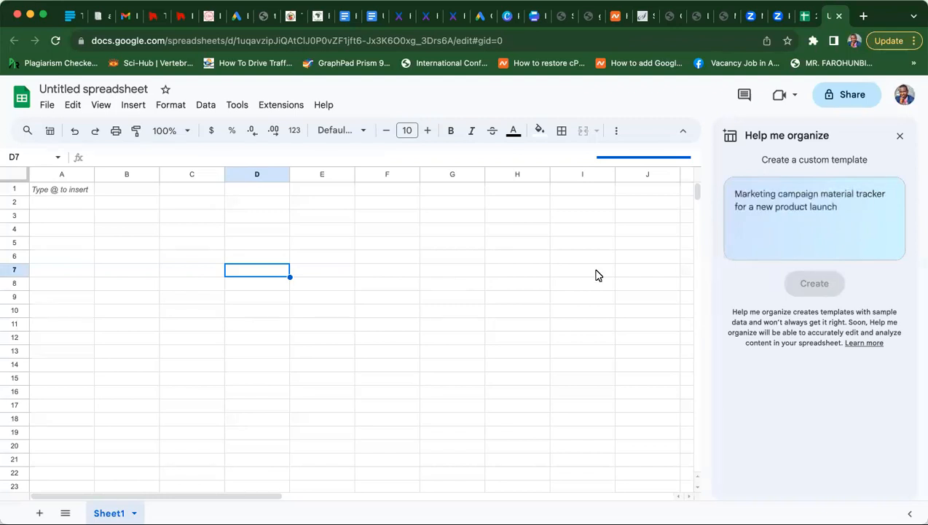
- Close the Help me organize side panel and select cells D2 and F2 on the empty grid
{"action": "left_click", "coordinate": [900, 138]}
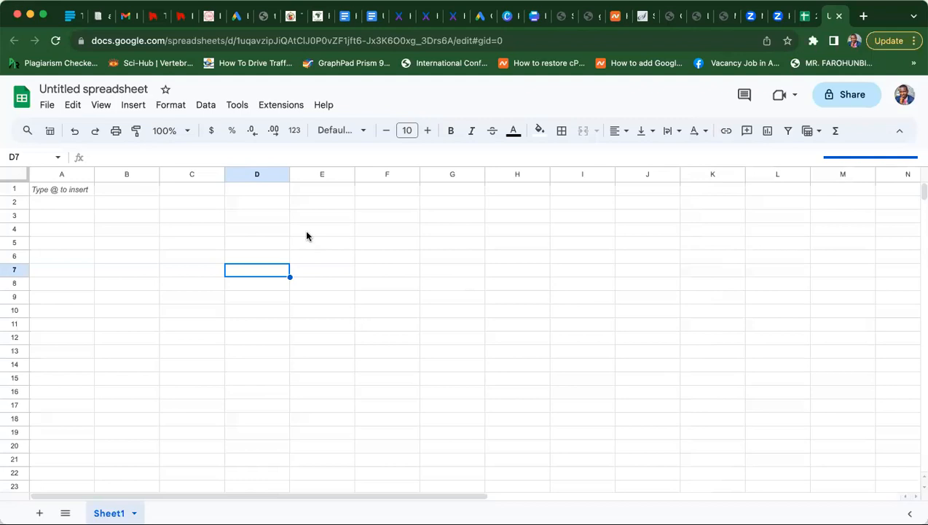
{"action": "left_click", "coordinate": [259, 207]}
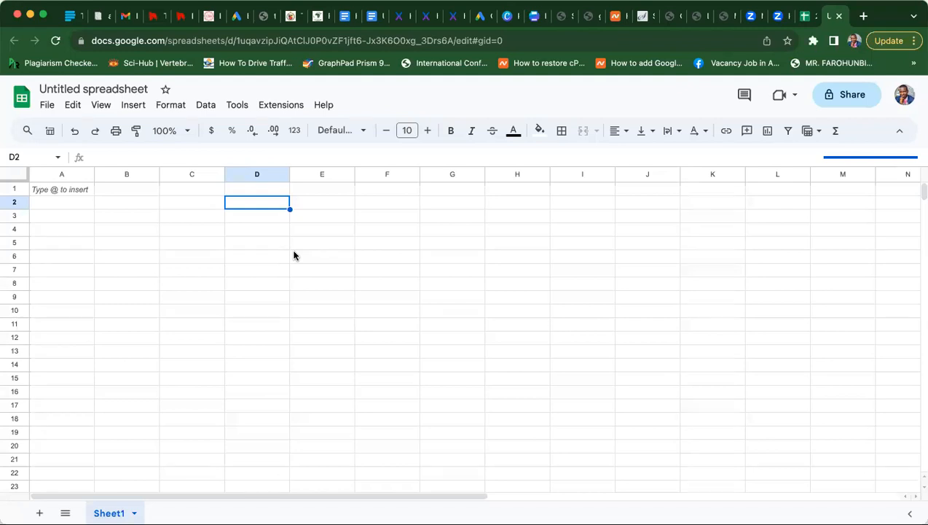
{"action": "left_click", "coordinate": [372, 204]}
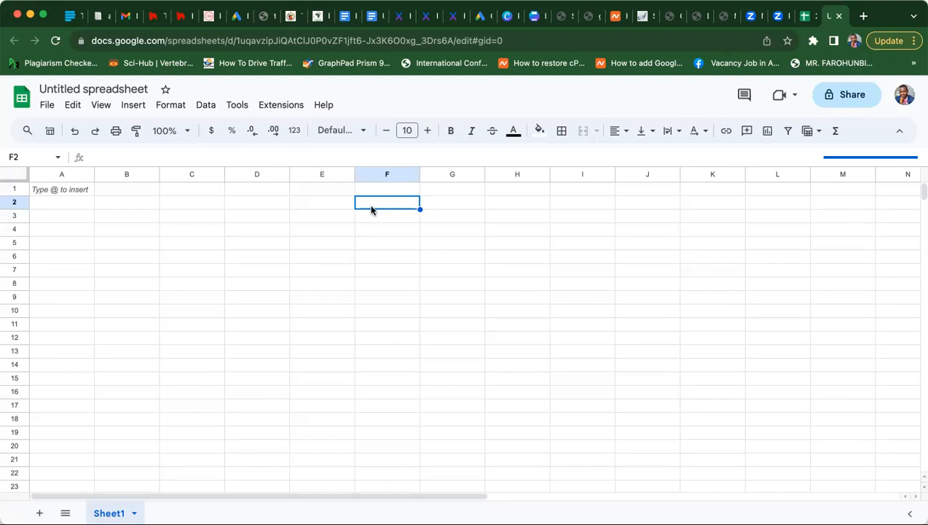
- Enter the heading 'UNIVERSITY OF ILORIN, ILORIN, NIGERIA' in cell E2
{"action": "left_click", "coordinate": [309, 208]}
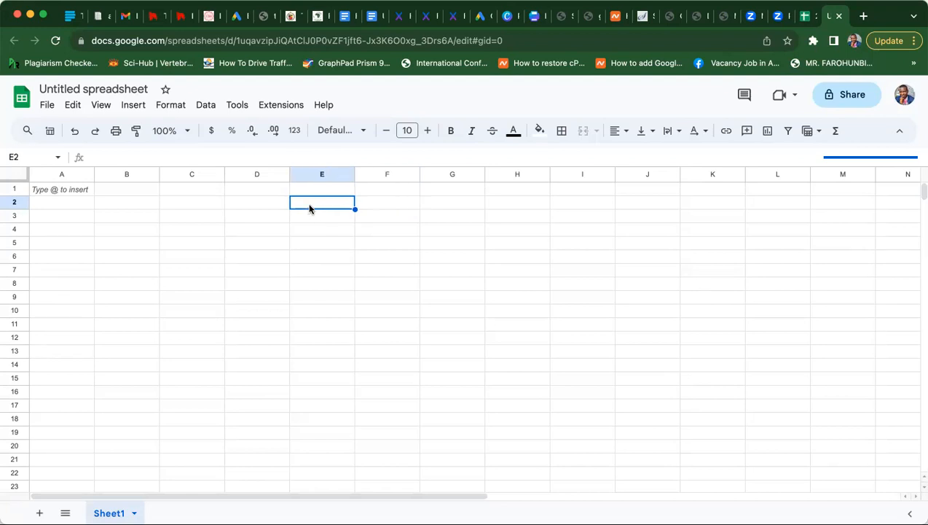
{"action": "type", "text": "UNIVERS"}
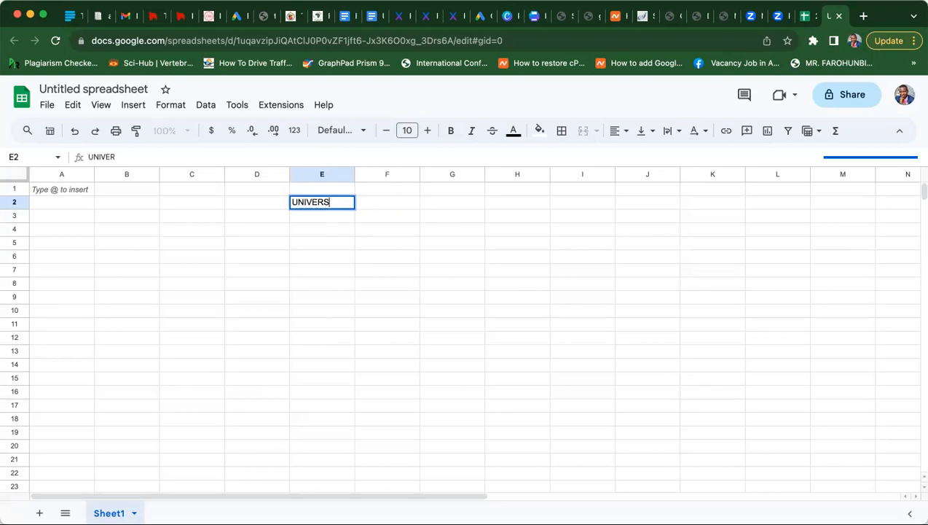
{"action": "type", "text": "ITY OF ILORI"}
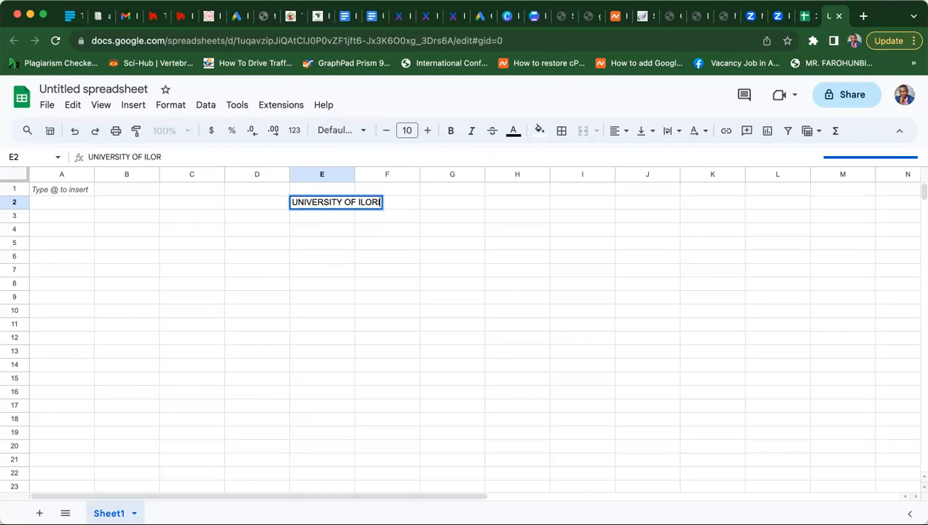
{"action": "type", "text": "N, "}
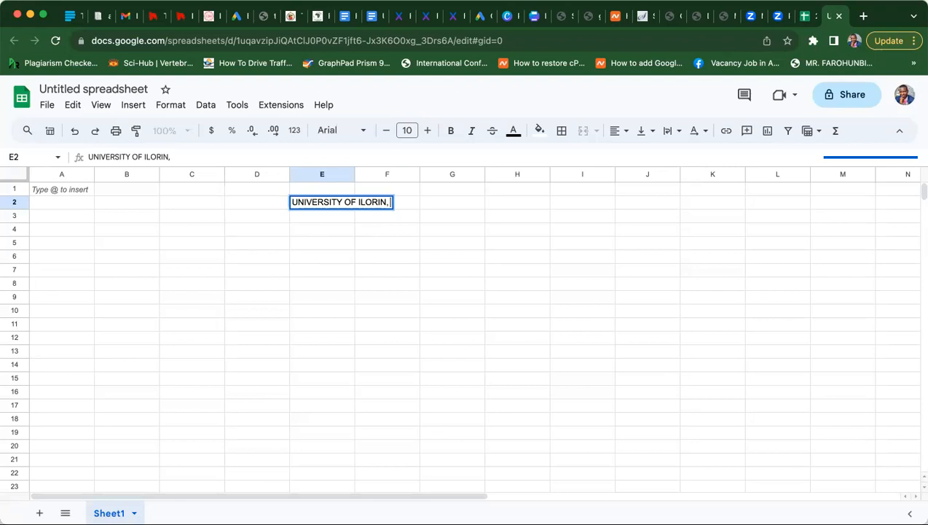
{"action": "type", "text": "ILORIN ,"}
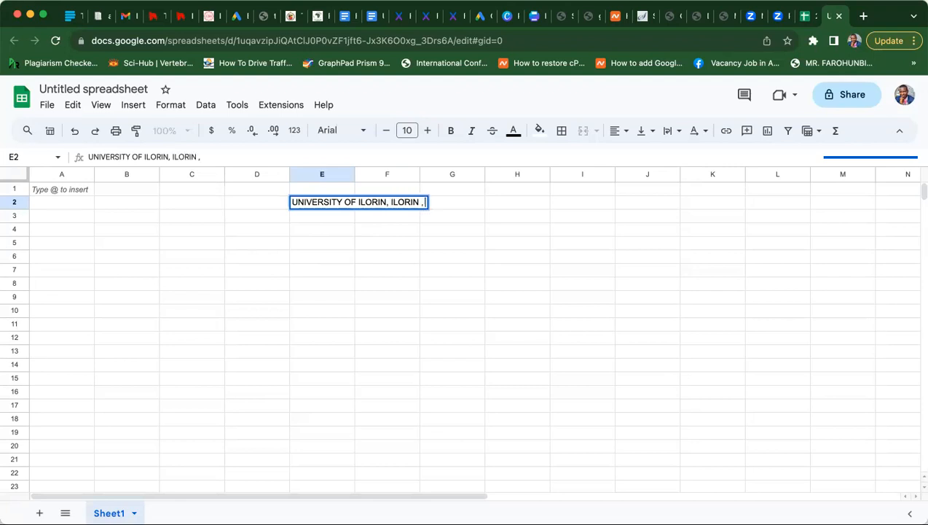
{"action": "key", "text": "BackSpace"}
{"action": "key", "text": "BackSpace"}
{"action": "type", "text": ", NIGERIA"}
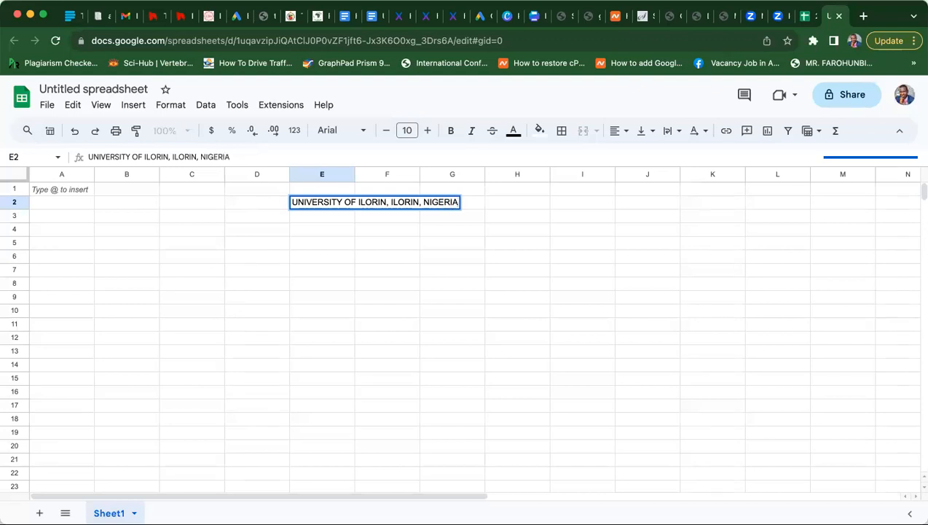
{"action": "key", "text": "Return"}
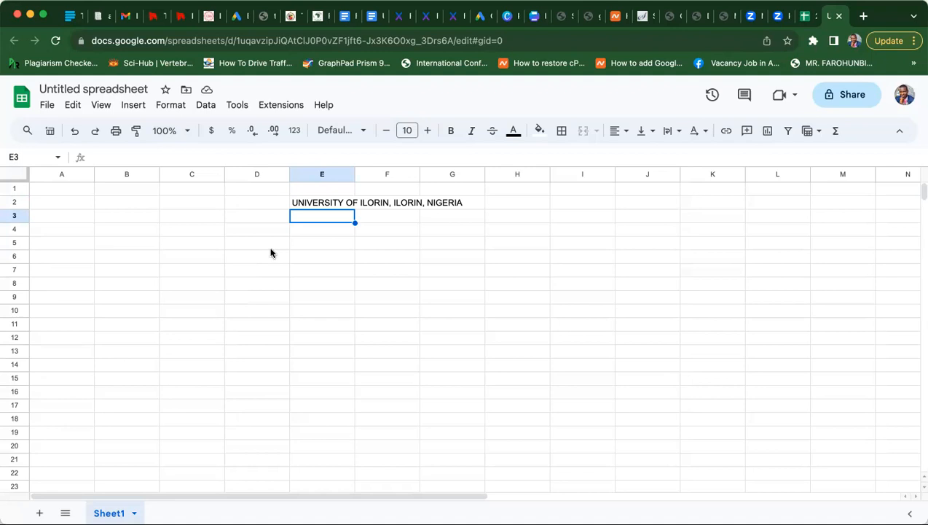
- Make the E2 heading bold and set its font size to 14
{"action": "left_click", "coordinate": [306, 204]}
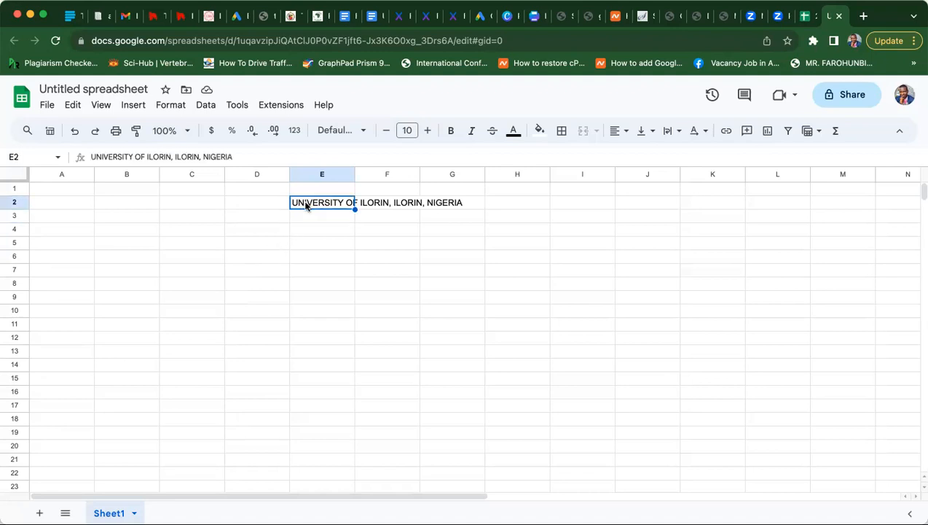
{"action": "left_click", "coordinate": [451, 132]}
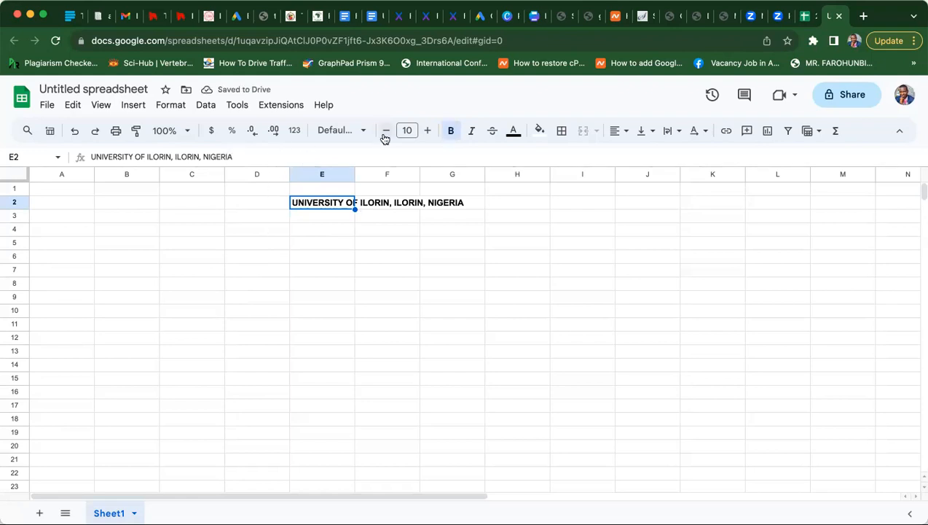
{"action": "left_click", "coordinate": [426, 131]}
{"action": "left_click", "coordinate": [427, 130]}
{"action": "left_click", "coordinate": [426, 131]}
{"action": "left_click", "coordinate": [426, 131]}
{"action": "left_click", "coordinate": [297, 282]}
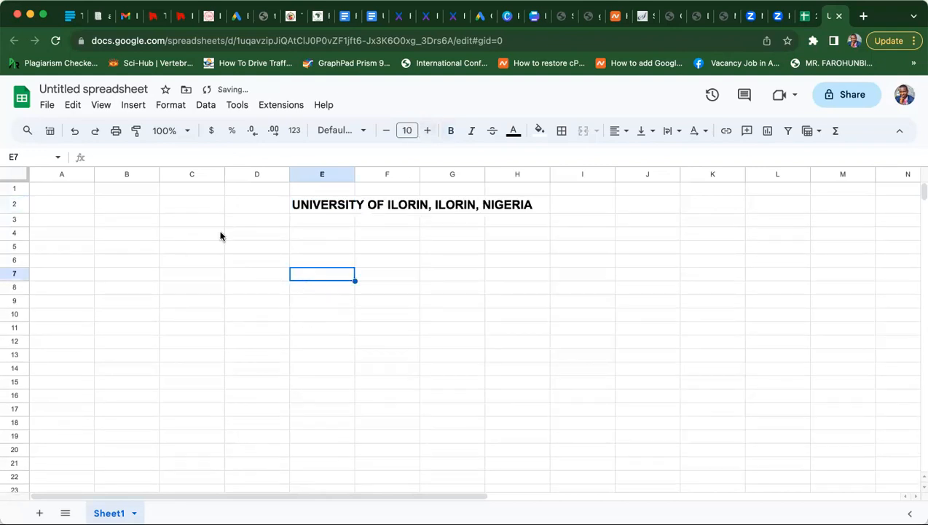
- Type 'Faculty of Education' in E3 and move it into F3
{"action": "left_click", "coordinate": [324, 220]}
{"action": "type", "text": "fa"}
{"action": "key", "text": "BackSpace"}
{"action": "key", "text": "BackSpace"}
{"action": "type", "text": "Fa"}
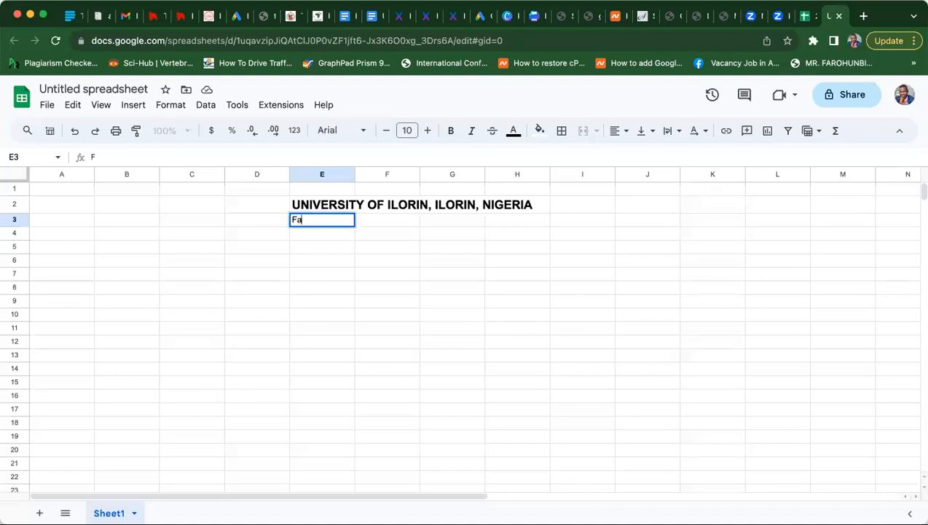
{"action": "type", "text": "culty of Education"}
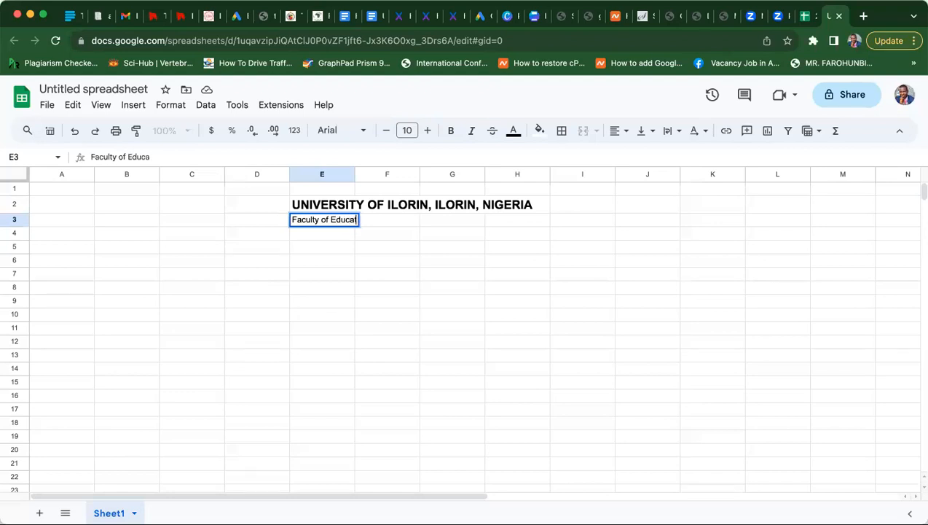
{"action": "left_click", "coordinate": [345, 245]}
{"action": "left_click", "coordinate": [333, 222]}
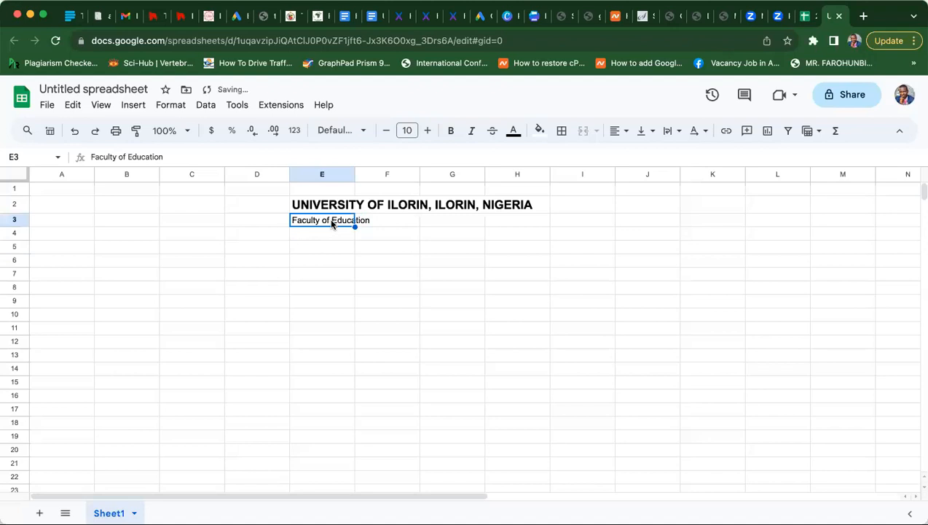
{"action": "key", "text": "ctrl+c"}
{"action": "left_click", "coordinate": [406, 223]}
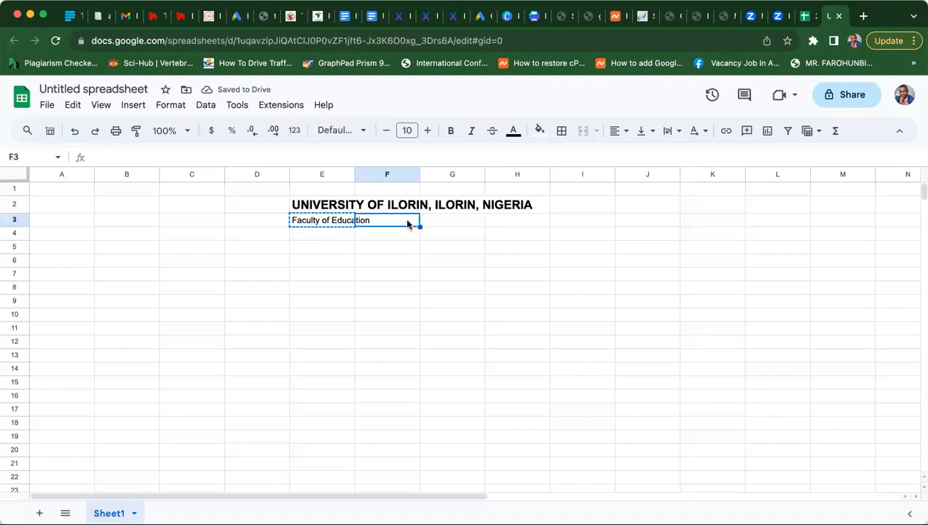
{"action": "key", "text": "ctrl+v"}
- Enter 'Arts and Social Sciences Department' so it ends up in cell E4
{"action": "left_click", "coordinate": [325, 235]}
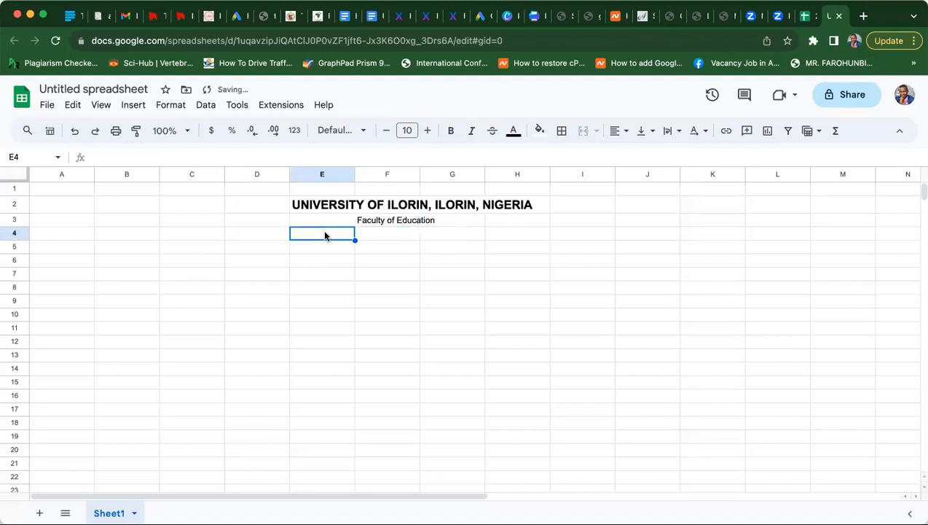
{"action": "type", "text": "Arts and S"}
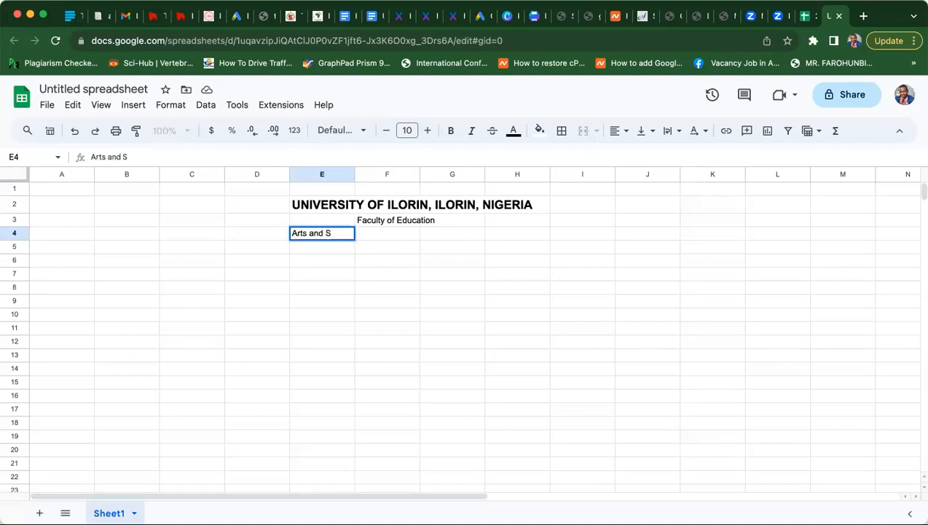
{"action": "type", "text": "ocial Sciences De"}
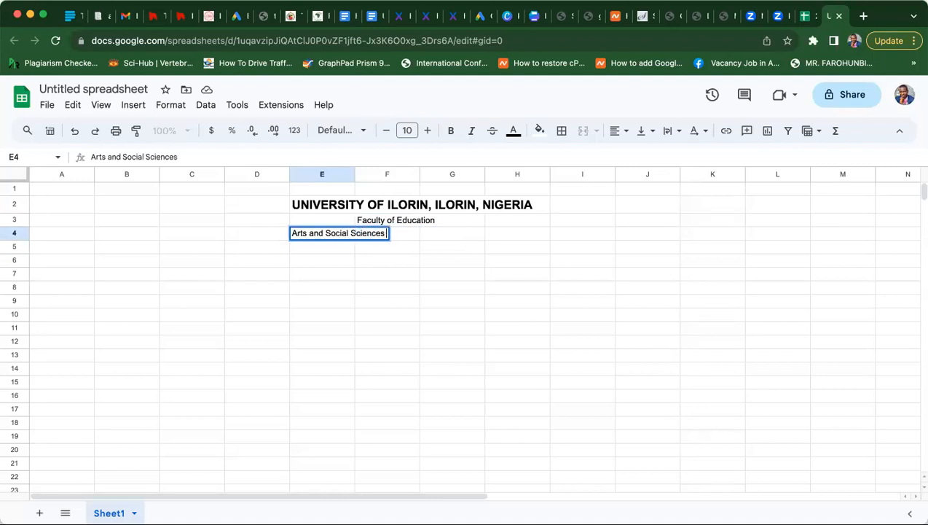
{"action": "type", "text": "partment"}
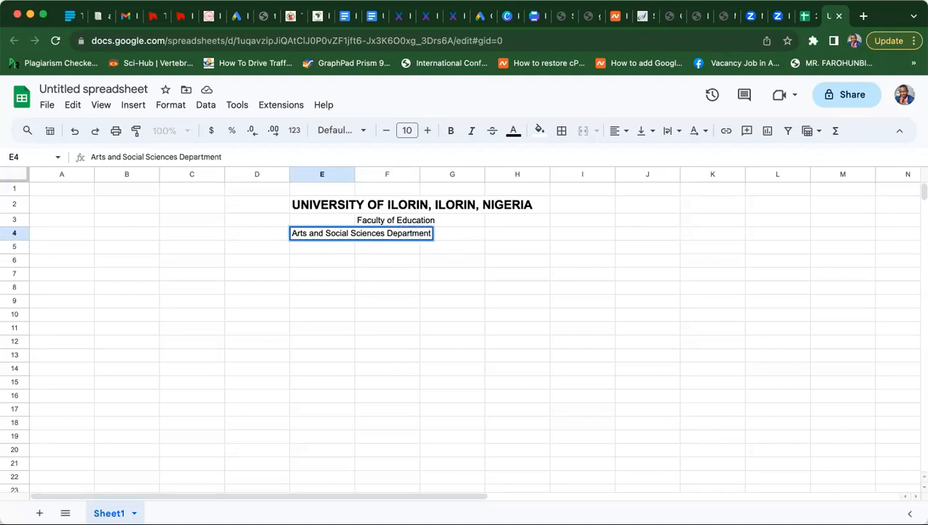
{"action": "key", "text": "Return"}
{"action": "left_click", "coordinate": [315, 235]}
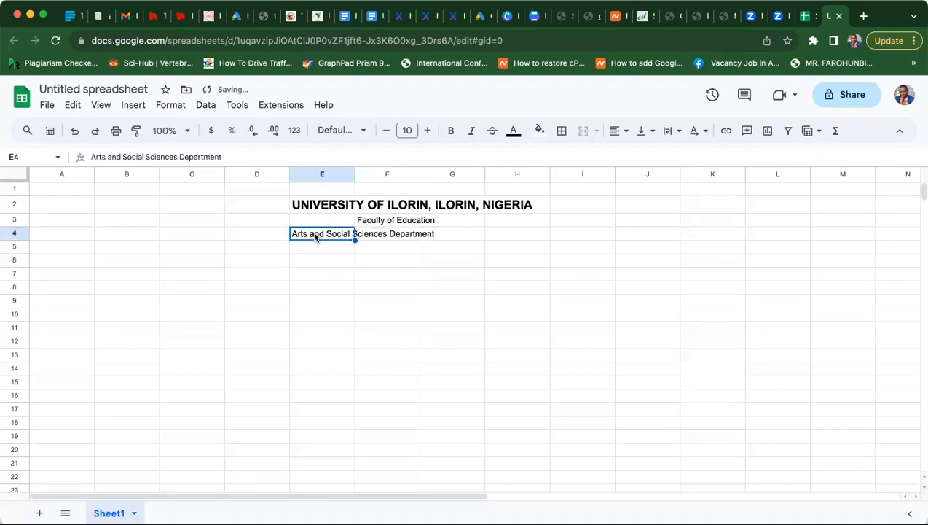
{"action": "key", "text": "ctrl+c"}
{"action": "left_click", "coordinate": [381, 235]}
{"action": "key", "text": "ctrl+v"}
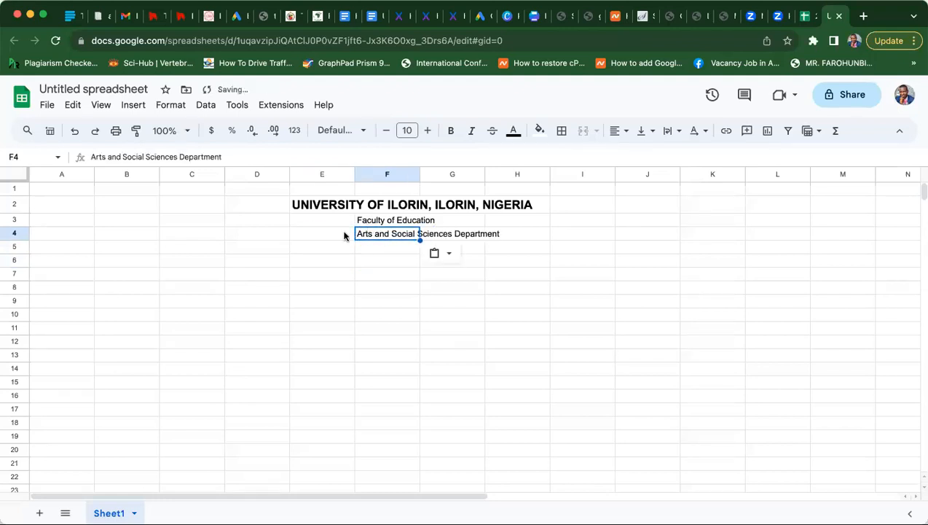
{"action": "left_click", "coordinate": [345, 235]}
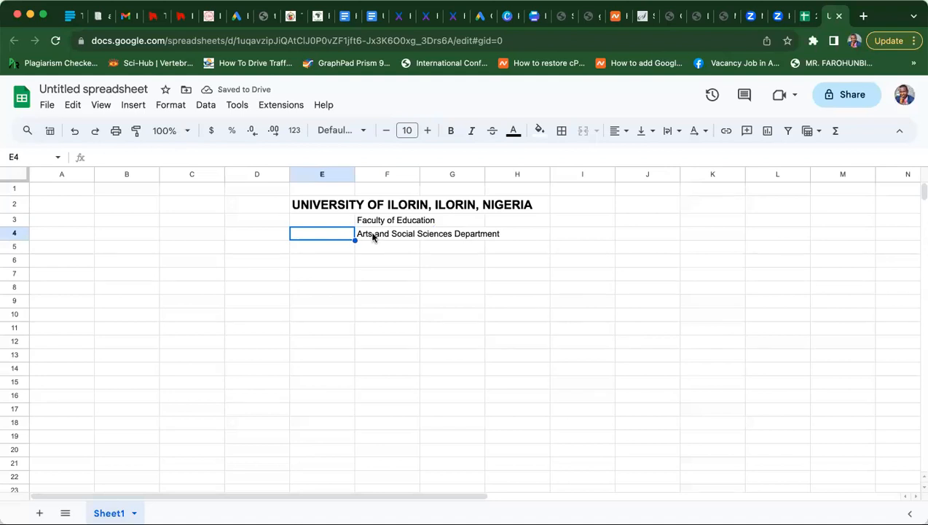
{"action": "left_click", "coordinate": [373, 236]}
{"action": "key", "text": "ctrl+c"}
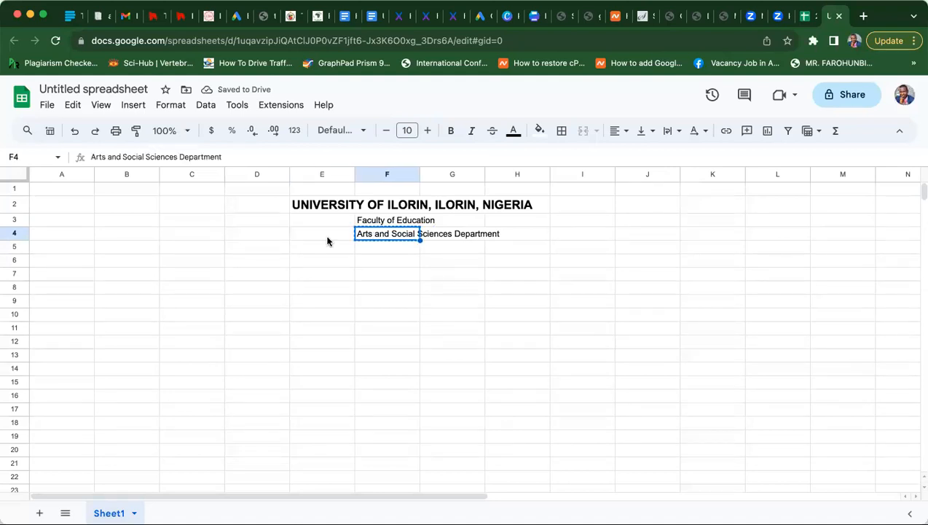
{"action": "left_click", "coordinate": [328, 240]}
{"action": "key", "text": "ctrl+v"}
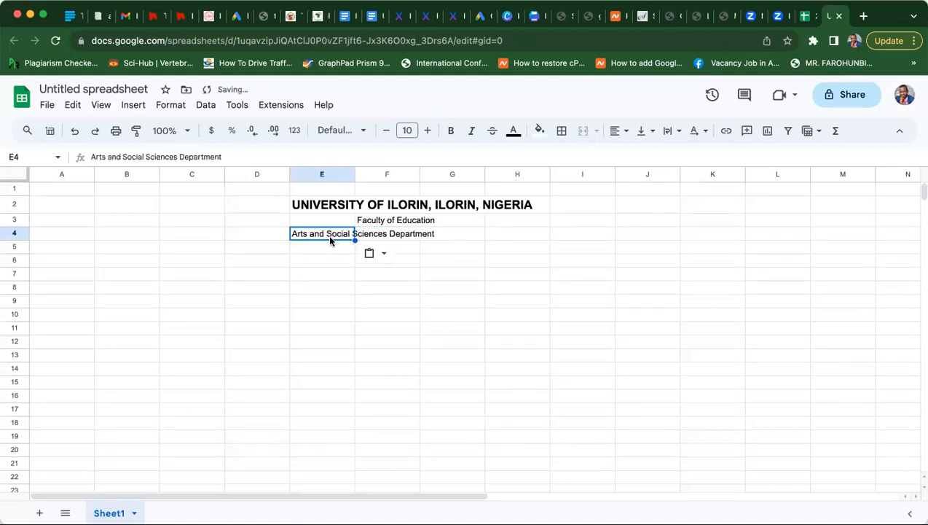
{"action": "left_click", "coordinate": [385, 235]}
- Enlarge the F3 faculty line to size 14 and the E4 department line to size 11
{"action": "left_click", "coordinate": [372, 224]}
{"action": "left_click", "coordinate": [427, 130]}
{"action": "left_click", "coordinate": [427, 131]}
{"action": "left_click", "coordinate": [427, 130]}
{"action": "left_click", "coordinate": [427, 131]}
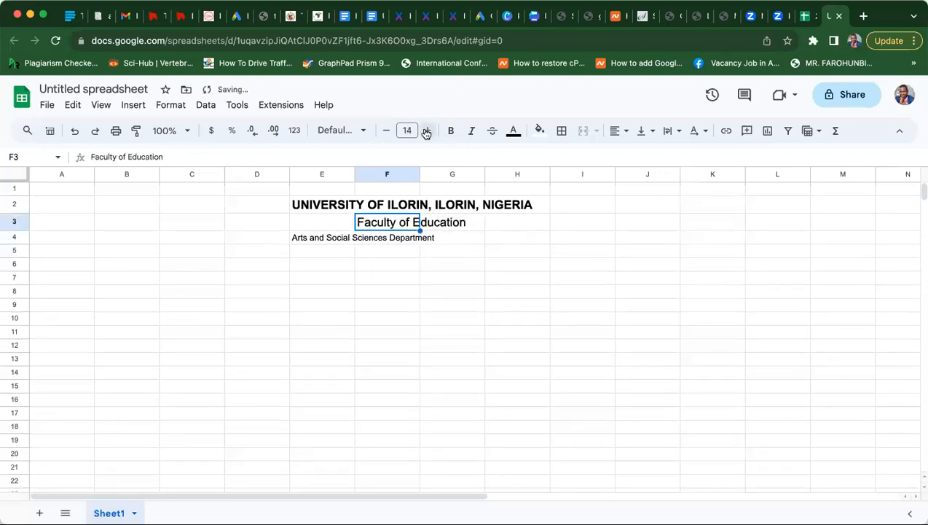
{"action": "left_click", "coordinate": [362, 242]}
{"action": "left_click", "coordinate": [315, 241]}
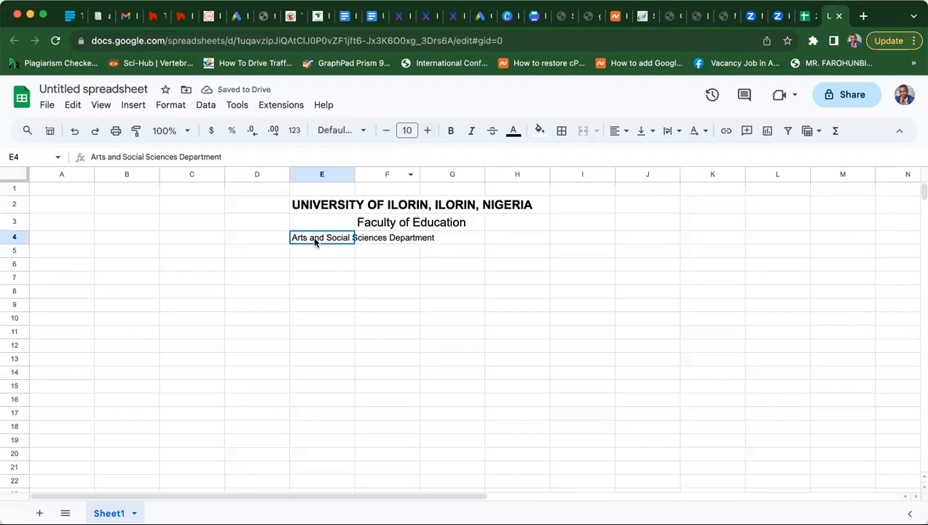
{"action": "left_click", "coordinate": [427, 132]}
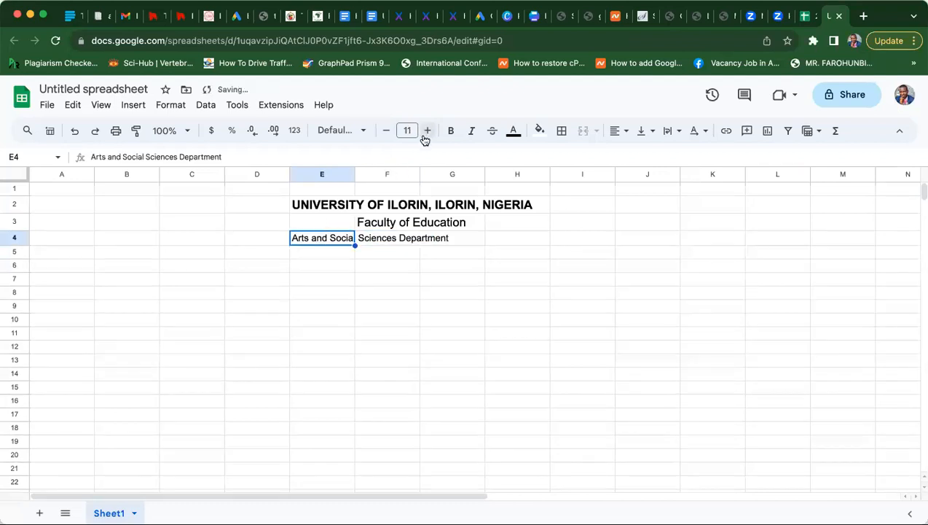
{"action": "left_click", "coordinate": [378, 242]}
{"action": "left_click", "coordinate": [317, 242]}
- Merge cells E4:H4 and center the department text horizontally within the merged cell
{"action": "left_click_drag", "start_coordinate": [317, 242], "coordinate": [511, 241]}
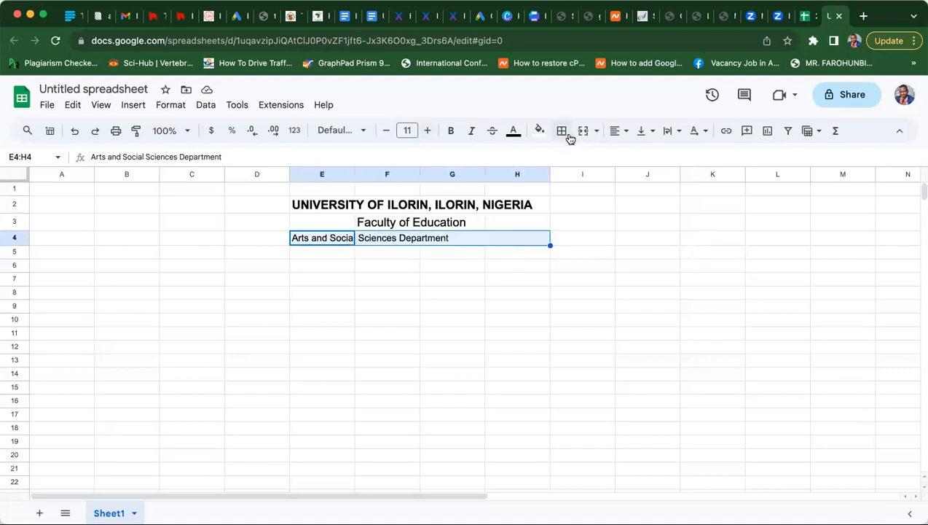
{"action": "left_click", "coordinate": [595, 132]}
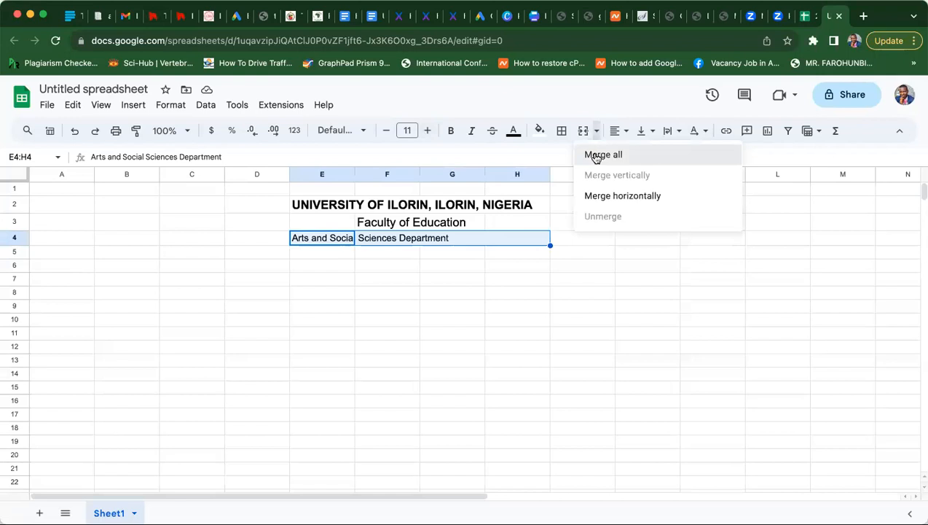
{"action": "left_click", "coordinate": [594, 155]}
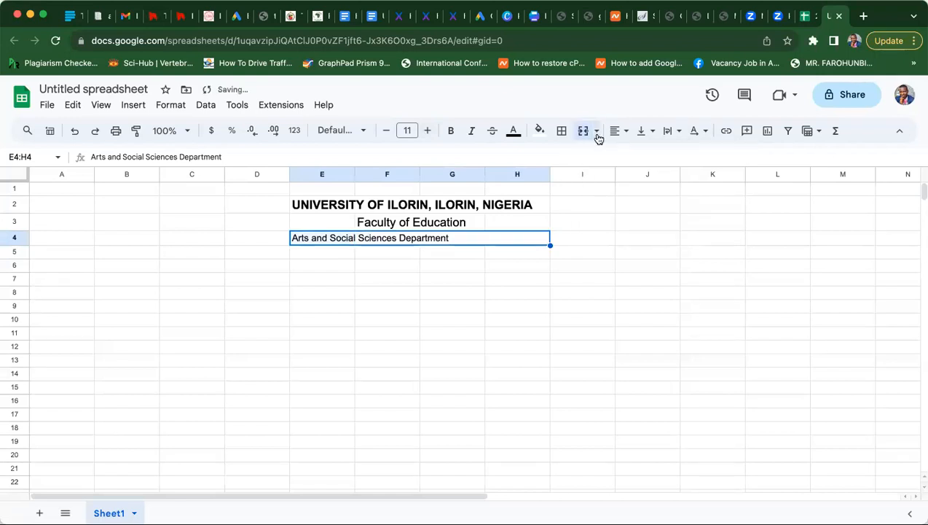
{"action": "left_click", "coordinate": [597, 133]}
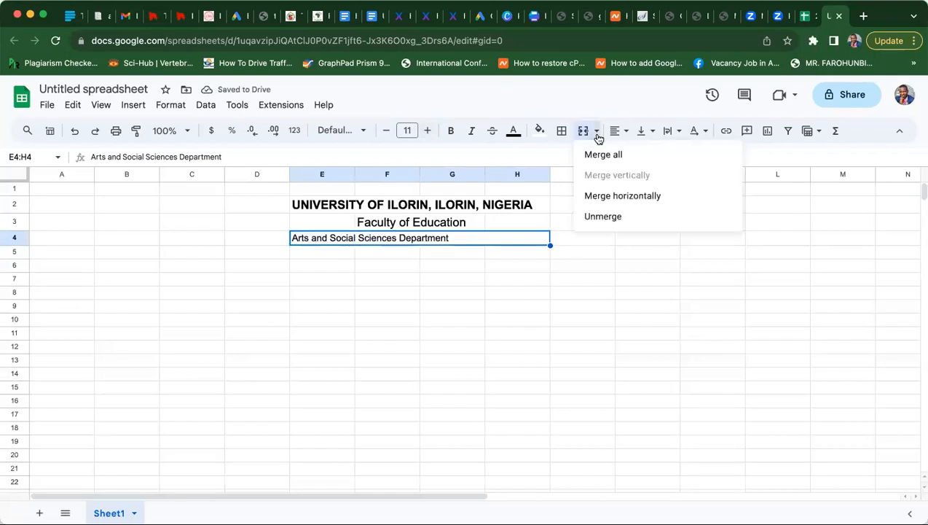
{"action": "left_click", "coordinate": [598, 138]}
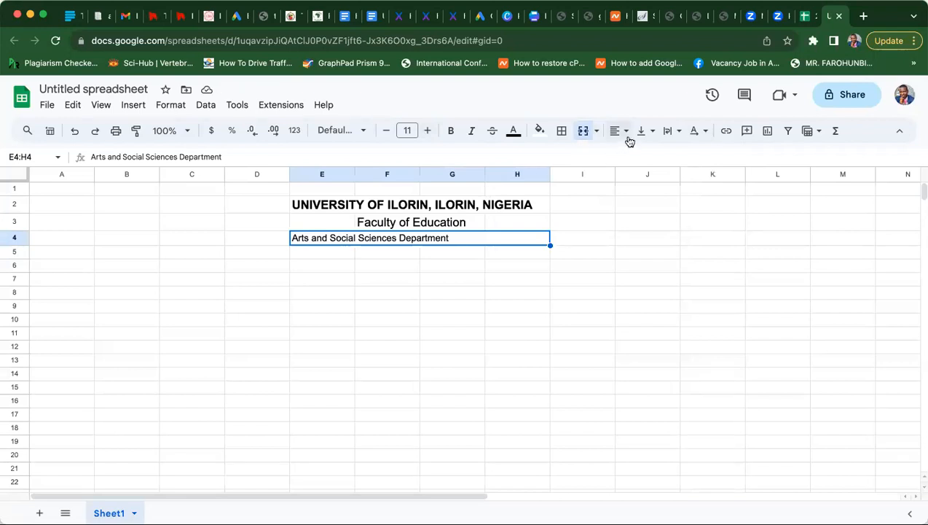
{"action": "left_click", "coordinate": [628, 135]}
{"action": "left_click", "coordinate": [638, 154]}
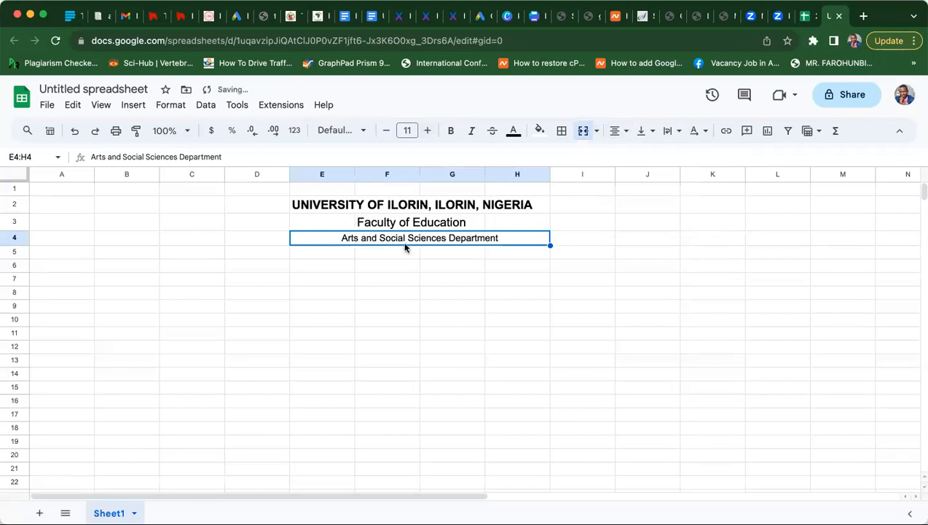
{"action": "left_click", "coordinate": [344, 305]}
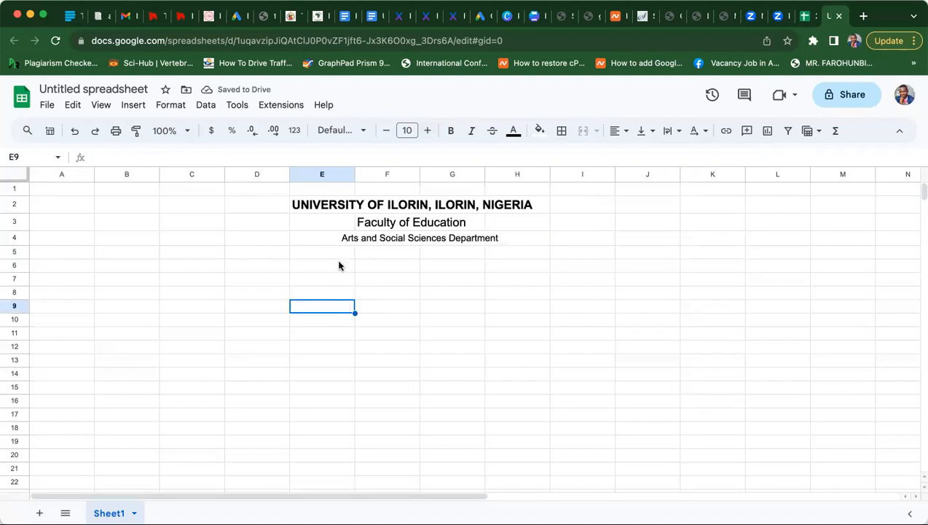
- Enter the title 'STUDENTS ACADEMIC PERFORMANCE IN EDU 202' in cell E6
{"action": "left_click", "coordinate": [329, 269]}
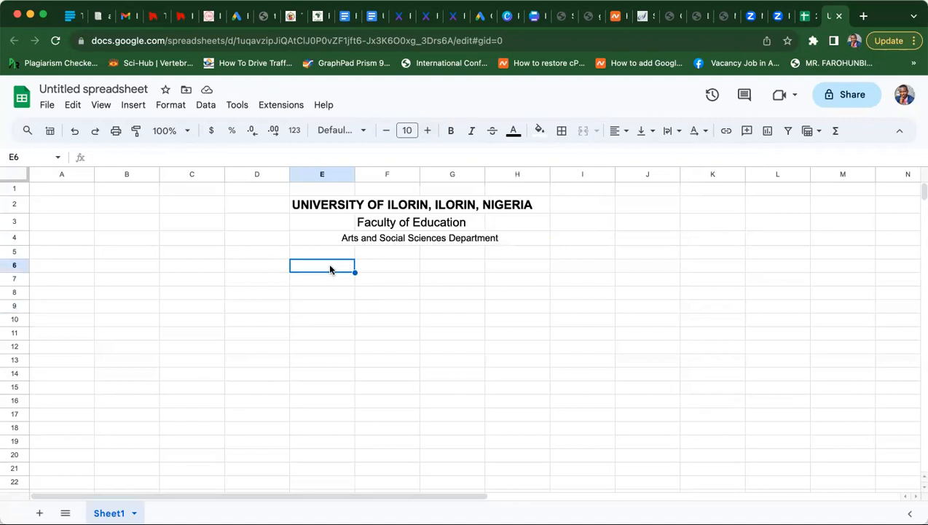
{"action": "type", "text": "STUDENT"}
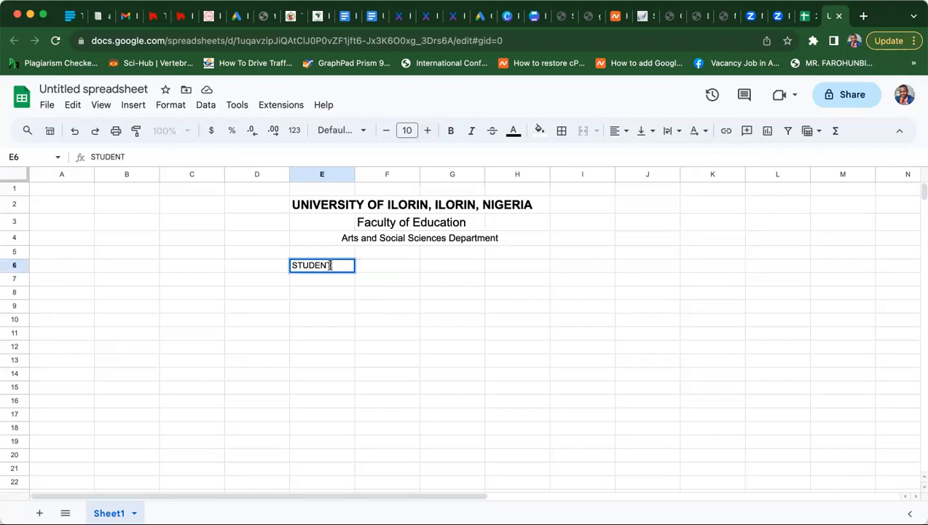
{"action": "type", "text": "S ACADEMIC PERFOR"}
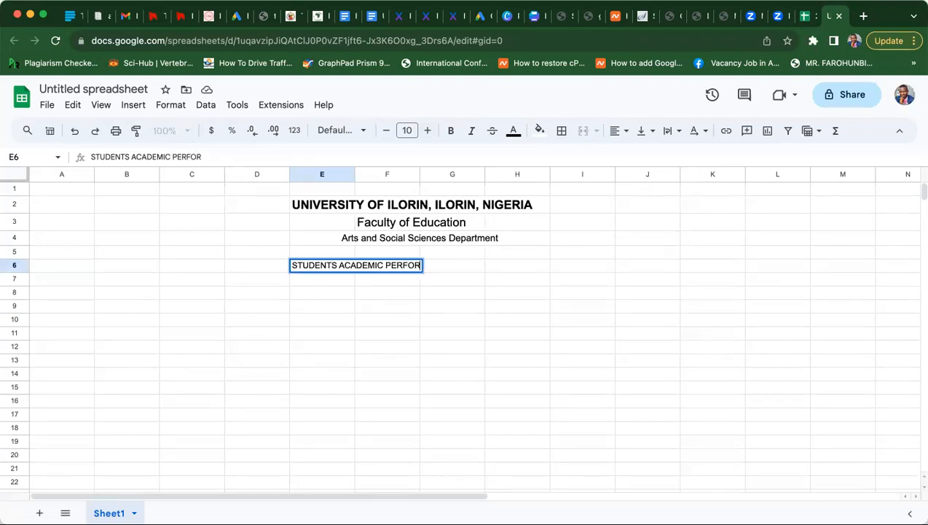
{"action": "type", "text": "MANCE IN "}
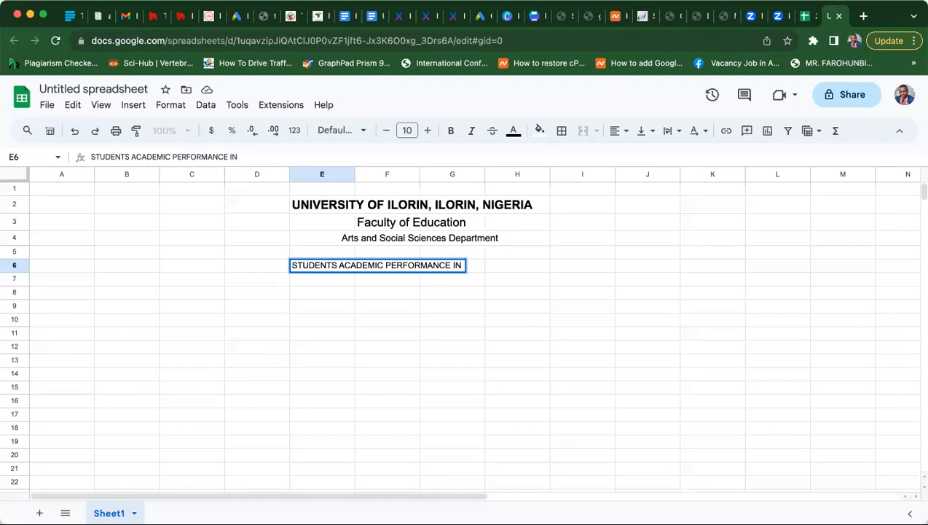
{"action": "type", "text": "EDU 202"}
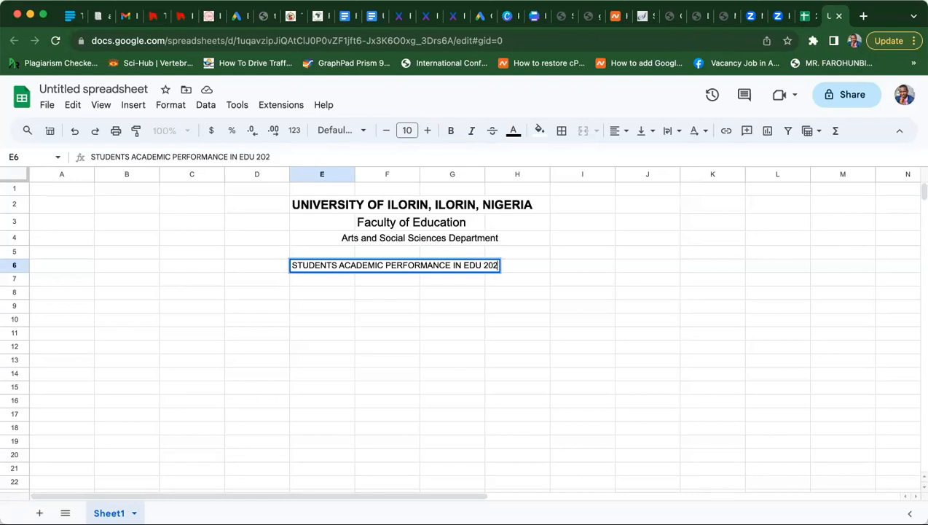
{"action": "key", "text": "Return"}
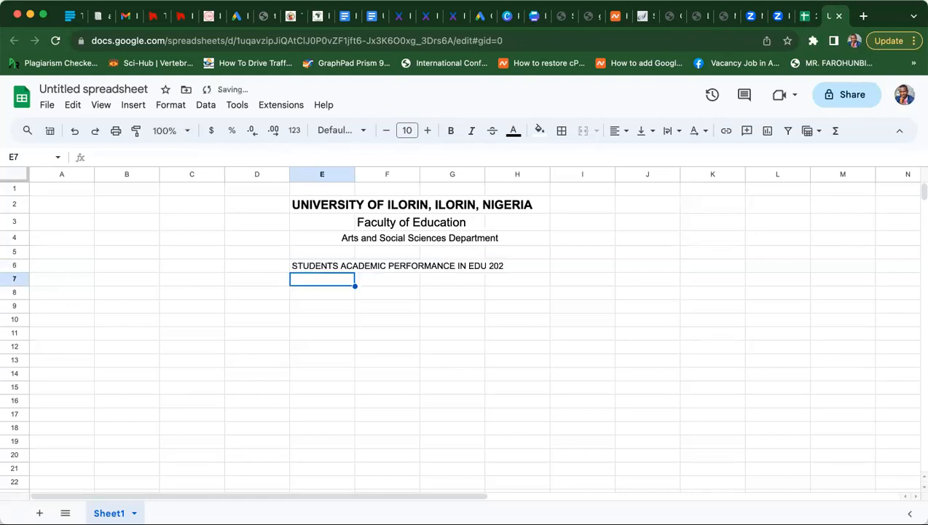
{"action": "left_click", "coordinate": [205, 298]}
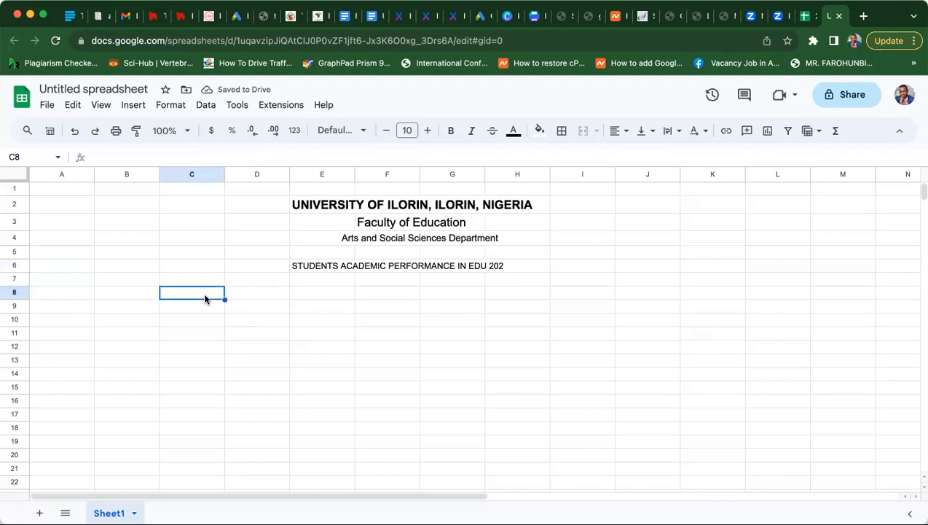
- Add headers S/N in D8 and MATRIC NUMBER in E8, widening column E to fit
{"action": "left_click", "coordinate": [249, 299]}
{"action": "type", "text": "S/N"}
{"action": "key", "text": "Tab"}
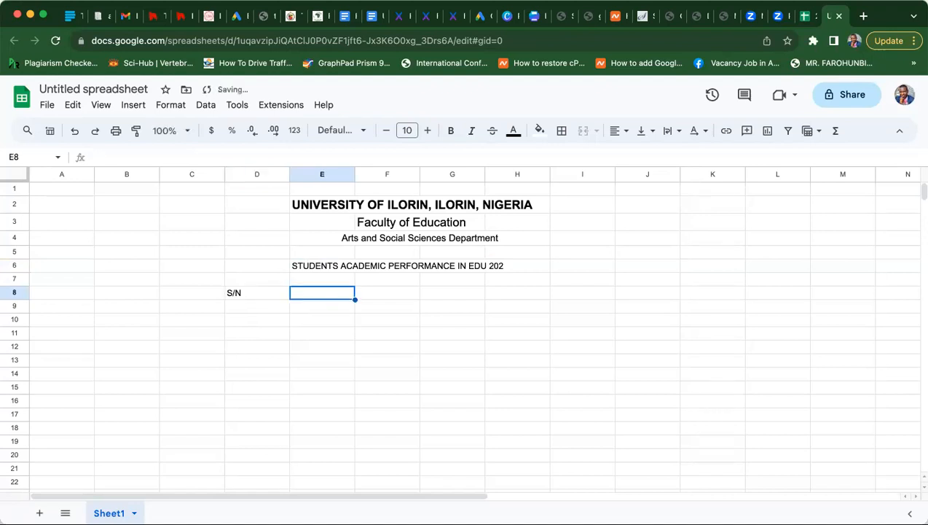
{"action": "type", "text": "M"}
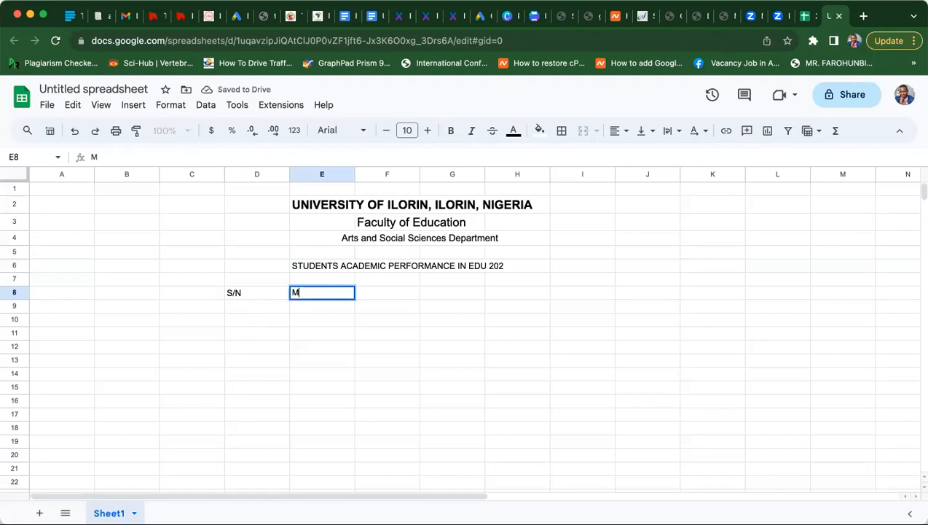
{"action": "type", "text": "ATRIC"}
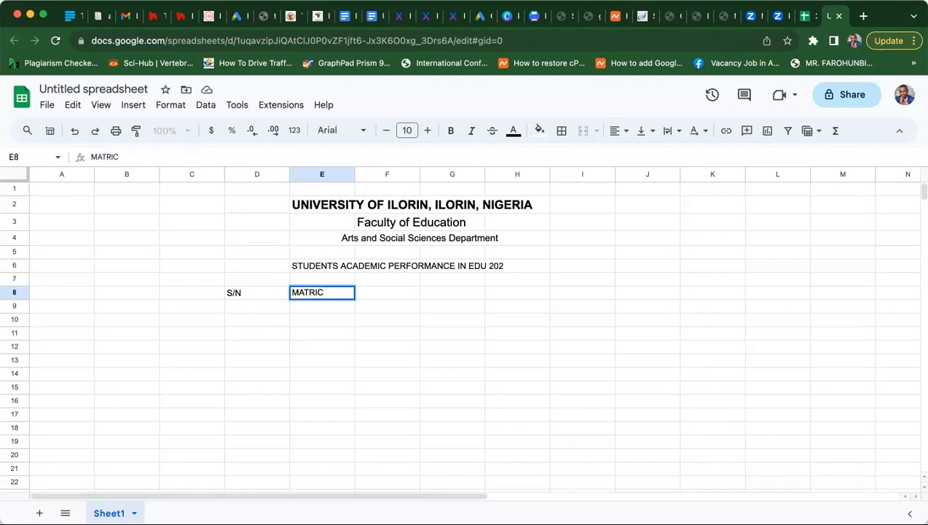
{"action": "type", "text": " NUMBER"}
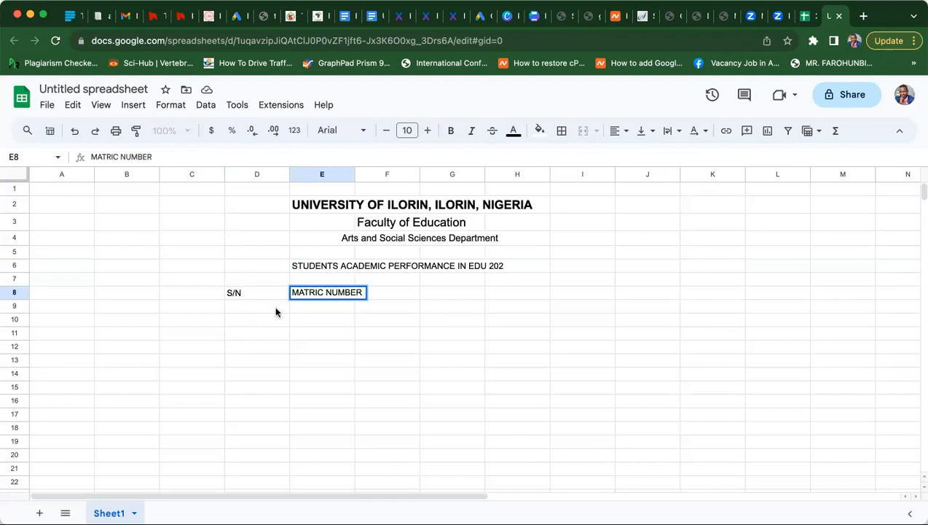
{"action": "key", "text": "Tab"}
{"action": "left_click_drag", "start_coordinate": [354, 175], "coordinate": [361, 175]}
{"action": "left_click", "coordinate": [412, 301]}
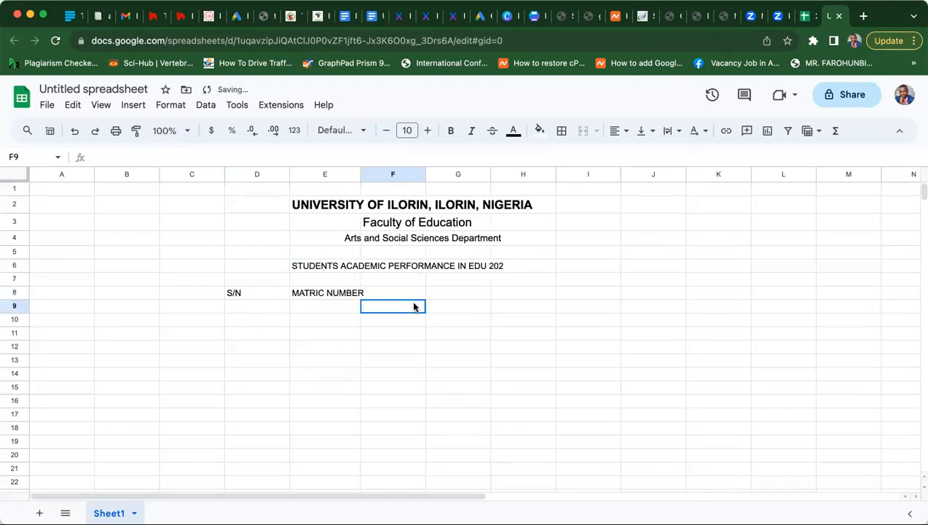
{"action": "left_click_drag", "start_coordinate": [360, 173], "coordinate": [367, 173]}
- Add headers NAME, CA, EXAM, TOTAL and GRADE across F8:J8
{"action": "left_click", "coordinate": [401, 295]}
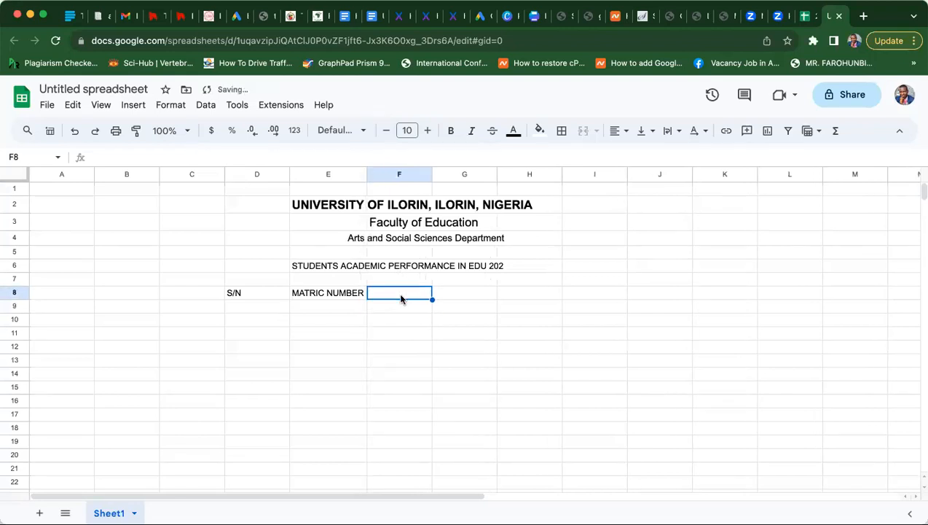
{"action": "type", "text": "NAME"}
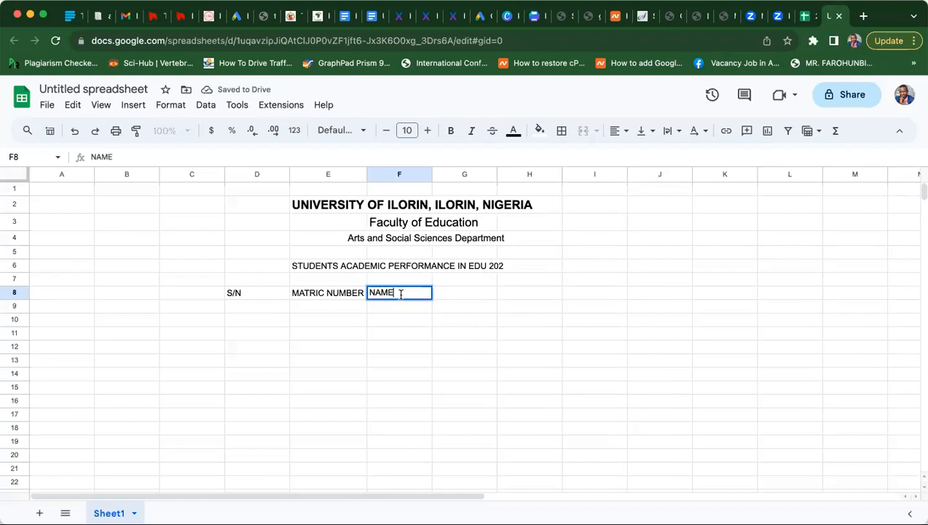
{"action": "key", "text": "Tab"}
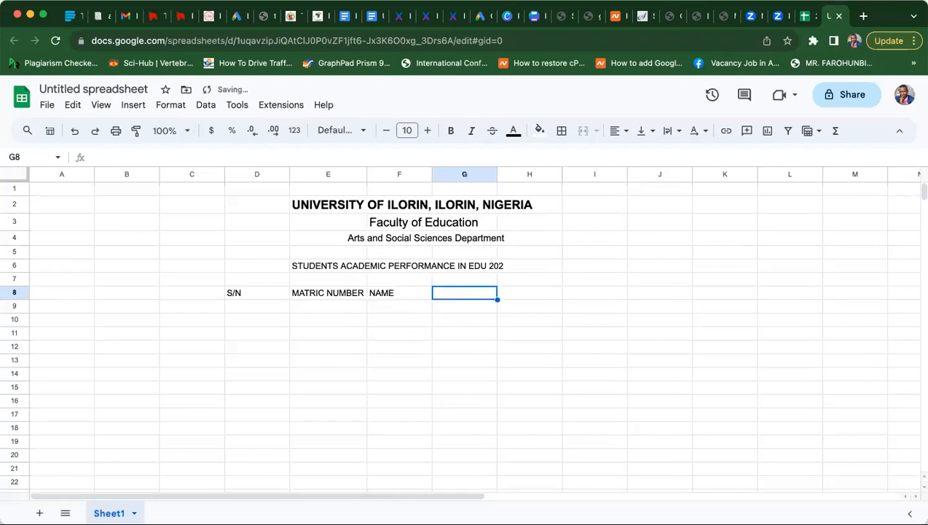
{"action": "type", "text": "CA"}
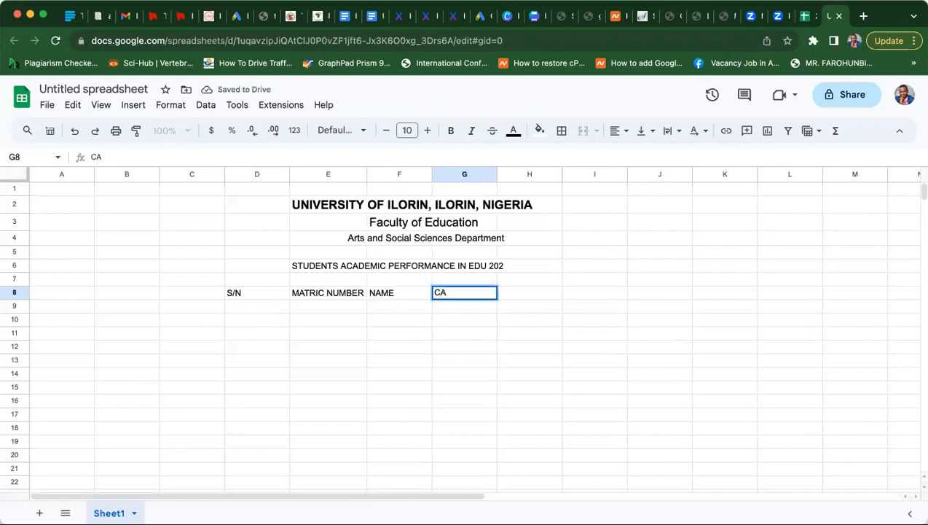
{"action": "key", "text": "Tab"}
{"action": "type", "text": "EXAM"}
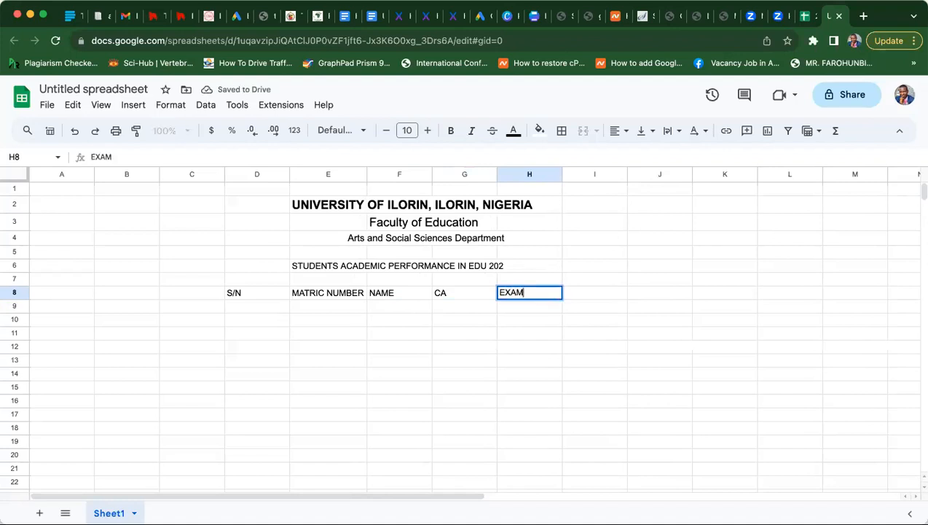
{"action": "key", "text": "Tab"}
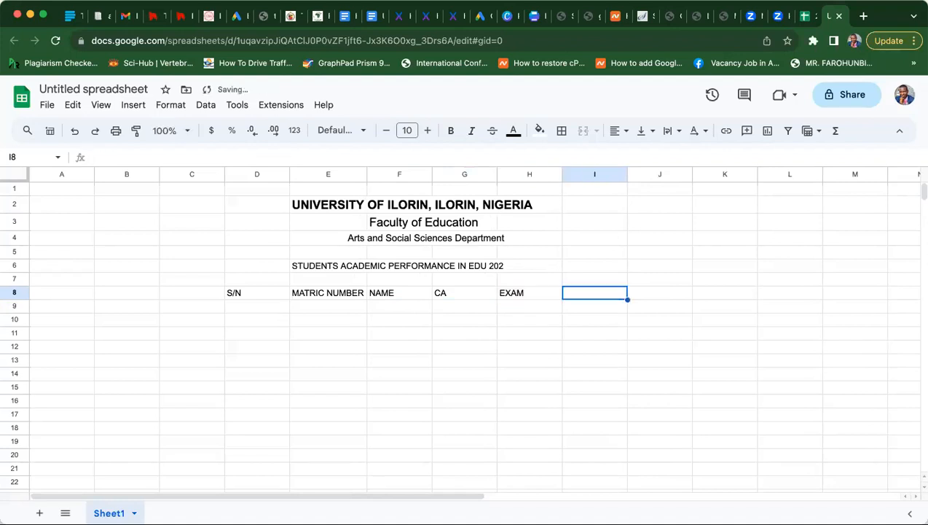
{"action": "type", "text": "TOTAL"}
{"action": "key", "text": "Tab"}
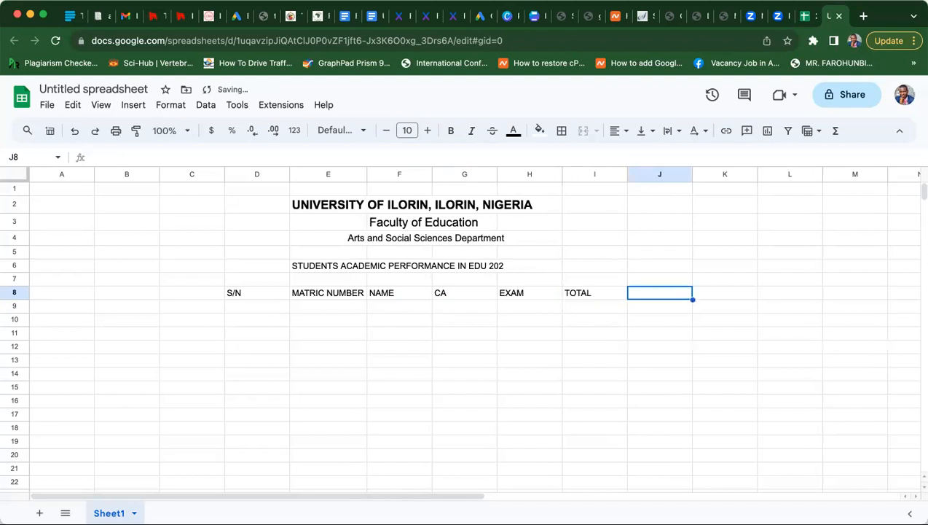
{"action": "type", "text": "GRADE"}
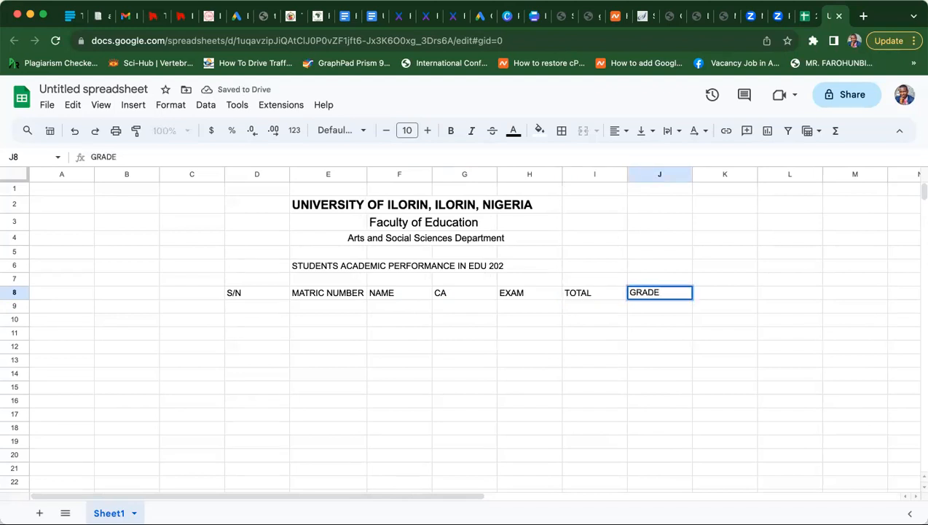
{"action": "key", "text": "Return"}
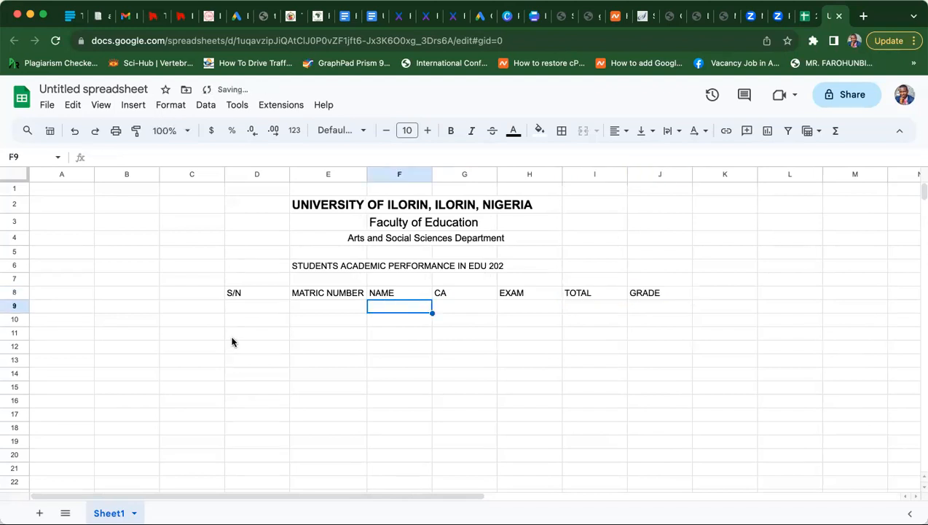
- Enter serial numbers 1, 2 and 3 in cells D9:D11
{"action": "left_click", "coordinate": [240, 307]}
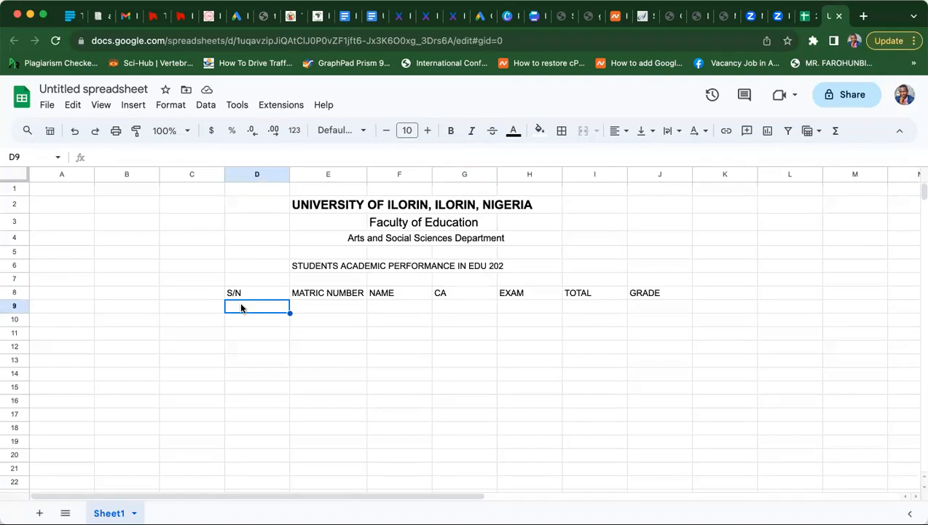
{"action": "type", "text": "1"}
{"action": "key", "text": "Return"}
{"action": "type", "text": "2"}
{"action": "key", "text": "Return"}
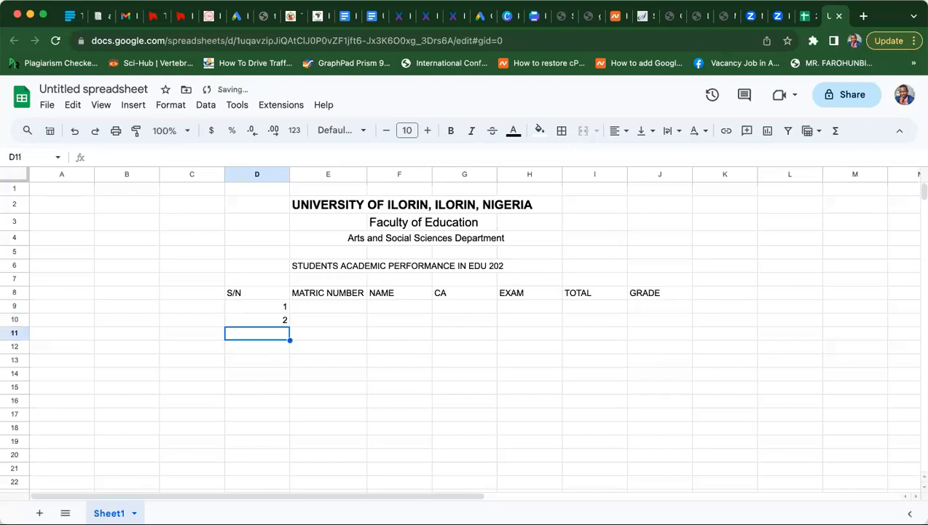
{"action": "type", "text": "3"}
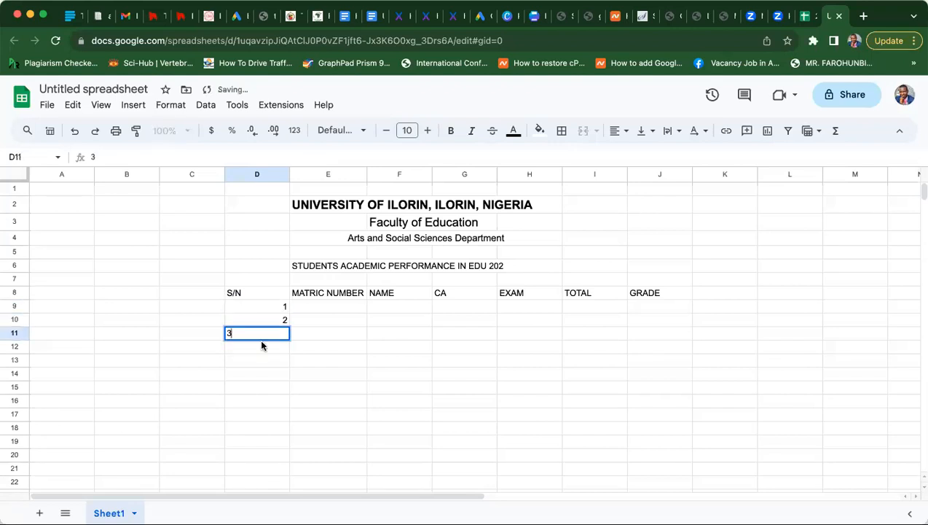
{"action": "key", "text": "Return"}
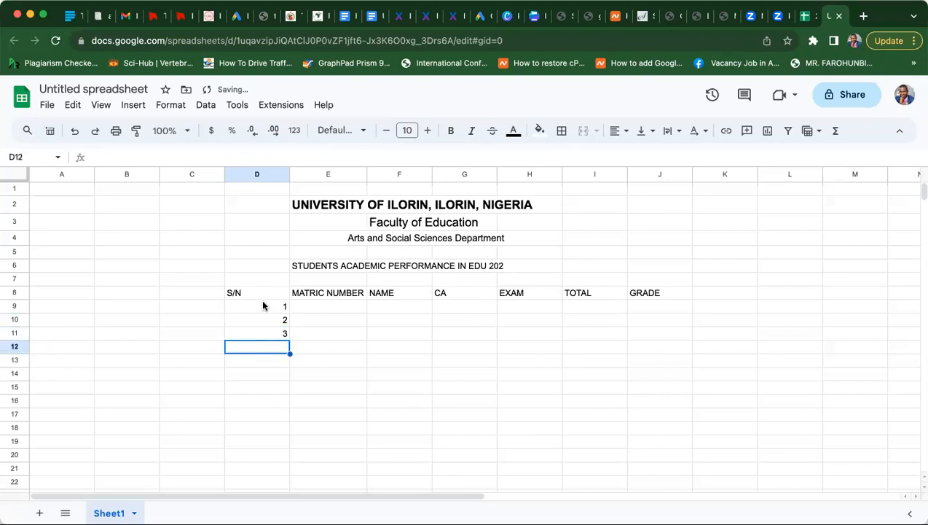
- Fill the serial pattern down the S/N column and delete the surplus 21 and 22
{"action": "left_click_drag", "start_coordinate": [261, 306], "coordinate": [265, 335]}
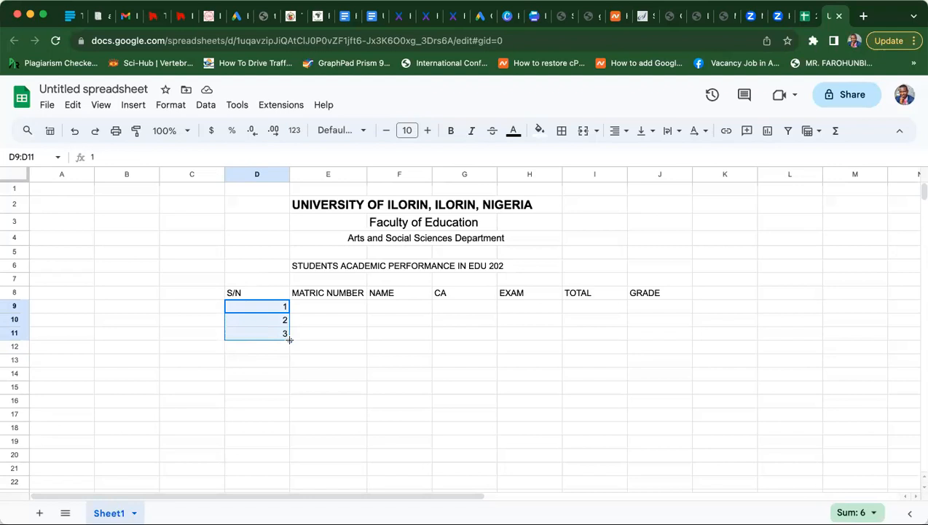
{"action": "left_click_drag", "start_coordinate": [290, 339], "coordinate": [300, 437]}
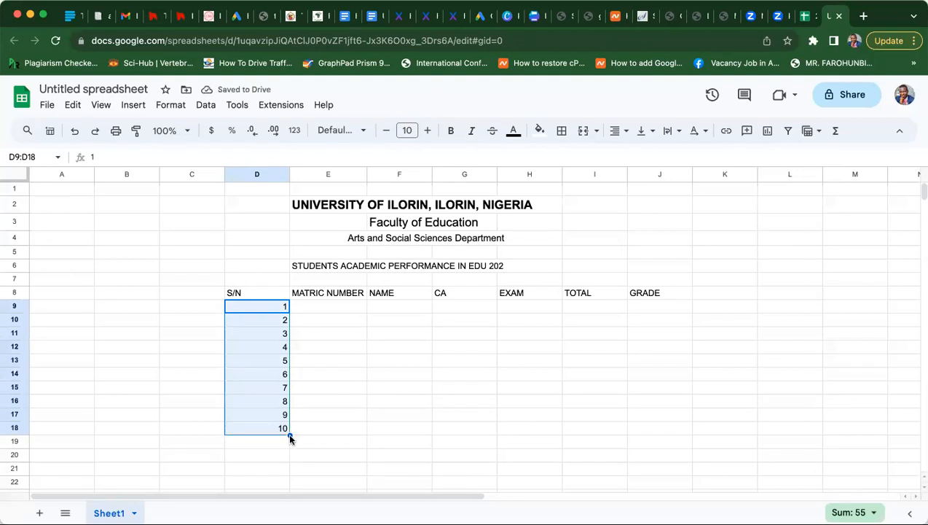
{"action": "left_click_drag", "start_coordinate": [290, 435], "coordinate": [287, 500]}
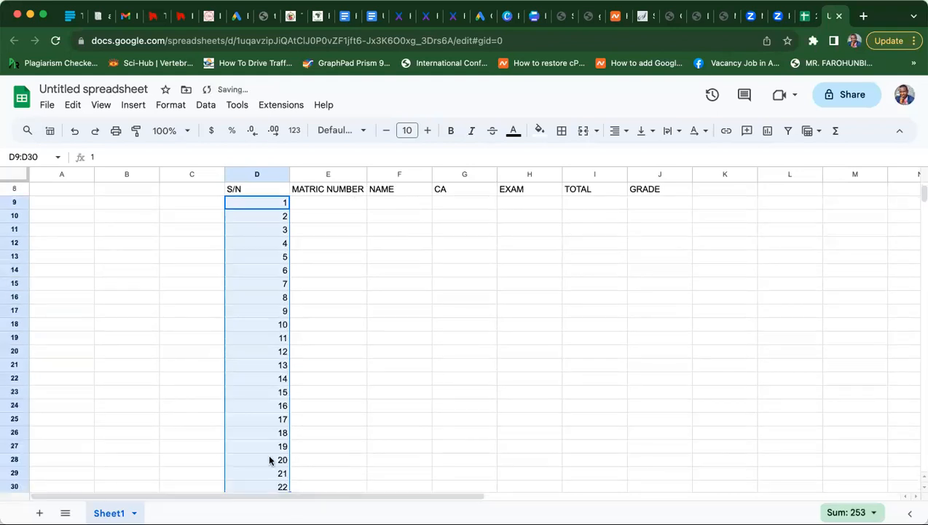
{"action": "left_click", "coordinate": [267, 477]}
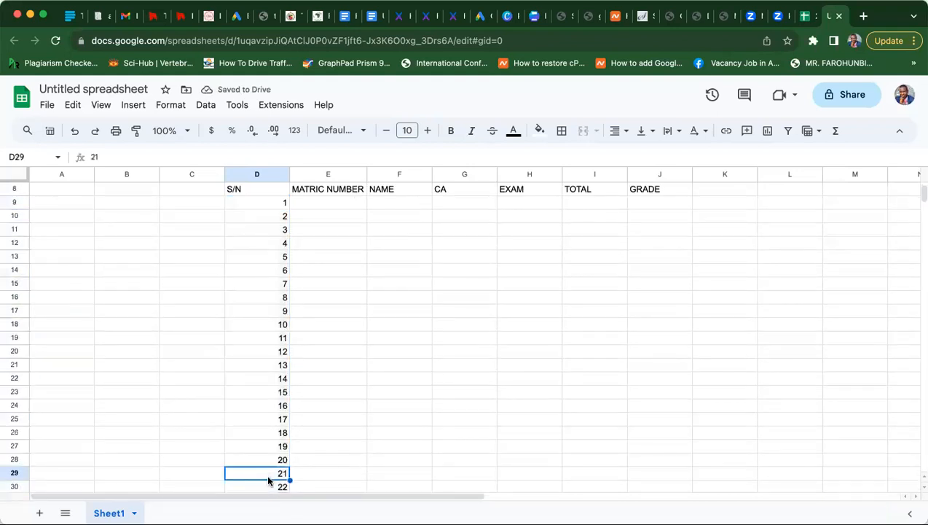
{"action": "key", "text": "shift+Down"}
{"action": "key", "text": "Delete"}
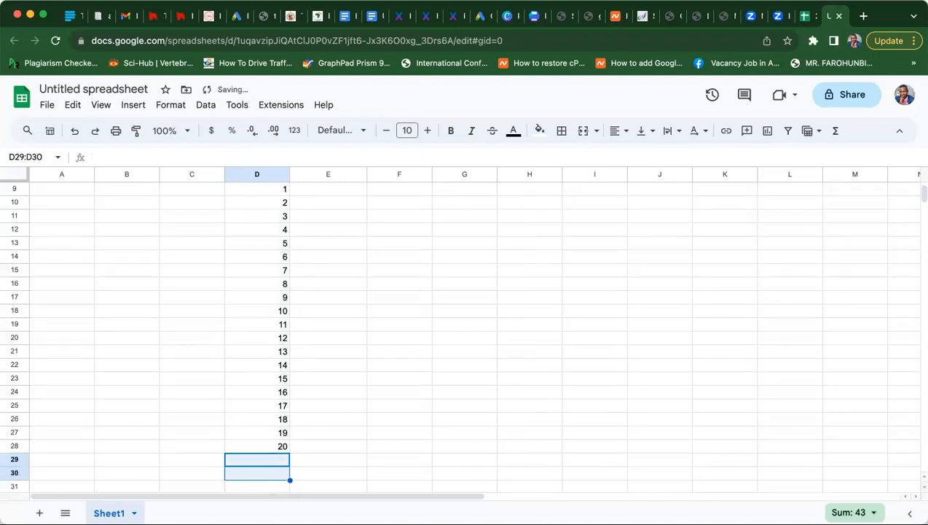
{"action": "left_click", "coordinate": [311, 335]}
{"action": "key", "text": "Up"}
{"action": "key", "text": "Up"}
{"action": "key", "text": "Up"}
{"action": "key", "text": "Up"}
{"action": "key", "text": "Up"}
{"action": "key", "text": "Up"}
{"action": "key", "text": "Up"}
{"action": "key", "text": "Up"}
{"action": "key", "text": "Up"}
{"action": "key", "text": "Up"}
{"action": "key", "text": "Up"}
{"action": "key", "text": "Up"}
{"action": "key", "text": "Up"}
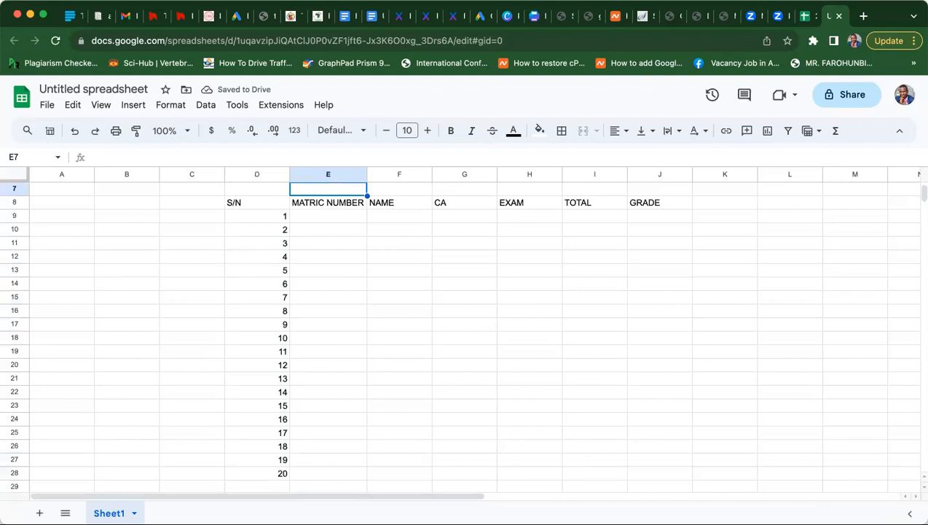
{"action": "key", "text": "Down"}
{"action": "key", "text": "Down"}
{"action": "key", "text": "Right"}
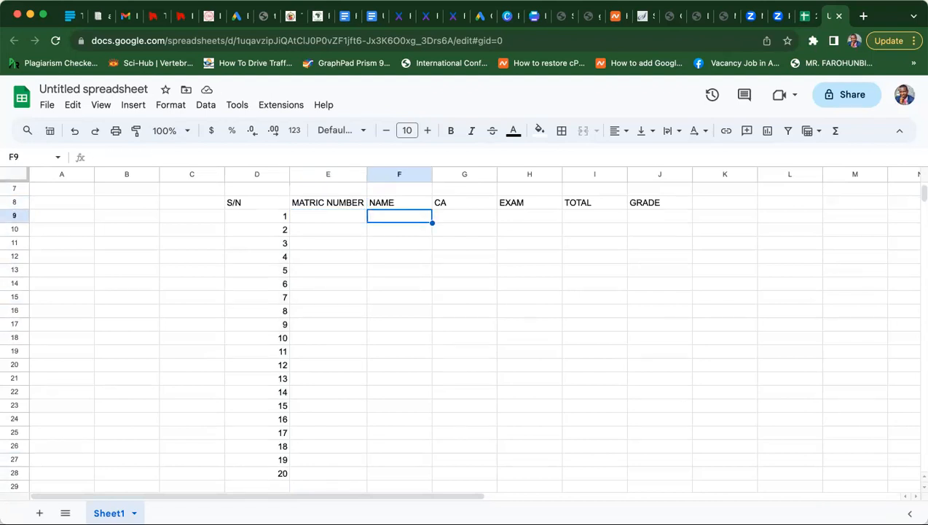
{"action": "key", "text": "Up"}
{"action": "key", "text": "Up"}
{"action": "key", "text": "Up"}
{"action": "key", "text": "Down"}
{"action": "key", "text": "Down"}
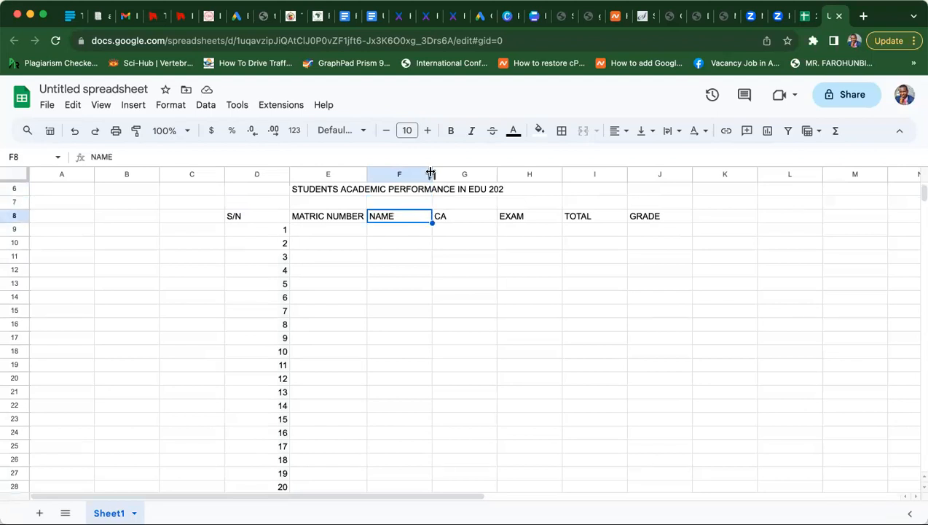
- Widen the NAME column and type the first student's full name in F9
{"action": "left_click_drag", "start_coordinate": [432, 173], "coordinate": [489, 170]}
{"action": "left_click", "coordinate": [409, 295]}
{"action": "left_click", "coordinate": [398, 230]}
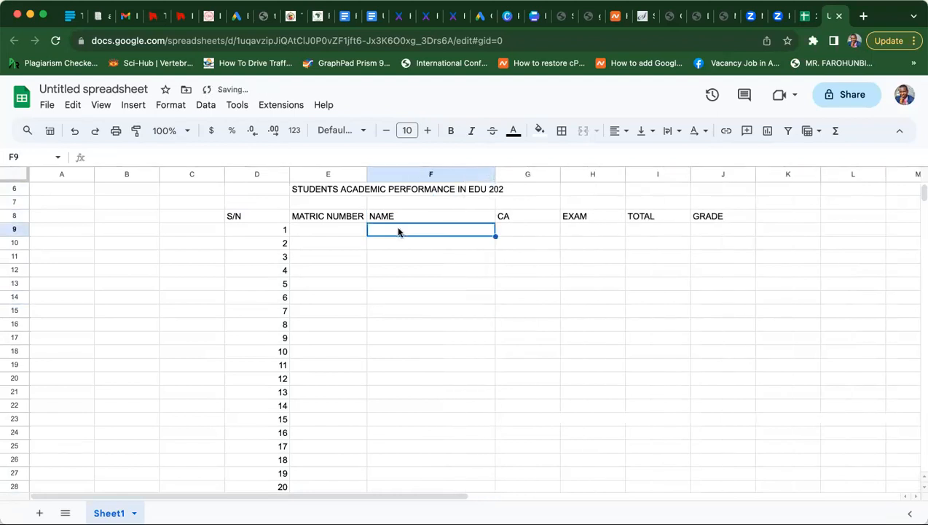
{"action": "key", "text": "Up"}
{"action": "key", "text": "Up"}
{"action": "key", "text": "Up"}
{"action": "key", "text": "Up"}
{"action": "key", "text": "Up"}
{"action": "key", "text": "Up"}
{"action": "key", "text": "Up"}
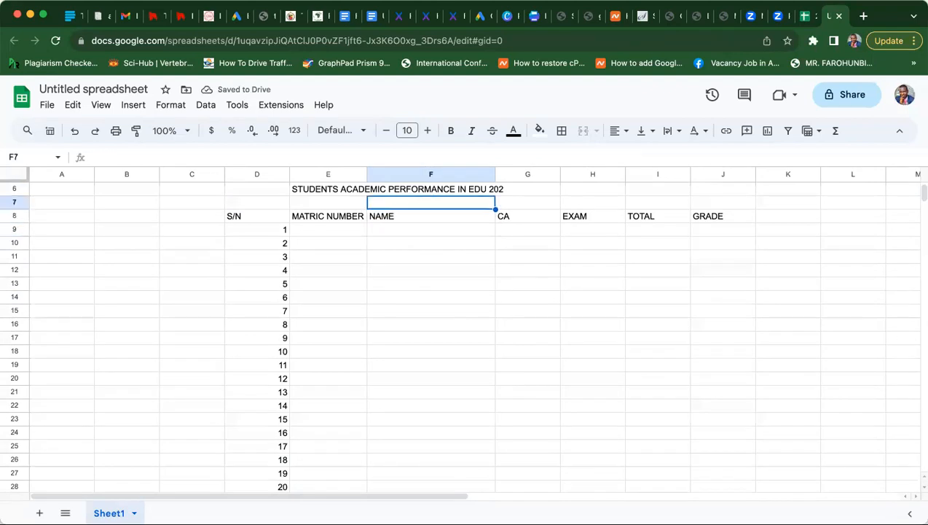
{"action": "key", "text": "Down"}
{"action": "key", "text": "Down"}
{"action": "key", "text": "Down"}
{"action": "key", "text": "Down"}
{"action": "key", "text": "Down"}
{"action": "key", "text": "Down"}
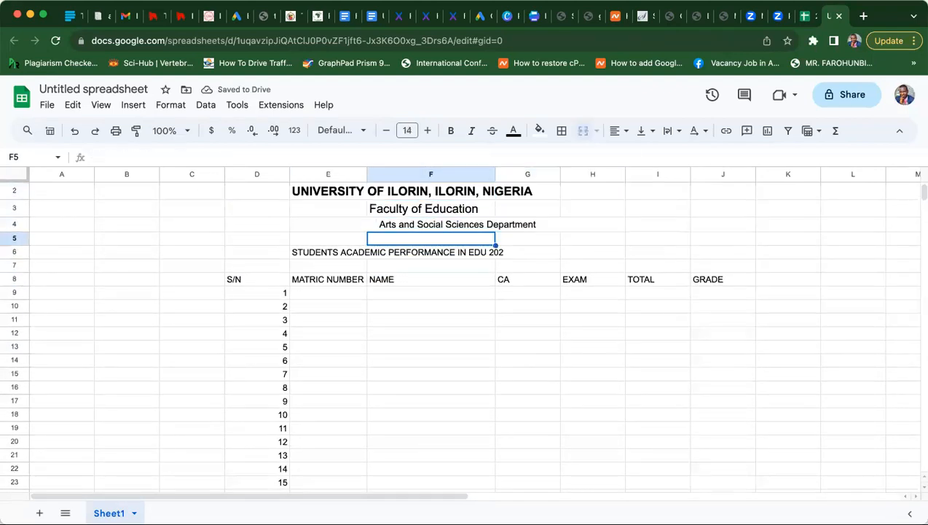
{"action": "key", "text": "Down"}
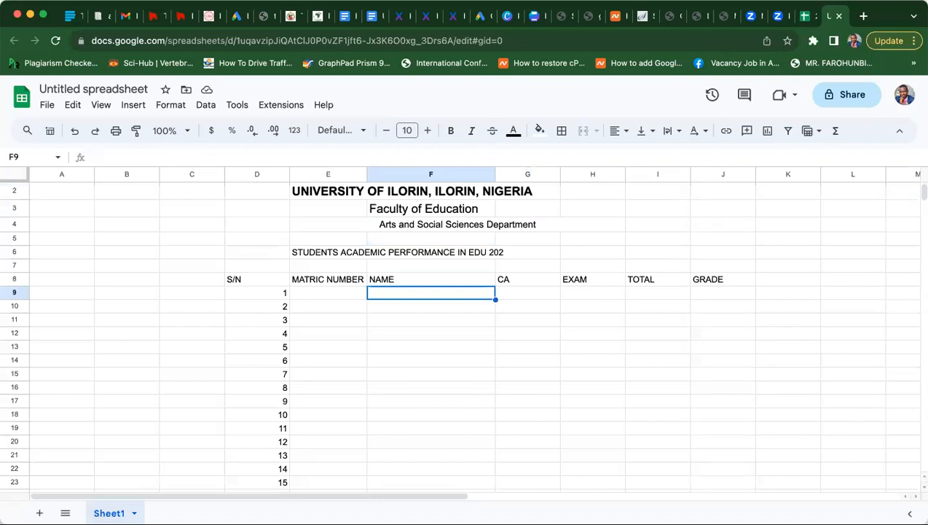
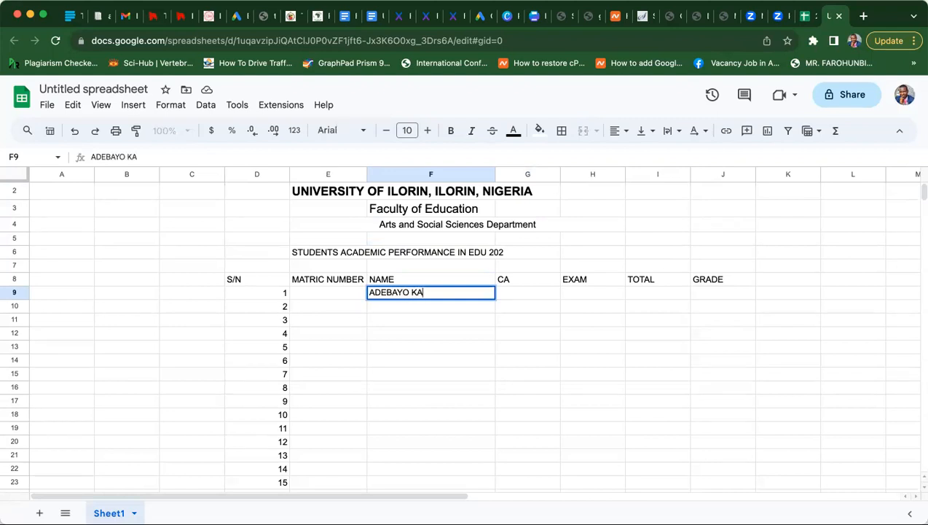
{"action": "key", "text": "Return"}
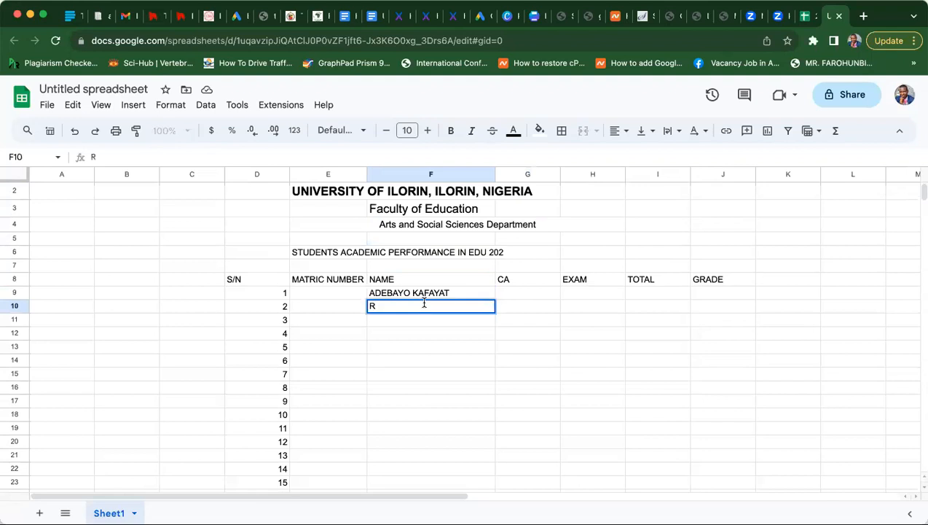
- Type the second student's full name in F10
{"action": "type", "text": "AD"}
{"action": "key", "text": "BackSpace"}
{"action": "key", "text": "BackSpace"}
{"action": "type", "text": "BKA"}
{"action": "key", "text": "BackSpace"}
{"action": "type", "text": "ADRI"}
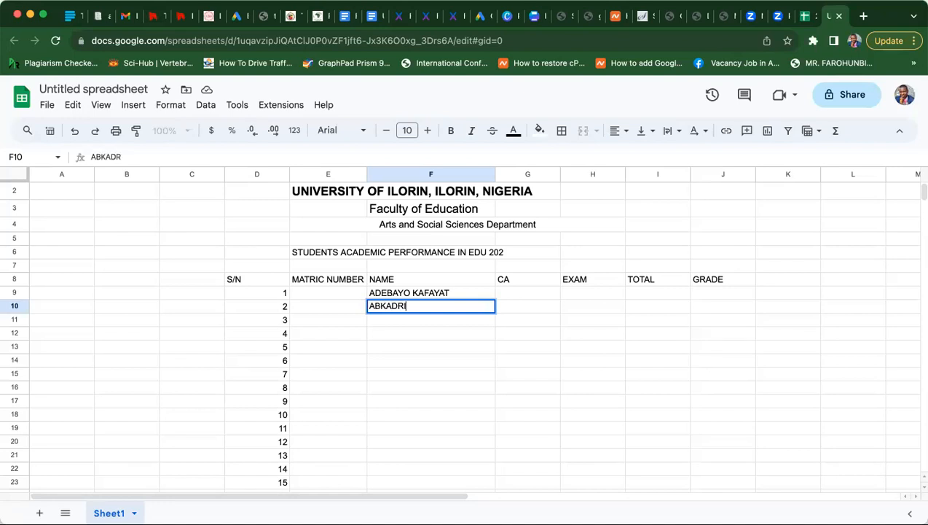
{"action": "key", "text": "BackSpace"}
{"action": "key", "text": "BackSpace"}
{"action": "key", "text": "BackSpace"}
{"action": "key", "text": "BackSpace"}
{"action": "key", "text": "BackSpace"}
{"action": "key", "text": "BackSpace"}
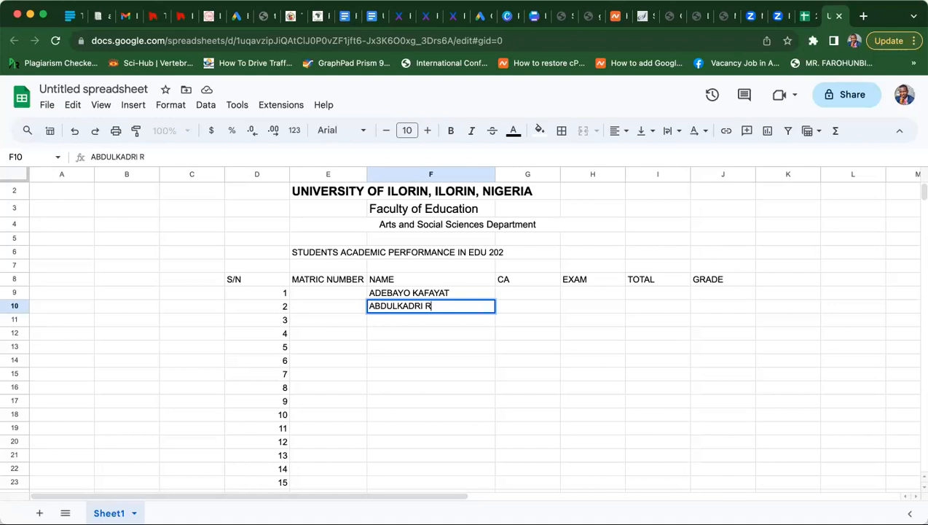
{"action": "key", "text": "Return"}
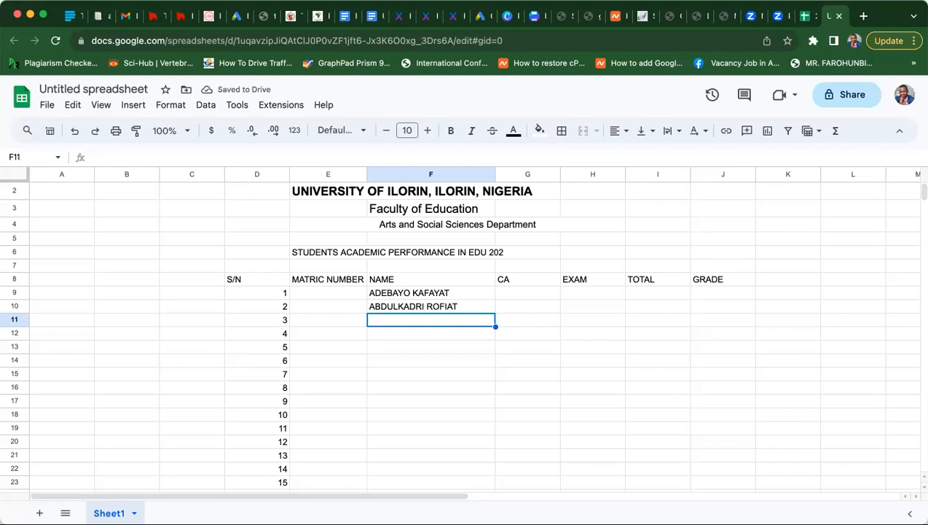
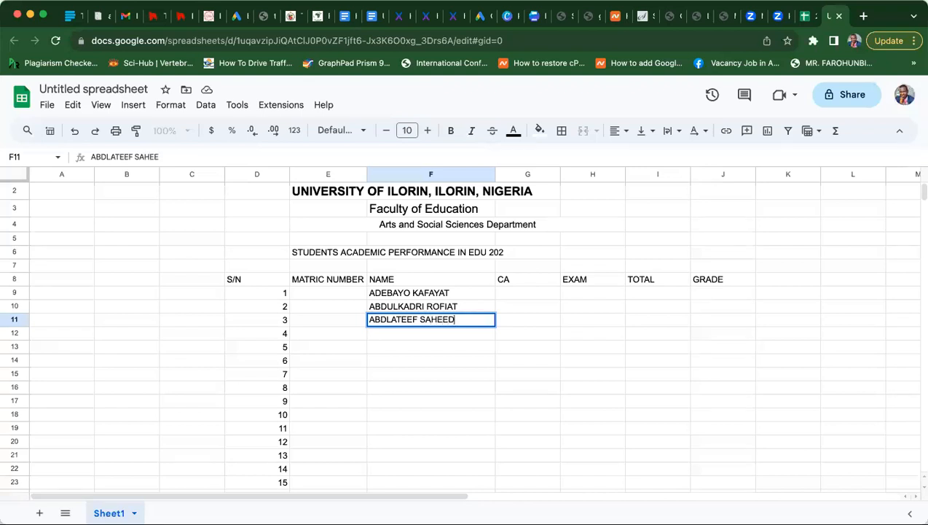
- Enter the names of students 3 and 4 in the NAME column
{"action": "key", "text": "Return"}
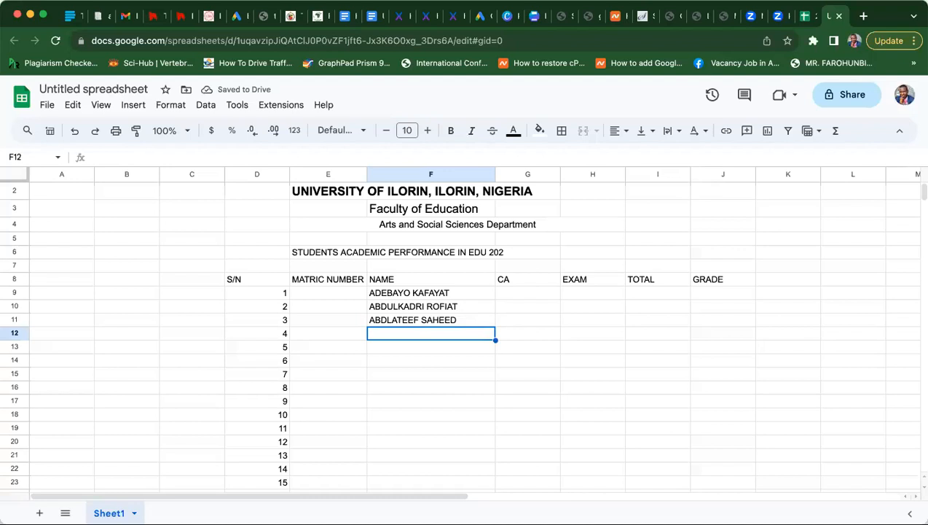
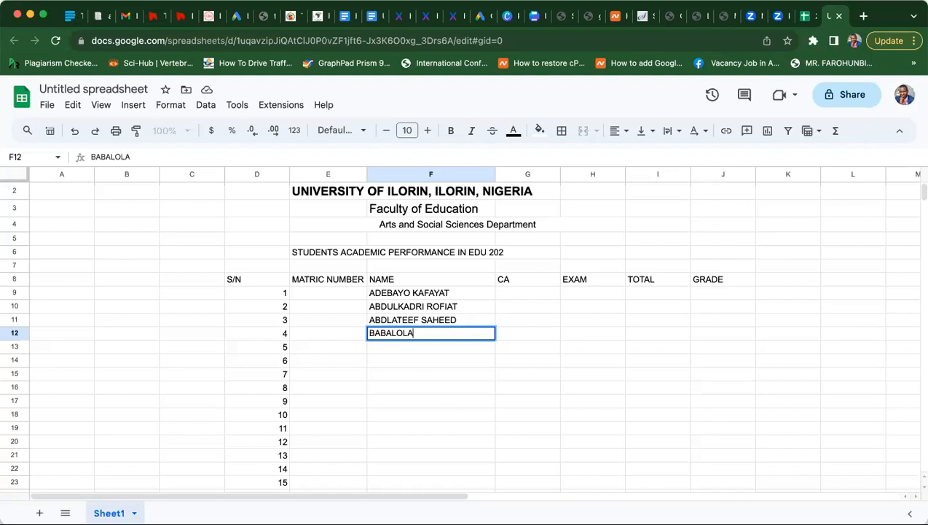
{"action": "key", "text": "Return"}
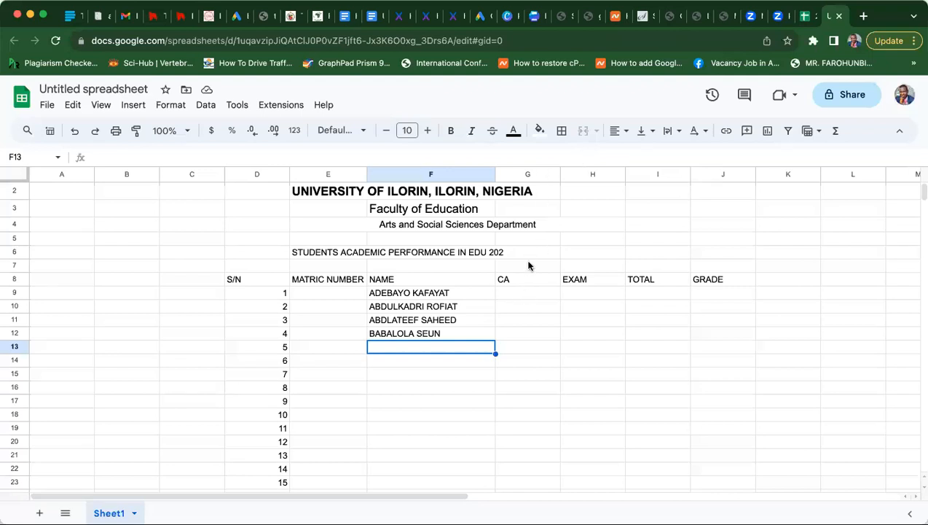
- Enter student 5's full name in F13, rejecting autocomplete and fixing a typo
{"action": "left_click", "coordinate": [435, 443]}
{"action": "left_click", "coordinate": [437, 405]}
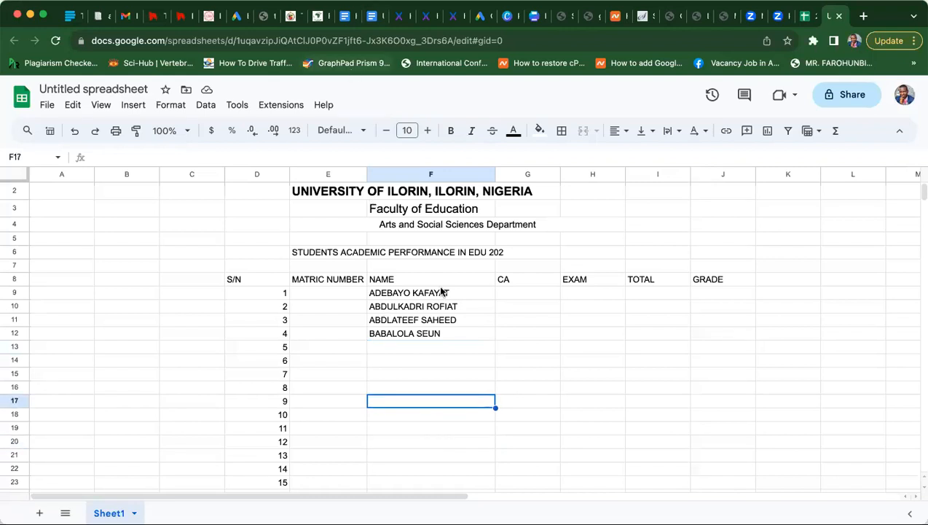
{"action": "left_click", "coordinate": [444, 343]}
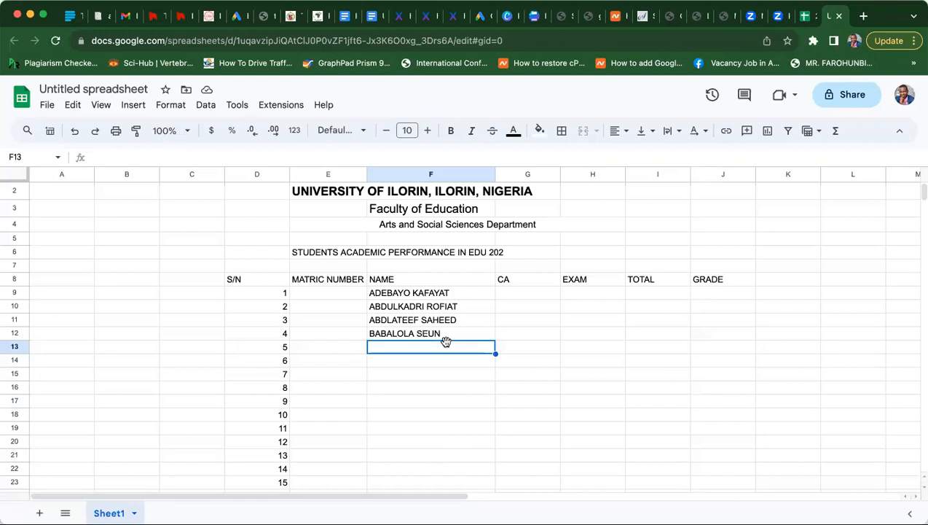
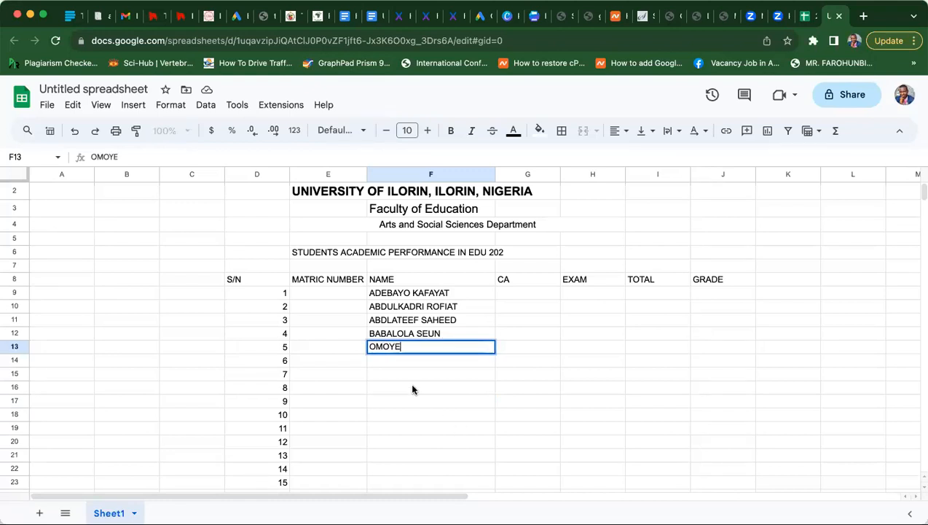
{"action": "key", "text": "Return"}
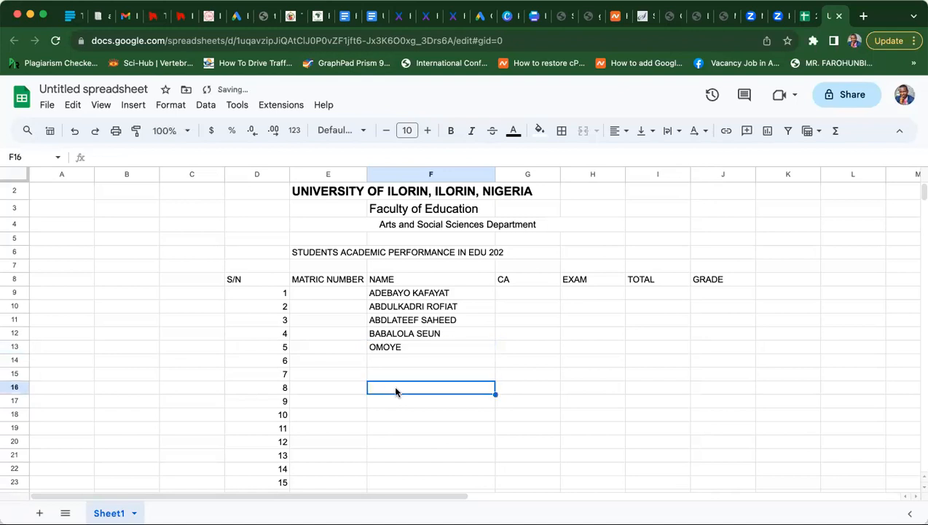
{"action": "left_click", "coordinate": [409, 348]}
{"action": "type", "text": "N"}
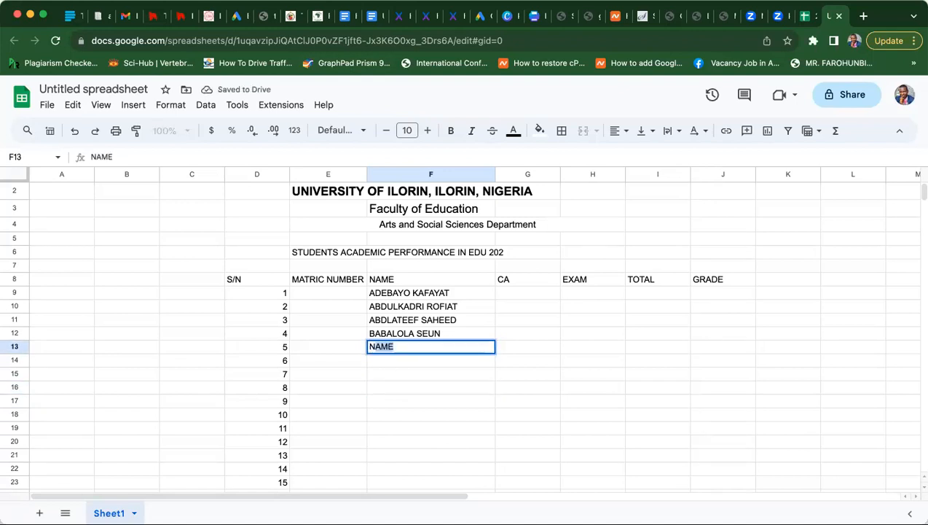
{"action": "key", "text": "BackSpace"}
{"action": "key", "text": "BackSpace"}
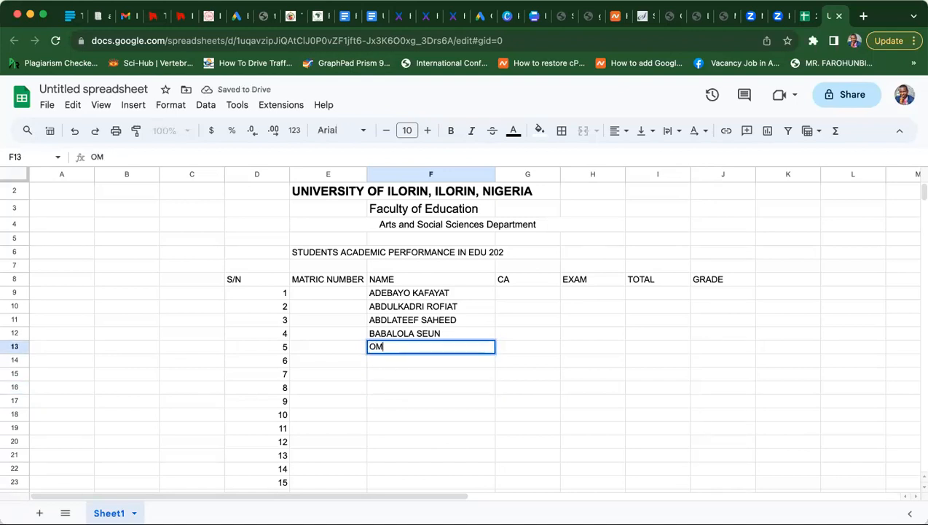
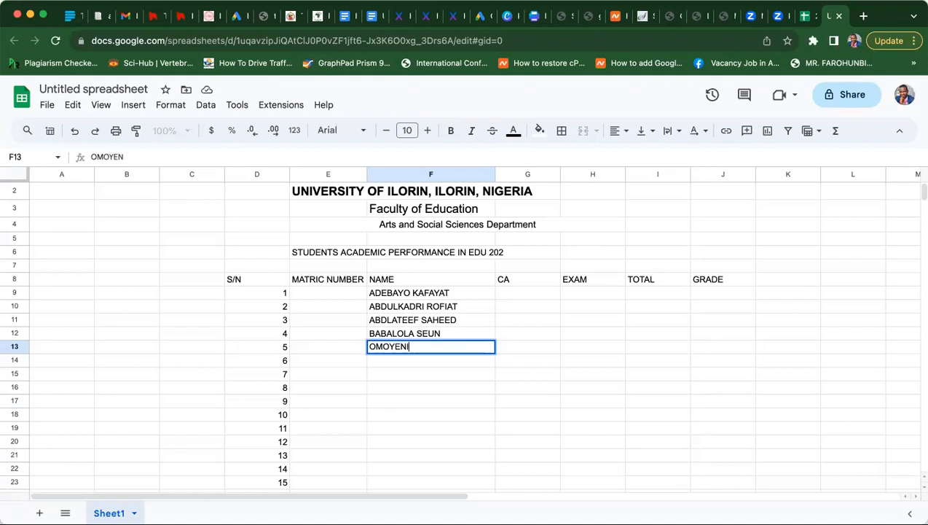
{"action": "key", "text": "Return"}
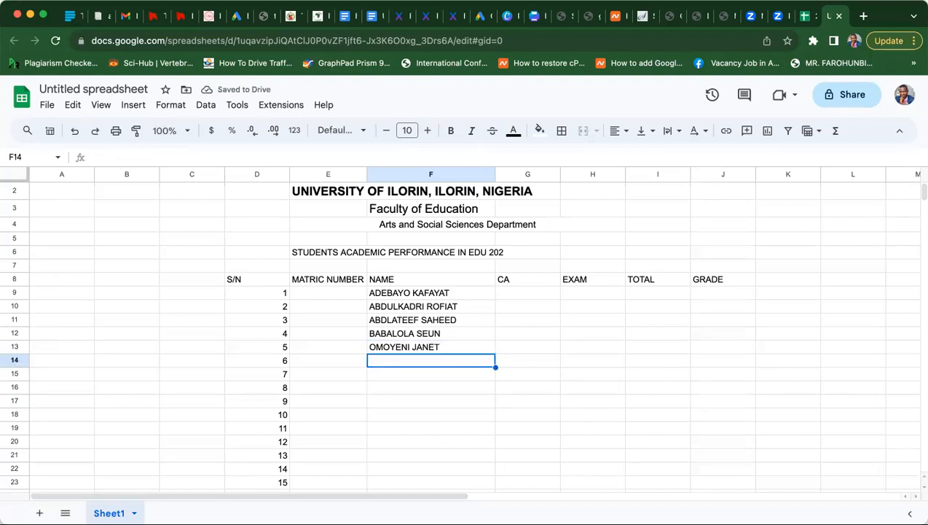
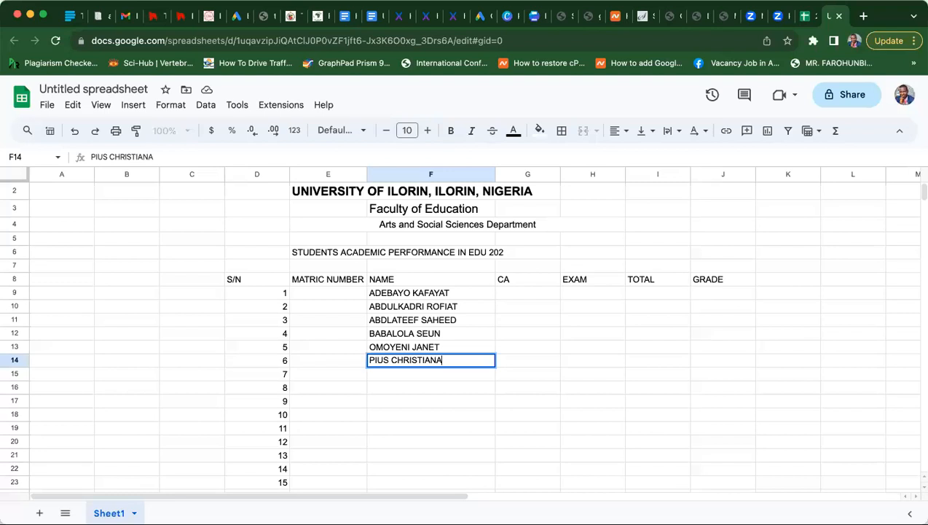
- Enter the names of students 6 through 9 in F14:F17
{"action": "key", "text": "Return"}
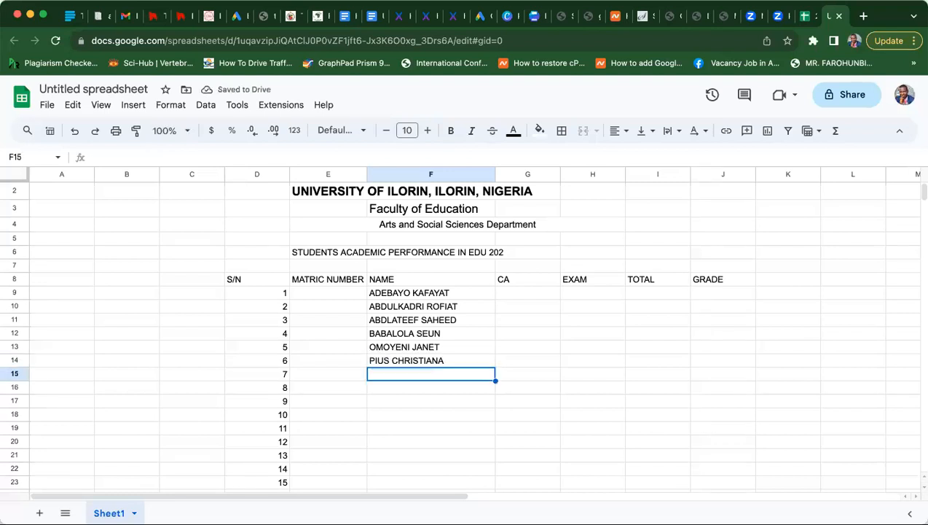
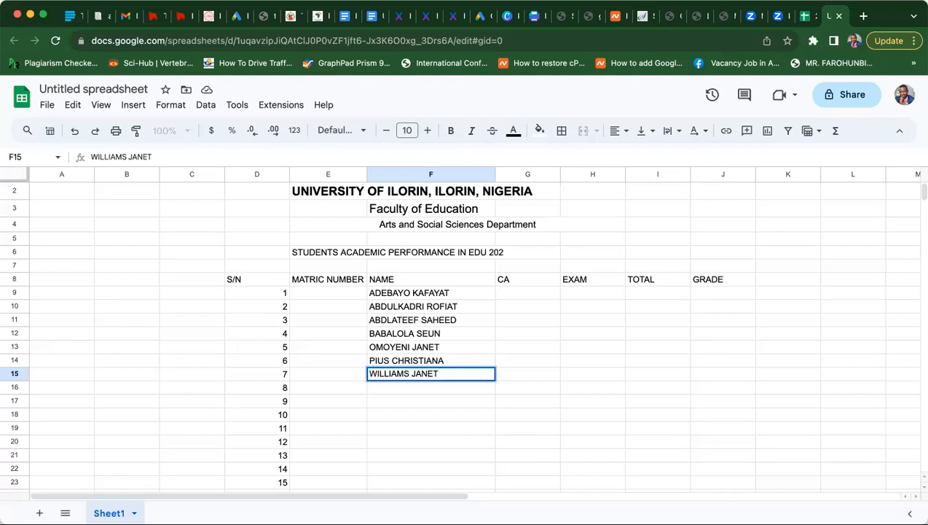
{"action": "key", "text": "Return"}
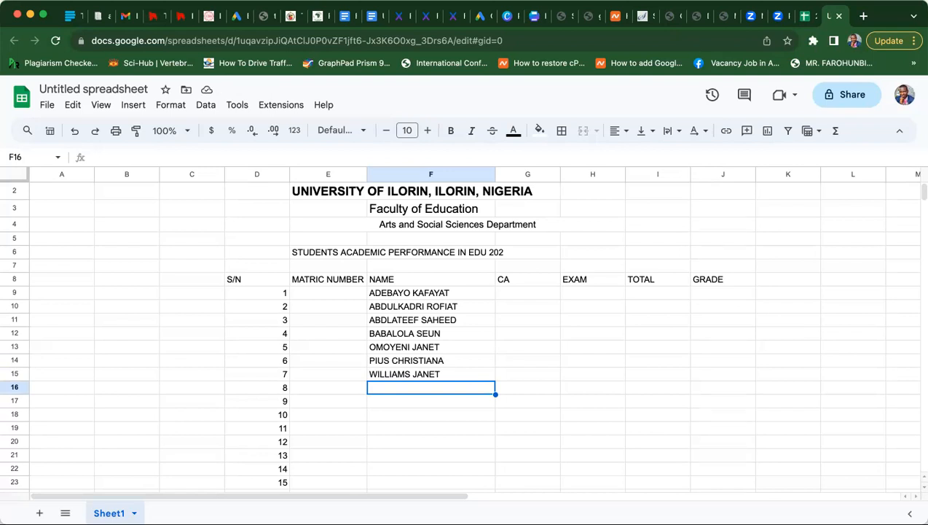
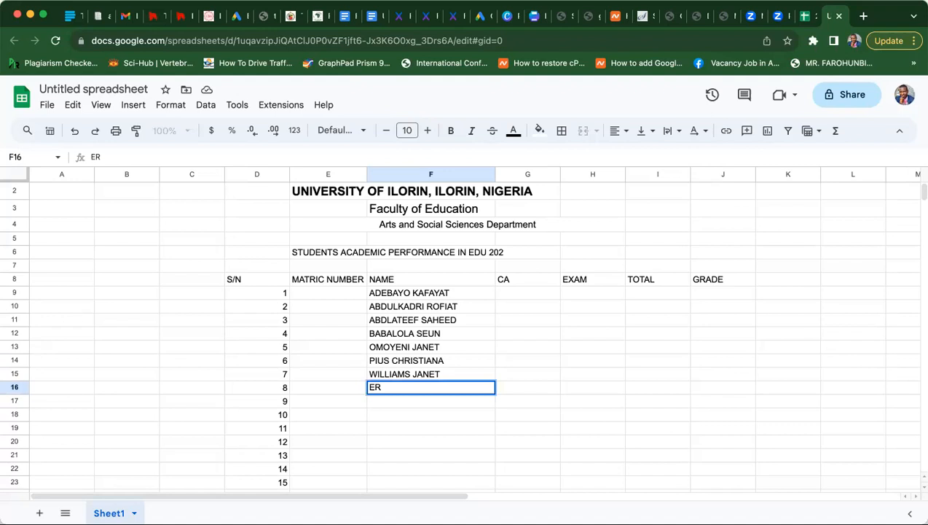
{"action": "key", "text": "Return"}
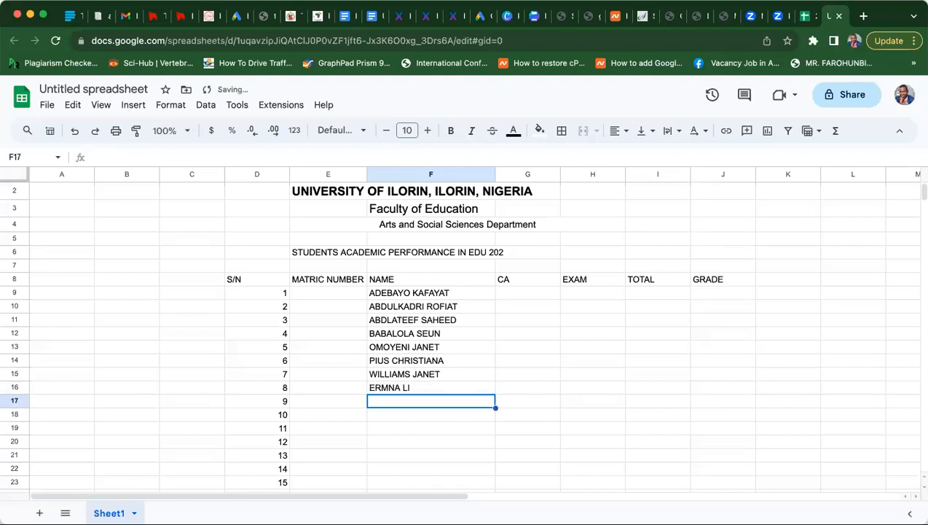
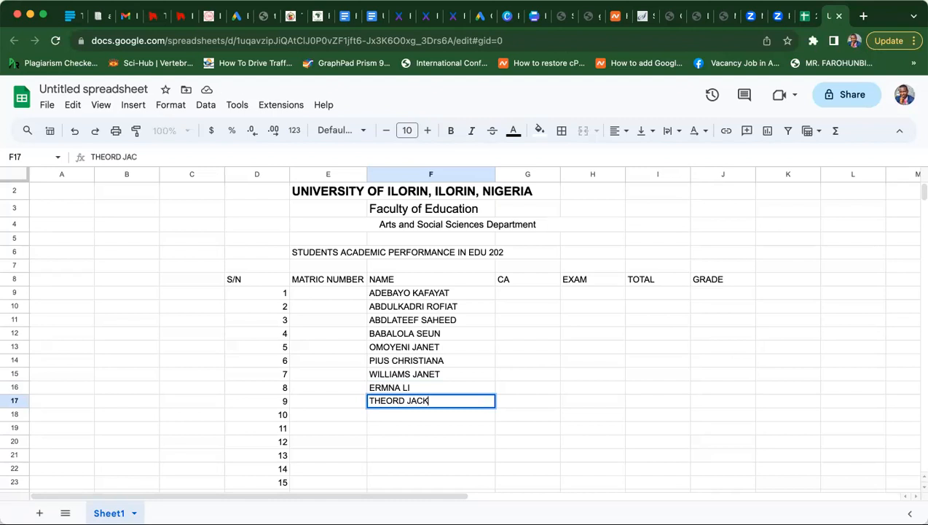
{"action": "key", "text": "Return"}
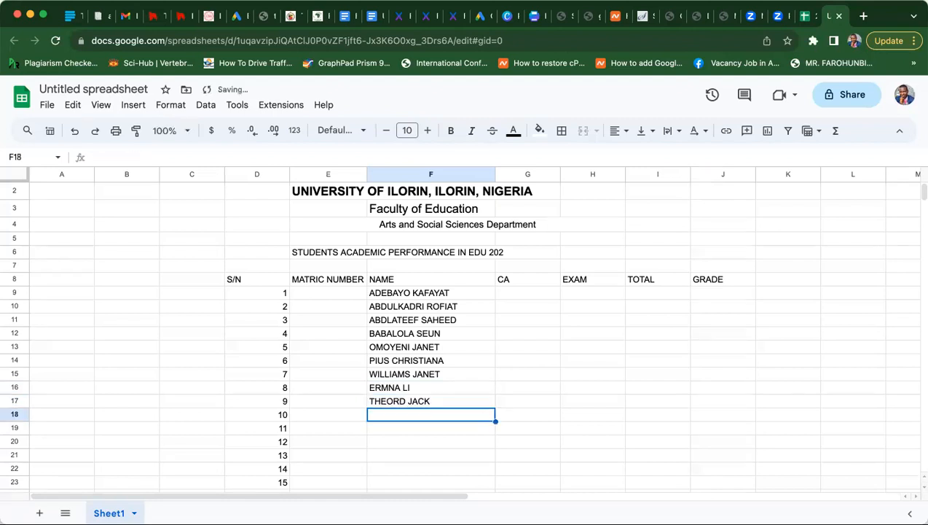
- Enter student 10's name in F18, rejecting autocomplete and correcting the misspelled ending
{"action": "type", "text": "T"}
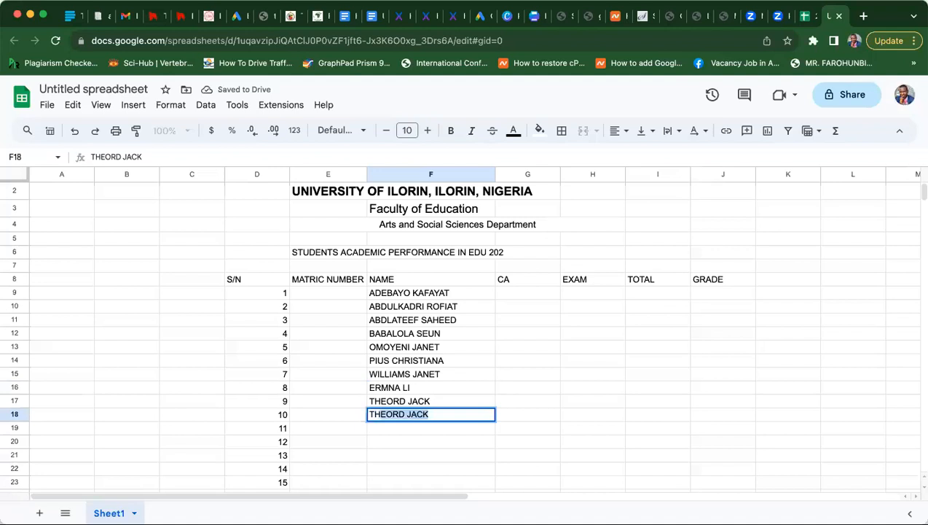
{"action": "key", "text": "BackSpace"}
{"action": "key", "text": "BackSpace"}
{"action": "type", "text": "CE"}
{"action": "key", "text": "BackSpace"}
{"action": "key", "text": "BackSpace"}
{"action": "key", "text": "BackSpace"}
{"action": "type", "text": "CE"}
{"action": "key", "text": "Return"}
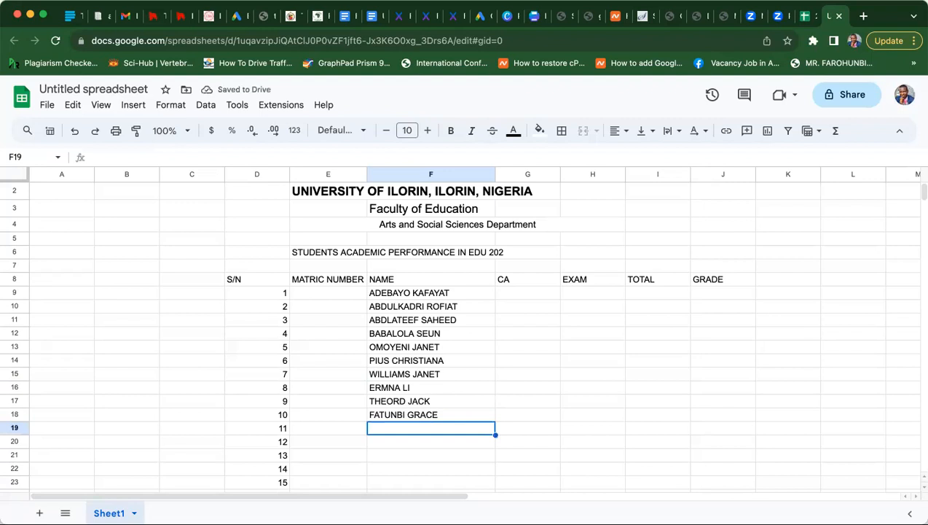
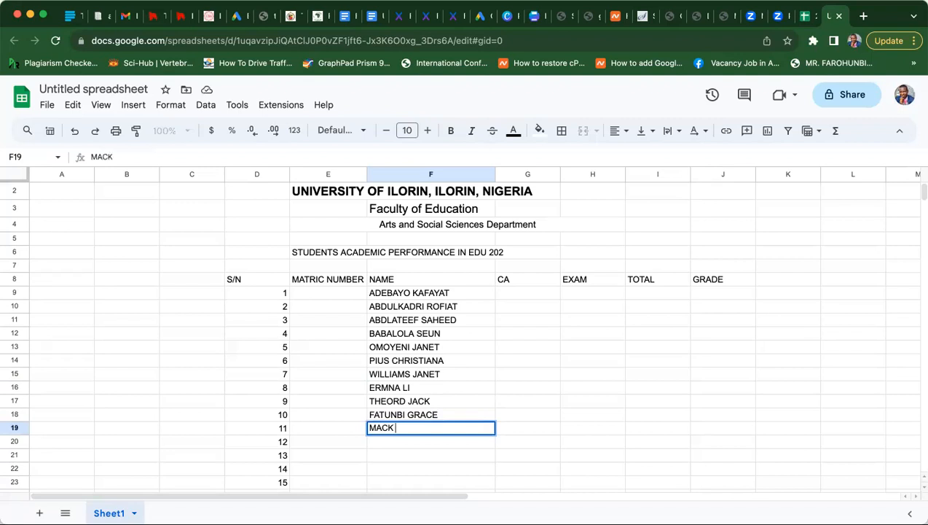
- Enter the names of students 11 through 13 in F19:F21, fixing typos
{"action": "type", "text": "EPH"}
{"action": "key", "text": "BackSpace"}
{"action": "type", "text": "P"}
{"action": "key", "text": "Return"}
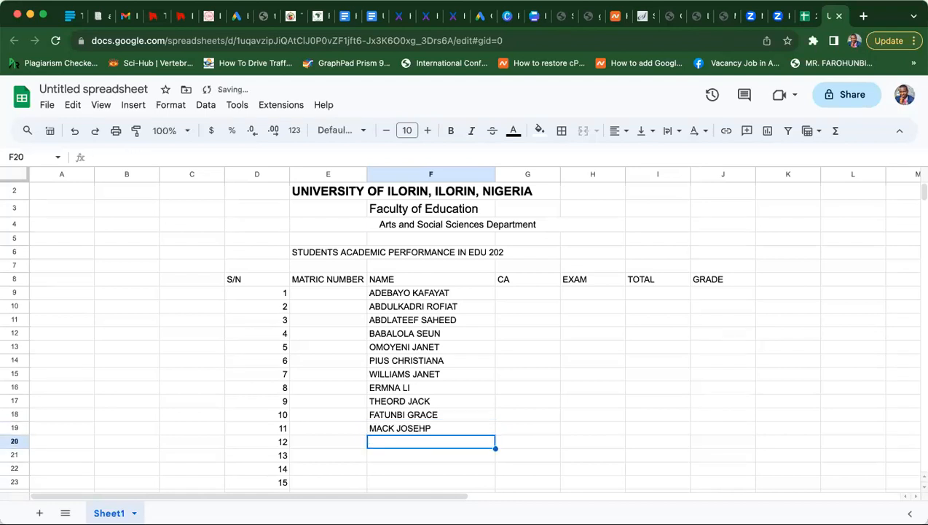
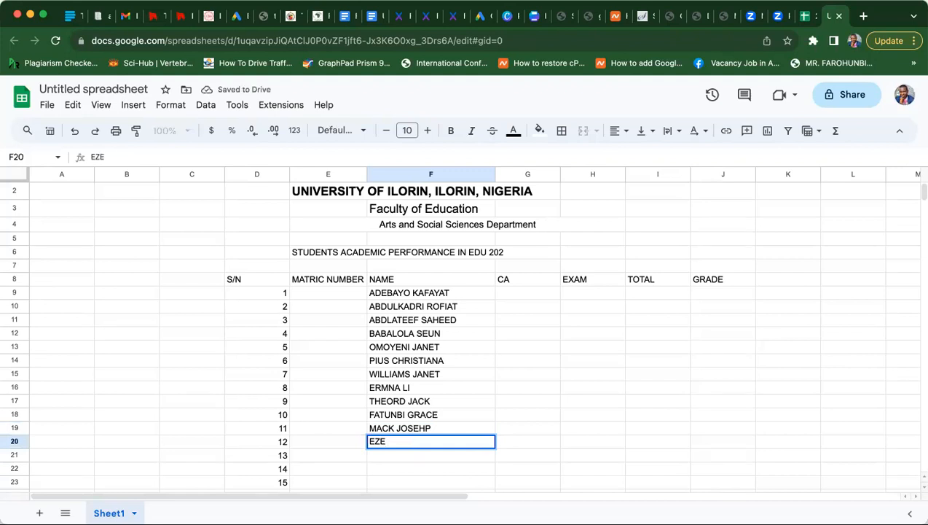
{"action": "key", "text": "Return"}
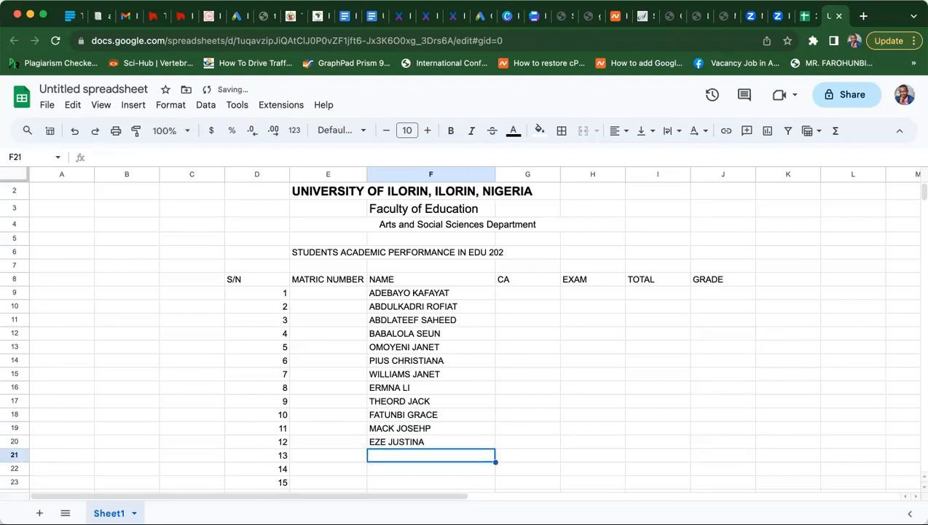
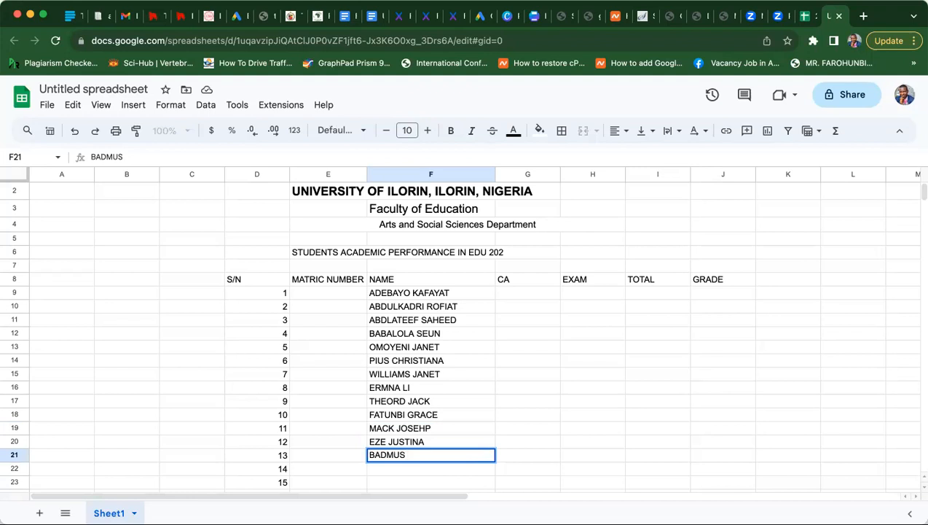
{"action": "key", "text": "Return"}
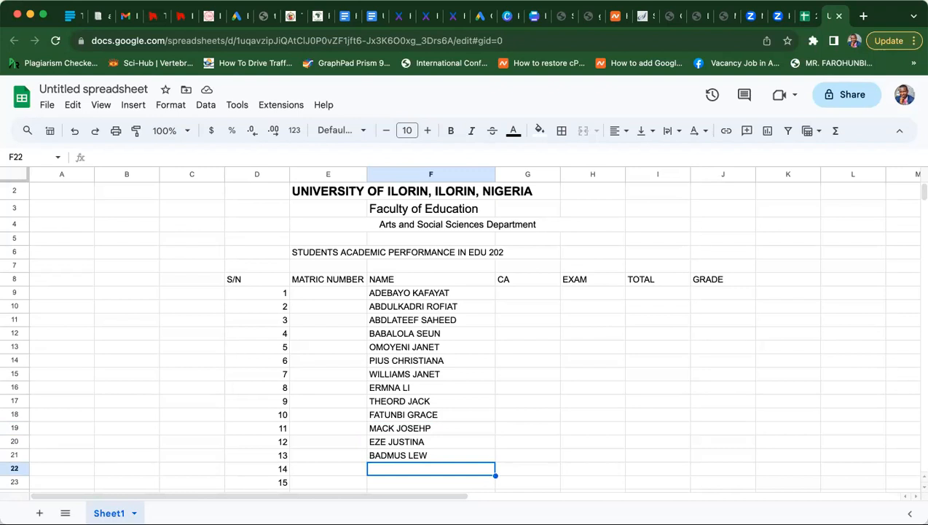
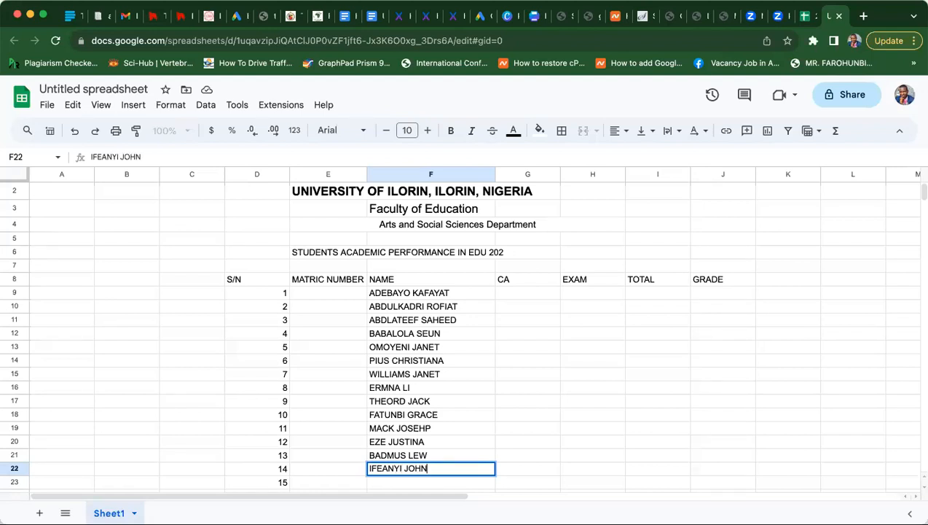
- Enter the names of students 14 and 15 in F22:F23, correcting a wrong letter
{"action": "key", "text": "Return"}
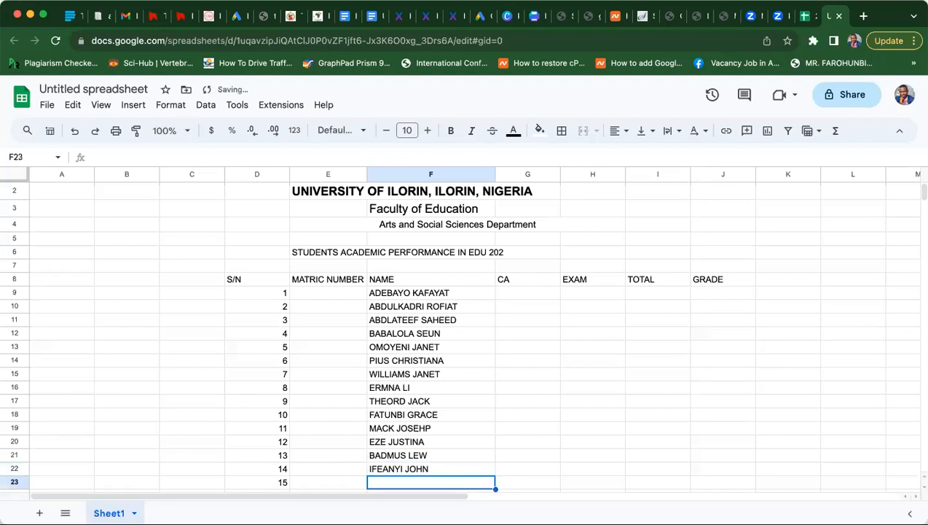
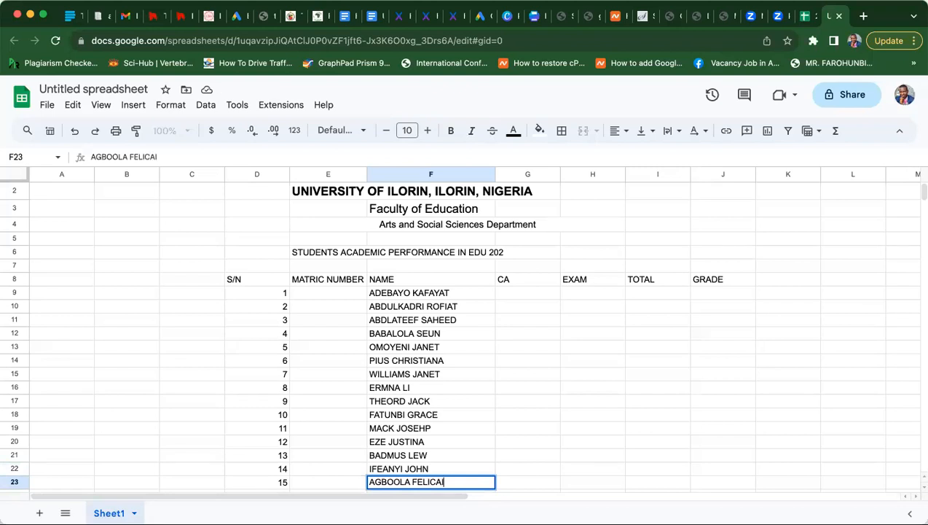
{"action": "key", "text": "Return"}
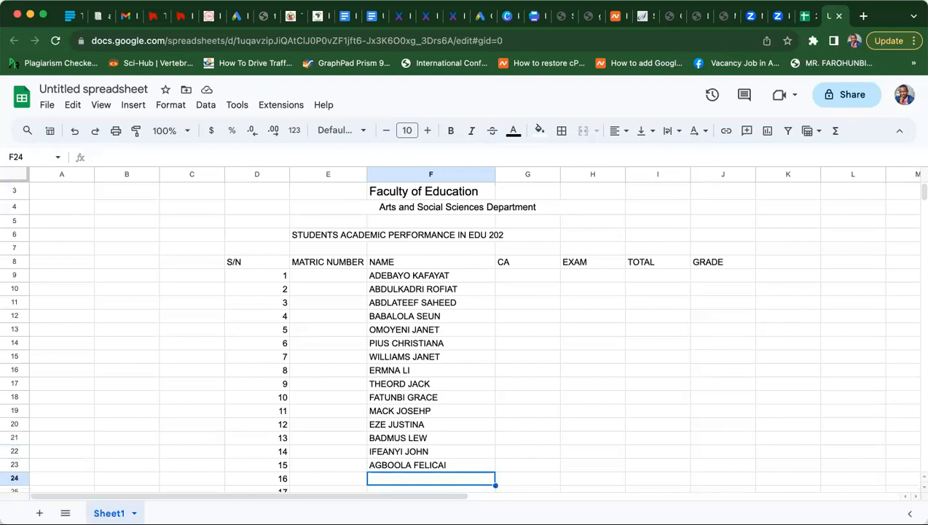
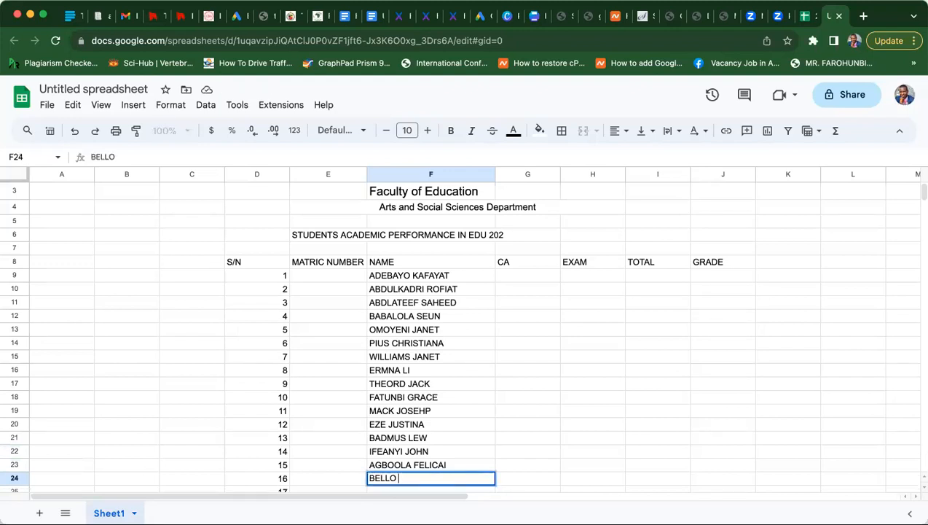
- Enter the five remaining student names for students 16 to 20 into F24:F28
{"action": "key", "text": "Return"}
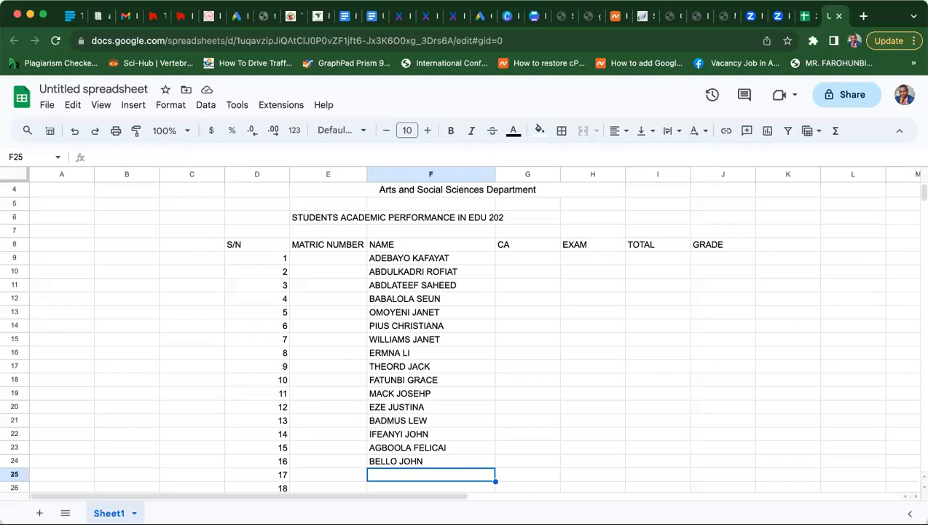
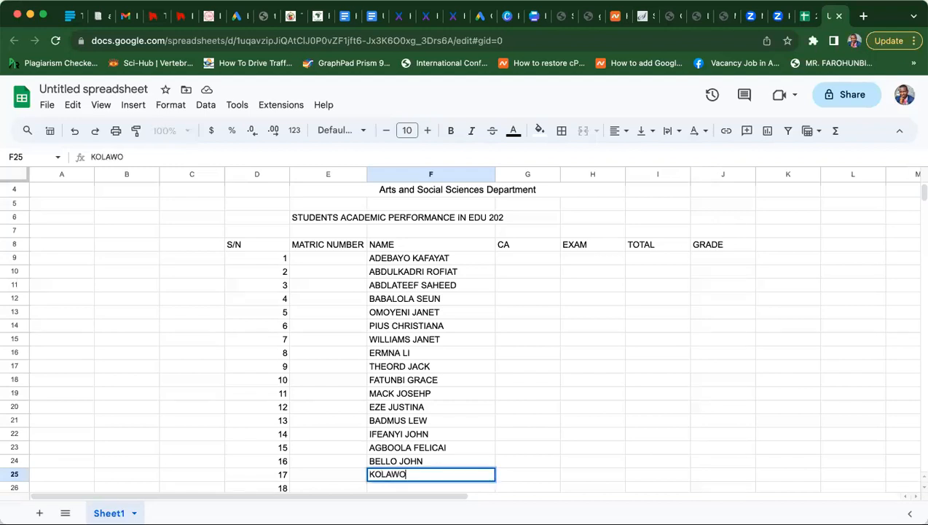
{"action": "key", "text": "Return"}
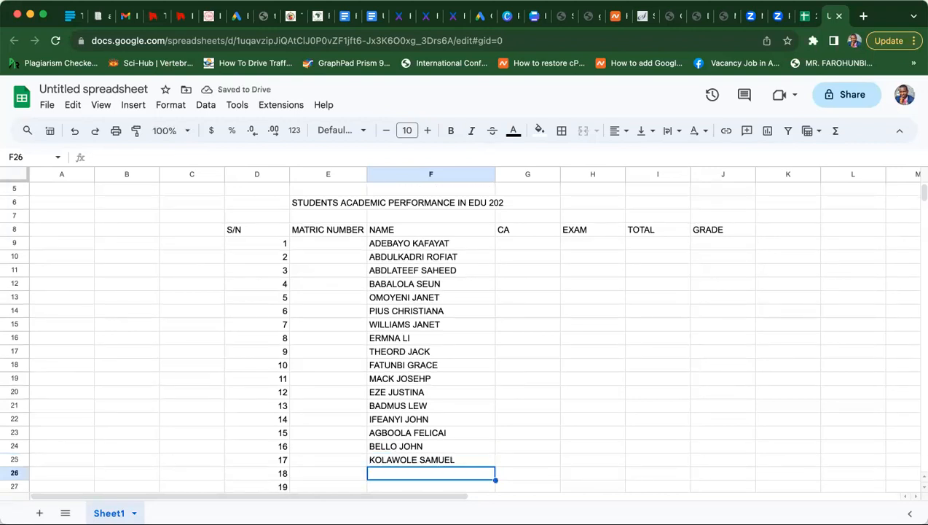
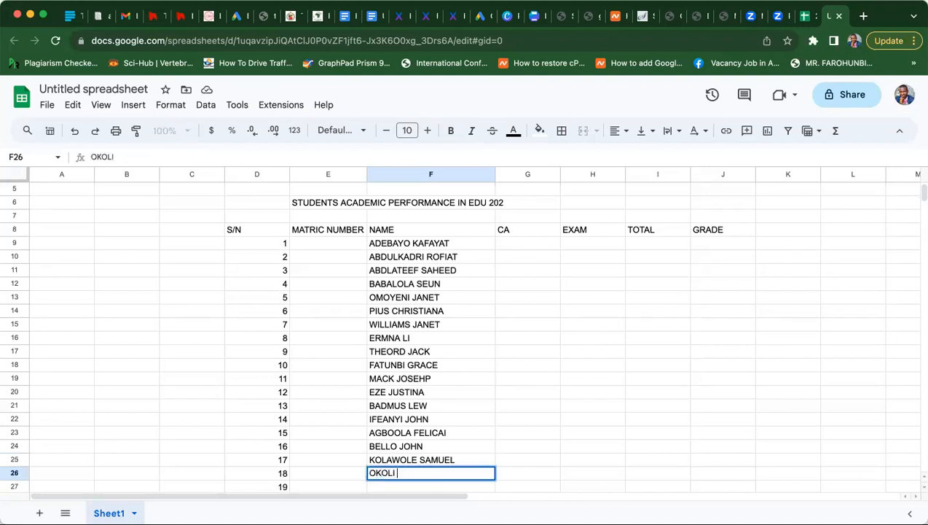
{"action": "key", "text": "Return"}
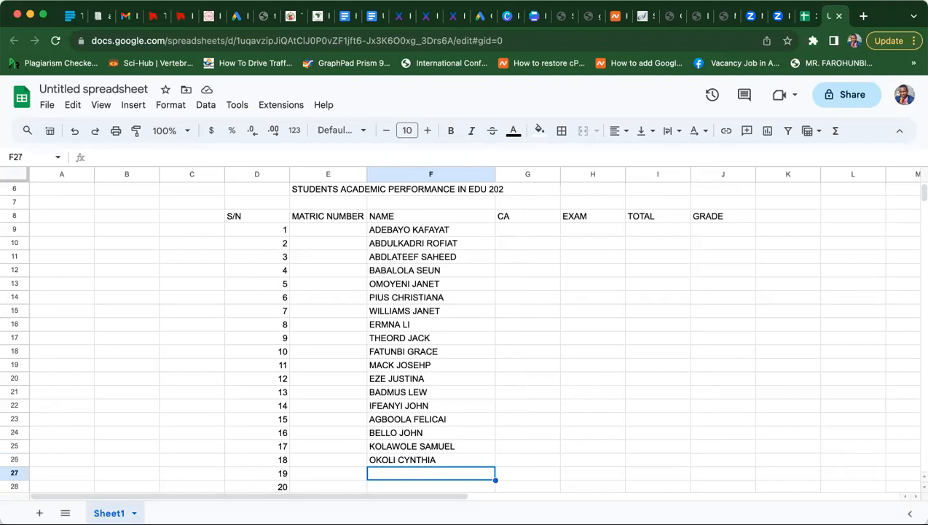
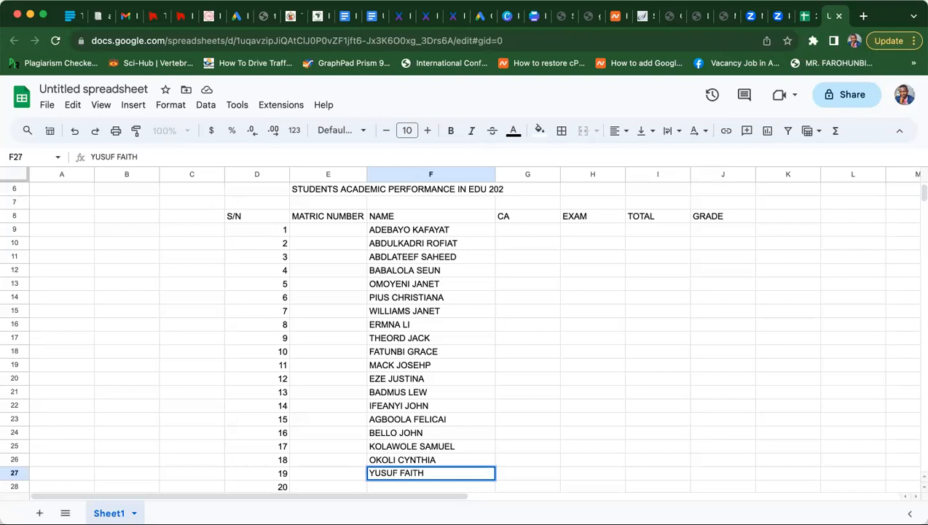
{"action": "key", "text": "Return"}
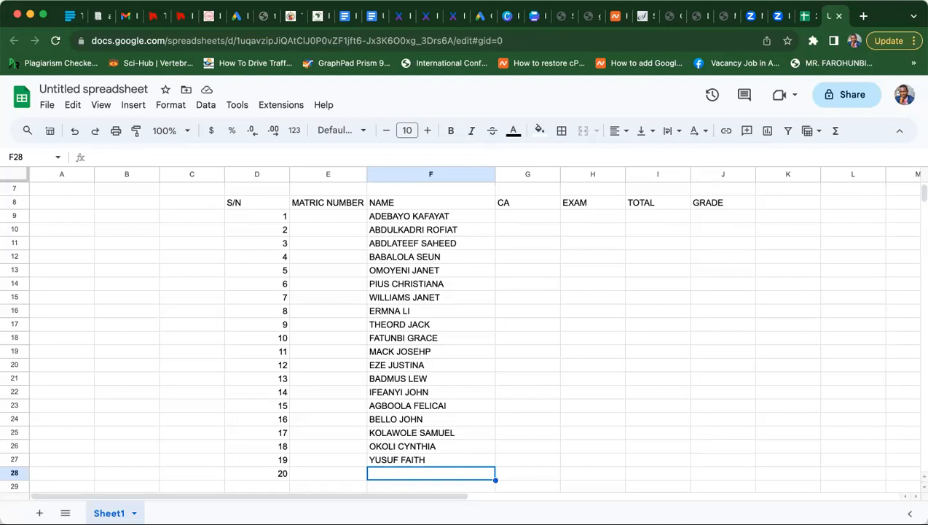
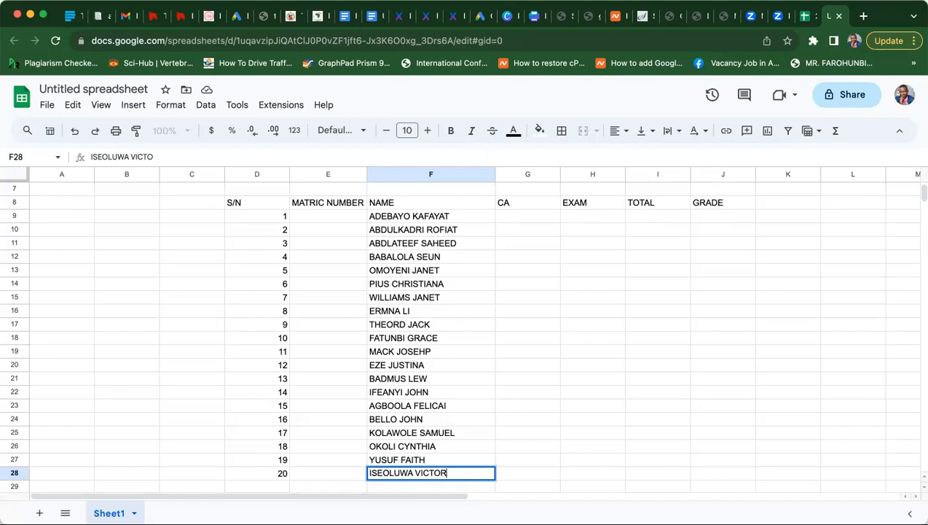
{"action": "key", "text": "Return"}
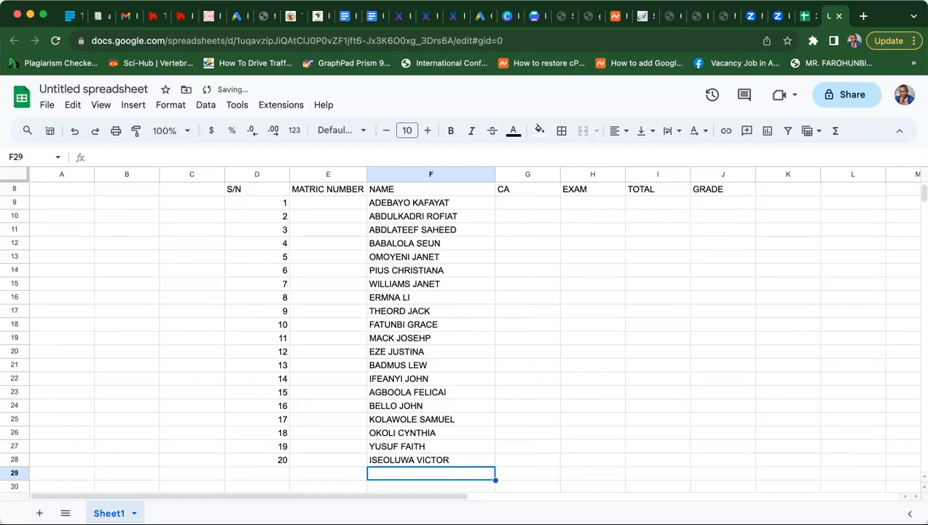
{"action": "left_click", "coordinate": [531, 207]}
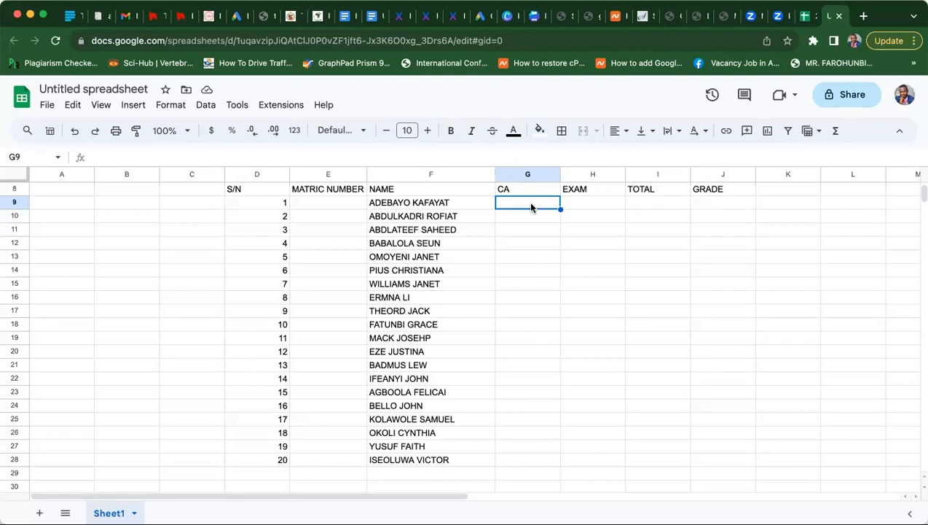
{"action": "left_click", "coordinate": [419, 209]}
- Set vertical alignment to bottom for the names in F9:F28
{"action": "key", "text": "shift+Down"}
{"action": "key", "text": "shift+Down"}
{"action": "key", "text": "shift+Down"}
{"action": "key", "text": "shift+Down"}
{"action": "key", "text": "shift+Down"}
{"action": "key", "text": "shift+Down"}
{"action": "key", "text": "shift+Down"}
{"action": "key", "text": "shift+Down"}
{"action": "key", "text": "shift+Down"}
{"action": "key", "text": "shift+Down"}
{"action": "key", "text": "shift+Down"}
{"action": "key", "text": "shift+Down"}
{"action": "key", "text": "shift+Down"}
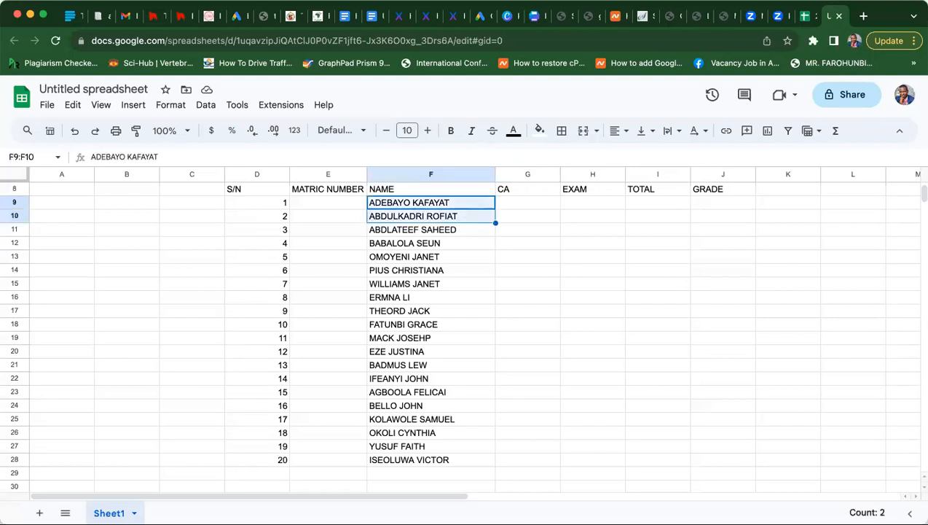
{"action": "key", "text": "shift+Down"}
{"action": "key", "text": "shift+Down"}
{"action": "key", "text": "shift+Down"}
{"action": "key", "text": "shift+Down"}
{"action": "key", "text": "shift+Down"}
{"action": "key", "text": "shift+Down"}
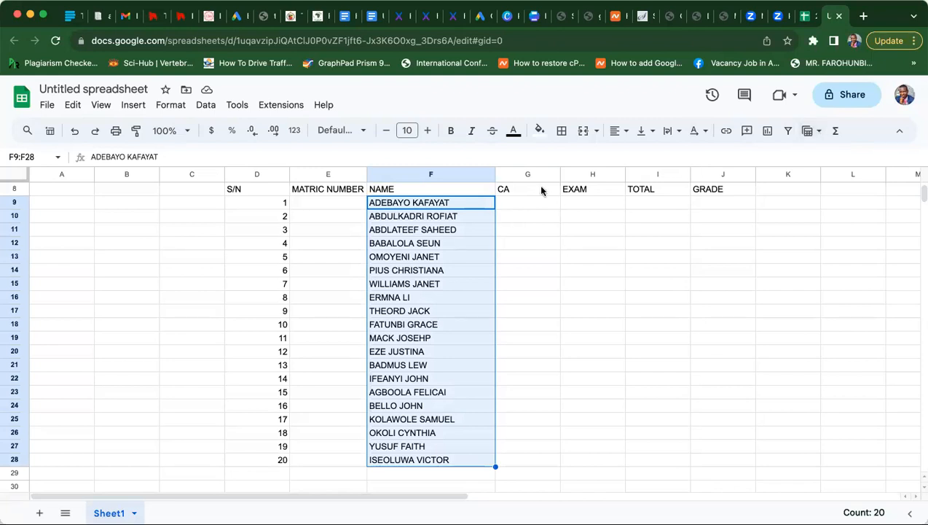
{"action": "left_click", "coordinate": [650, 131]}
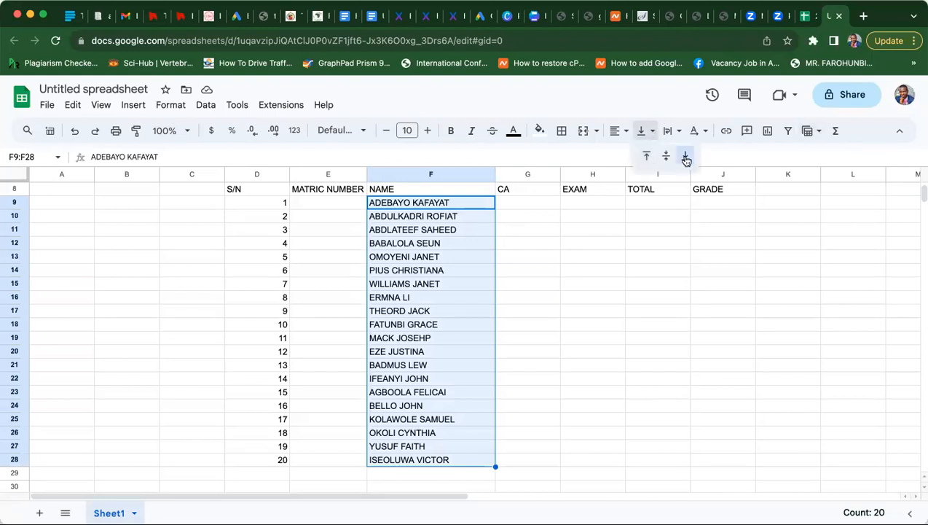
{"action": "left_click", "coordinate": [685, 155]}
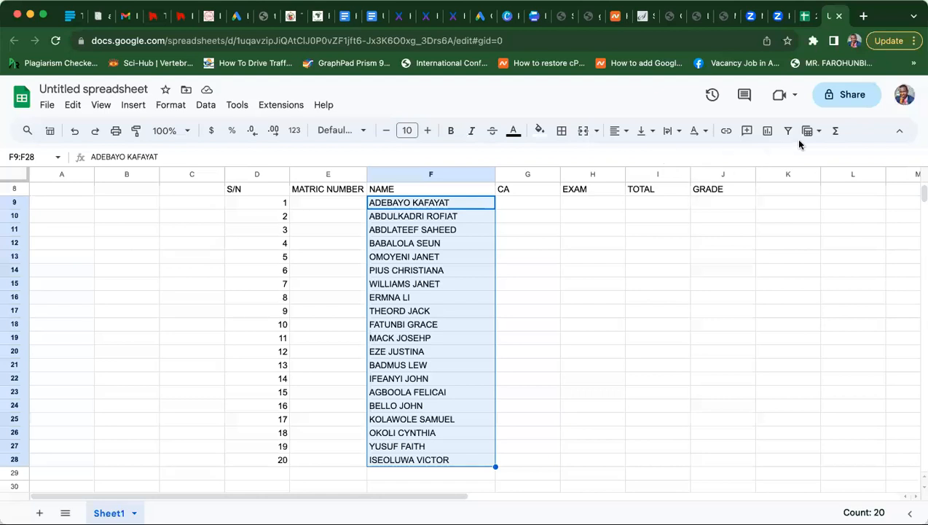
- Toggle a filter on the name column on and then off again
{"action": "left_click", "coordinate": [821, 134]}
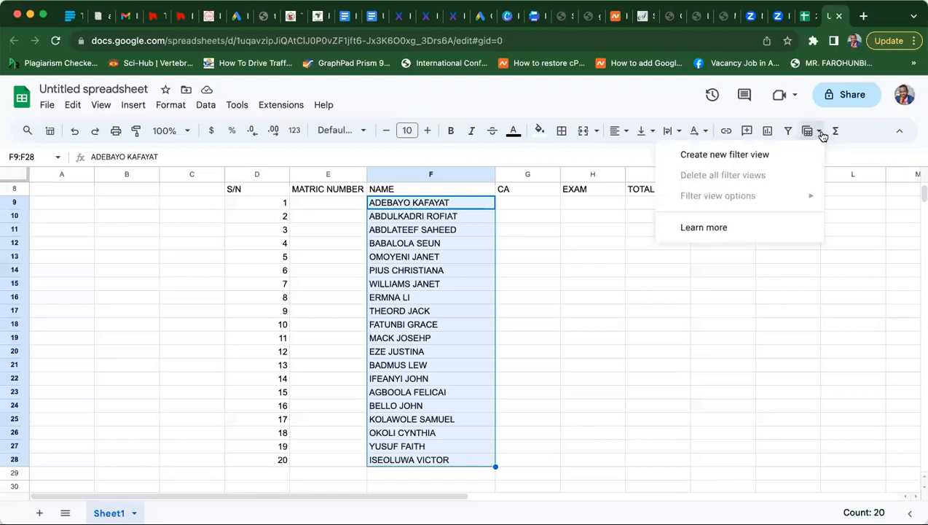
{"action": "left_click", "coordinate": [821, 133]}
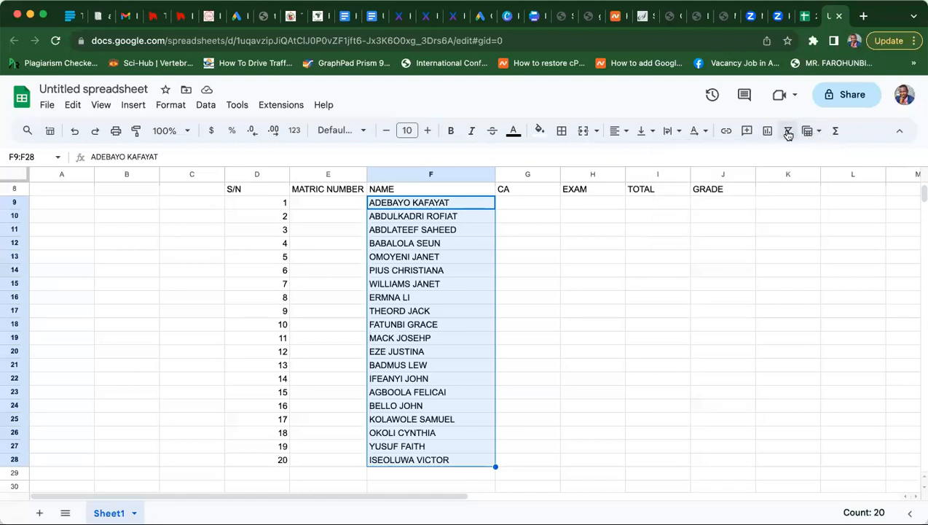
{"action": "left_click", "coordinate": [788, 132]}
{"action": "left_click", "coordinate": [788, 133]}
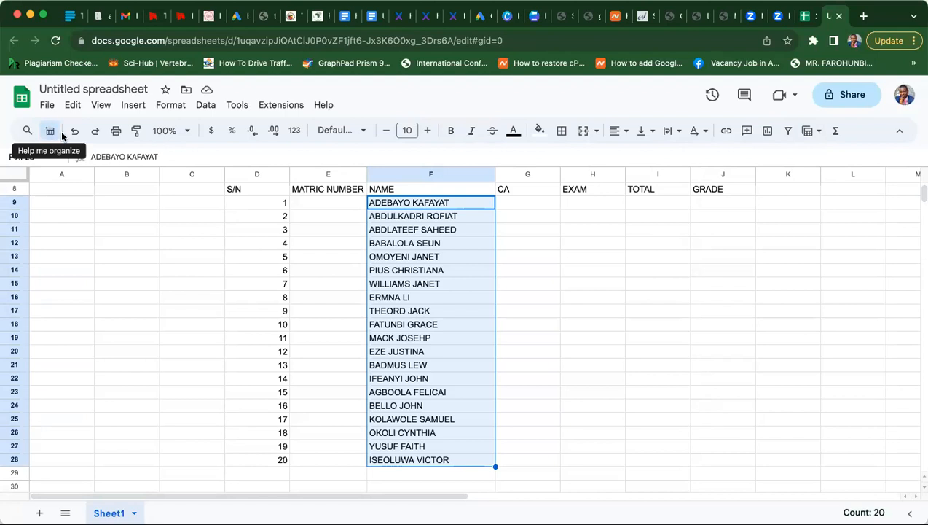
{"action": "left_click", "coordinate": [171, 105]}
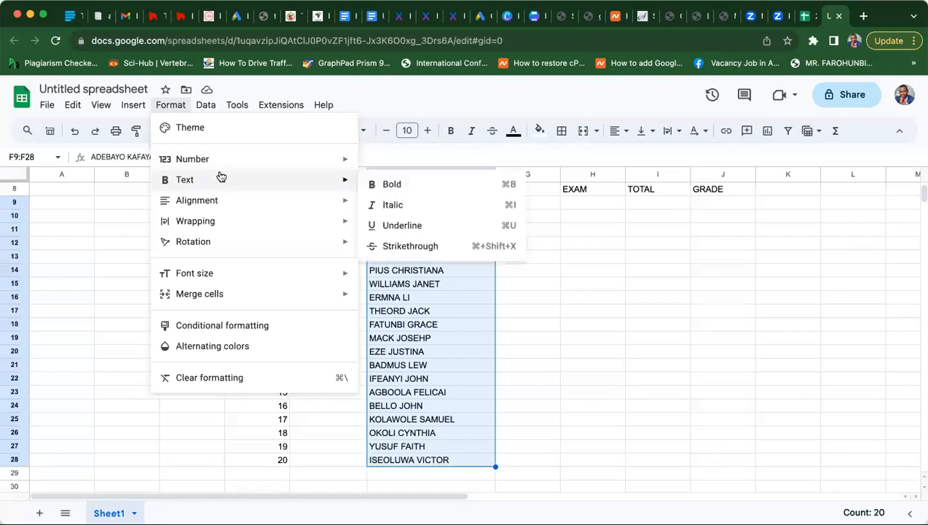
{"action": "mouse_move", "coordinate": [226, 240]}
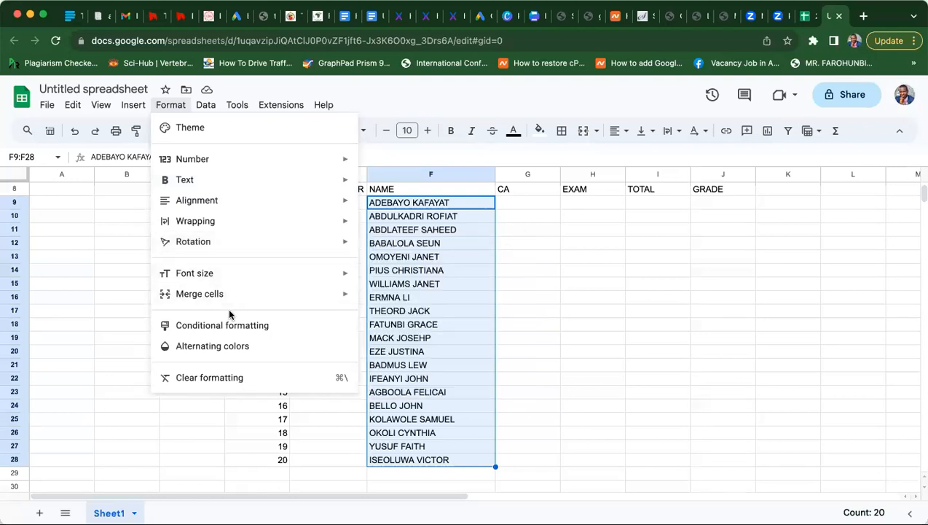
{"action": "left_click", "coordinate": [120, 299]}
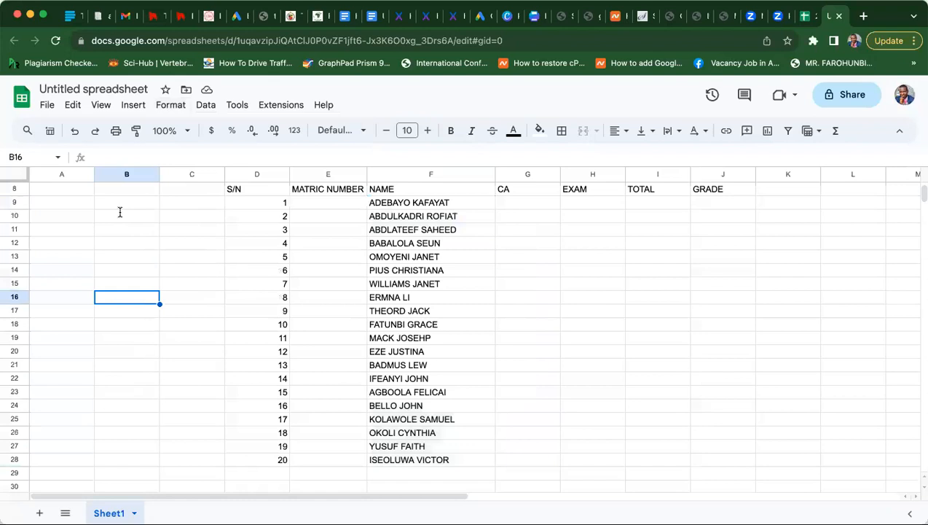
{"action": "left_click", "coordinate": [235, 103]}
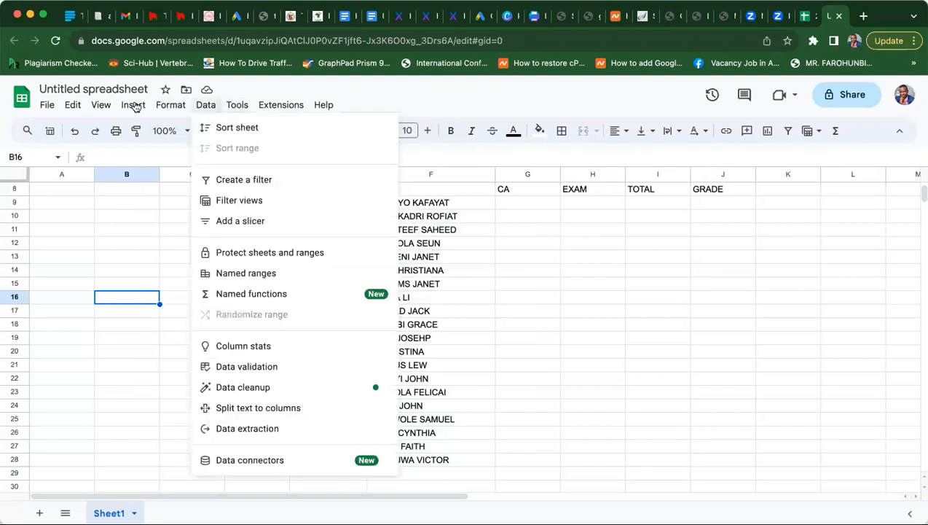
{"action": "mouse_move", "coordinate": [135, 107]}
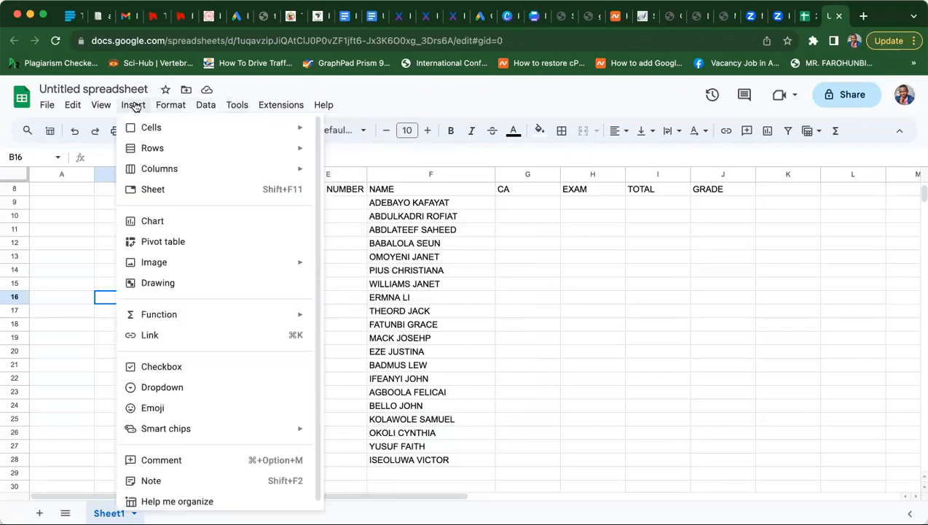
{"action": "mouse_move", "coordinate": [195, 314]}
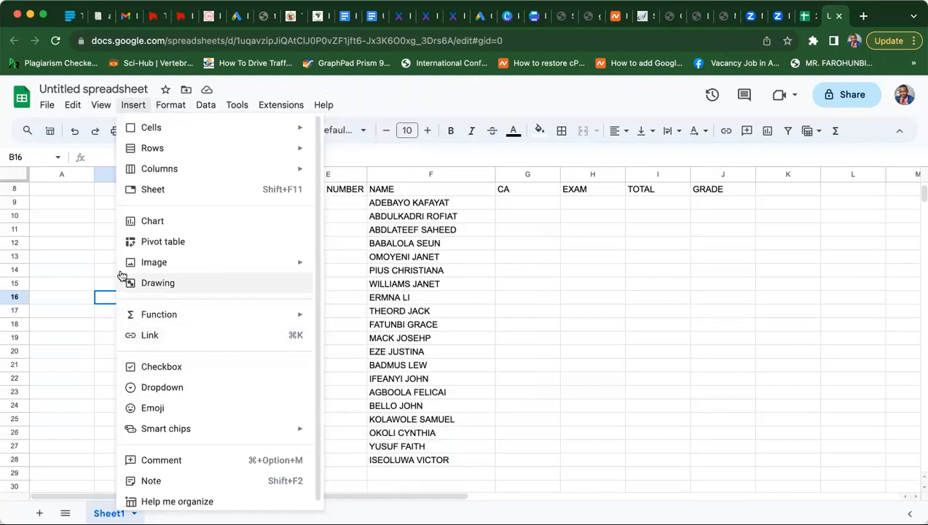
{"action": "left_click", "coordinate": [76, 233]}
{"action": "left_click", "coordinate": [73, 107]}
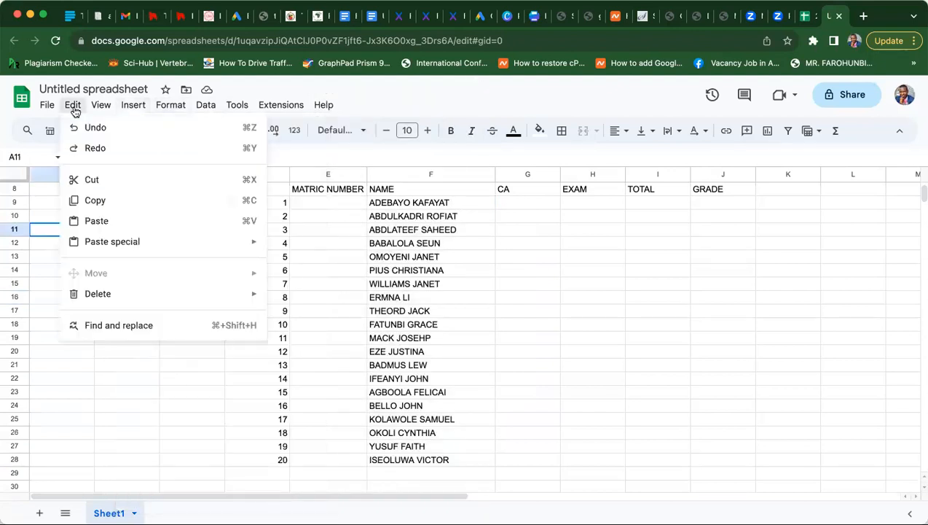
{"action": "mouse_move", "coordinate": [102, 107]}
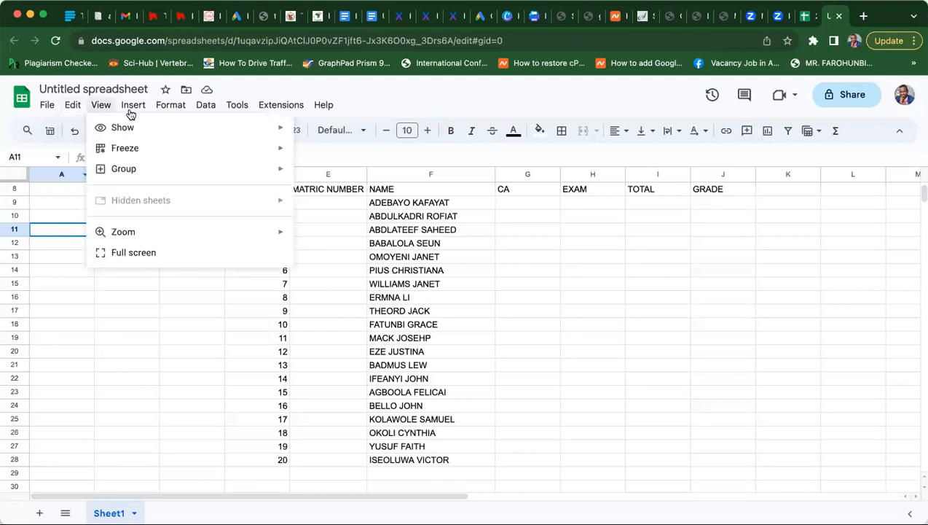
{"action": "mouse_move", "coordinate": [131, 114]}
{"action": "mouse_move", "coordinate": [161, 109]}
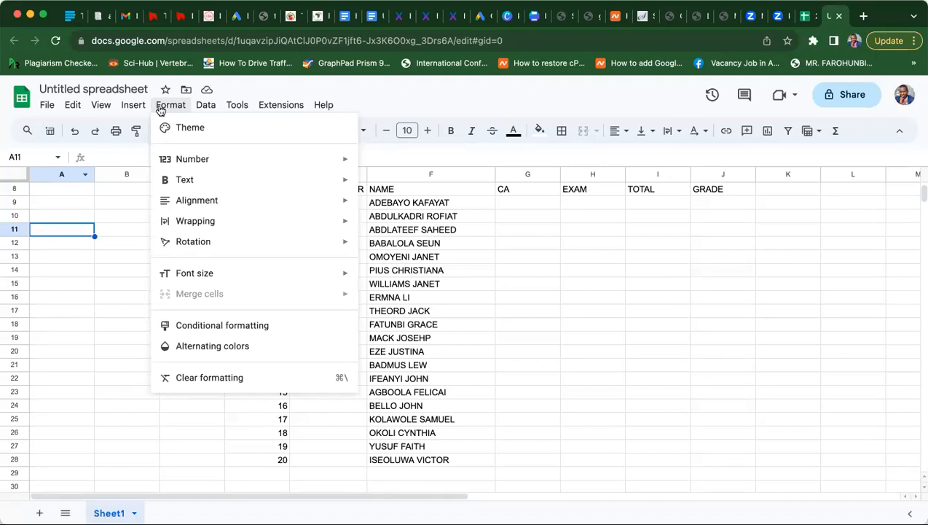
{"action": "left_click", "coordinate": [82, 338]}
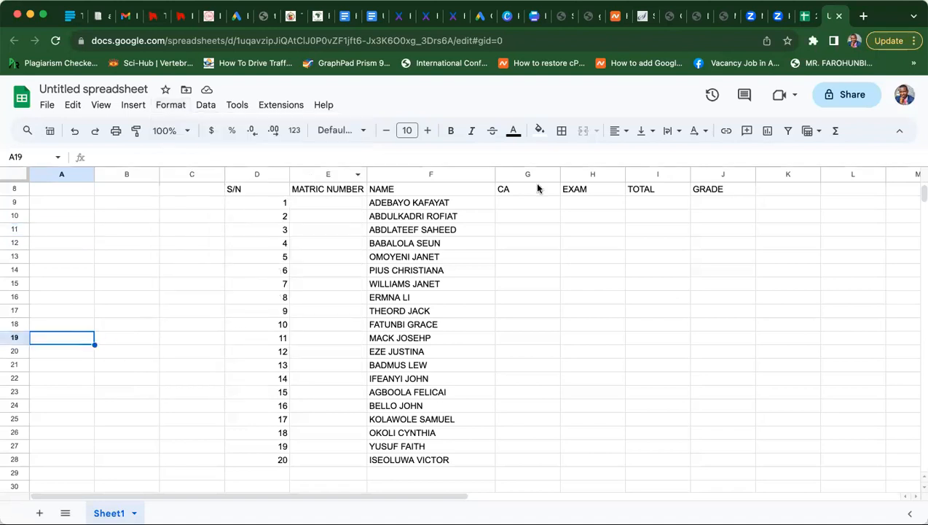
- Hide the title and menus, then restore them so the full interface shows
{"action": "left_click", "coordinate": [900, 132]}
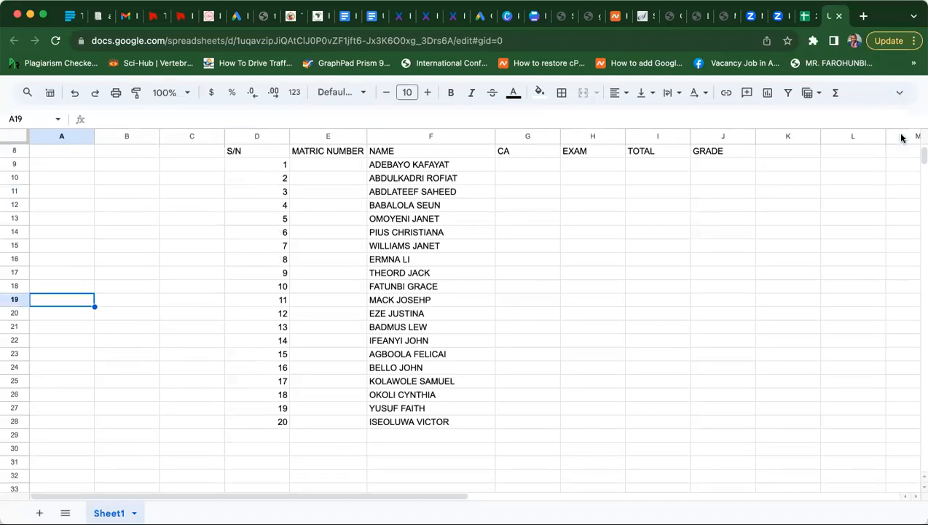
{"action": "left_click", "coordinate": [899, 92]}
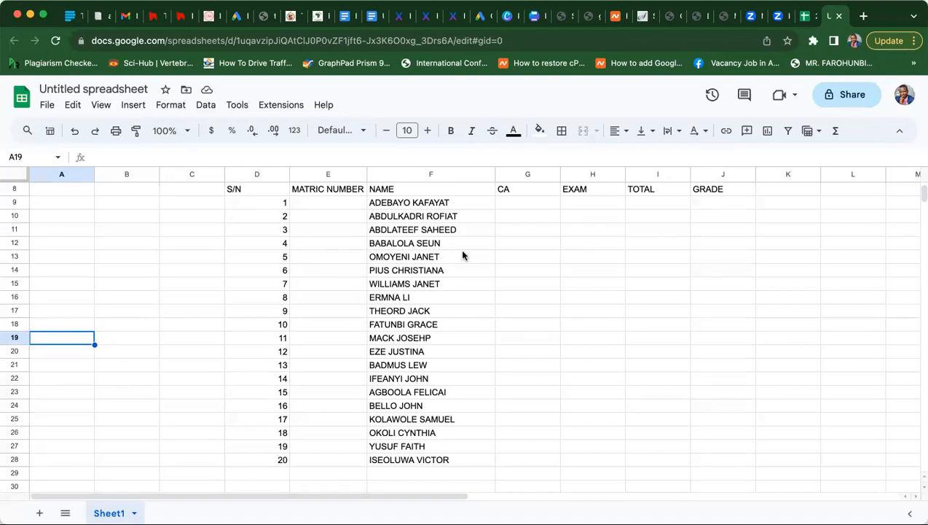
{"action": "left_click", "coordinate": [397, 206]}
{"action": "left_click_drag", "start_coordinate": [397, 208], "coordinate": [421, 461]}
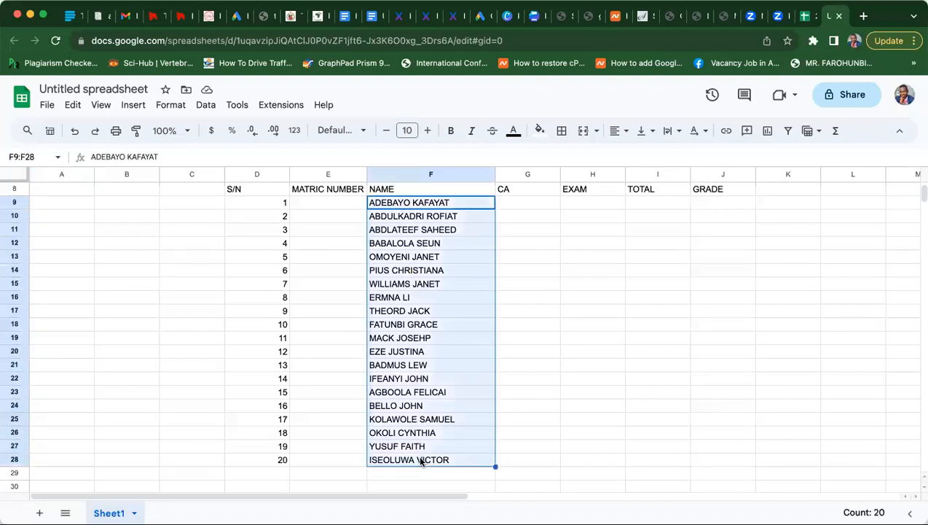
{"action": "left_click", "coordinate": [398, 384]}
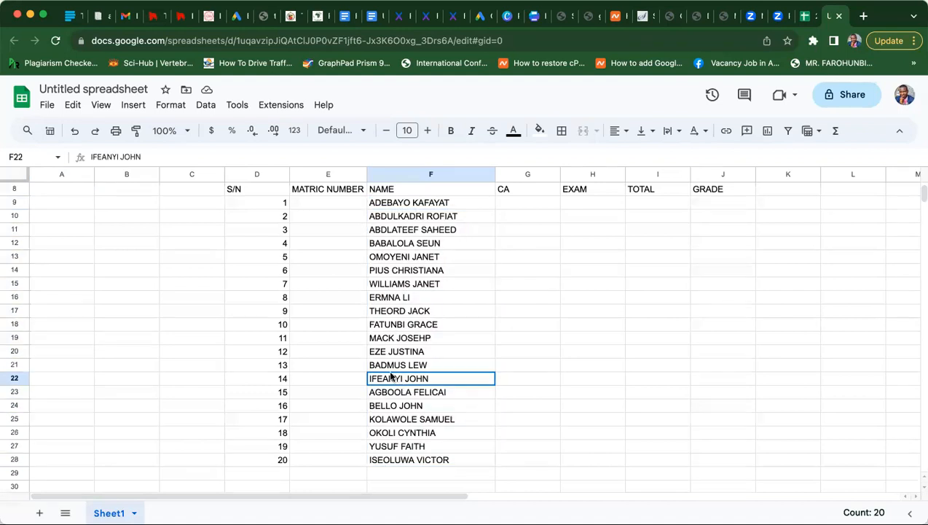
{"action": "left_click", "coordinate": [399, 204]}
{"action": "left_click_drag", "start_coordinate": [399, 206], "coordinate": [413, 465]}
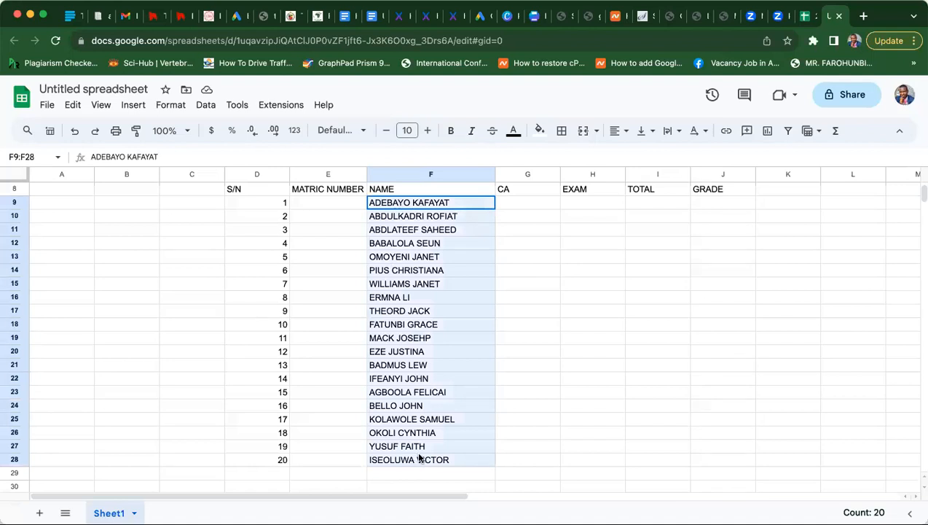
{"action": "left_click", "coordinate": [419, 457]}
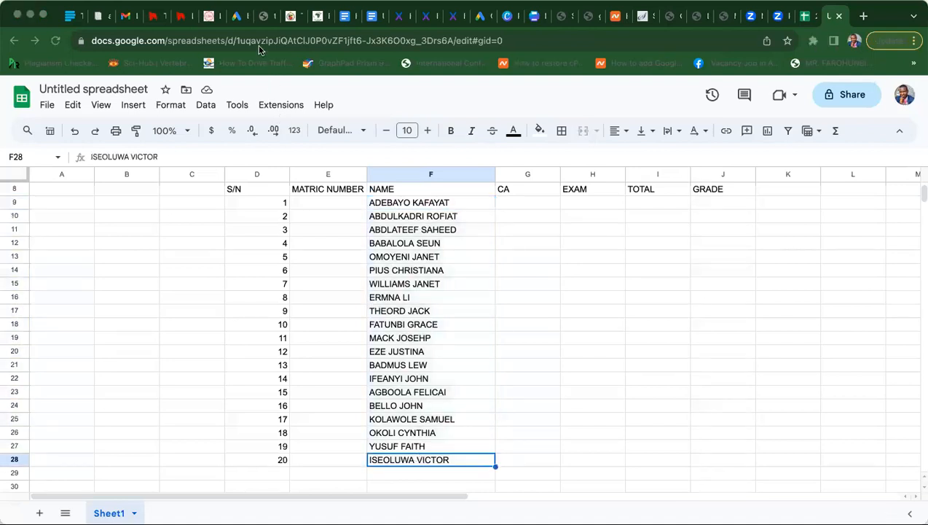
{"action": "left_click", "coordinate": [383, 227]}
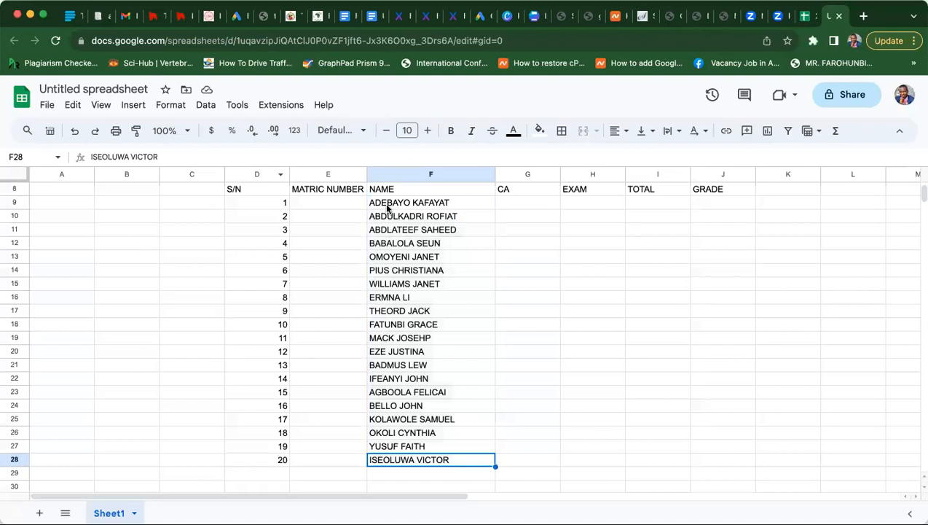
{"action": "left_click_drag", "start_coordinate": [387, 208], "coordinate": [409, 460]}
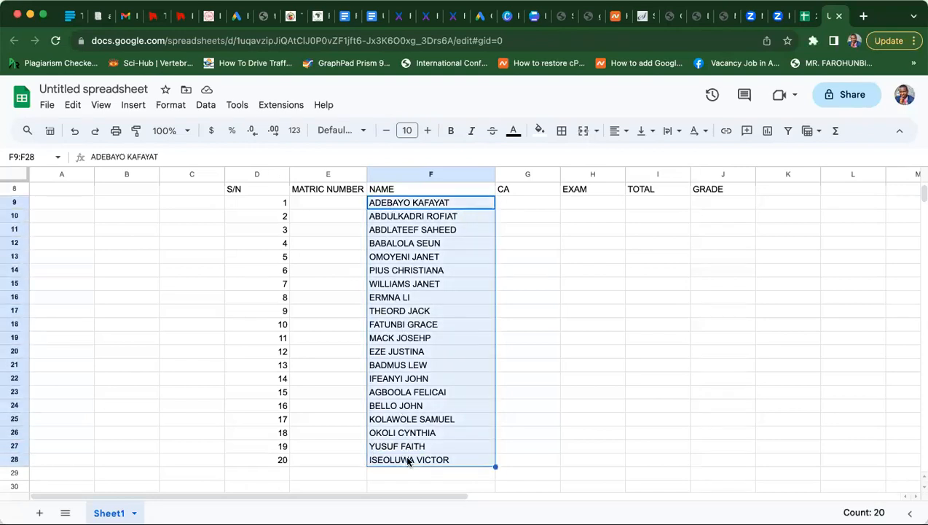
{"action": "left_click", "coordinate": [408, 460]}
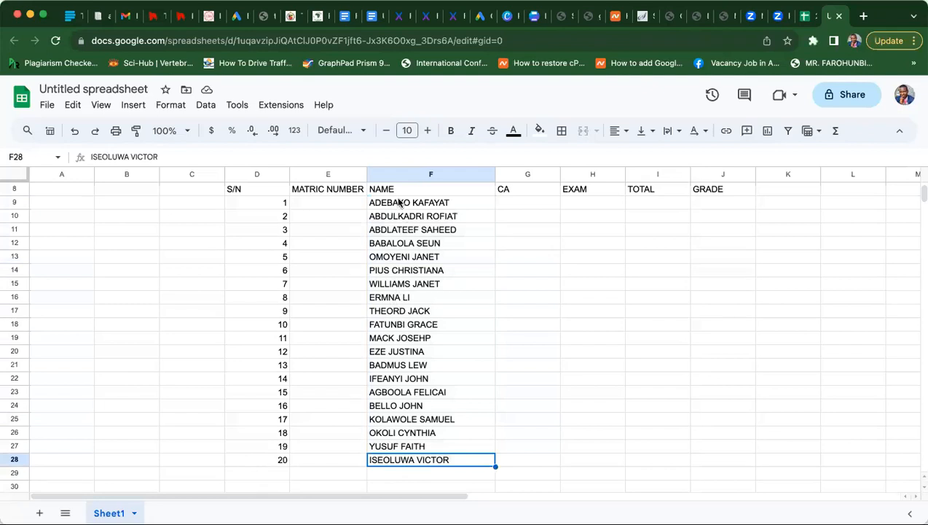
{"action": "left_click_drag", "start_coordinate": [399, 203], "coordinate": [402, 465]}
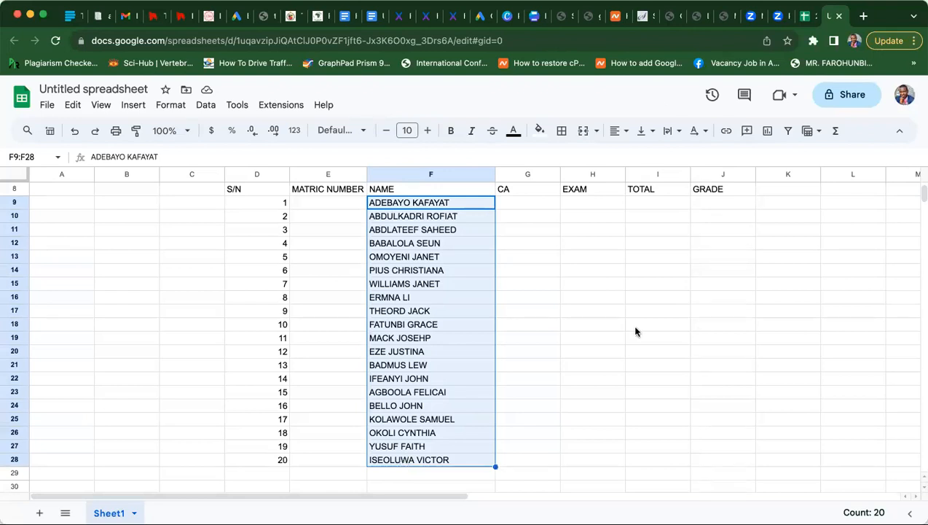
{"action": "left_click", "coordinate": [654, 132]}
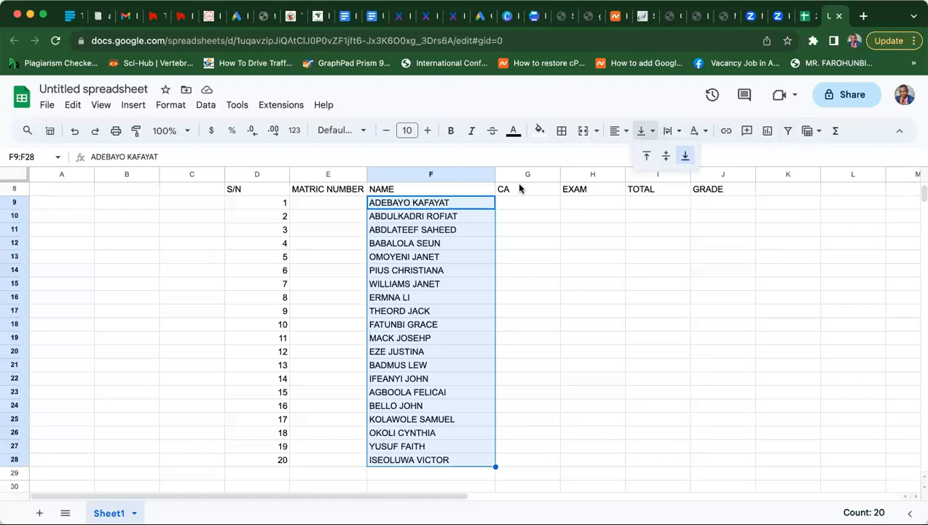
- Search the menus for 'sort', sort the sheet A to Z, then undo it
{"action": "left_click", "coordinate": [332, 109]}
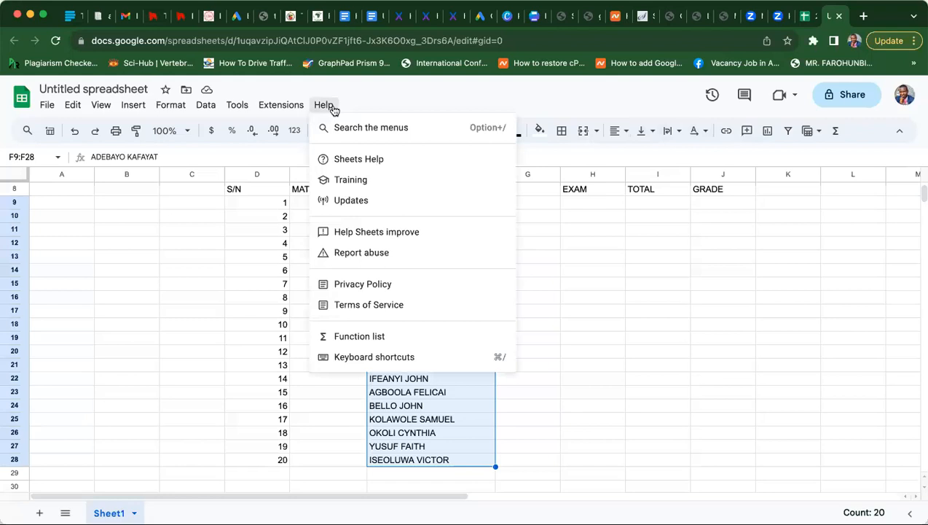
{"action": "left_click", "coordinate": [343, 128]}
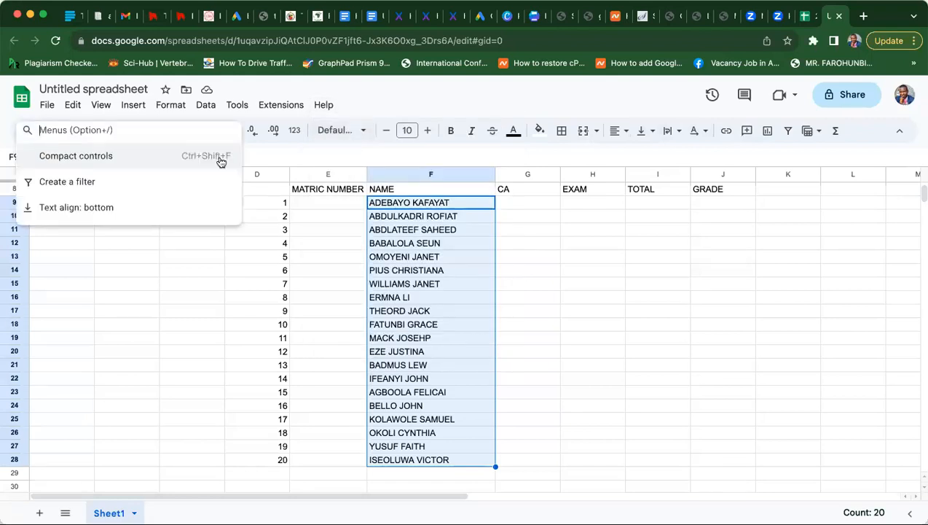
{"action": "type", "text": "sort"}
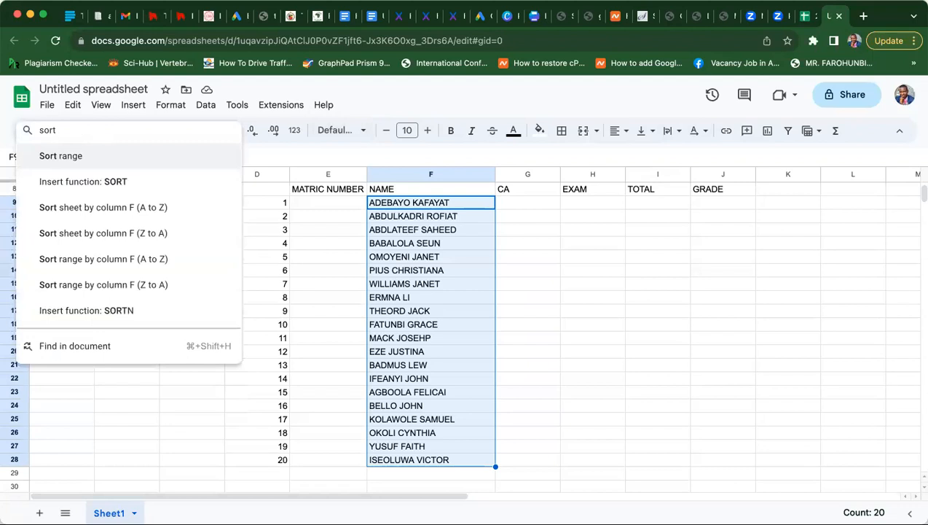
{"action": "left_click", "coordinate": [83, 208]}
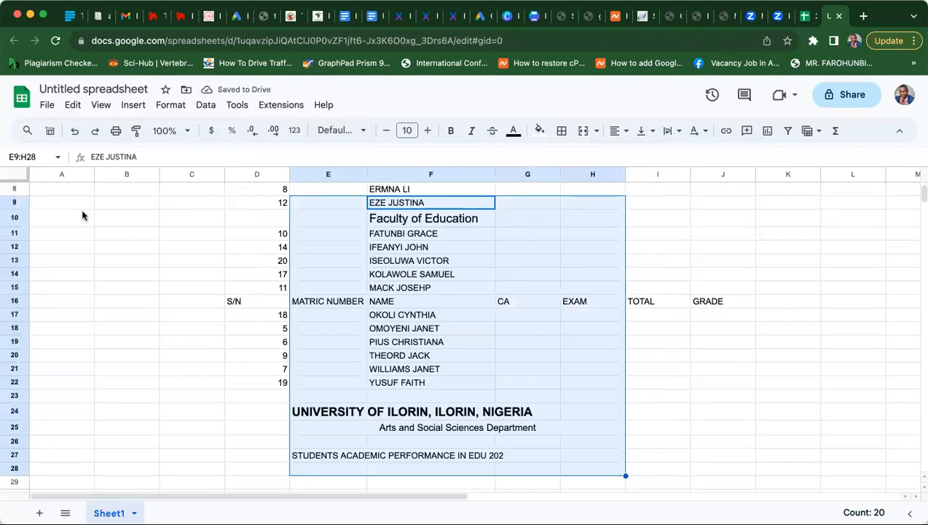
{"action": "left_click", "coordinate": [74, 134]}
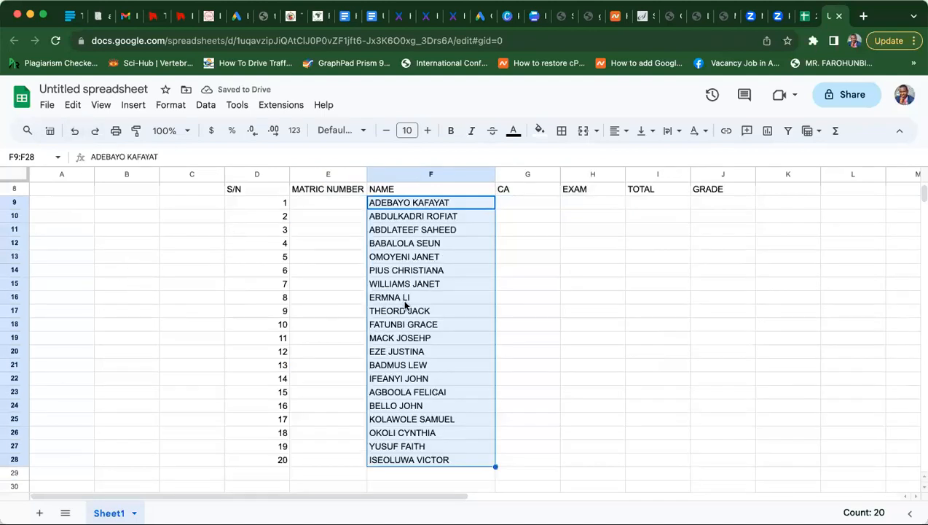
- Search the menus for 'sort' again and insert a SORT function in F29
{"action": "left_click", "coordinate": [323, 107]}
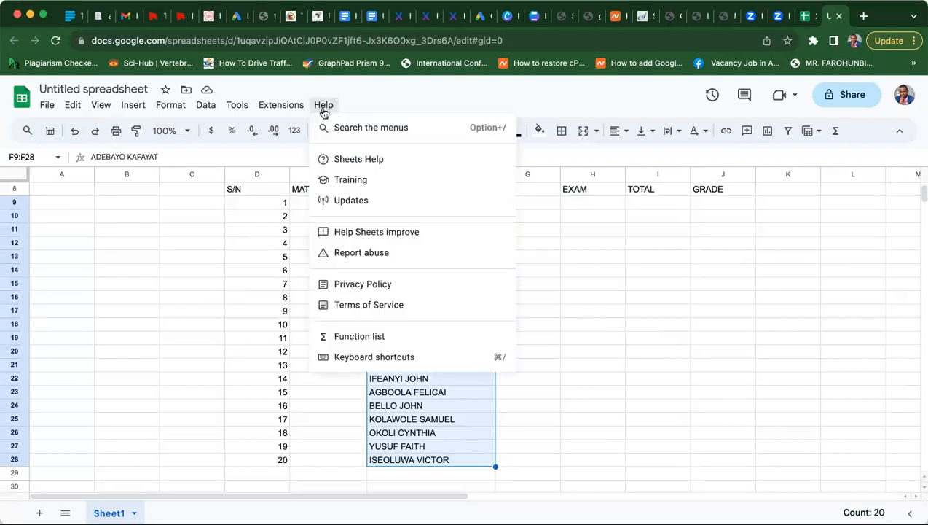
{"action": "left_click", "coordinate": [361, 128]}
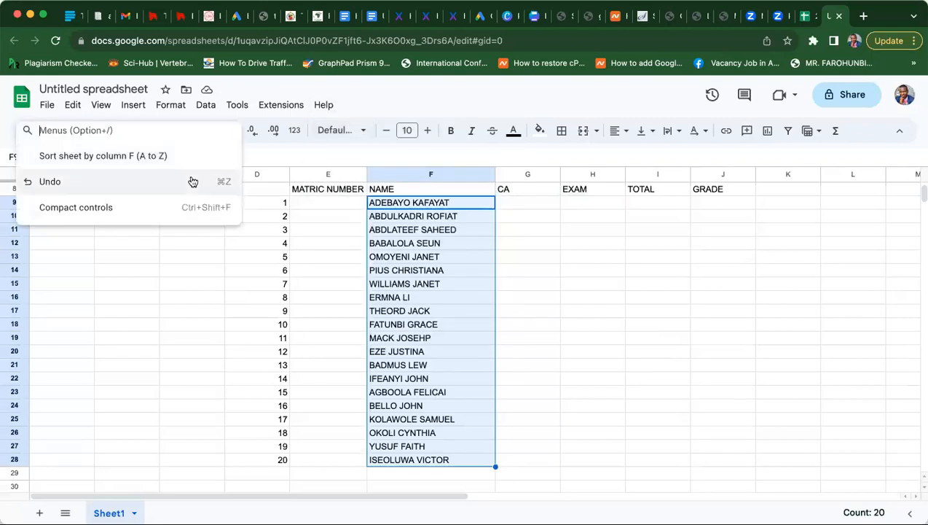
{"action": "type", "text": "sort"}
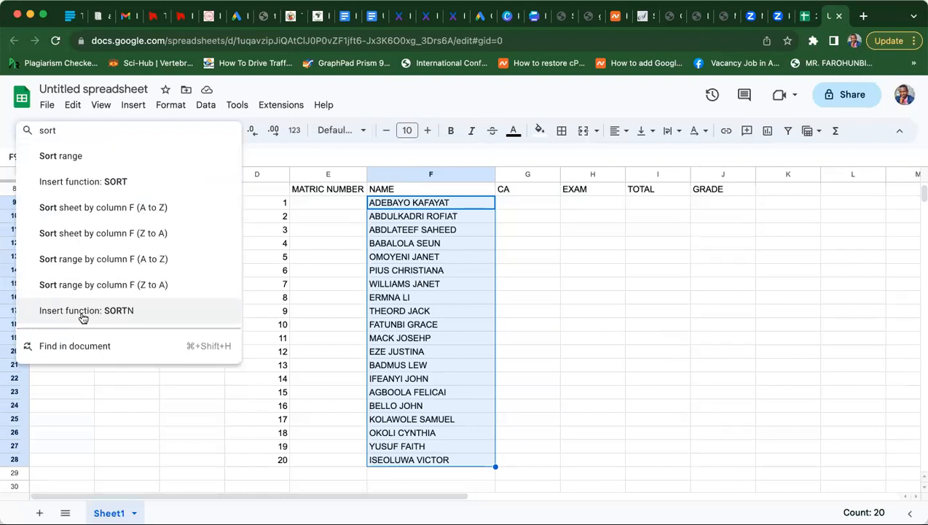
{"action": "left_click", "coordinate": [64, 182]}
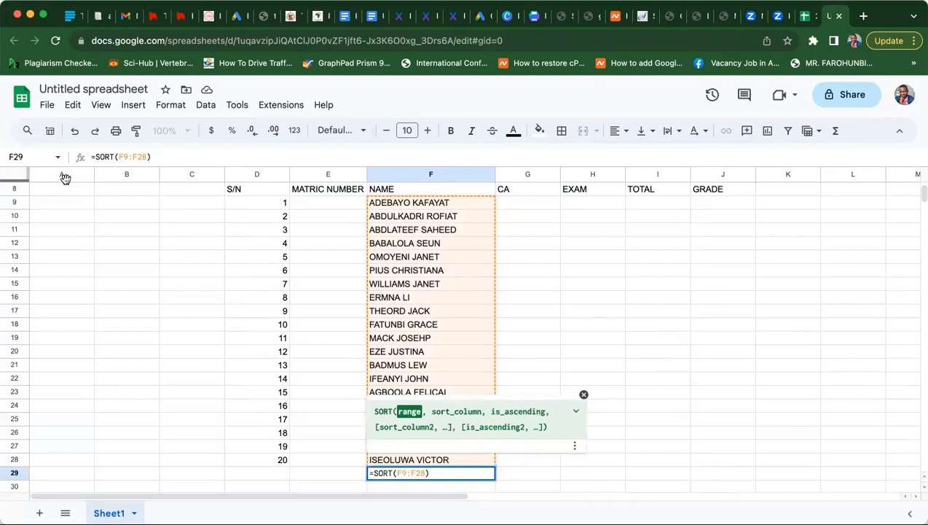
- Confirm =SORT(F9:F28) in F29 and copy the twenty sorted names in F29:F48
{"action": "key", "text": "Return"}
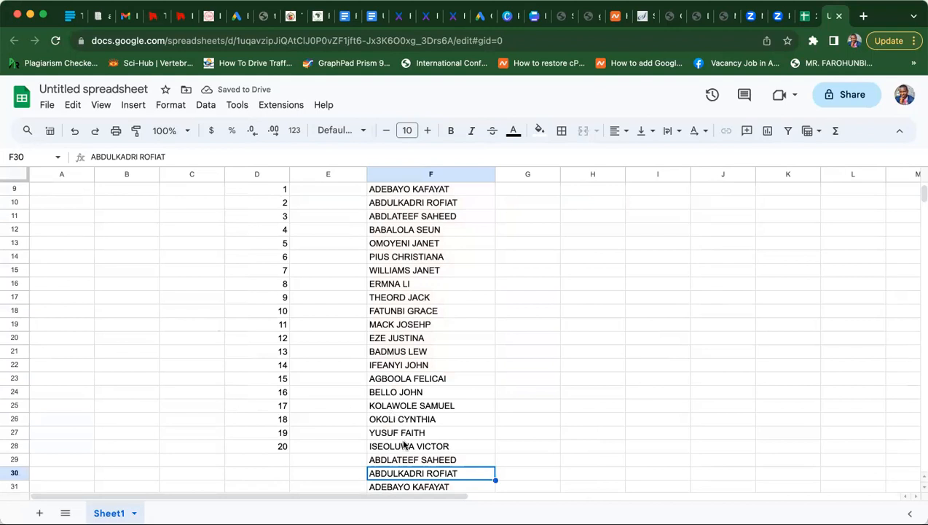
{"action": "left_click", "coordinate": [395, 461]}
{"action": "key", "text": "Down"}
{"action": "key", "text": "Down"}
{"action": "key", "text": "Down"}
{"action": "key", "text": "Down"}
{"action": "key", "text": "Down"}
{"action": "key", "text": "Down"}
{"action": "key", "text": "Down"}
{"action": "key", "text": "Down"}
{"action": "key", "text": "Down"}
{"action": "key", "text": "Down"}
{"action": "key", "text": "Down"}
{"action": "key", "text": "Down"}
{"action": "key", "text": "Down"}
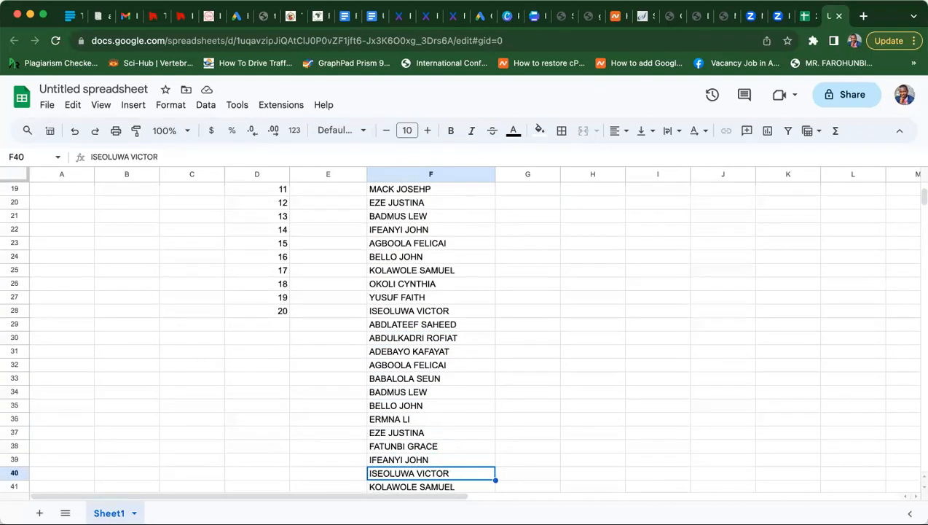
{"action": "key", "text": "Up"}
{"action": "key", "text": "Up"}
{"action": "key", "text": "Up"}
{"action": "key", "text": "Up"}
{"action": "key", "text": "Up"}
{"action": "key", "text": "Up"}
{"action": "key", "text": "Up"}
{"action": "key", "text": "Up"}
{"action": "key", "text": "Up"}
{"action": "key", "text": "Up"}
{"action": "key", "text": "Up"}
{"action": "key", "text": "Up"}
{"action": "key", "text": "Up"}
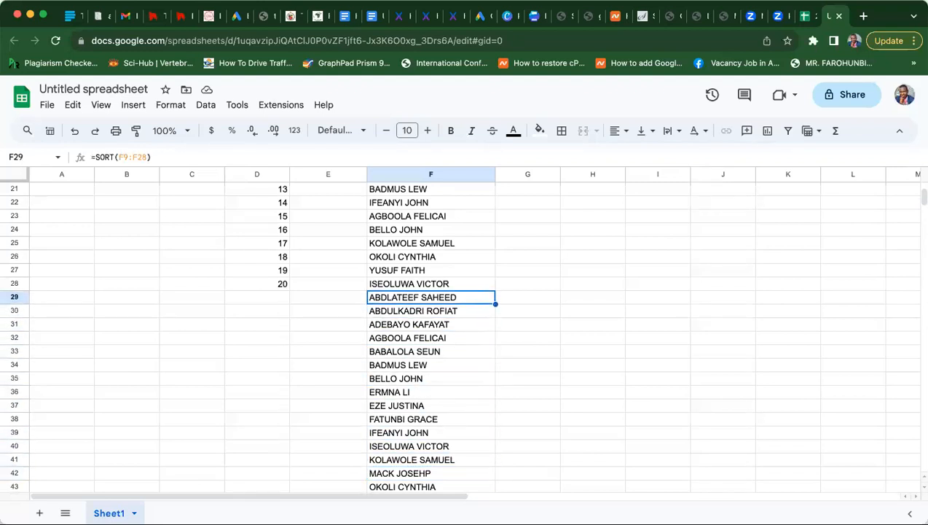
{"action": "key", "text": "shift+Down"}
{"action": "key", "text": "shift+Down"}
{"action": "key", "text": "shift+Down"}
{"action": "key", "text": "shift+Down"}
{"action": "key", "text": "shift+Down"}
{"action": "key", "text": "shift+Down"}
{"action": "key", "text": "shift+Down"}
{"action": "key", "text": "shift+Down"}
{"action": "key", "text": "shift+Down"}
{"action": "key", "text": "shift+Down"}
{"action": "key", "text": "shift+Down"}
{"action": "key", "text": "shift+Down"}
{"action": "key", "text": "shift+Down"}
{"action": "key", "text": "shift+Down"}
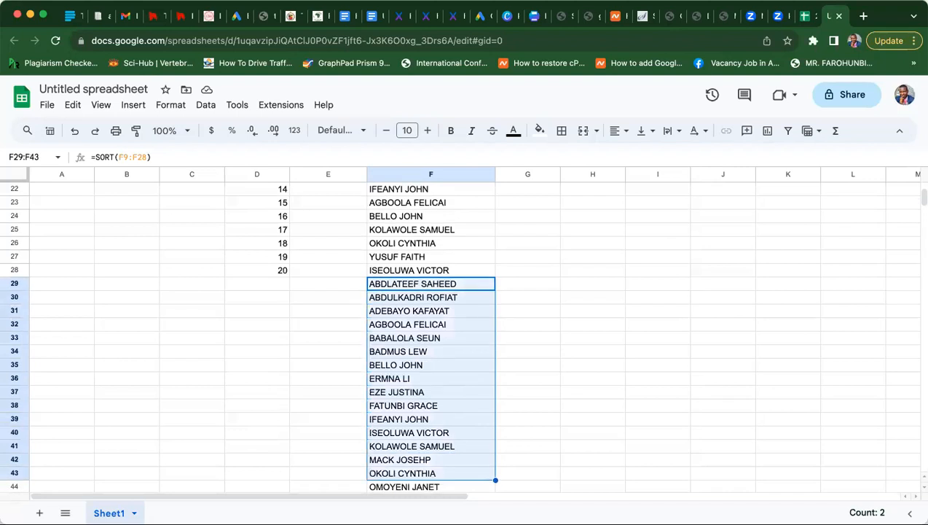
{"action": "key", "text": "shift+Down"}
{"action": "key", "text": "shift+Down"}
{"action": "key", "text": "shift+Down"}
{"action": "key", "text": "shift+Down"}
{"action": "key", "text": "shift+Down"}
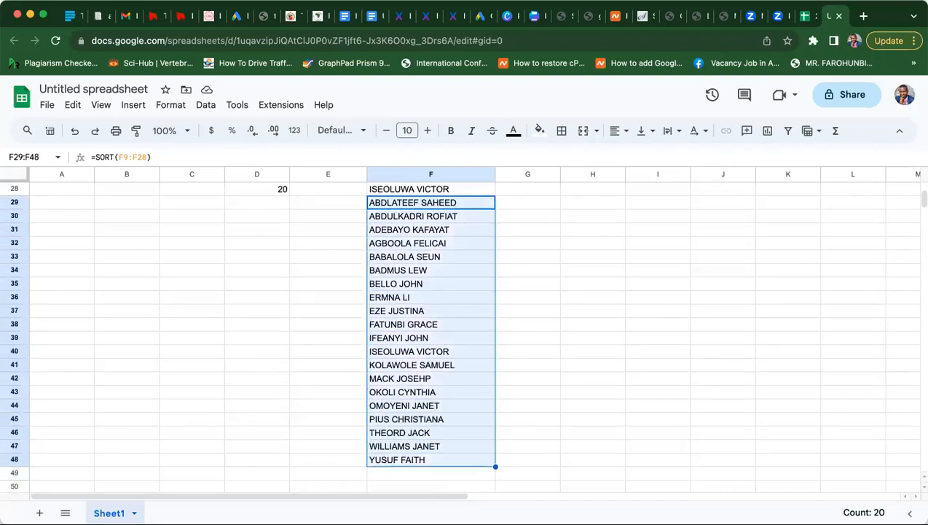
{"action": "key", "text": "ctrl+c"}
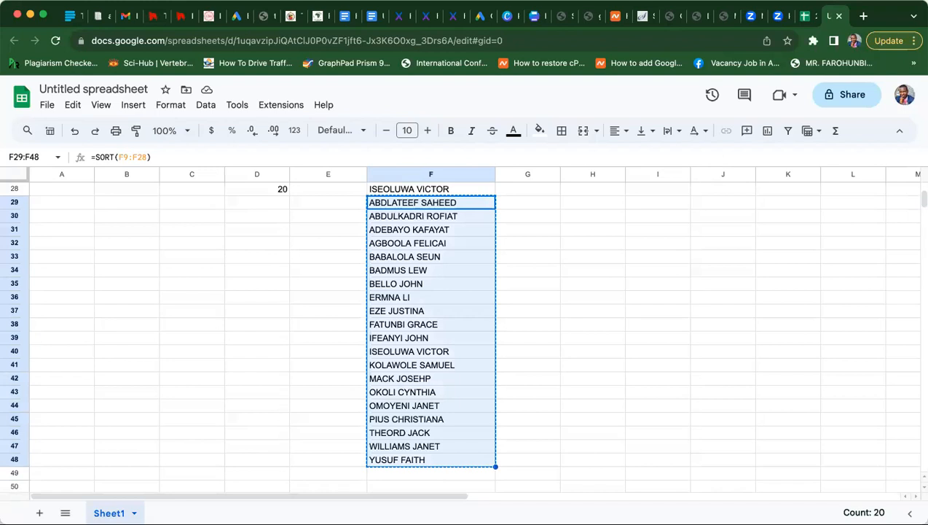
{"action": "key", "text": "Up"}
{"action": "key", "text": "Up"}
{"action": "key", "text": "Up"}
{"action": "key", "text": "Up"}
{"action": "key", "text": "Up"}
{"action": "key", "text": "Up"}
{"action": "key", "text": "Up"}
{"action": "key", "text": "Up"}
{"action": "key", "text": "Up"}
{"action": "key", "text": "Up"}
{"action": "key", "text": "Up"}
{"action": "key", "text": "Up"}
{"action": "key", "text": "Up"}
{"action": "key", "text": "Up"}
{"action": "key", "text": "Up"}
{"action": "key", "text": "Up"}
{"action": "key", "text": "Up"}
{"action": "key", "text": "Up"}
{"action": "key", "text": "Up"}
{"action": "key", "text": "Up"}
{"action": "key", "text": "Up"}
{"action": "key", "text": "Up"}
- Delete the original names in F9:F28, then undo to restore them
{"action": "key", "text": "Down"}
{"action": "key", "text": "Down"}
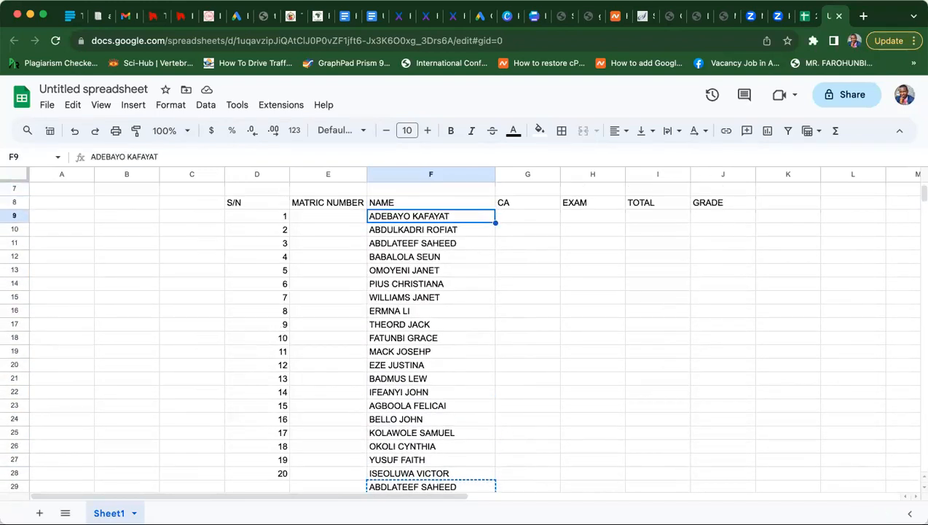
{"action": "key", "text": "shift+Down"}
{"action": "key", "text": "shift+Down"}
{"action": "key", "text": "shift+Down"}
{"action": "key", "text": "shift+Down"}
{"action": "key", "text": "shift+Down"}
{"action": "key", "text": "shift+Down"}
{"action": "key", "text": "shift+Down"}
{"action": "key", "text": "shift+Down"}
{"action": "key", "text": "shift+Down"}
{"action": "key", "text": "shift+Down"}
{"action": "key", "text": "shift+Down"}
{"action": "key", "text": "shift+Down"}
{"action": "key", "text": "shift+Down"}
{"action": "key", "text": "shift+Down"}
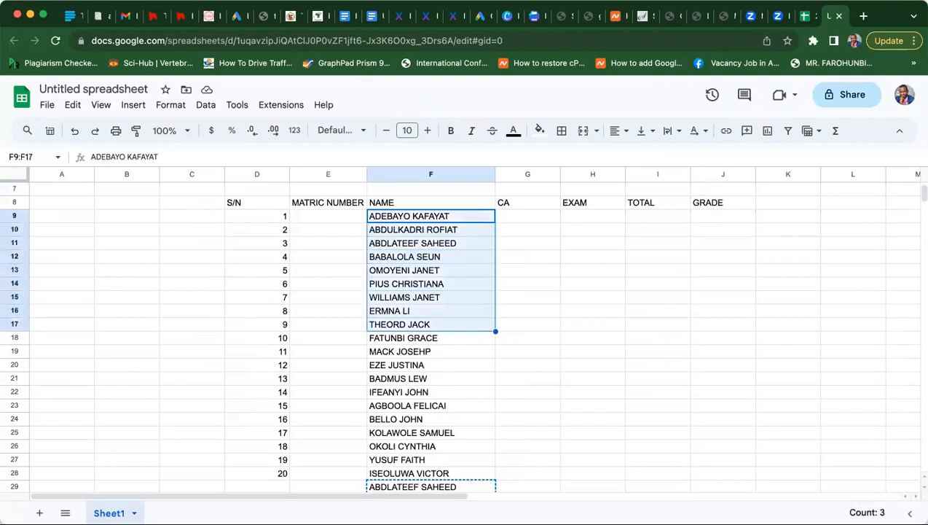
{"action": "key", "text": "shift+Down"}
{"action": "key", "text": "shift+Down"}
{"action": "key", "text": "shift+Down"}
{"action": "key", "text": "shift+Down"}
{"action": "key", "text": "shift+Down"}
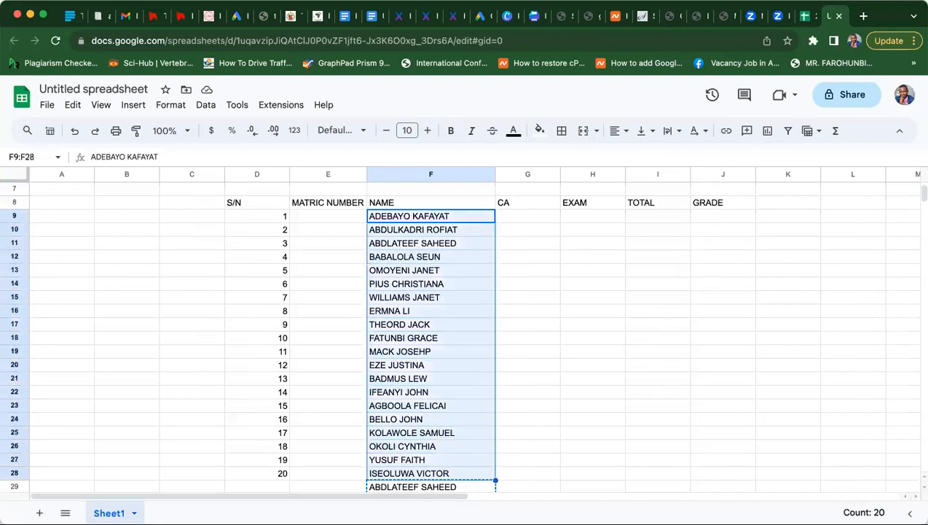
{"action": "key", "text": "Delete"}
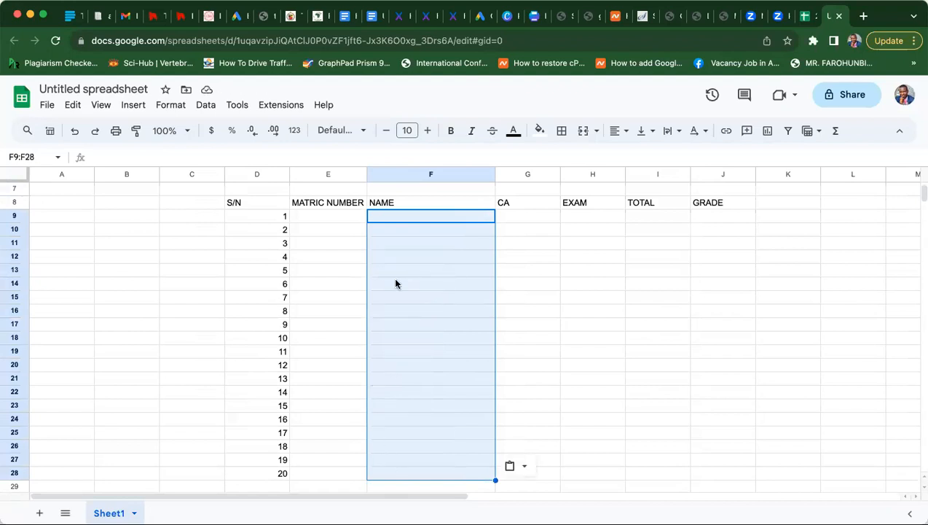
{"action": "key", "text": "super+z"}
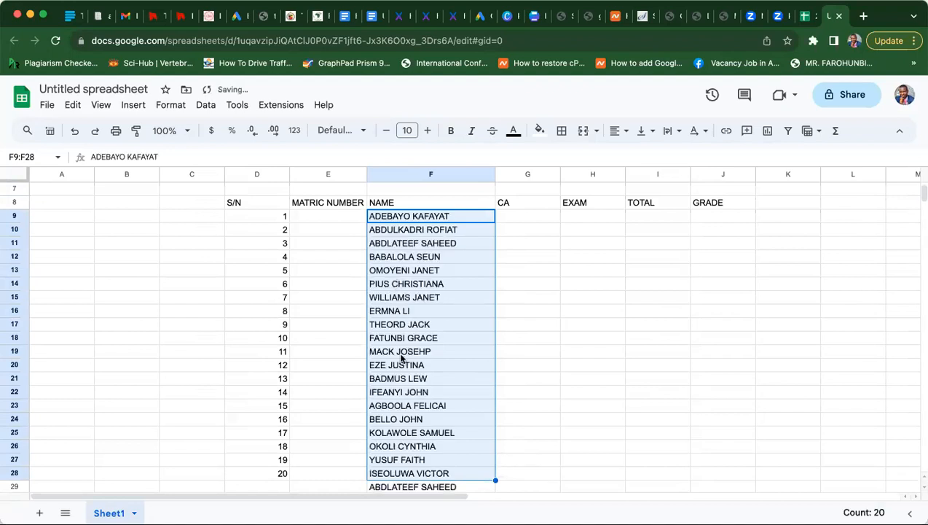
- Select and delete the original names in F9:F28, then undo the deletion
{"action": "left_click", "coordinate": [382, 449]}
{"action": "left_click", "coordinate": [383, 458]}
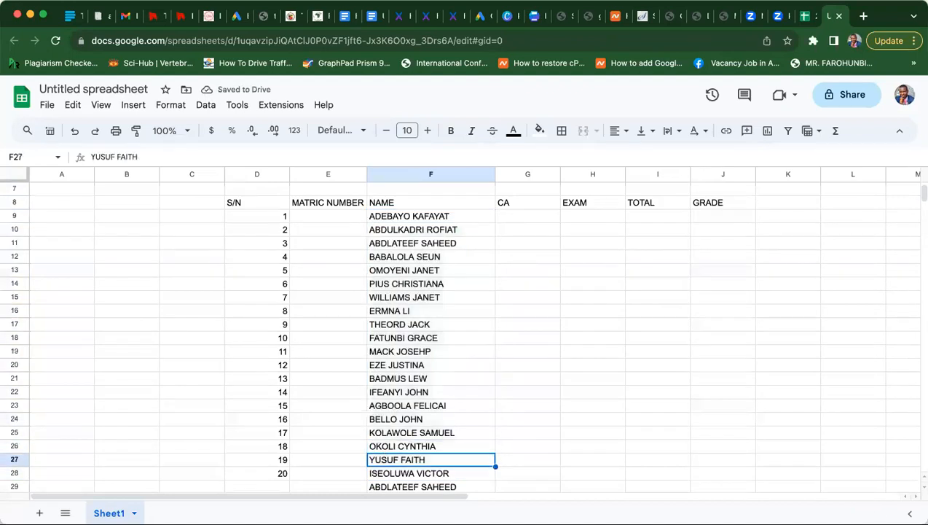
{"action": "left_click", "coordinate": [392, 218]}
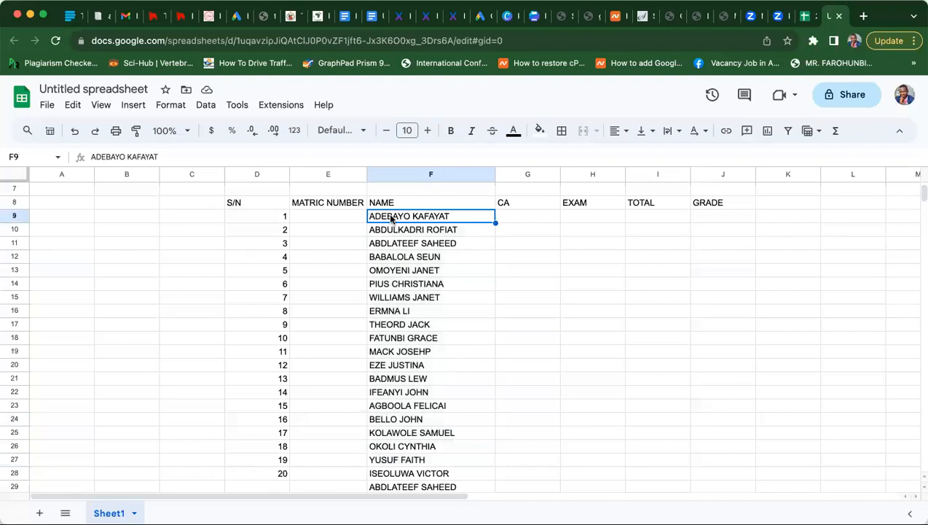
{"action": "left_click_drag", "start_coordinate": [391, 219], "coordinate": [391, 472]}
{"action": "key", "text": "Delete"}
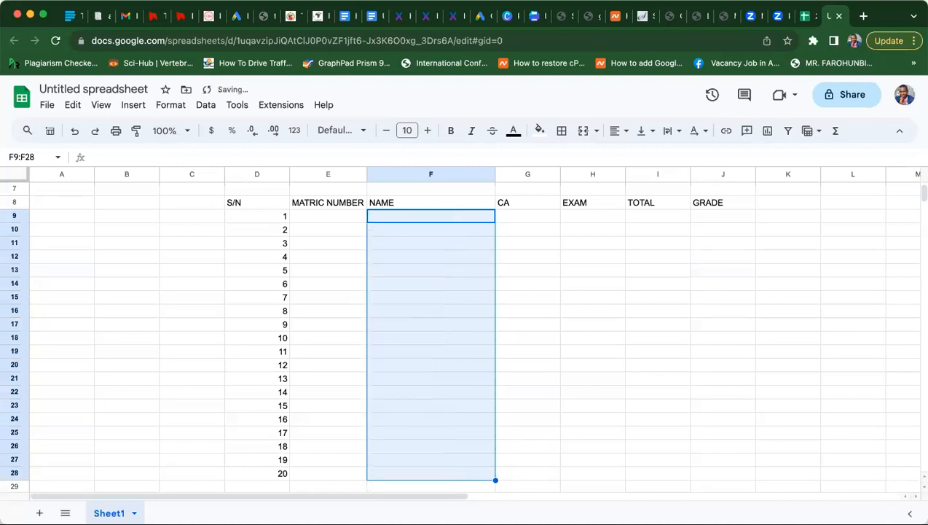
{"action": "key", "text": "super+z"}
{"action": "key", "text": "super+z"}
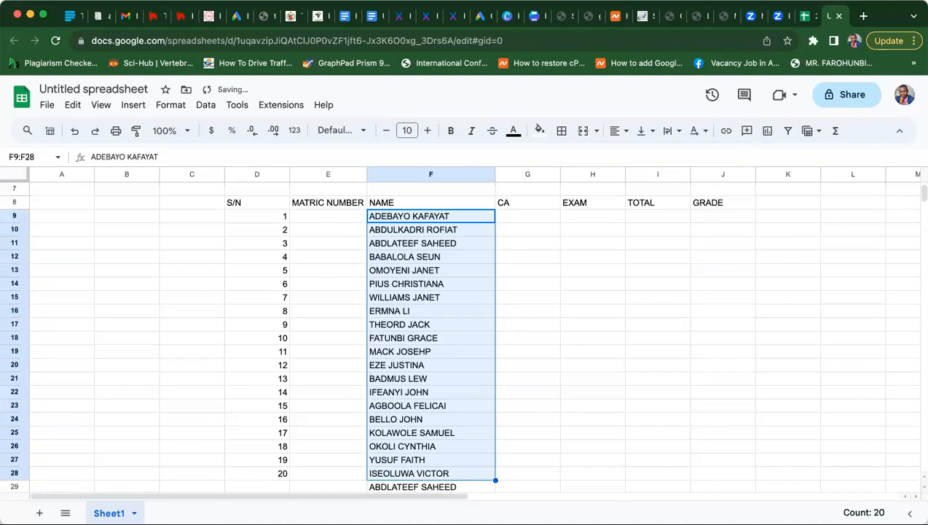
- Select the sorted names in F29:F48 and copy them
{"action": "key", "text": "Down"}
{"action": "key", "text": "Down"}
{"action": "key", "text": "Down"}
{"action": "key", "text": "Down"}
{"action": "key", "text": "Down"}
{"action": "key", "text": "Down"}
{"action": "key", "text": "Down"}
{"action": "key", "text": "Down"}
{"action": "key", "text": "Down"}
{"action": "key", "text": "Down"}
{"action": "key", "text": "Down"}
{"action": "key", "text": "Down"}
{"action": "key", "text": "Down"}
{"action": "key", "text": "Down"}
{"action": "key", "text": "Down"}
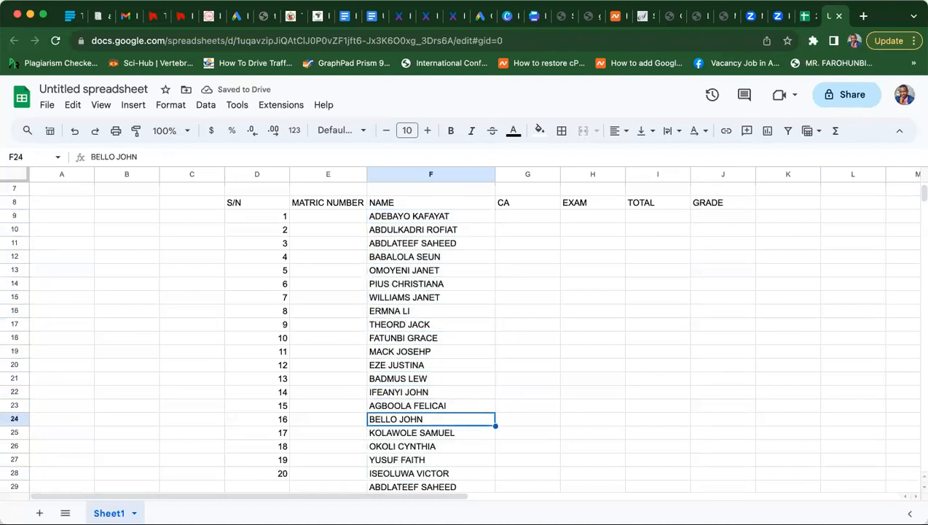
{"action": "key", "text": "Down"}
{"action": "key", "text": "Down"}
{"action": "key", "text": "Down"}
{"action": "key", "text": "Down"}
{"action": "key", "text": "Down"}
{"action": "key", "text": "Down"}
{"action": "key", "text": "Down"}
{"action": "key", "text": "Down"}
{"action": "key", "text": "Up"}
{"action": "key", "text": "Up"}
{"action": "key", "text": "Up"}
{"action": "key", "text": "Up"}
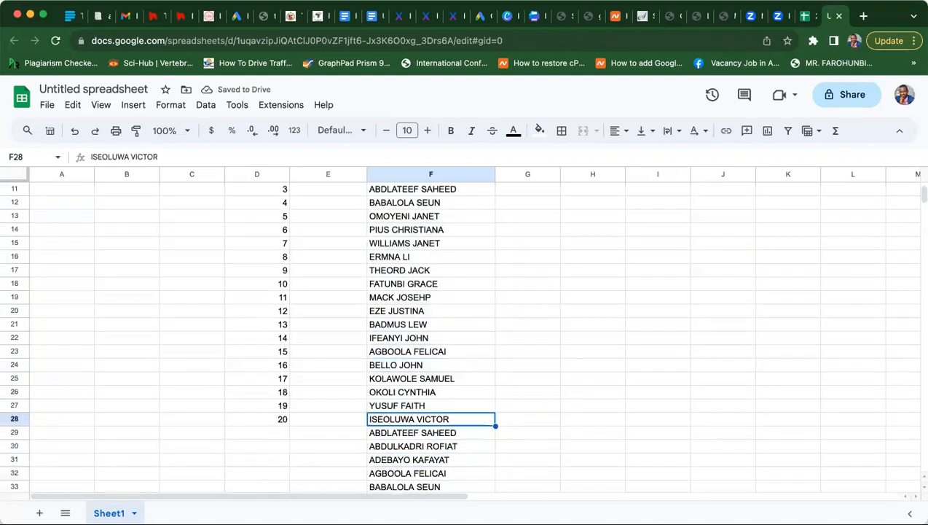
{"action": "key", "text": "Down"}
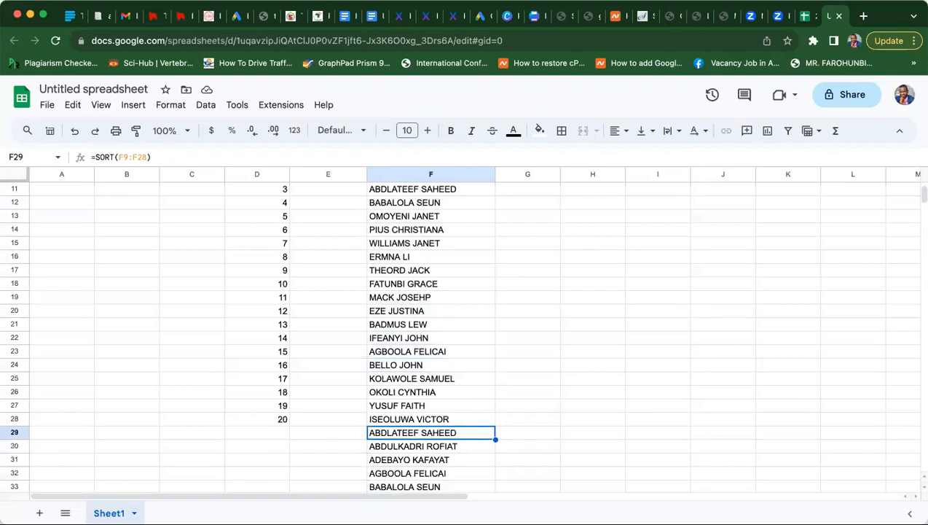
{"action": "key", "text": "shift+Down"}
{"action": "key", "text": "shift+Down"}
{"action": "key", "text": "shift+Down"}
{"action": "key", "text": "shift+Down"}
{"action": "key", "text": "shift+Down"}
{"action": "key", "text": "shift+Down"}
{"action": "key", "text": "shift+Down"}
{"action": "key", "text": "shift+Down"}
{"action": "key", "text": "shift+Down"}
{"action": "key", "text": "shift+Down"}
{"action": "key", "text": "shift+Down"}
{"action": "key", "text": "shift+Down"}
{"action": "key", "text": "shift+Down"}
{"action": "key", "text": "shift+Down"}
{"action": "key", "text": "shift+Down"}
{"action": "key", "text": "shift+Down"}
{"action": "key", "text": "shift+Down"}
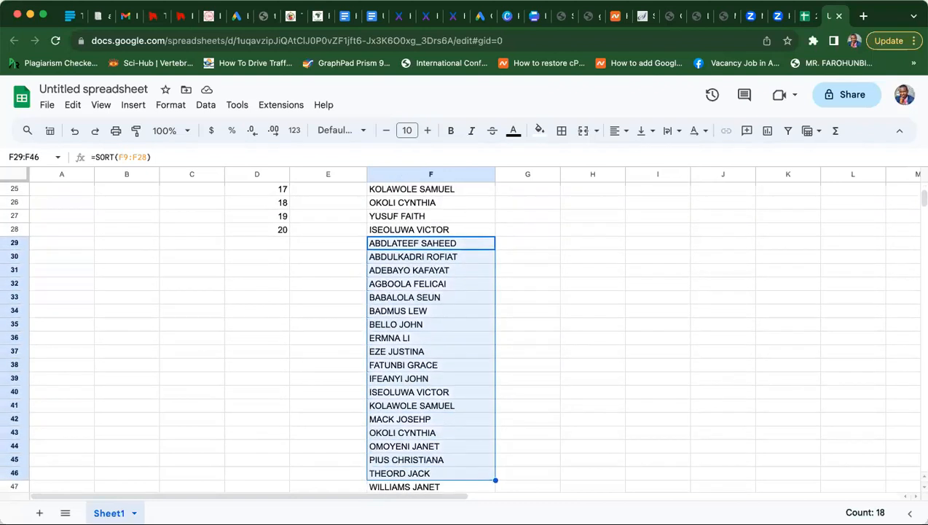
{"action": "key", "text": "shift+Down"}
{"action": "key", "text": "shift+Down"}
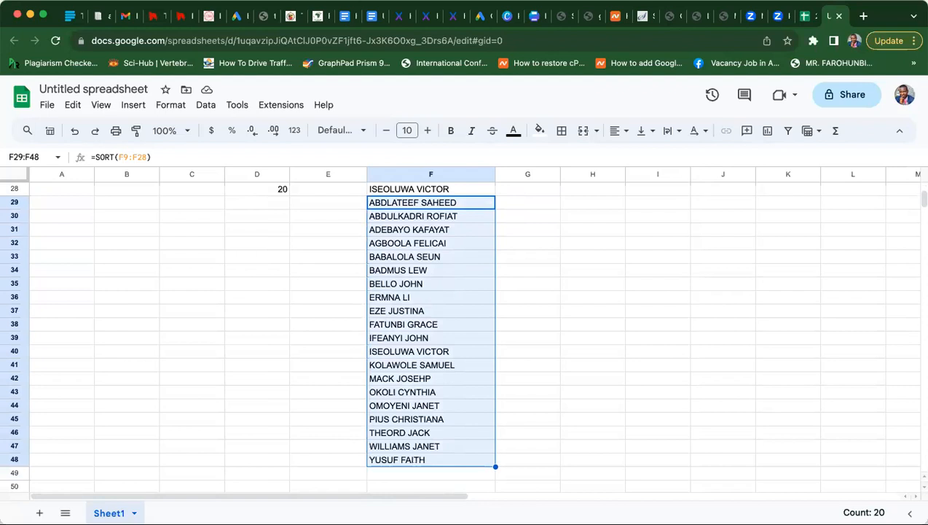
{"action": "key", "text": "super+c"}
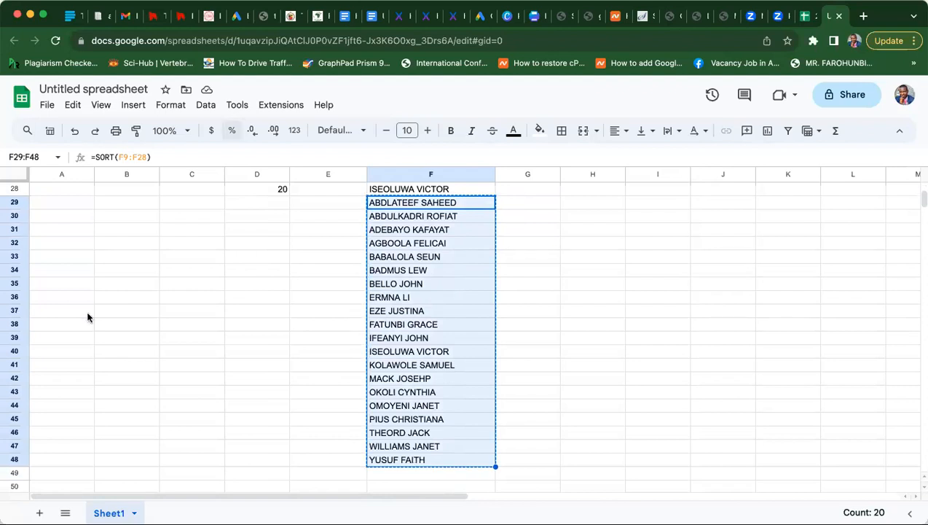
- Paste the sorted names into B29:B48 as values only
{"action": "left_click", "coordinate": [111, 203]}
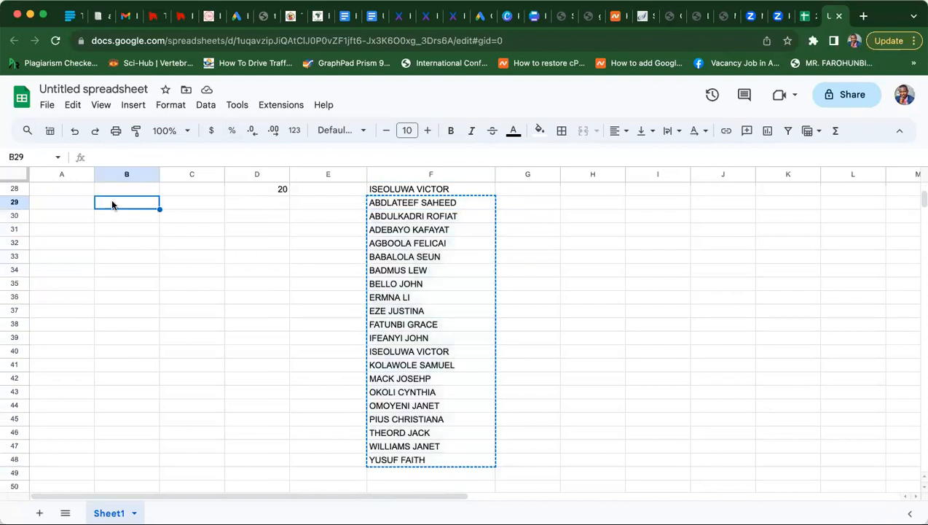
{"action": "key", "text": "super+v"}
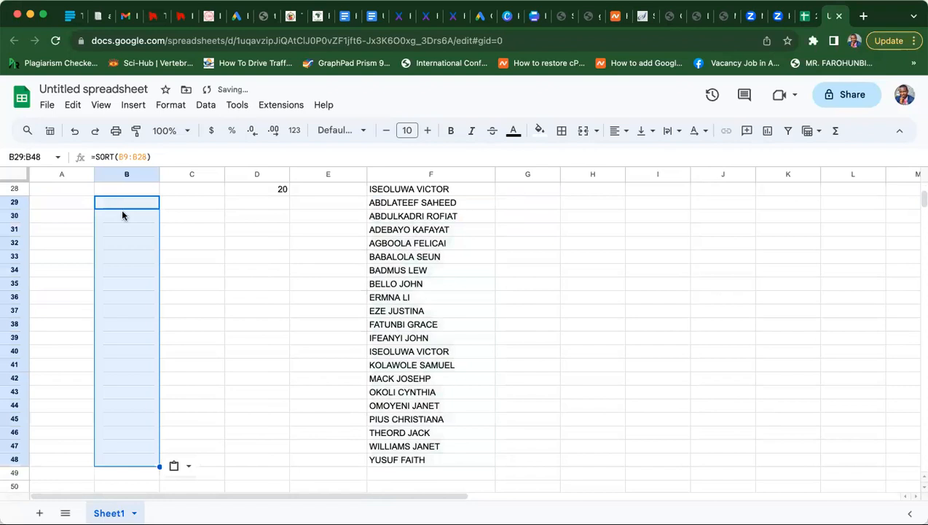
{"action": "left_click", "coordinate": [188, 468]}
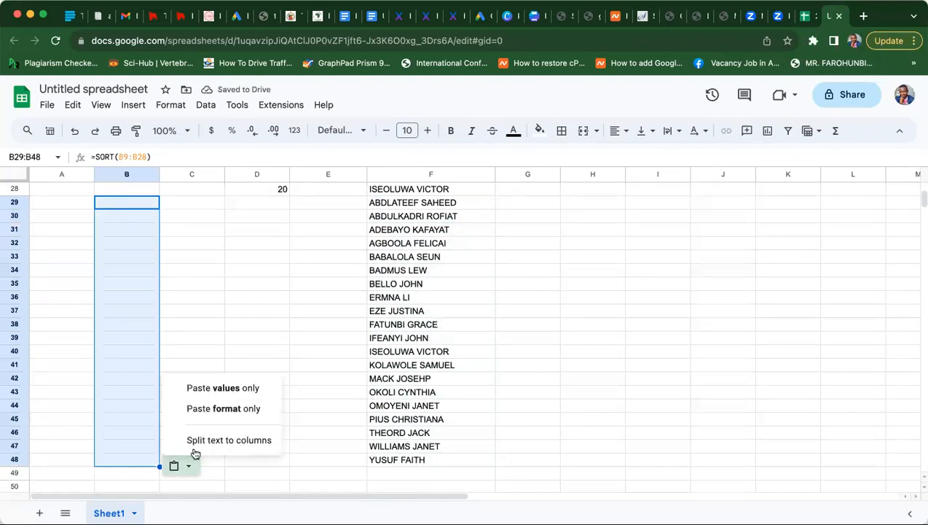
{"action": "left_click", "coordinate": [209, 389]}
- Clear the original unsorted names from F9:F28 and return to the pasted list in B29
{"action": "left_click", "coordinate": [228, 413]}
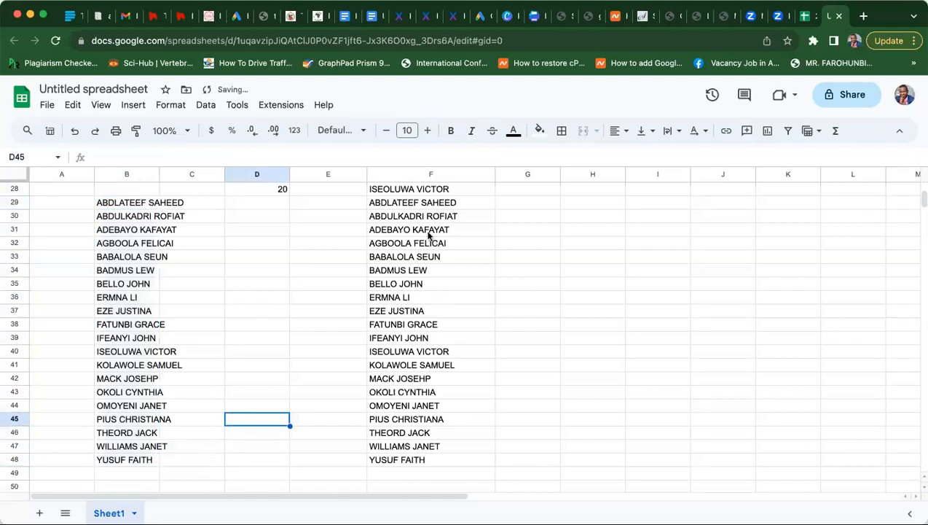
{"action": "left_click", "coordinate": [398, 194]}
{"action": "key", "text": "Up"}
{"action": "key", "text": "Up"}
{"action": "key", "text": "Up"}
{"action": "key", "text": "Up"}
{"action": "key", "text": "Up"}
{"action": "key", "text": "Up"}
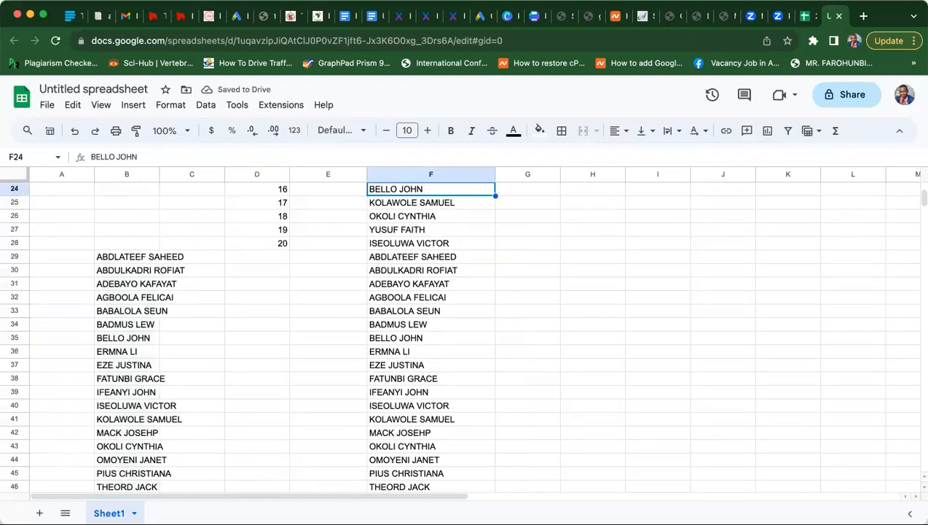
{"action": "key", "text": "Up"}
{"action": "key", "text": "Up"}
{"action": "key", "text": "Up"}
{"action": "key", "text": "Up"}
{"action": "key", "text": "Up"}
{"action": "key", "text": "Up"}
{"action": "key", "text": "Up"}
{"action": "key", "text": "Up"}
{"action": "key", "text": "Up"}
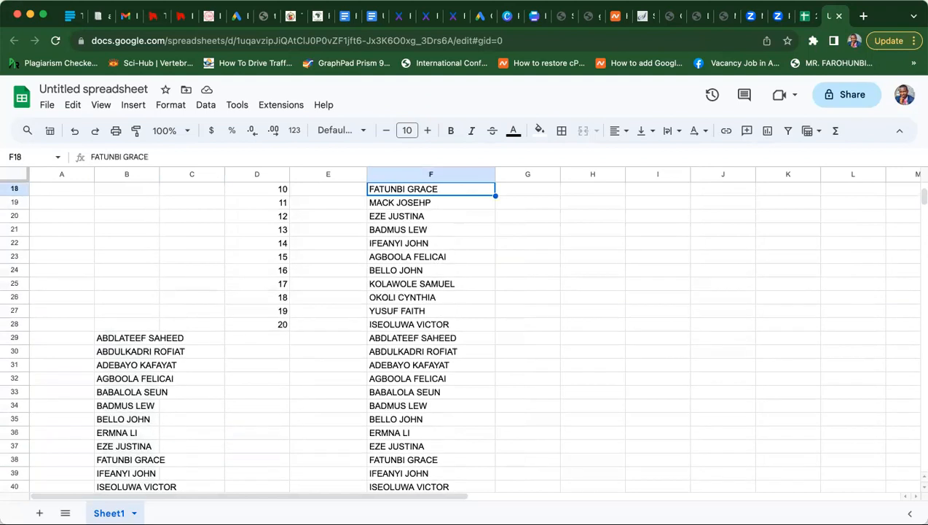
{"action": "key", "text": "Up"}
{"action": "key", "text": "Up"}
{"action": "key", "text": "Up"}
{"action": "key", "text": "Up"}
{"action": "key", "text": "Up"}
{"action": "key", "text": "Up"}
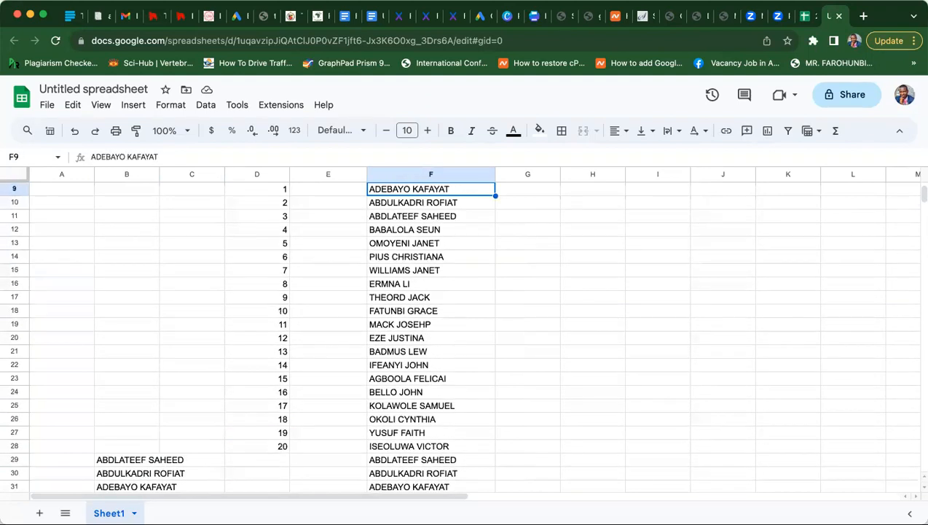
{"action": "key", "text": "Down"}
{"action": "key", "text": "Down"}
{"action": "key", "text": "shift+Down"}
{"action": "key", "text": "shift+Down"}
{"action": "key", "text": "shift+Down"}
{"action": "key", "text": "shift+Down"}
{"action": "key", "text": "shift+Down"}
{"action": "key", "text": "shift+Down"}
{"action": "key", "text": "shift+Down"}
{"action": "key", "text": "shift+Down"}
{"action": "key", "text": "shift+Down"}
{"action": "key", "text": "shift+Down"}
{"action": "key", "text": "shift+Down"}
{"action": "key", "text": "shift+Down"}
{"action": "key", "text": "shift+Down"}
{"action": "key", "text": "shift+Down"}
{"action": "key", "text": "shift+Down"}
{"action": "key", "text": "shift+Down"}
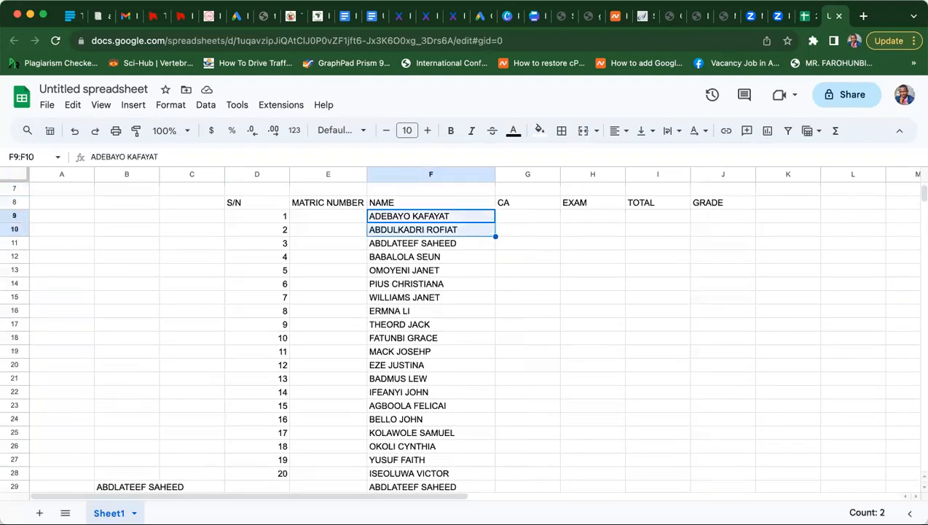
{"action": "key", "text": "shift+Down"}
{"action": "key", "text": "shift+Down"}
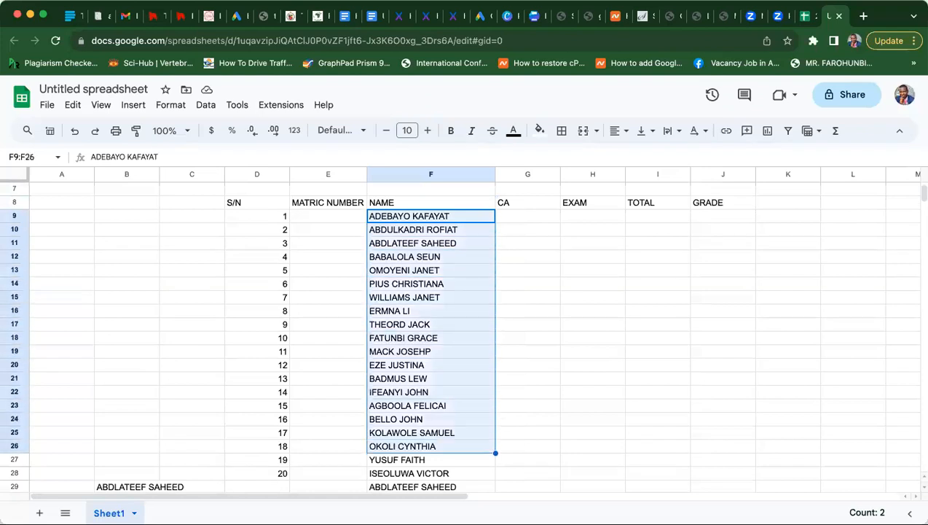
{"action": "key", "text": "shift+Down"}
{"action": "key", "text": "Delete"}
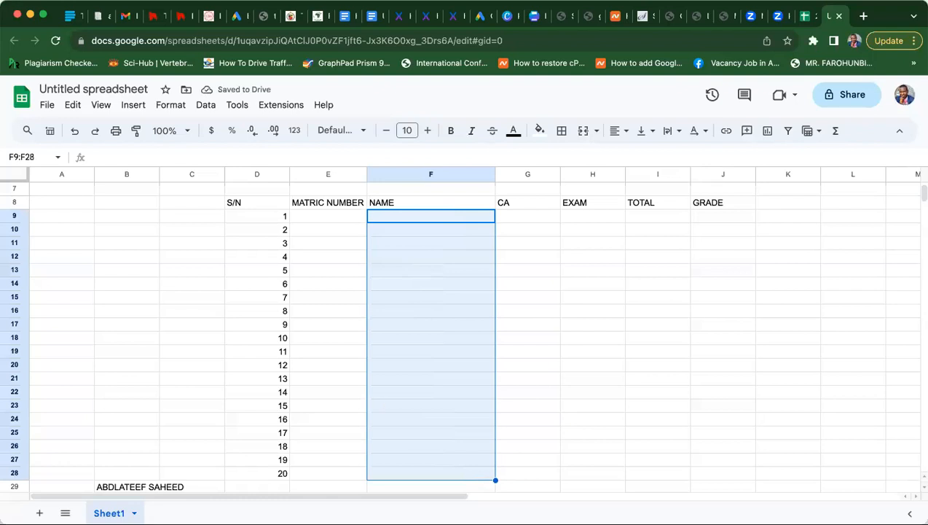
{"action": "key", "text": "Down"}
{"action": "key", "text": "Down"}
{"action": "key", "text": "Down"}
{"action": "key", "text": "Down"}
{"action": "key", "text": "Down"}
{"action": "key", "text": "Down"}
{"action": "key", "text": "Down"}
{"action": "key", "text": "Down"}
{"action": "key", "text": "Down"}
{"action": "key", "text": "Down"}
{"action": "key", "text": "Down"}
{"action": "key", "text": "Down"}
{"action": "key", "text": "Down"}
{"action": "key", "text": "Down"}
{"action": "key", "text": "Down"}
{"action": "key", "text": "Down"}
{"action": "key", "text": "Down"}
{"action": "key", "text": "Down"}
{"action": "key", "text": "Down"}
{"action": "key", "text": "Down"}
{"action": "key", "text": "Down"}
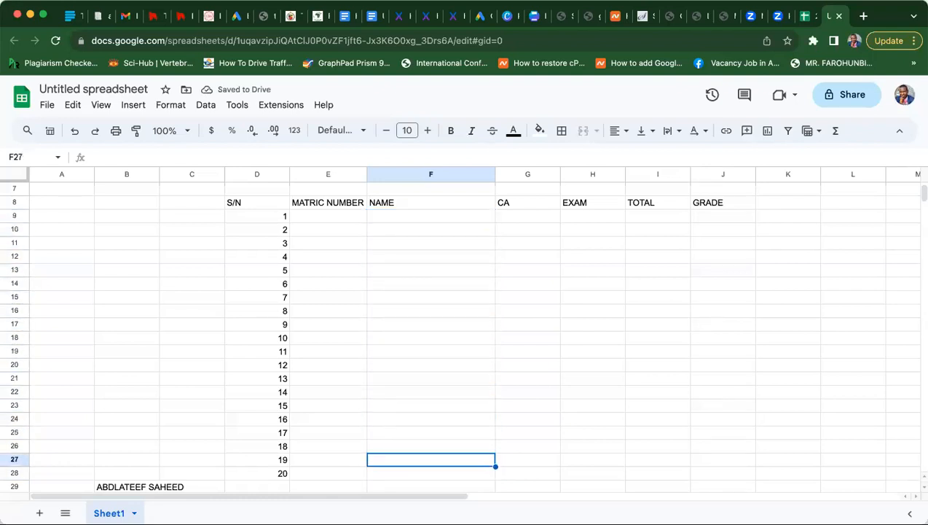
{"action": "key", "text": "Down"}
{"action": "key", "text": "Down"}
{"action": "key", "text": "Down"}
{"action": "key", "text": "Down"}
{"action": "key", "text": "Down"}
{"action": "key", "text": "Down"}
{"action": "key", "text": "Down"}
{"action": "key", "text": "Down"}
{"action": "key", "text": "Down"}
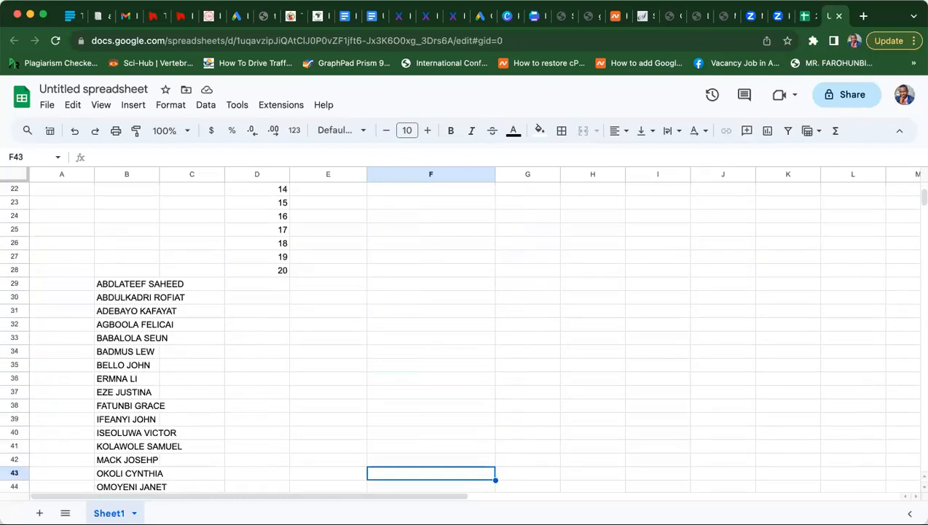
{"action": "left_click", "coordinate": [99, 288]}
- Copy the sorted names from B29:B48 and paste them into the NAME column at F9:F28
{"action": "left_click_drag", "start_coordinate": [100, 289], "coordinate": [109, 459]}
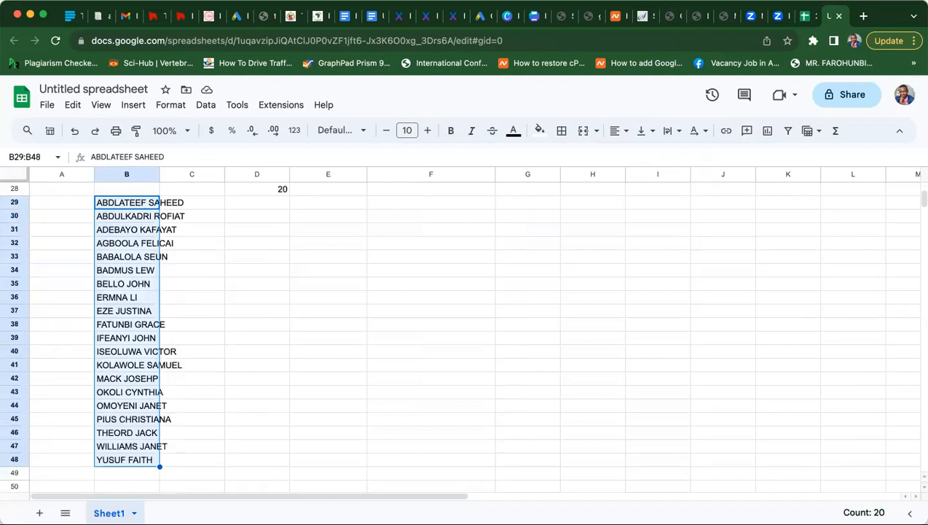
{"action": "key", "text": "super+c"}
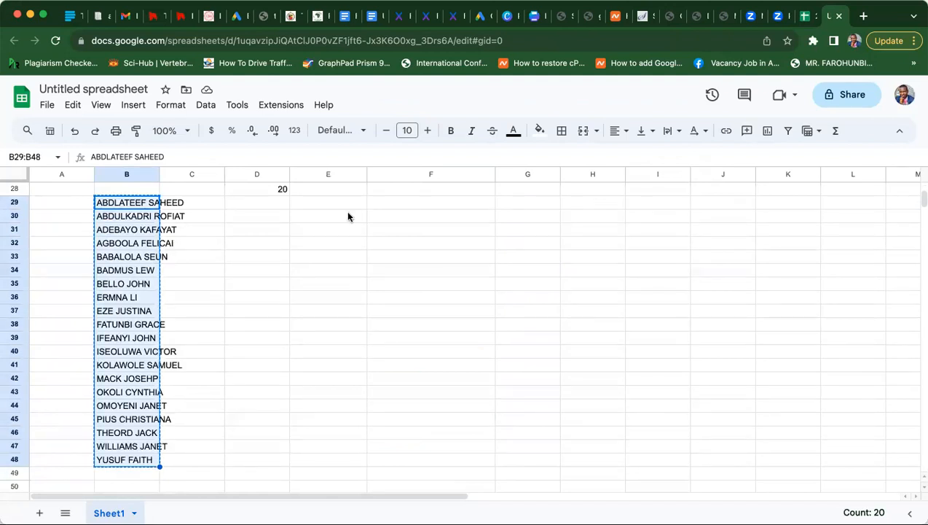
{"action": "left_click", "coordinate": [433, 236]}
{"action": "key", "text": "Up"}
{"action": "key", "text": "Up"}
{"action": "key", "text": "Up"}
{"action": "key", "text": "Up"}
{"action": "key", "text": "Up"}
{"action": "key", "text": "Up"}
{"action": "key", "text": "Up"}
{"action": "key", "text": "Up"}
{"action": "key", "text": "Up"}
{"action": "key", "text": "Up"}
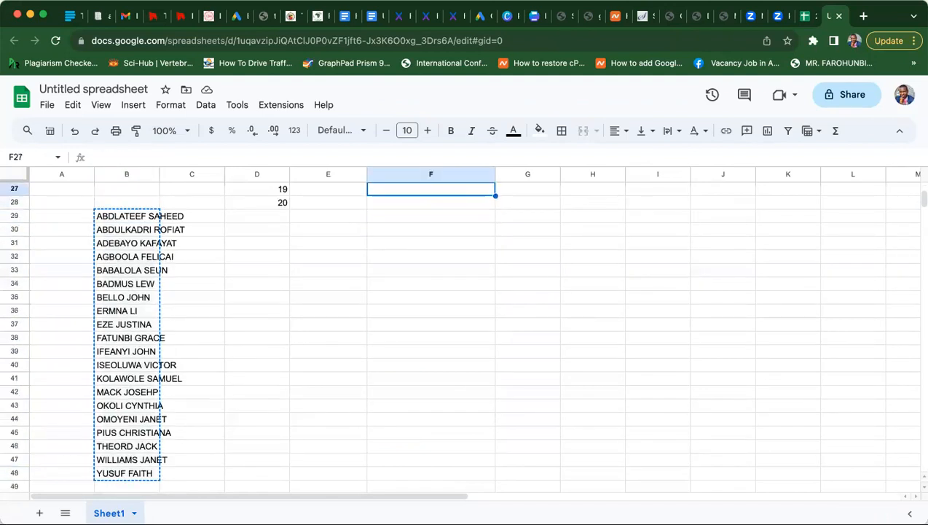
{"action": "key", "text": "Up"}
{"action": "key", "text": "Up"}
{"action": "key", "text": "Up"}
{"action": "key", "text": "Up"}
{"action": "key", "text": "Up"}
{"action": "key", "text": "Up"}
{"action": "key", "text": "Up"}
{"action": "key", "text": "Up"}
{"action": "key", "text": "Up"}
{"action": "key", "text": "Up"}
{"action": "key", "text": "Up"}
{"action": "key", "text": "Up"}
{"action": "key", "text": "Up"}
{"action": "key", "text": "Up"}
{"action": "key", "text": "Up"}
{"action": "key", "text": "Up"}
{"action": "key", "text": "Down"}
{"action": "key", "text": "Down"}
{"action": "key", "text": "Down"}
{"action": "key", "text": "Down"}
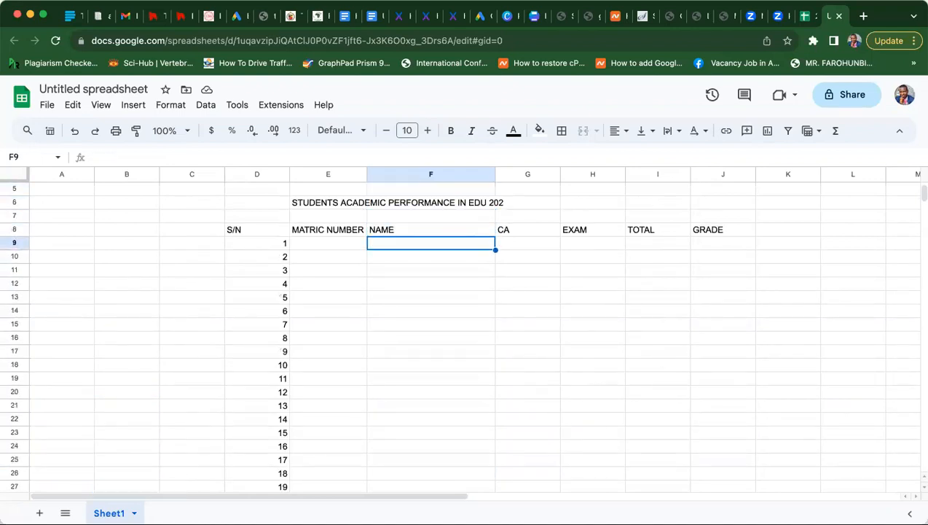
{"action": "key", "text": "super+v"}
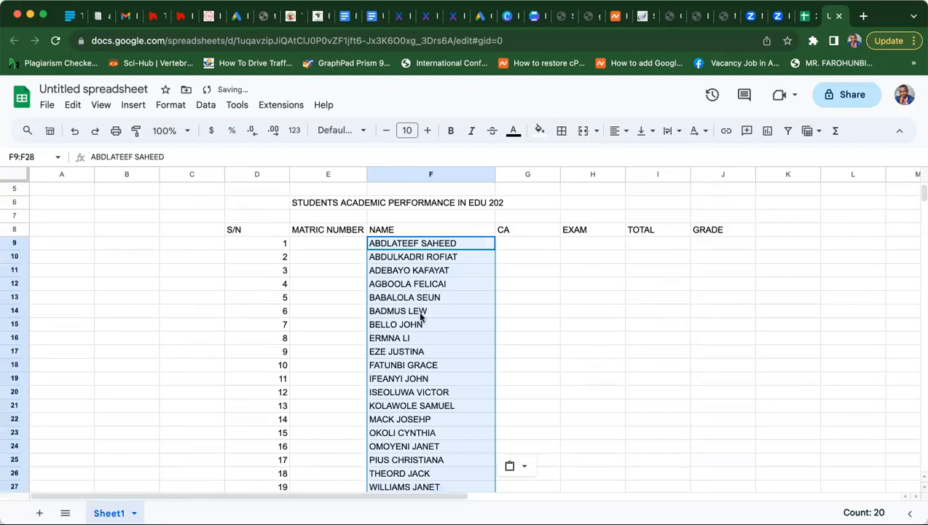
{"action": "left_click", "coordinate": [421, 315]}
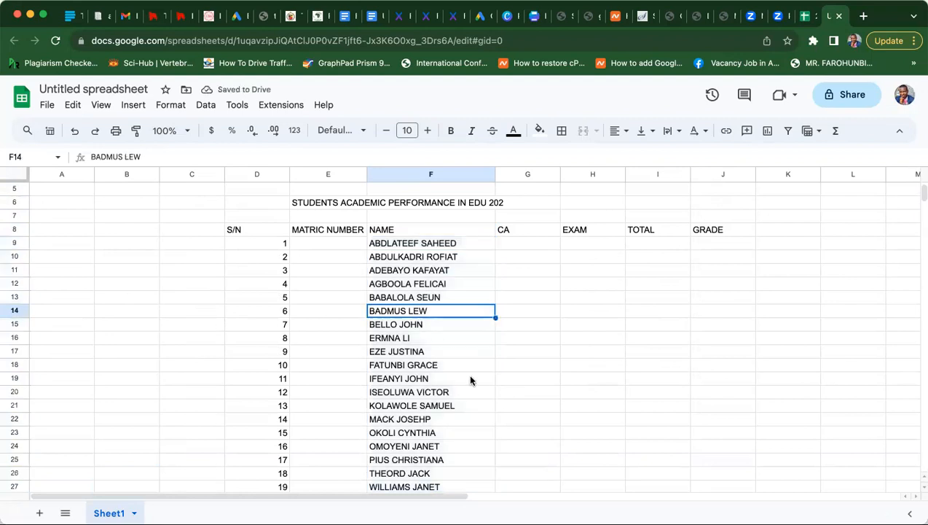
- Change the CA header in G8 to read CA (30)
{"action": "left_click", "coordinate": [513, 229]}
{"action": "left_click", "coordinate": [175, 157]}
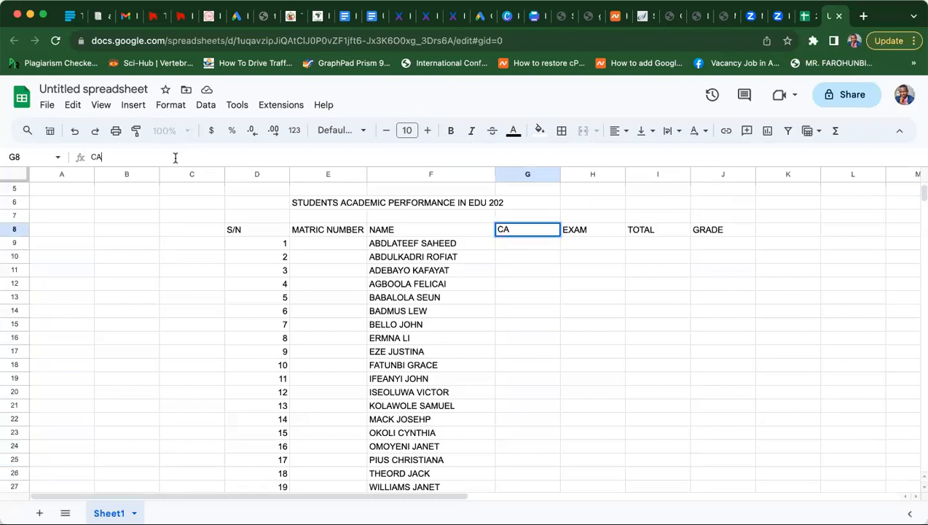
{"action": "type", "text": "(30)"}
{"action": "key", "text": "Return"}
- Change the EXAM header in H8 to read EXAM (70)
{"action": "left_click", "coordinate": [596, 231]}
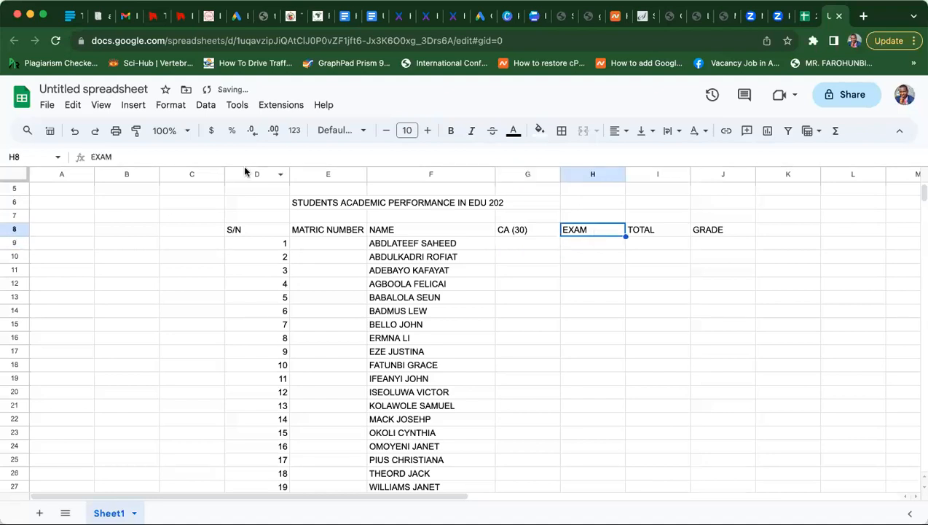
{"action": "left_click", "coordinate": [146, 158]}
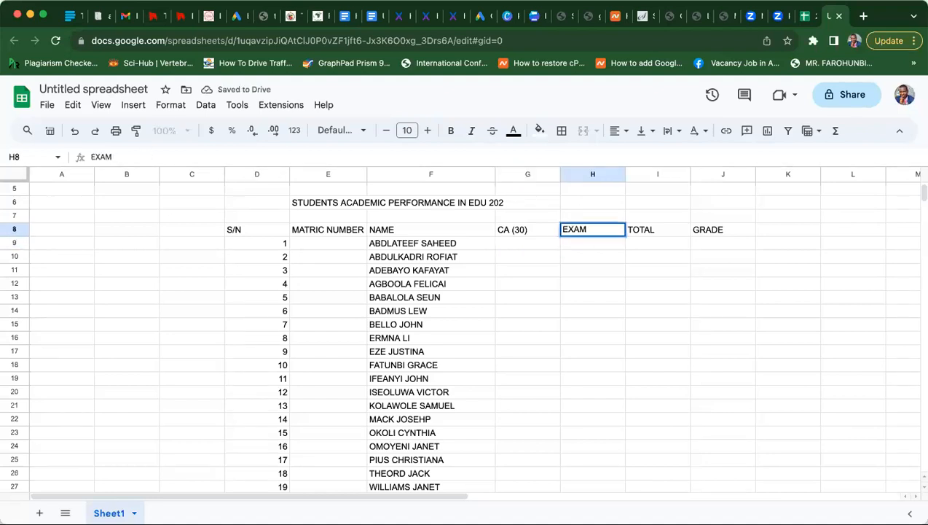
{"action": "type", "text": "&"}
{"action": "key", "text": "BackSpace"}
{"action": "type", "text": "(70"}
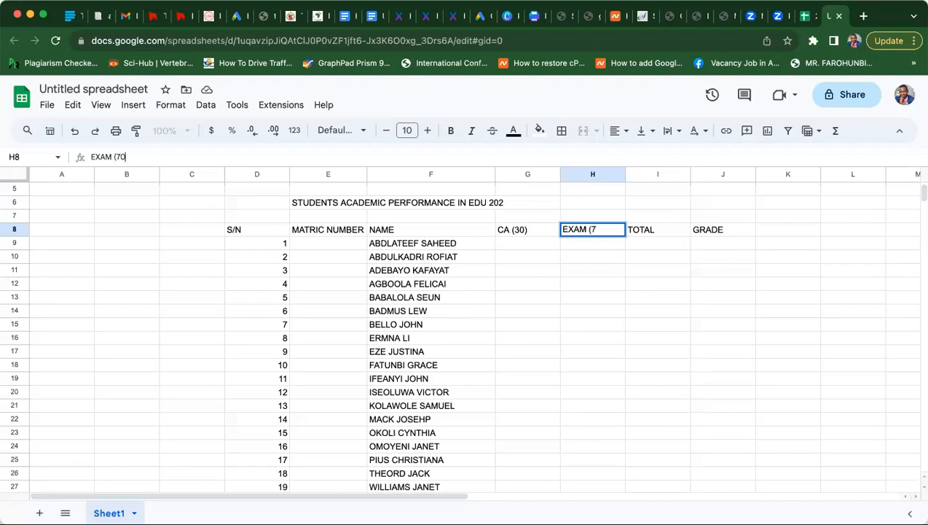
{"action": "type", "text": ")"}
{"action": "key", "text": "Return"}
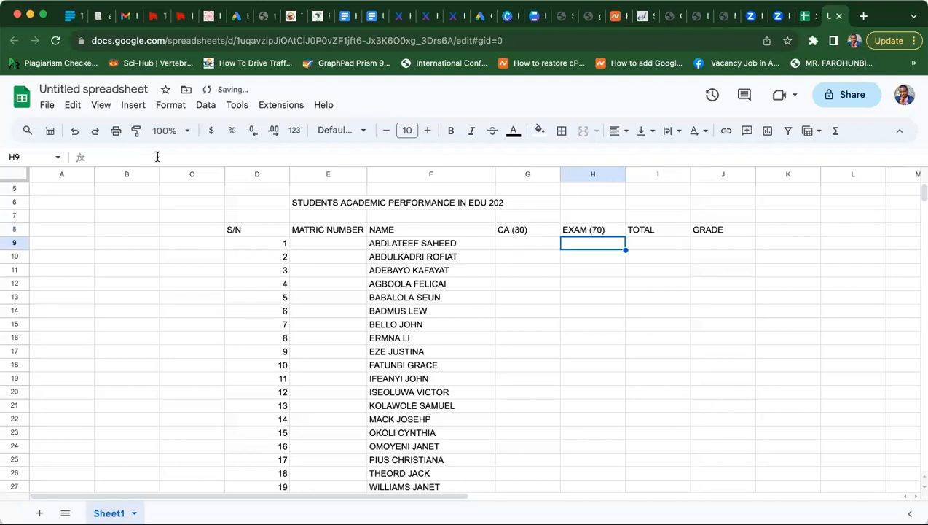
- Change the TOTAL header in I8 to read TOTAL(100)
{"action": "left_click", "coordinate": [662, 246]}
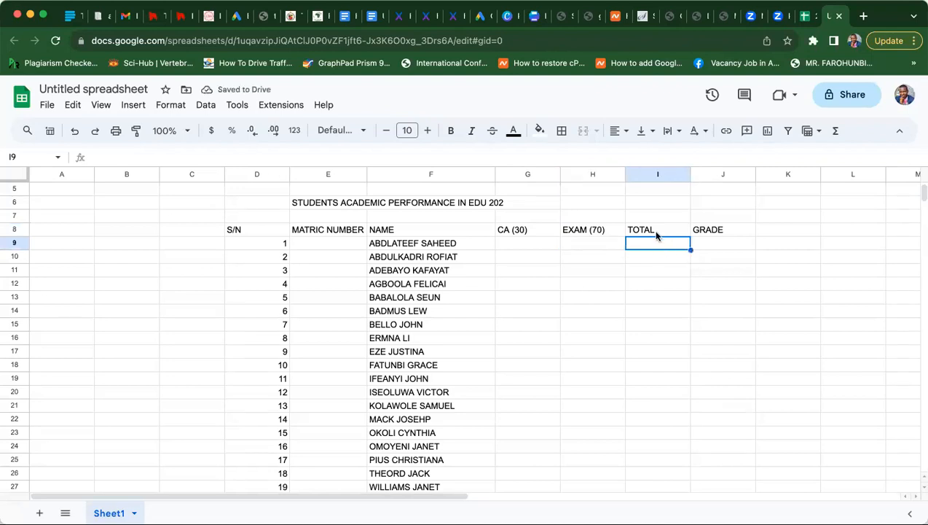
{"action": "left_click", "coordinate": [654, 233]}
{"action": "key", "text": "Return"}
{"action": "type", "text": "("}
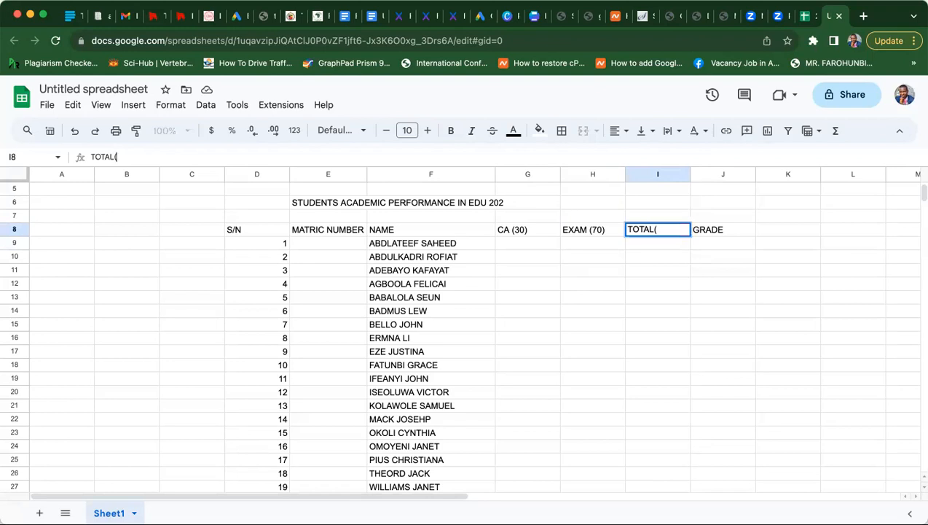
{"action": "type", "text": "100)"}
{"action": "key", "text": "Return"}
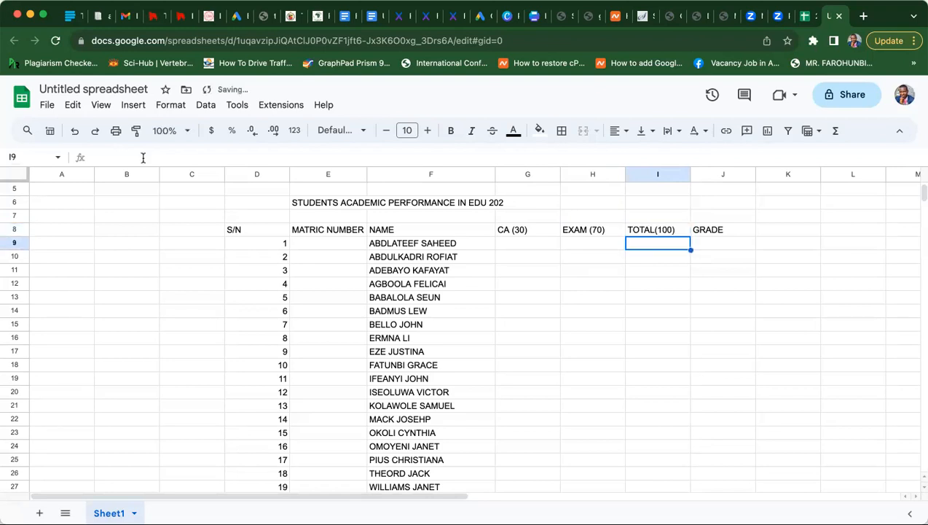
{"action": "left_click", "coordinate": [528, 243]}
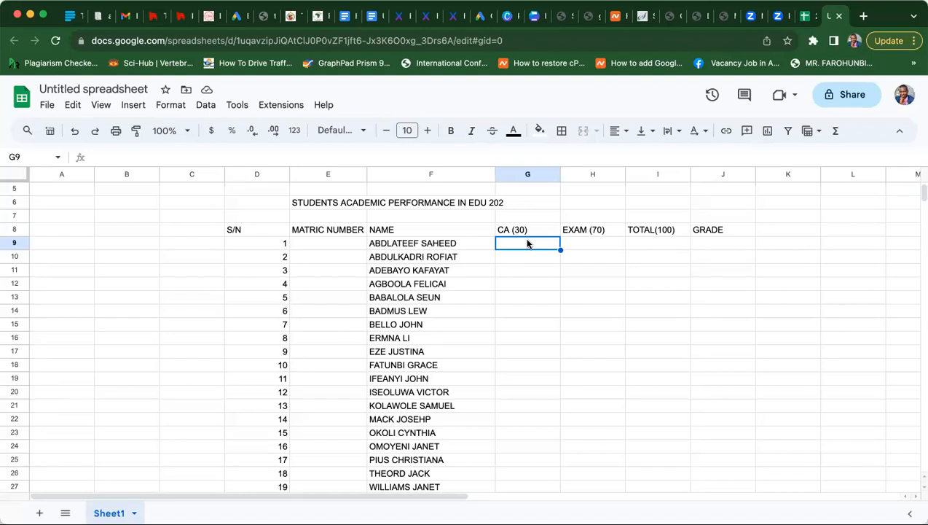
- Enter the formula =G9+H9 in I9 to total the first student's CA and EXAM
{"action": "left_click", "coordinate": [660, 246]}
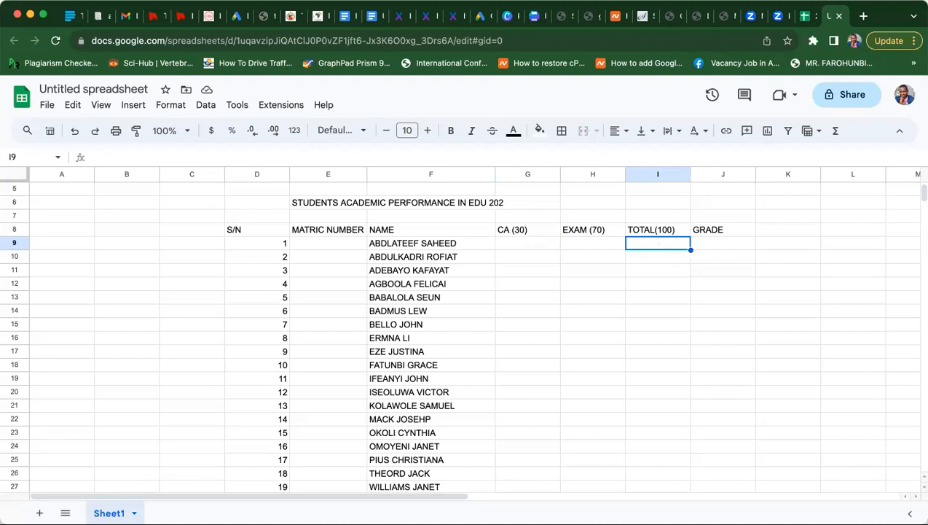
{"action": "type", "text": "=g"}
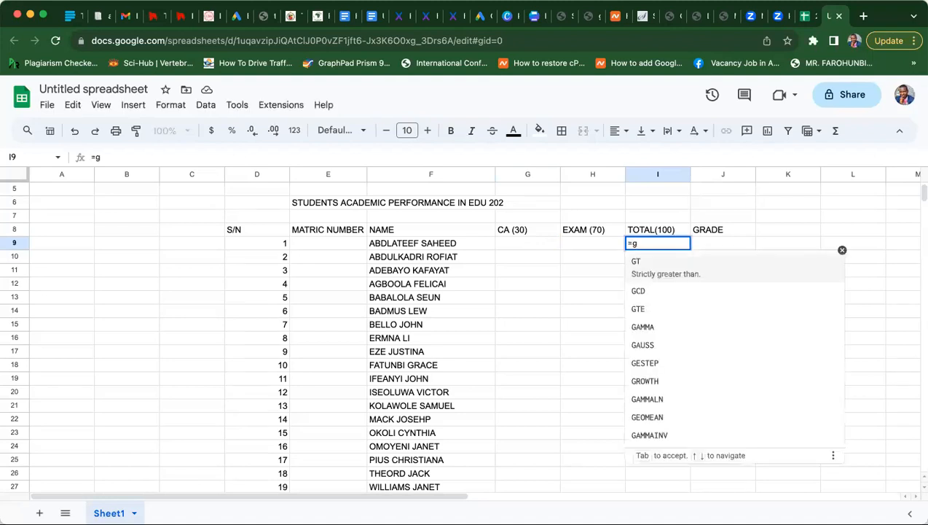
{"action": "type", "text": "9"}
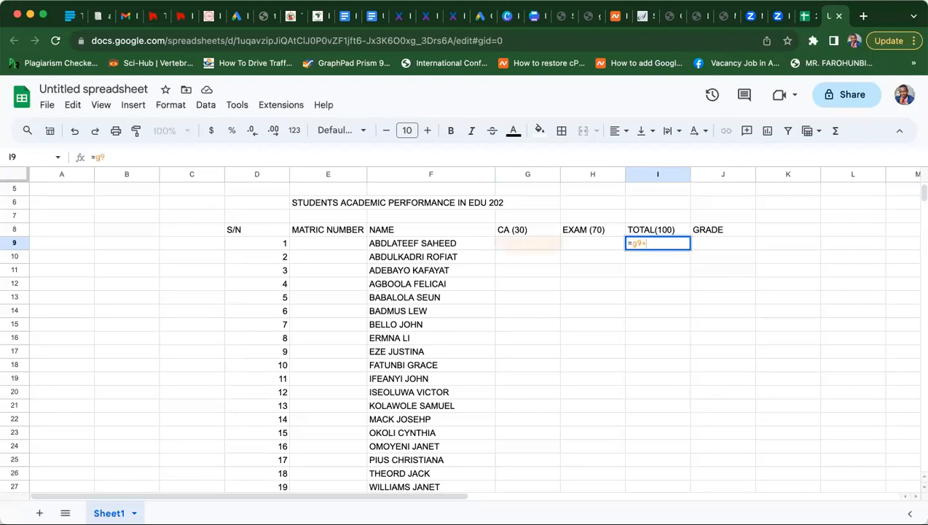
{"action": "type", "text": "+h"}
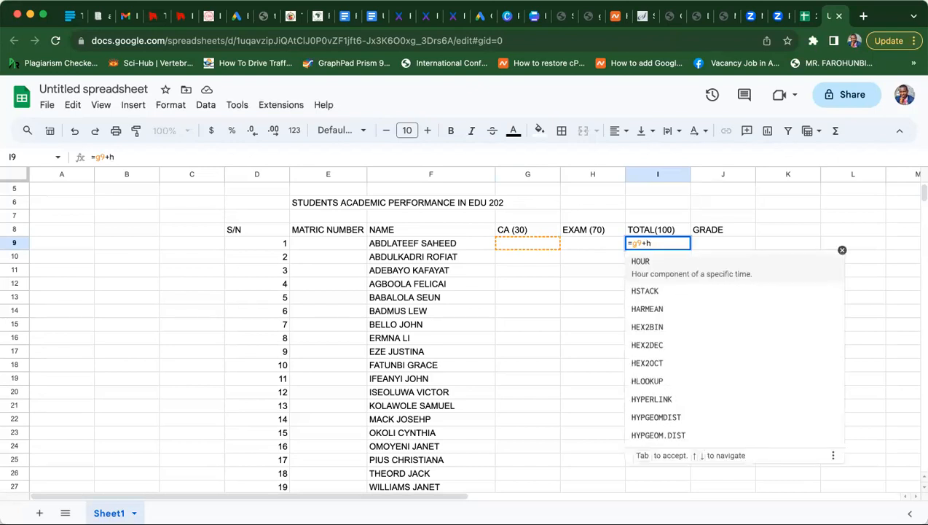
{"action": "type", "text": "9"}
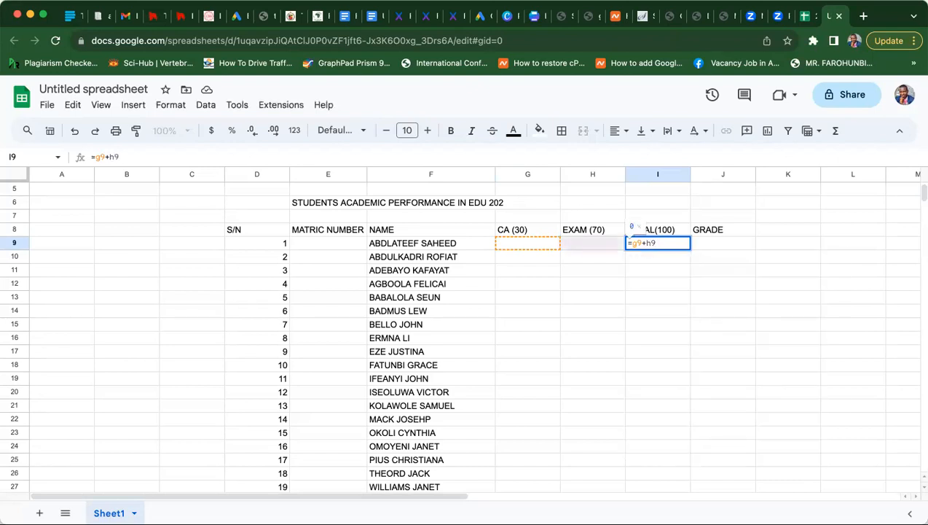
{"action": "key", "text": "Return"}
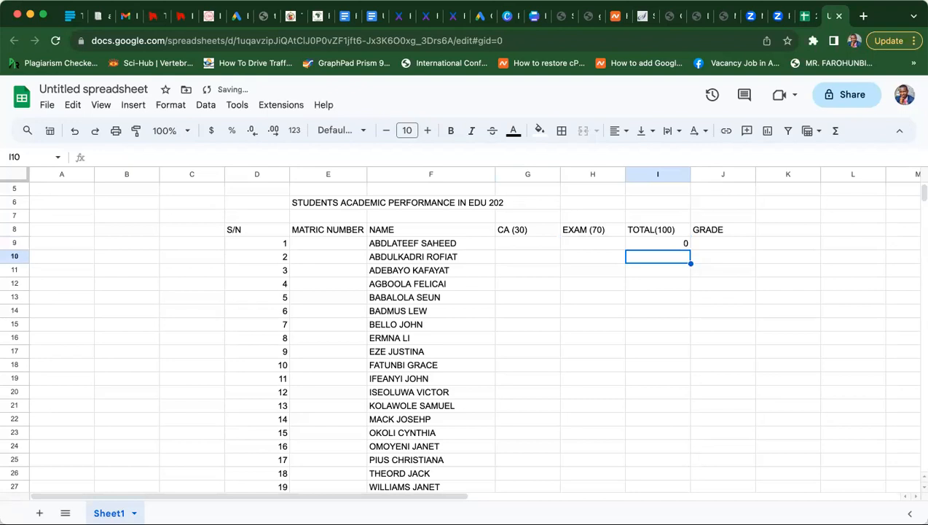
{"action": "left_click", "coordinate": [534, 244]}
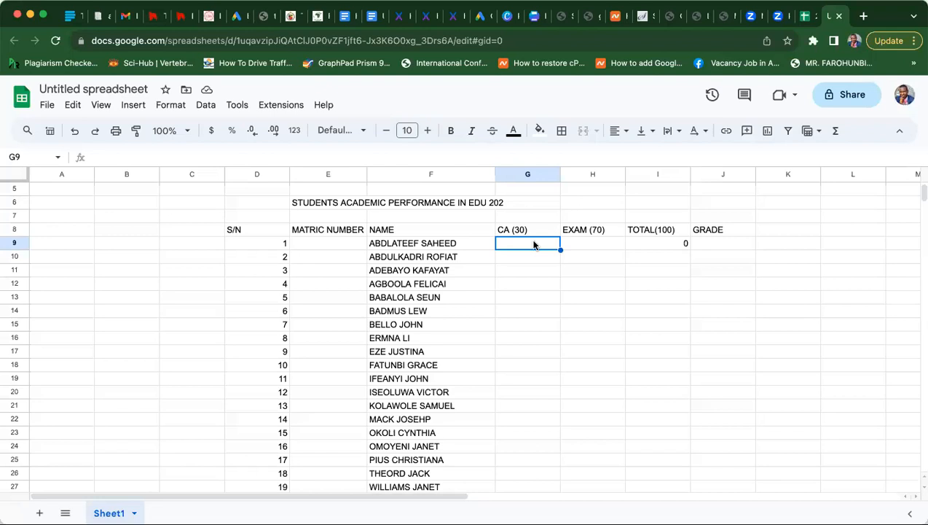
- Enter CA scores for students 1–10: 26, 22, 20, 16, 5, 12, 18, 30, 24, 15
{"action": "type", "text": "26"}
{"action": "key", "text": "Return"}
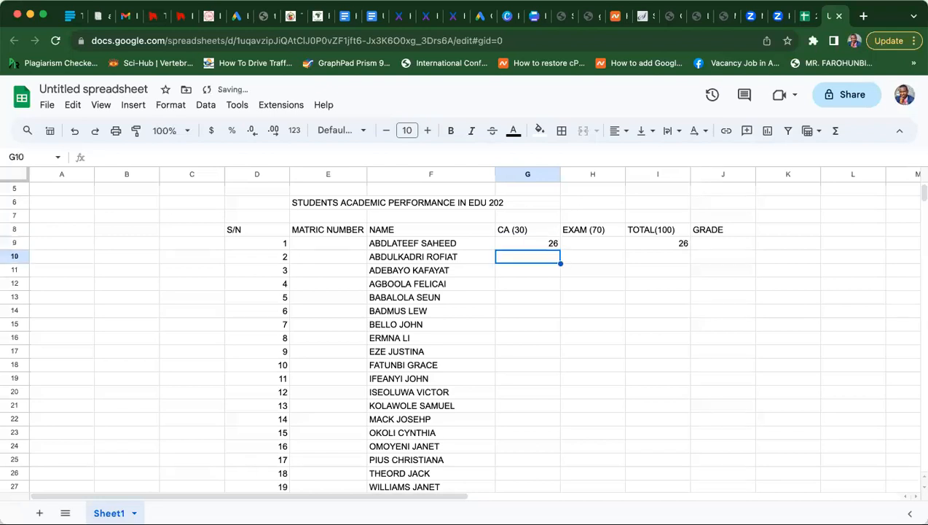
{"action": "type", "text": "22"}
{"action": "key", "text": "Return"}
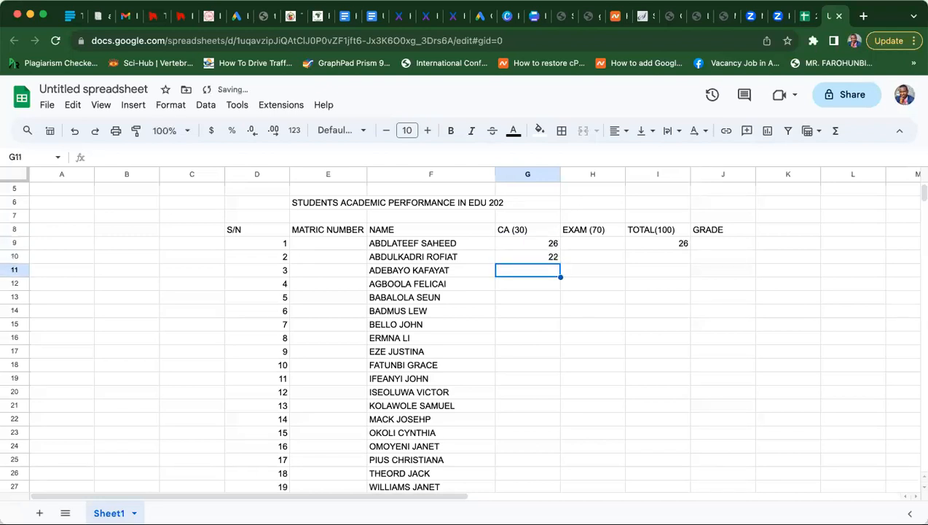
{"action": "type", "text": "20"}
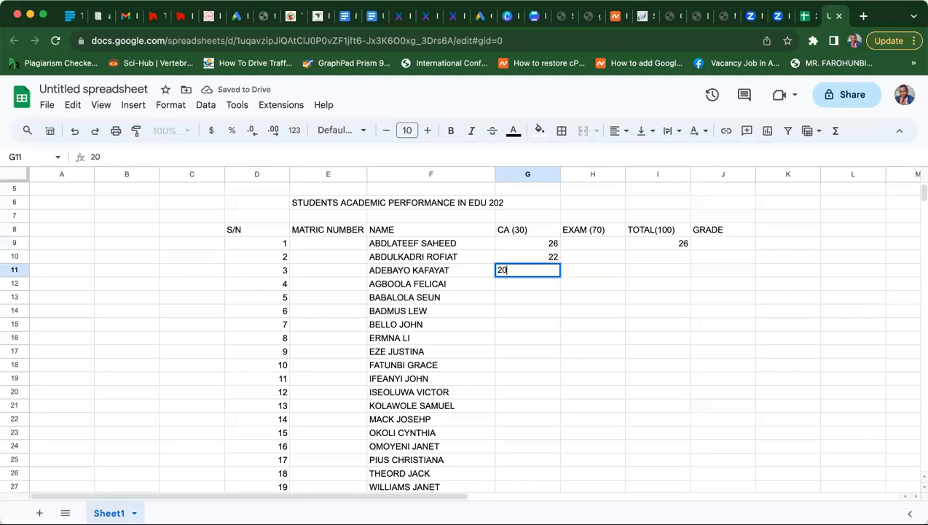
{"action": "key", "text": "Return"}
{"action": "type", "text": "16"}
{"action": "key", "text": "Return"}
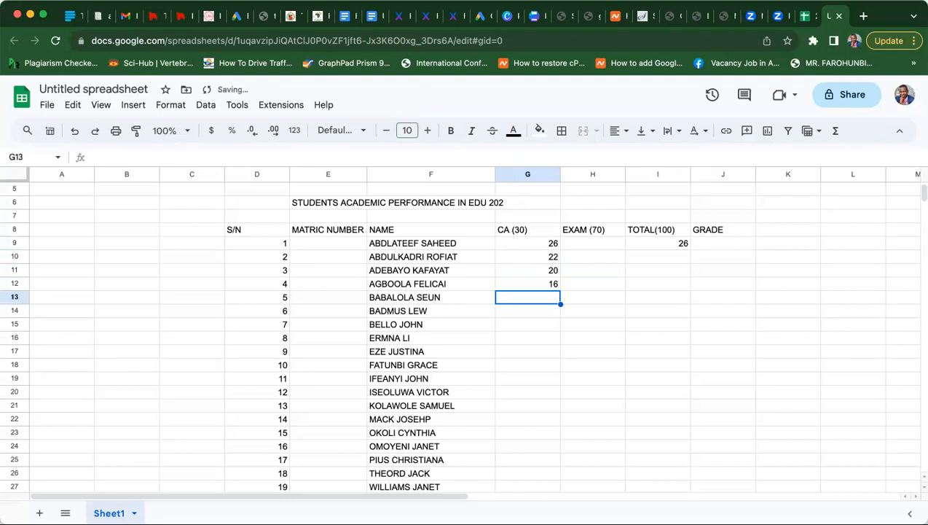
{"action": "type", "text": "5"}
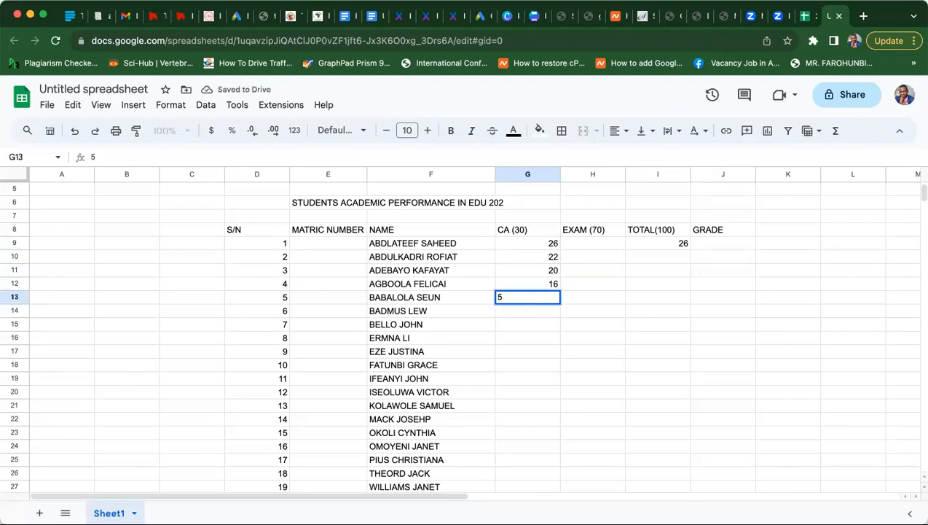
{"action": "key", "text": "Return"}
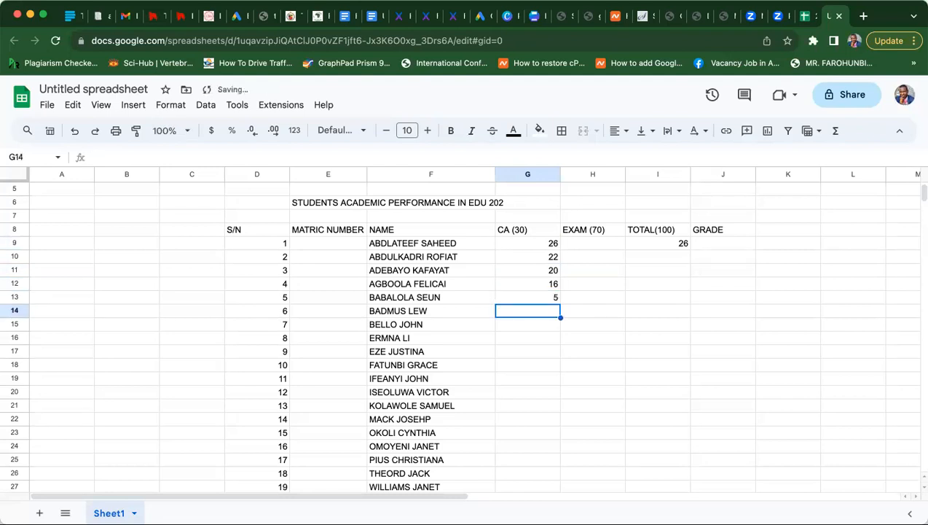
{"action": "type", "text": "12"}
{"action": "key", "text": "Return"}
{"action": "type", "text": "18"}
{"action": "key", "text": "Return"}
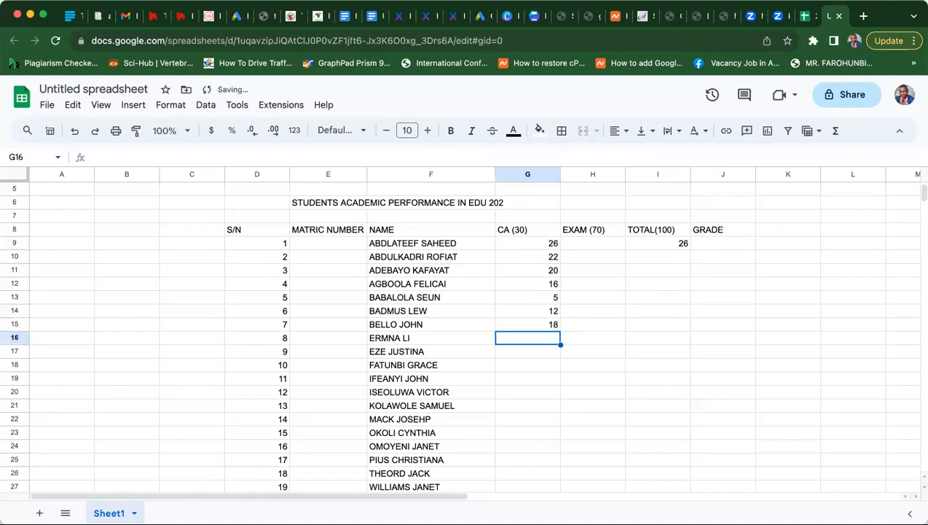
{"action": "type", "text": "30"}
{"action": "key", "text": "Return"}
{"action": "type", "text": "2"}
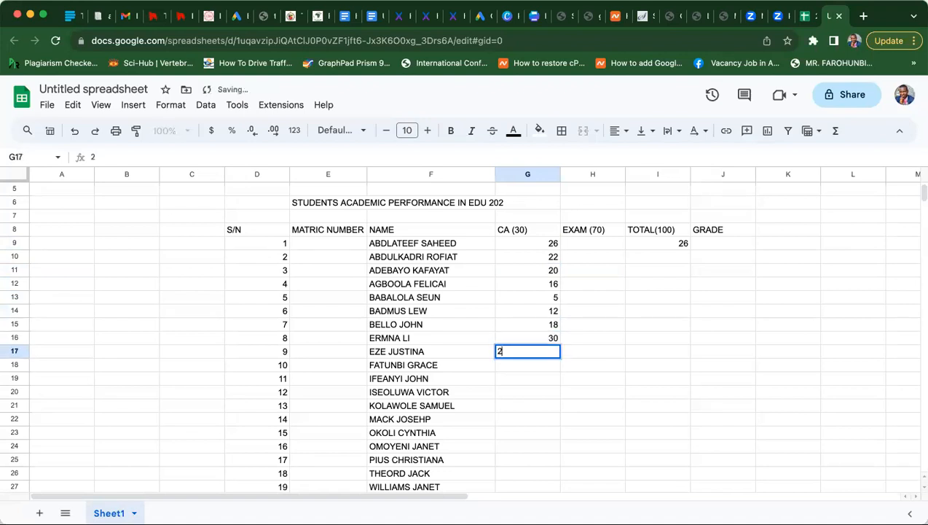
{"action": "type", "text": "4"}
{"action": "key", "text": "Return"}
{"action": "type", "text": "15"}
{"action": "key", "text": "Return"}
- Enter CA scores for students 11–20: 19, 7, 10, 15, 25, 21, 27, 8, 21, 24
{"action": "type", "text": "19"}
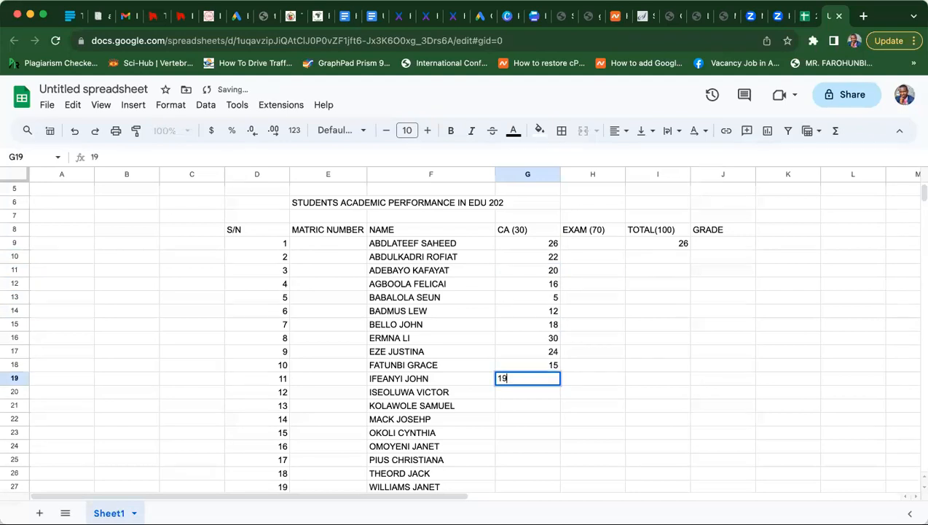
{"action": "key", "text": "Return"}
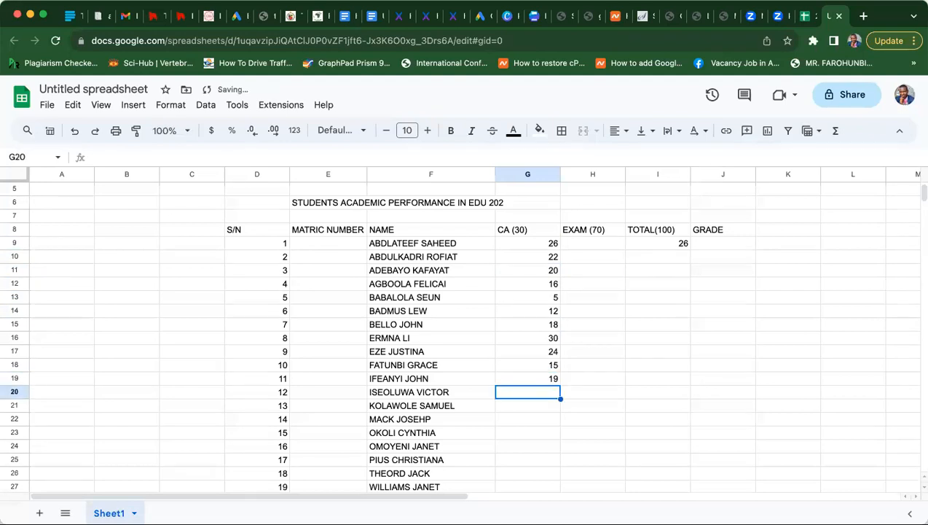
{"action": "type", "text": "7"}
{"action": "key", "text": "Return"}
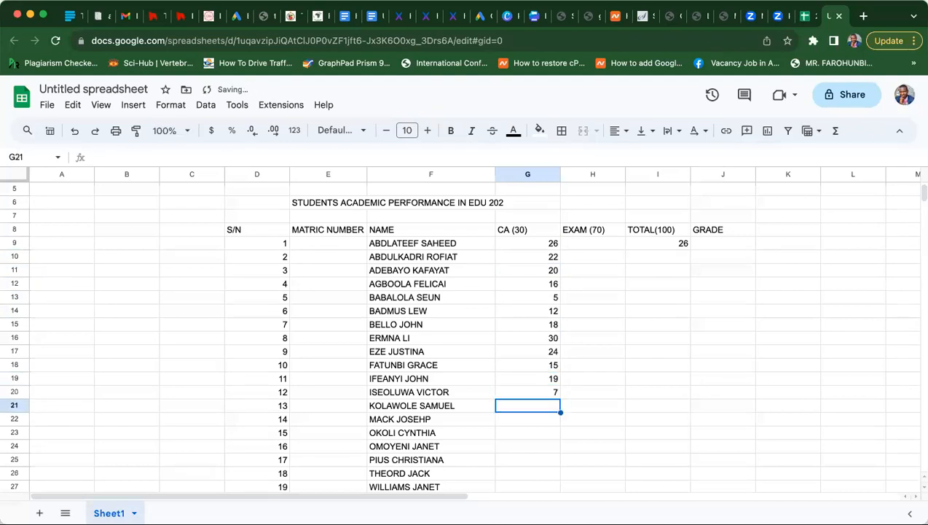
{"action": "type", "text": "10"}
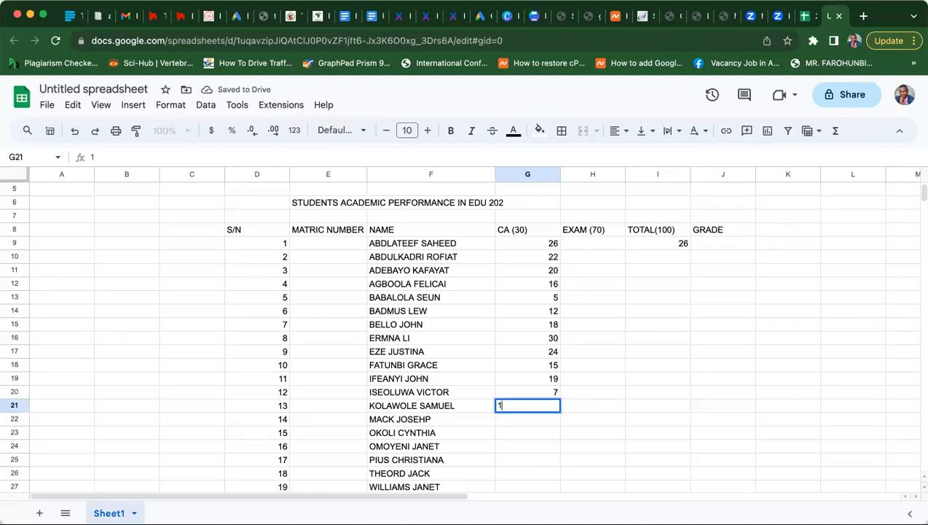
{"action": "key", "text": "Return"}
{"action": "type", "text": "15"}
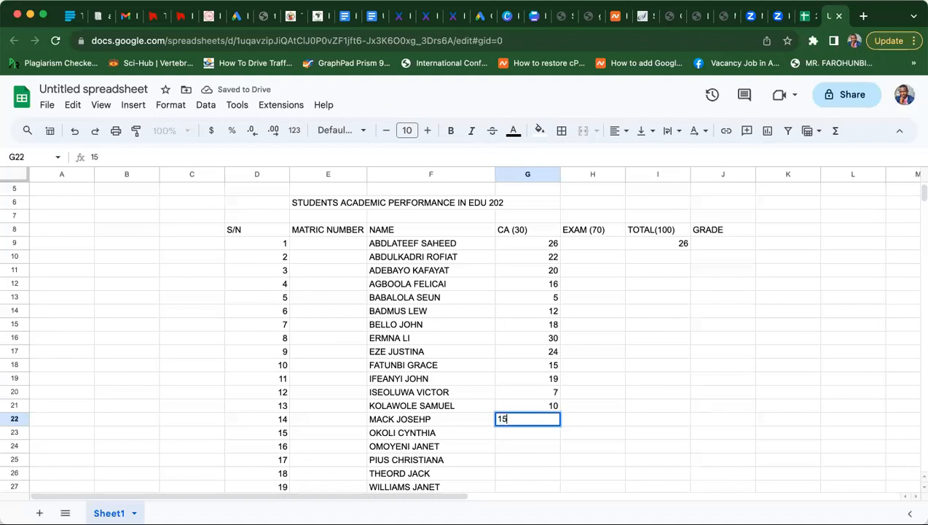
{"action": "key", "text": "Return"}
{"action": "type", "text": "25"}
{"action": "key", "text": "Return"}
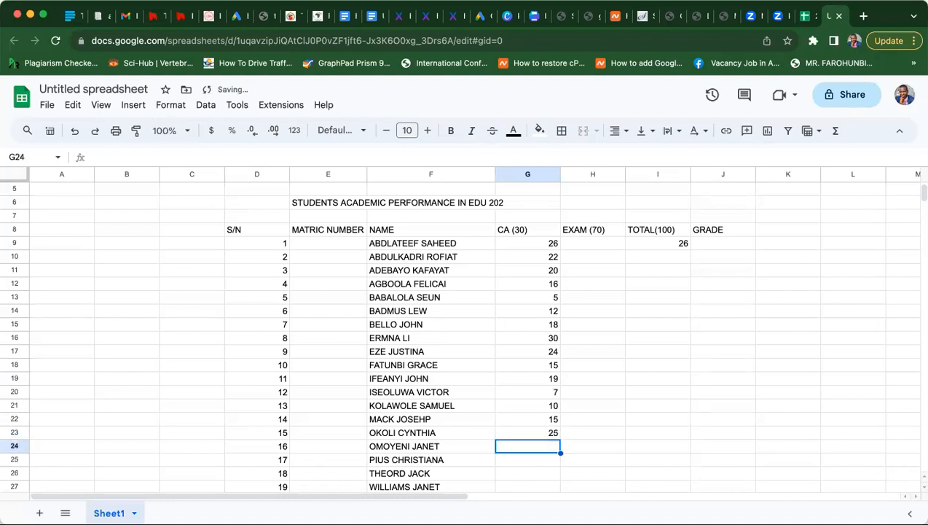
{"action": "type", "text": "21"}
{"action": "key", "text": "Return"}
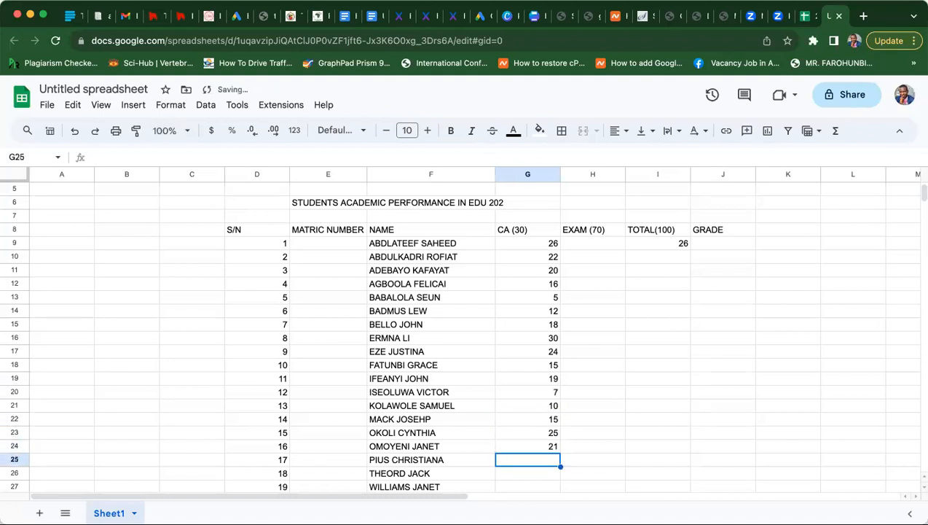
{"action": "type", "text": "27"}
{"action": "key", "text": "Return"}
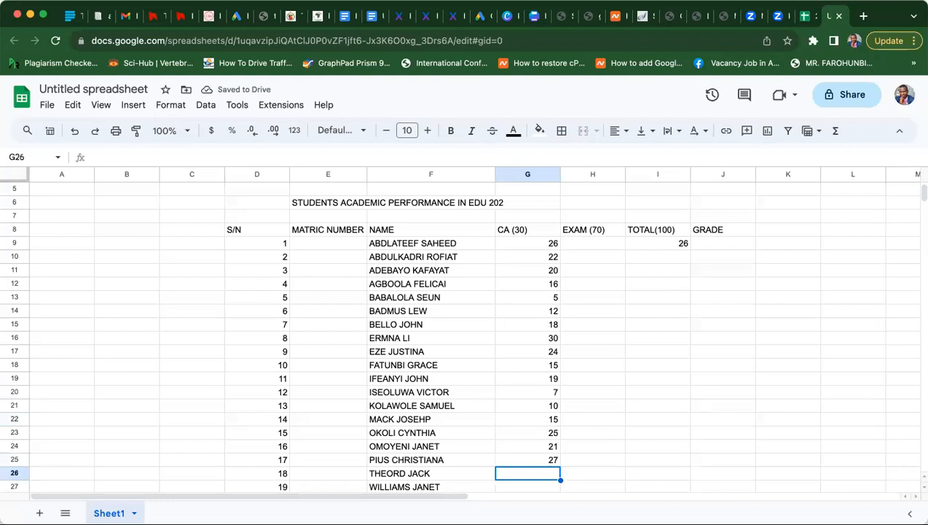
{"action": "type", "text": "8"}
{"action": "key", "text": "Return"}
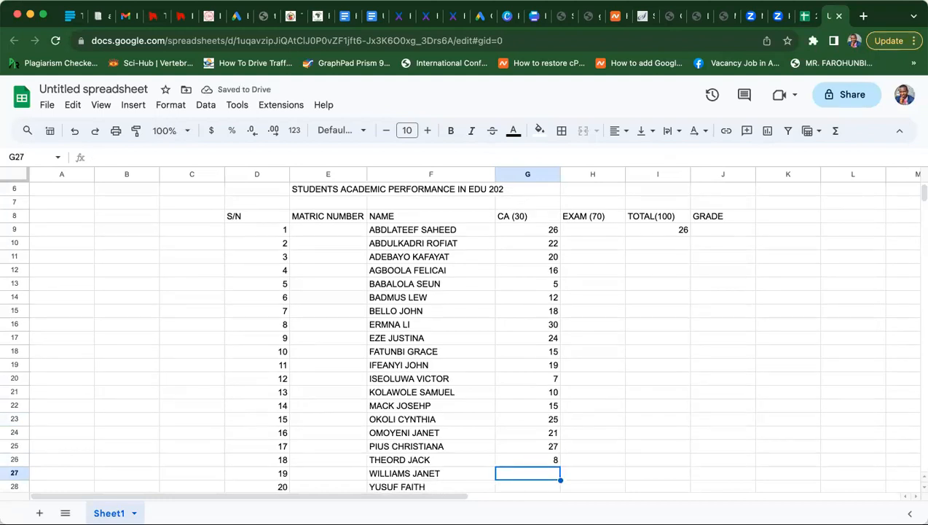
{"action": "type", "text": "21"}
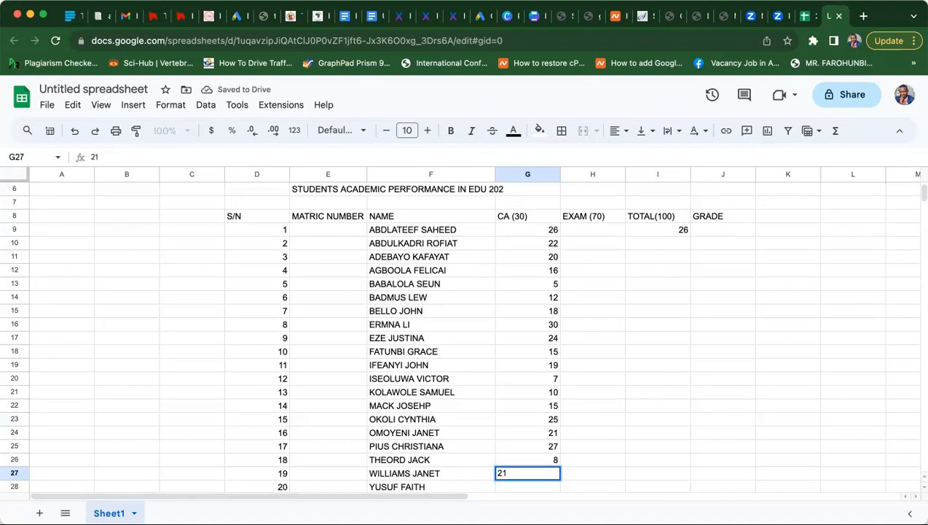
{"action": "key", "text": "Return"}
{"action": "type", "text": "24"}
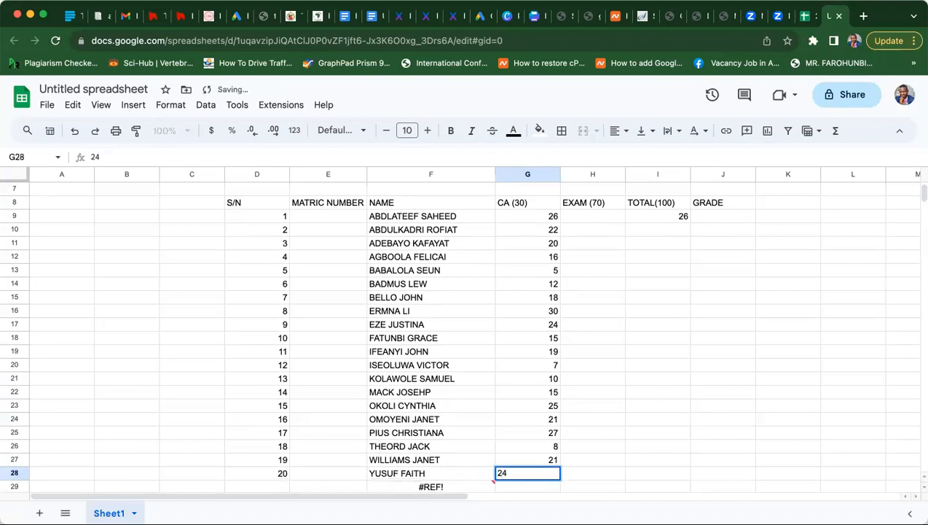
{"action": "key", "text": "Return"}
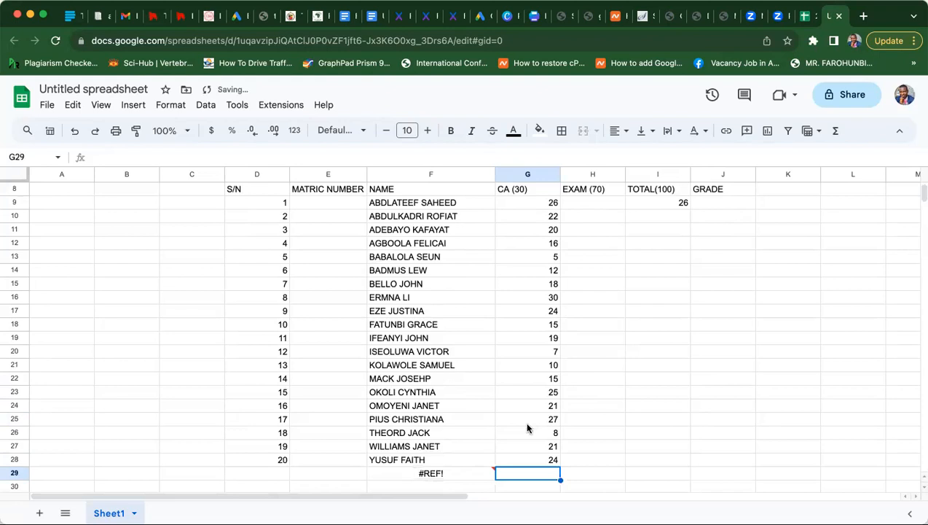
- Clear the broken =SORT(#REF!) formula from cell F29
{"action": "left_click", "coordinate": [451, 474]}
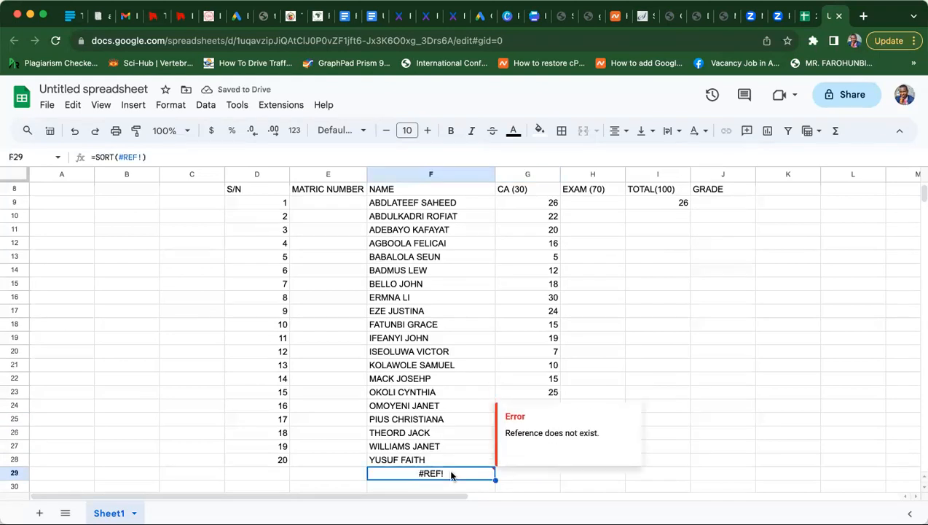
{"action": "key", "text": "BackSpace"}
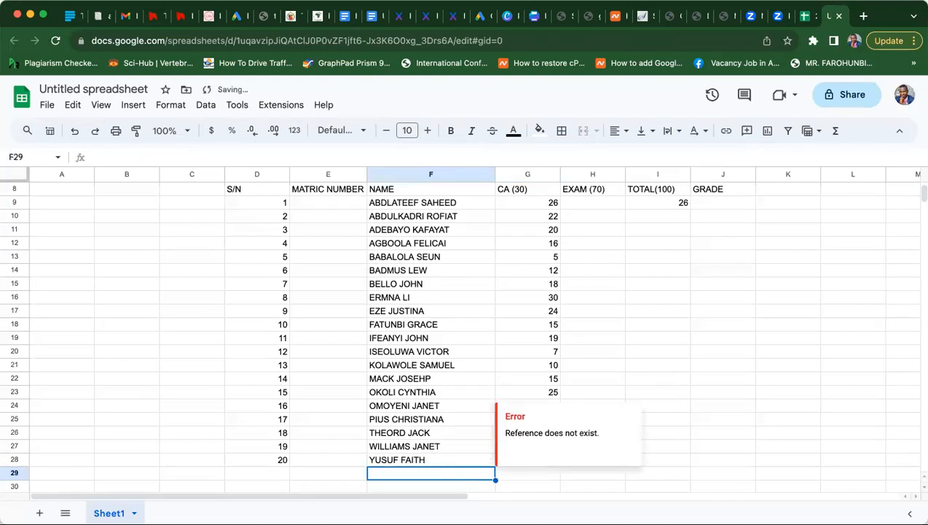
{"action": "left_click", "coordinate": [592, 206]}
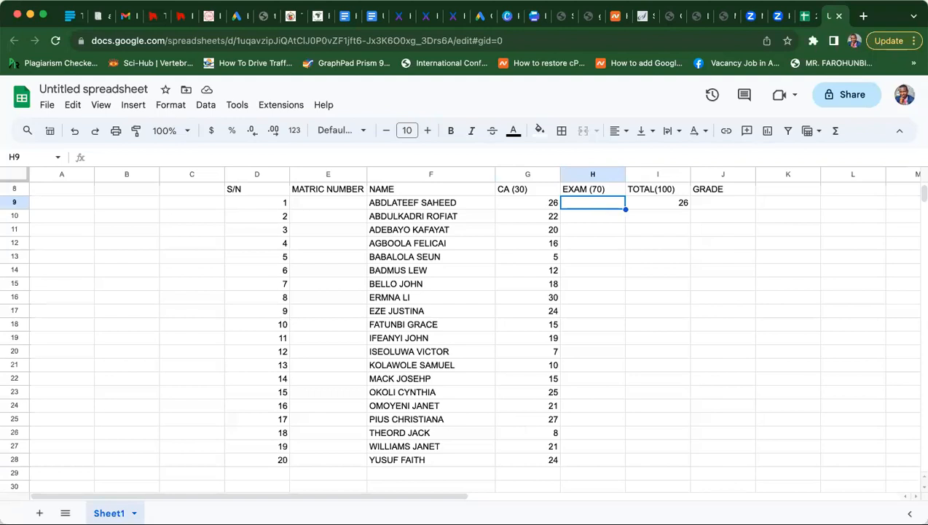
- Enter EXAM scores for students 1–10: 56, 50, 40, 48, 12, 45, 26, 35, 30, 68
{"action": "type", "text": "56"}
{"action": "key", "text": "Return"}
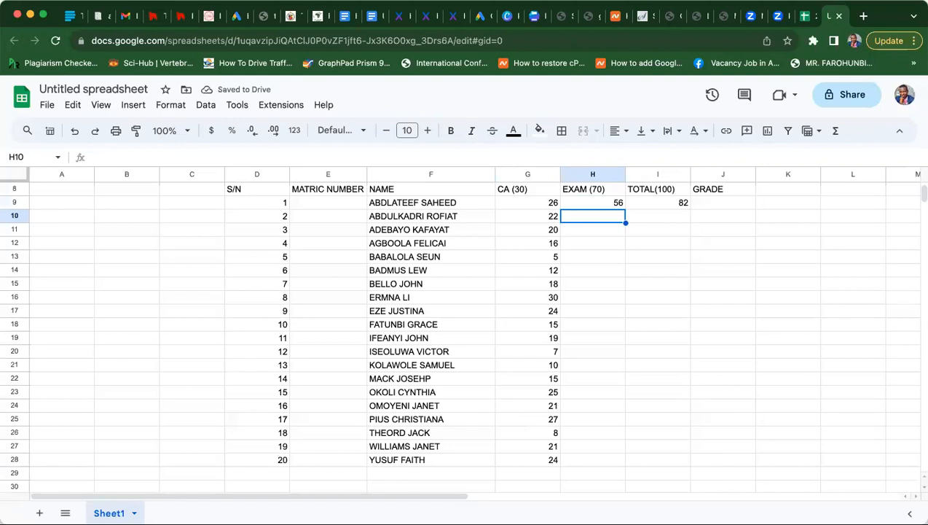
{"action": "type", "text": "50"}
{"action": "key", "text": "Return"}
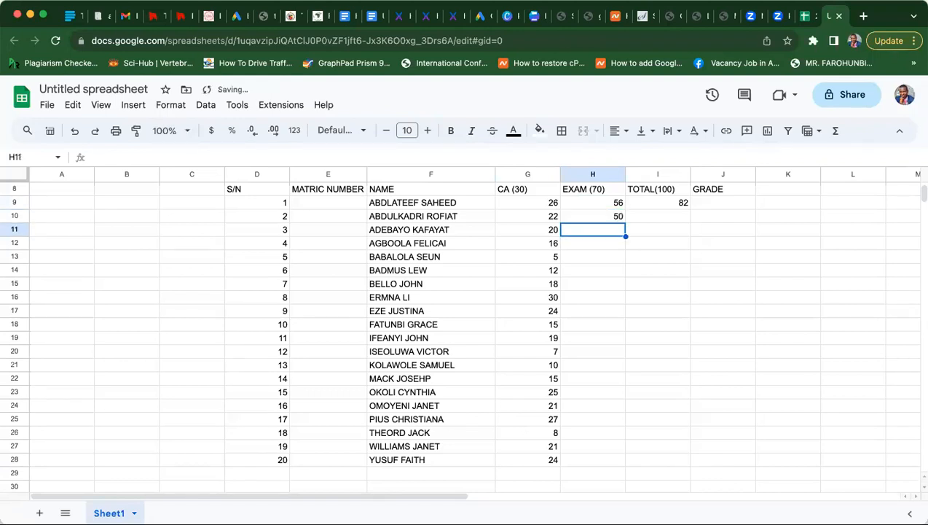
{"action": "type", "text": "40"}
{"action": "key", "text": "Return"}
{"action": "type", "text": "48"}
{"action": "key", "text": "Return"}
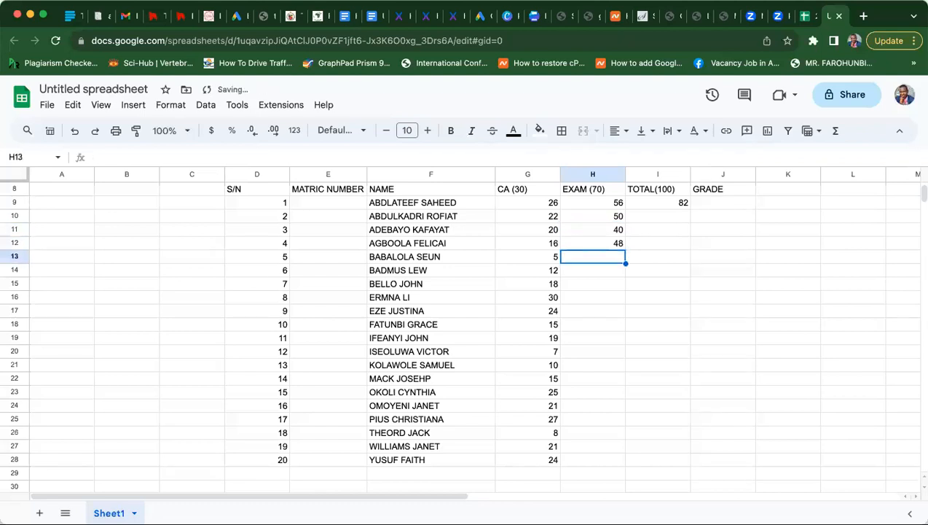
{"action": "type", "text": "12"}
{"action": "key", "text": "Return"}
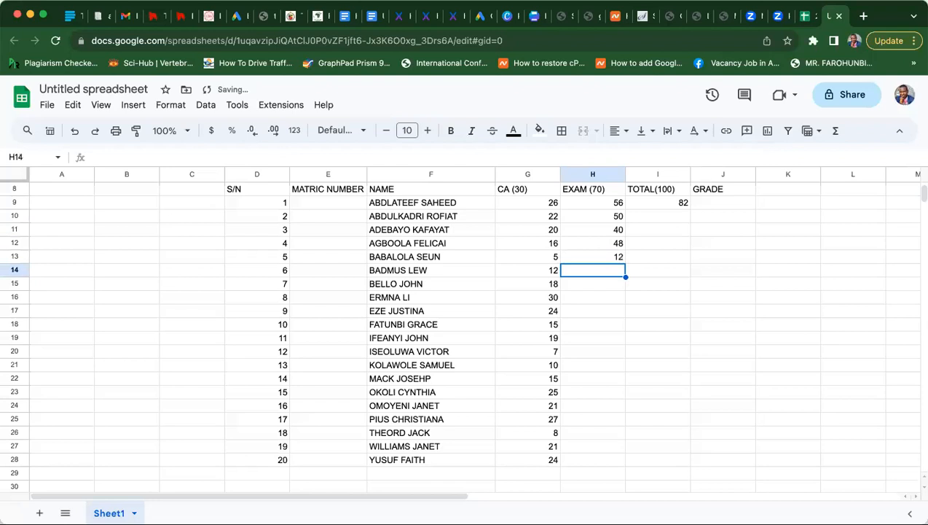
{"action": "type", "text": "45"}
{"action": "key", "text": "Return"}
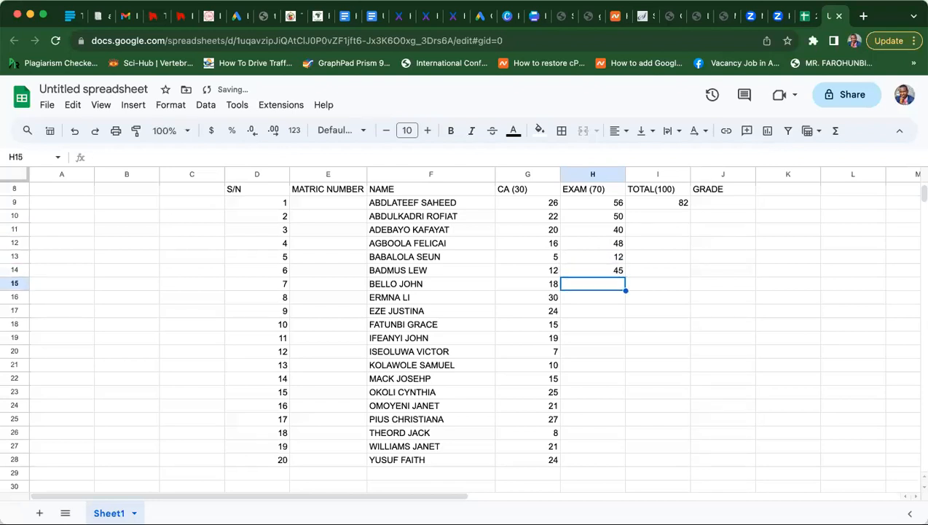
{"action": "type", "text": "26"}
{"action": "key", "text": "Return"}
{"action": "type", "text": "35"}
{"action": "key", "text": "Return"}
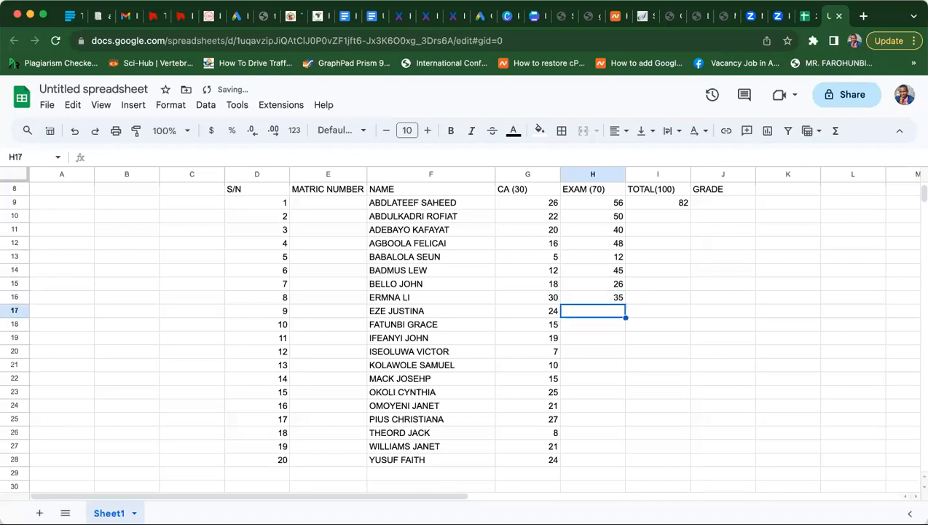
{"action": "type", "text": "30"}
{"action": "key", "text": "Return"}
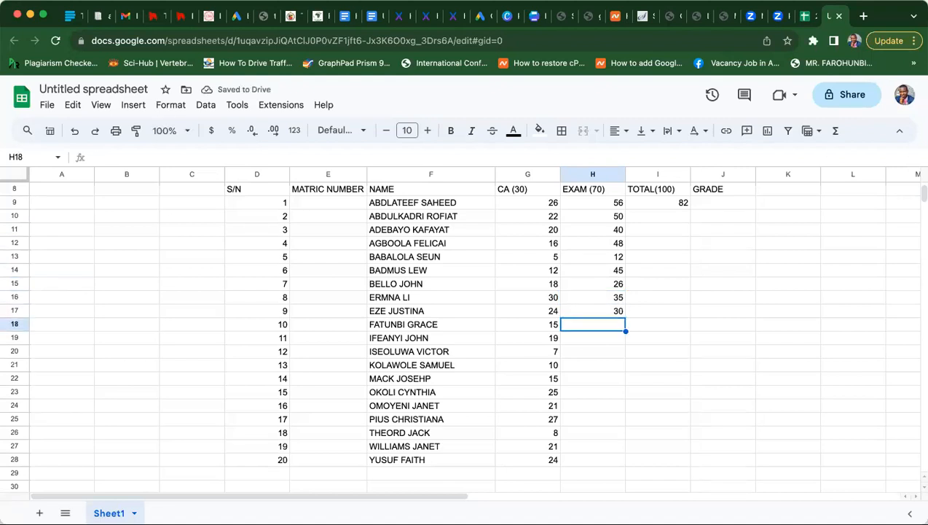
{"action": "type", "text": "68"}
{"action": "key", "text": "Return"}
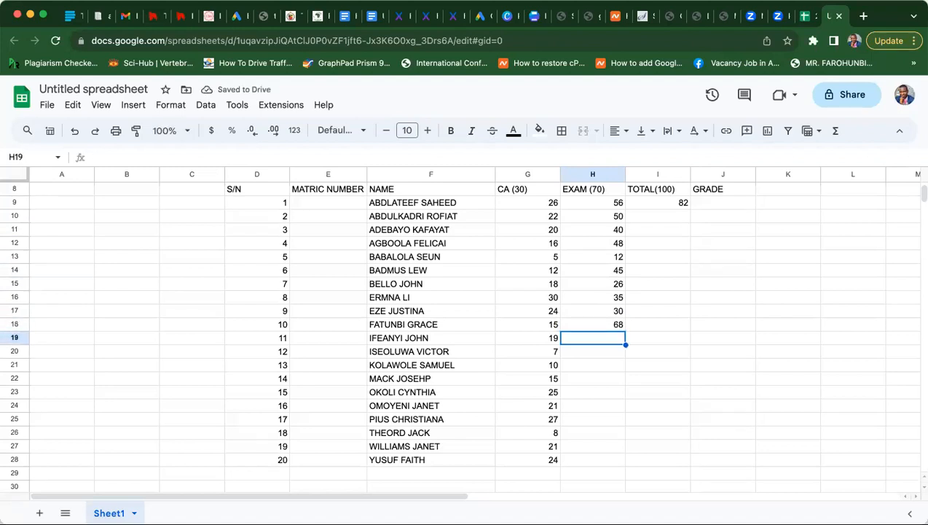
- Enter EXAM scores for students 11–20: 23, 37, 25, 49, 60, 55.5, 35, 32, 66, 45
{"action": "type", "text": "23"}
{"action": "key", "text": "Return"}
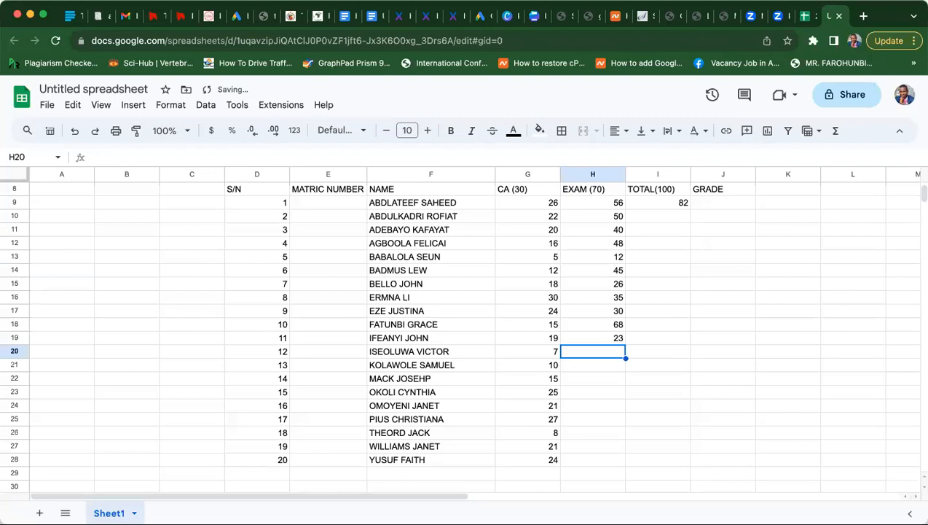
{"action": "type", "text": "37"}
{"action": "key", "text": "Return"}
{"action": "type", "text": "25"}
{"action": "key", "text": "Return"}
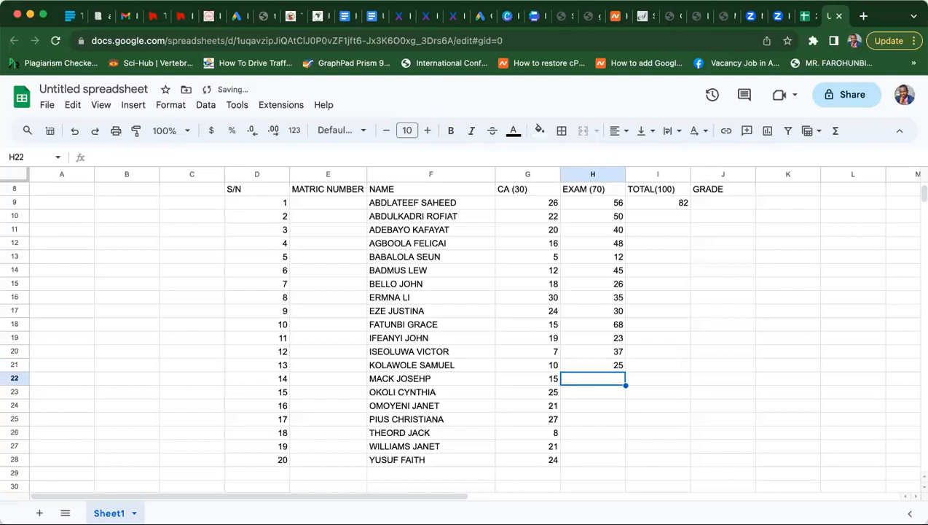
{"action": "type", "text": "49"}
{"action": "key", "text": "Return"}
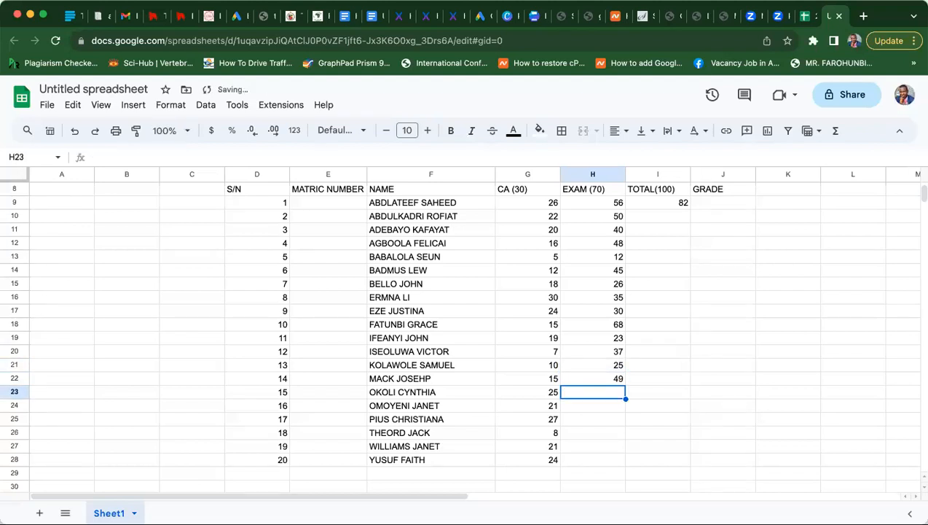
{"action": "type", "text": "6"}
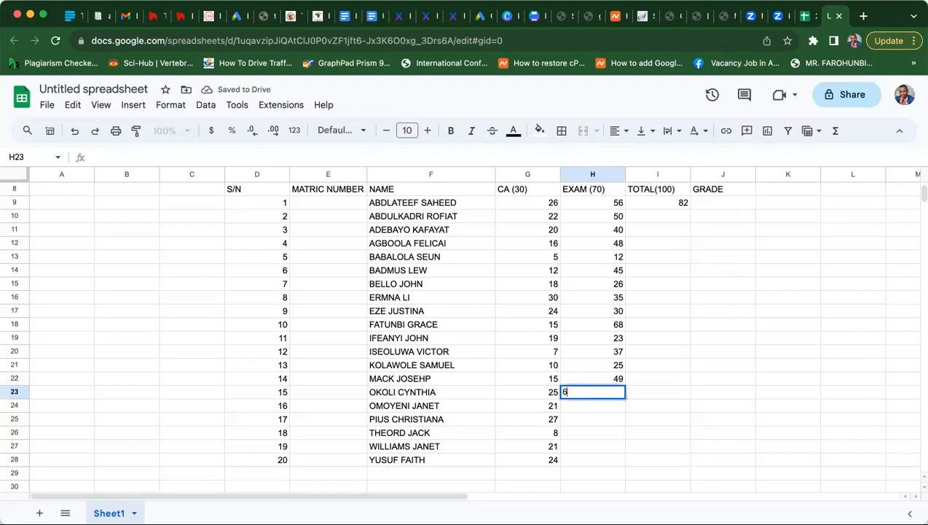
{"action": "type", "text": "0"}
{"action": "key", "text": "Return"}
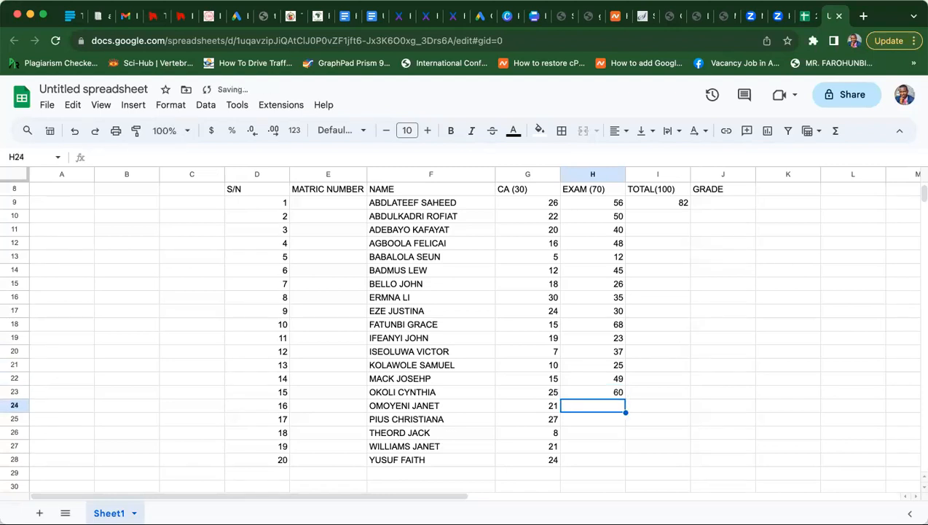
{"action": "type", "text": "55.5"}
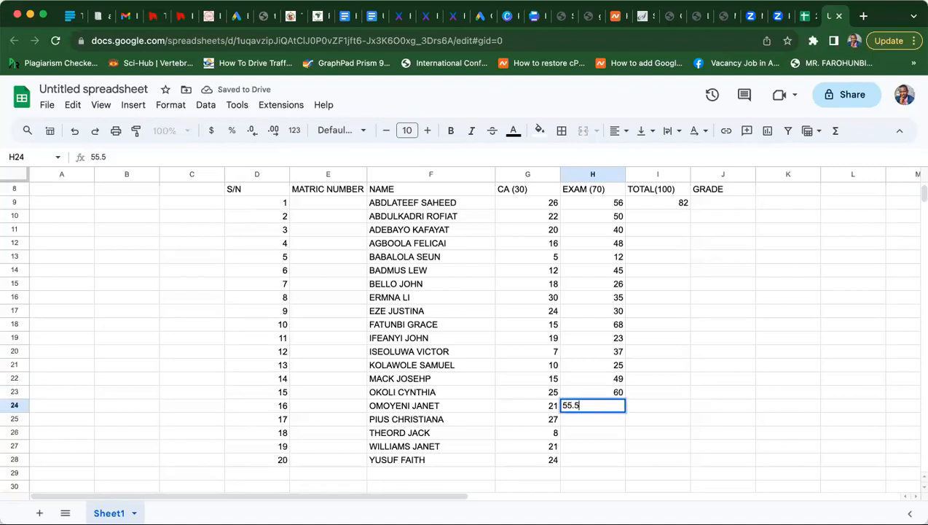
{"action": "key", "text": "Return"}
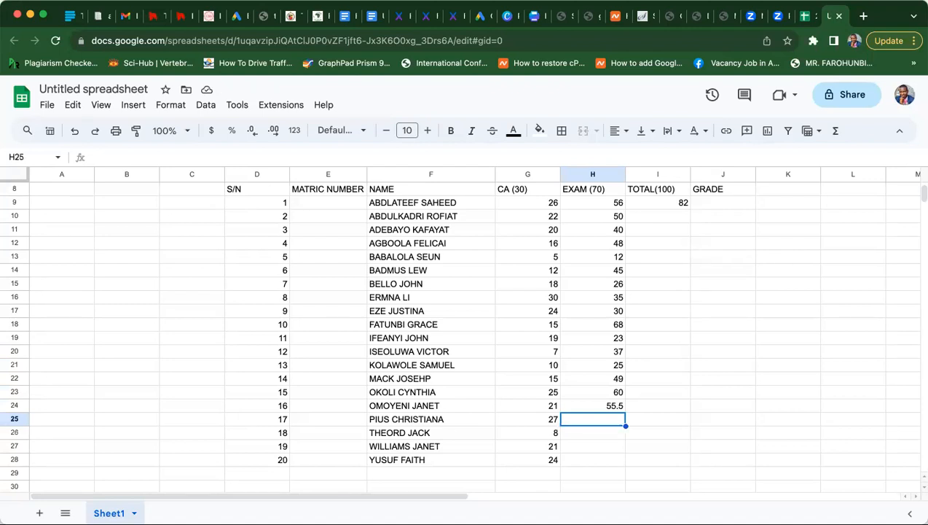
{"action": "type", "text": "35"}
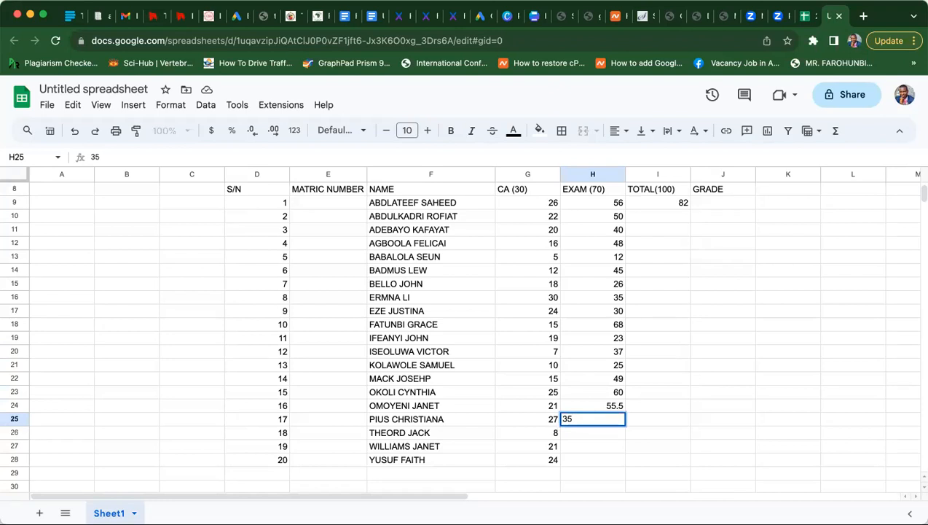
{"action": "key", "text": "Return"}
{"action": "type", "text": "32"}
{"action": "key", "text": "Return"}
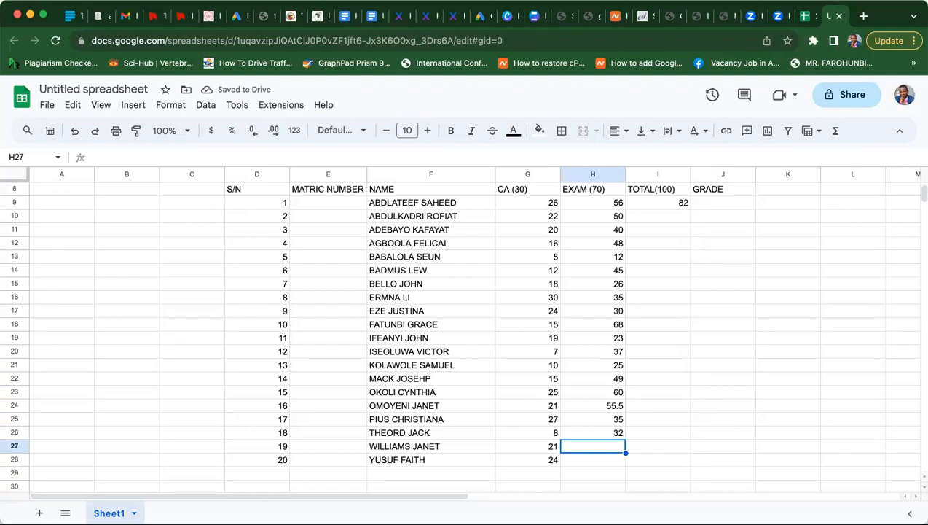
{"action": "type", "text": "66"}
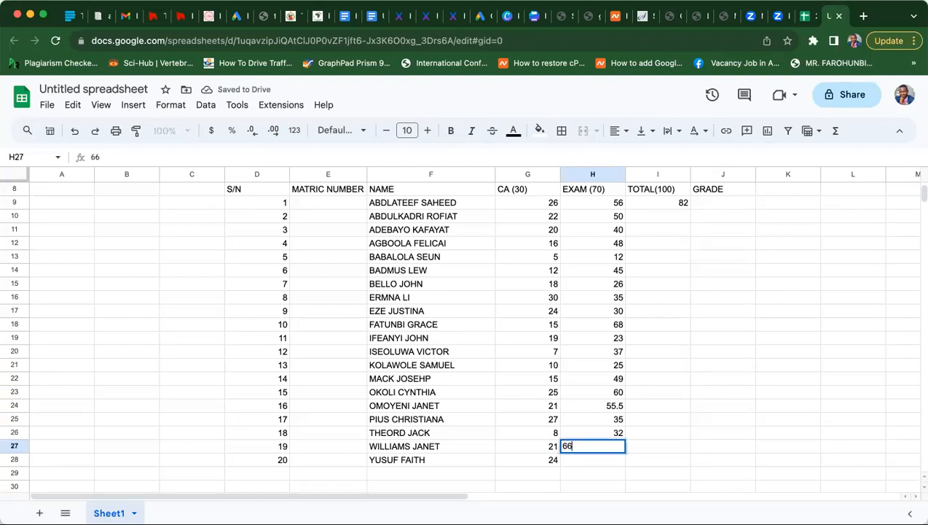
{"action": "key", "text": "Return"}
{"action": "type", "text": "45"}
{"action": "key", "text": "Return"}
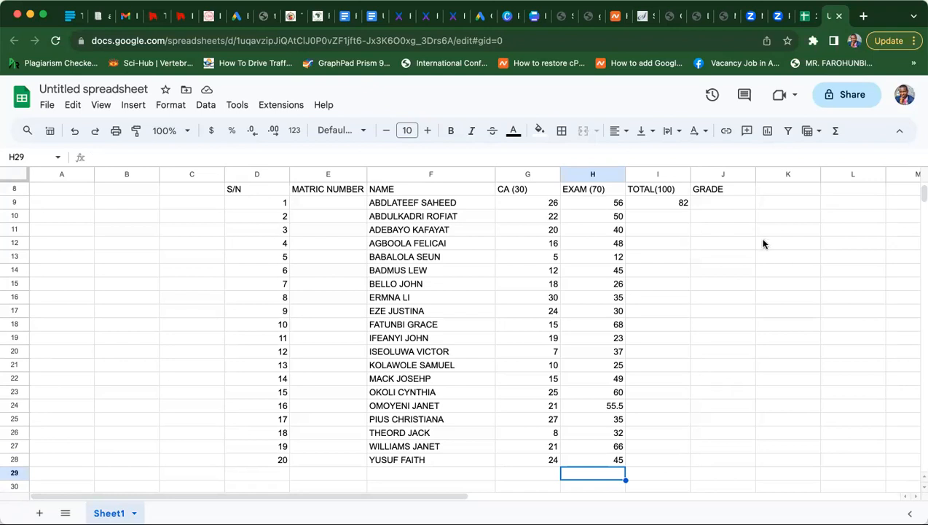
- Fill the =G9+H9 total formula from I9 down through I28
{"action": "left_click", "coordinate": [676, 204]}
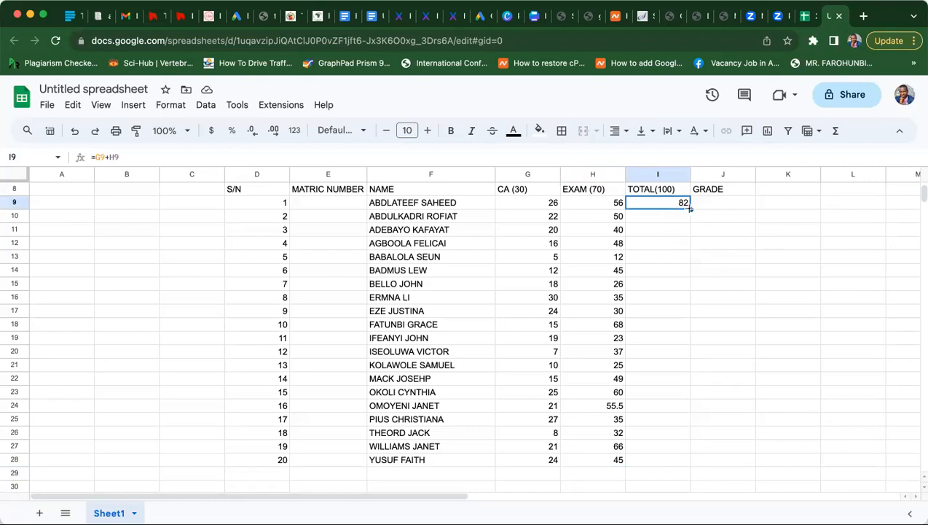
{"action": "left_click_drag", "start_coordinate": [690, 208], "coordinate": [690, 459]}
{"action": "left_click", "coordinate": [736, 446]}
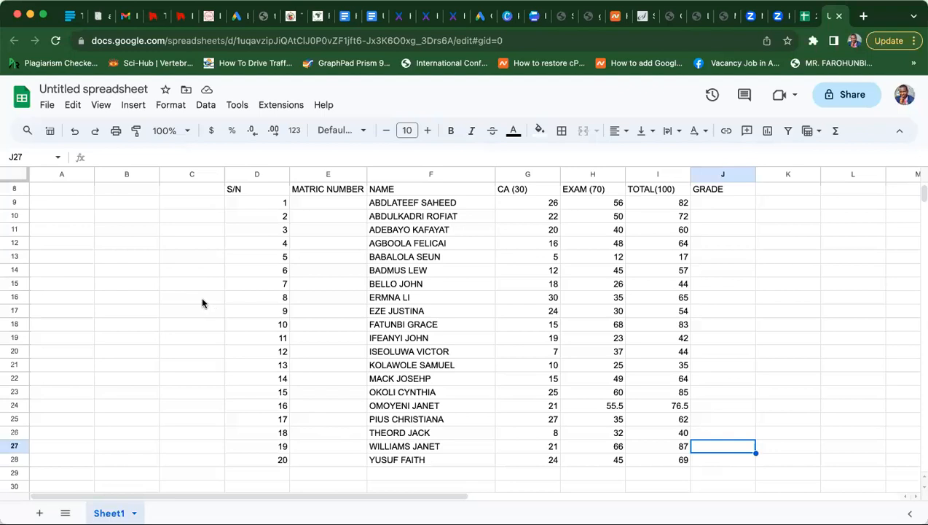
- Start the grading key at B12: 0-39 fail, 40-44 pass, 45-49 good
{"action": "left_click", "coordinate": [111, 246]}
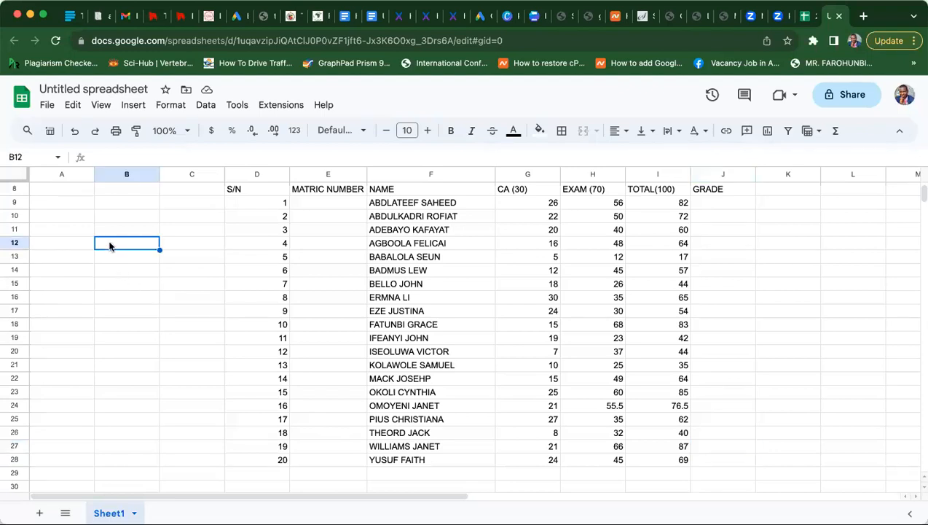
{"action": "type", "text": "0"}
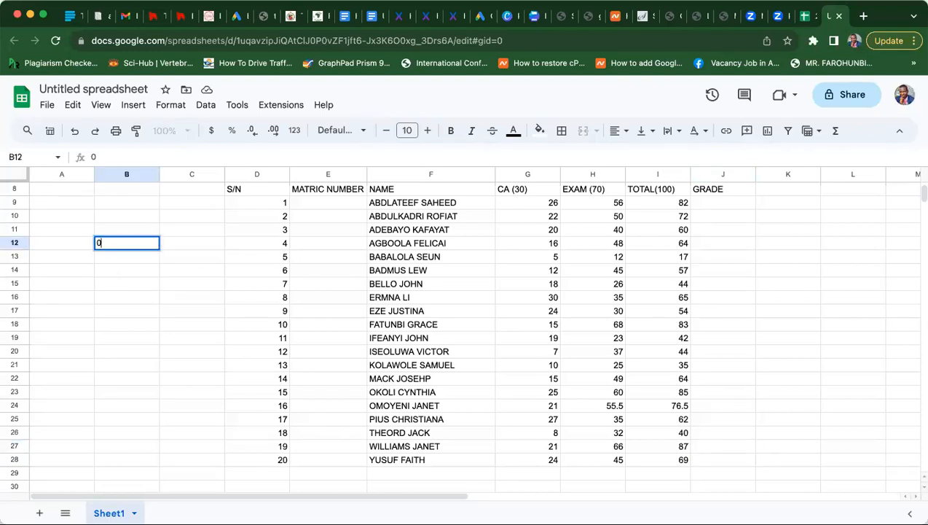
{"action": "type", "text": "-39"}
{"action": "key", "text": "Tab"}
{"action": "type", "text": "fail"}
{"action": "key", "text": "Return"}
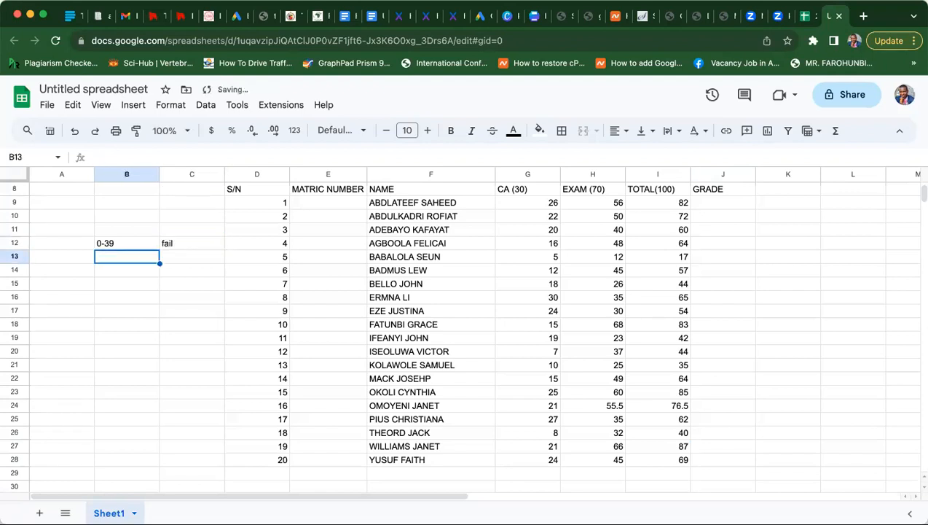
{"action": "type", "text": "40-44"}
{"action": "key", "text": "Tab"}
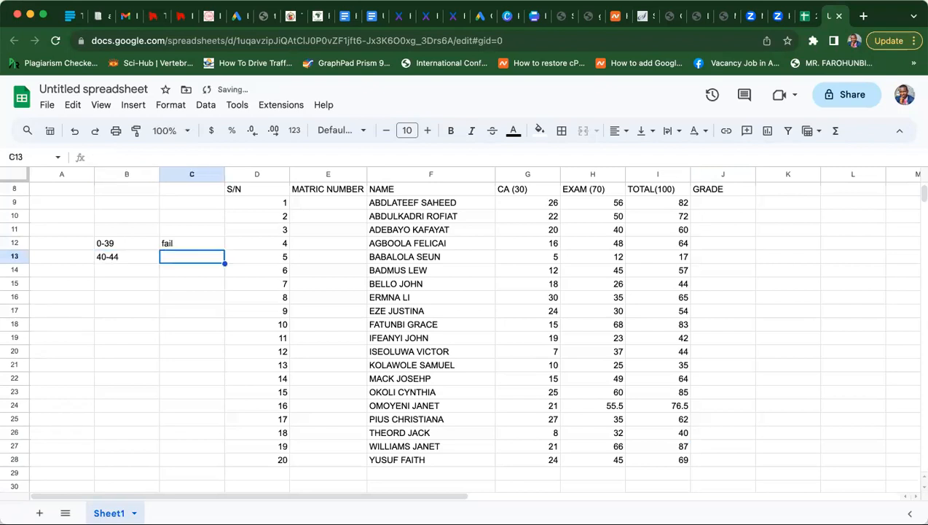
{"action": "type", "text": "pass"}
{"action": "key", "text": "Return"}
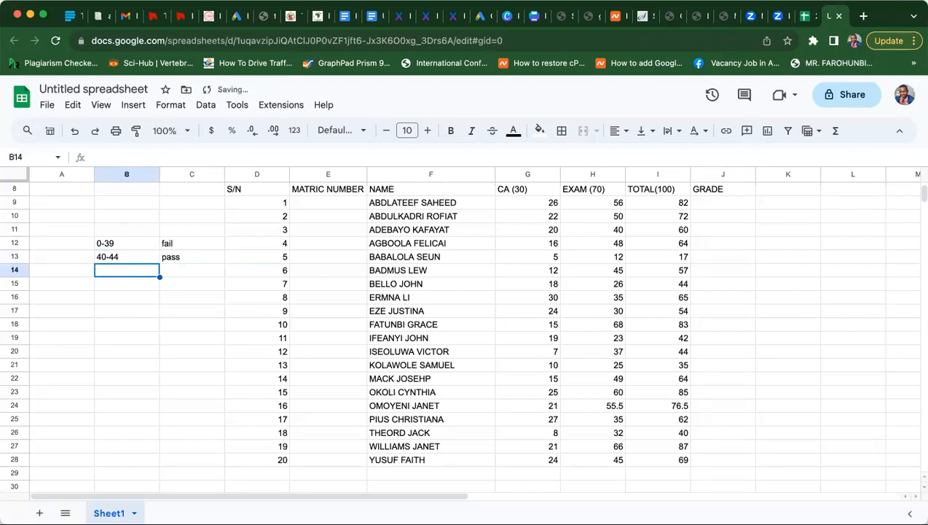
{"action": "type", "text": "45"}
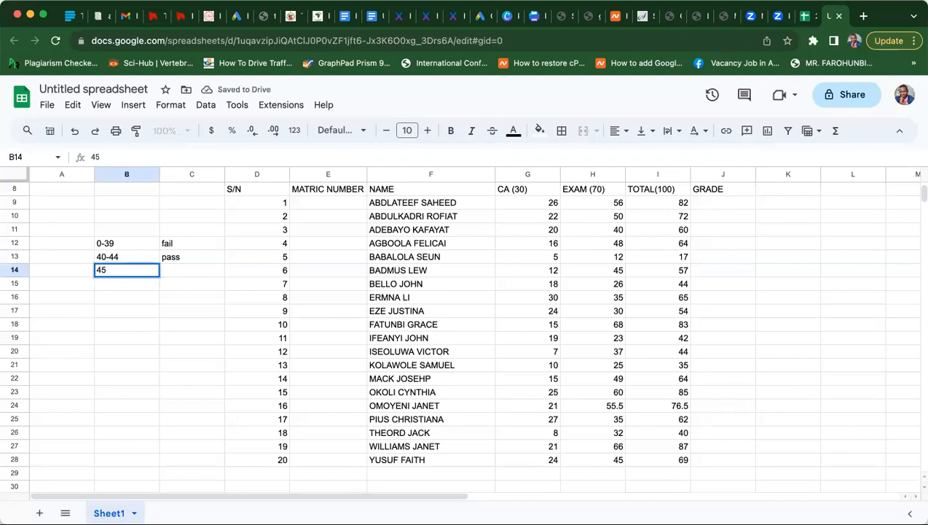
{"action": "type", "text": "-49"}
{"action": "key", "text": "Tab"}
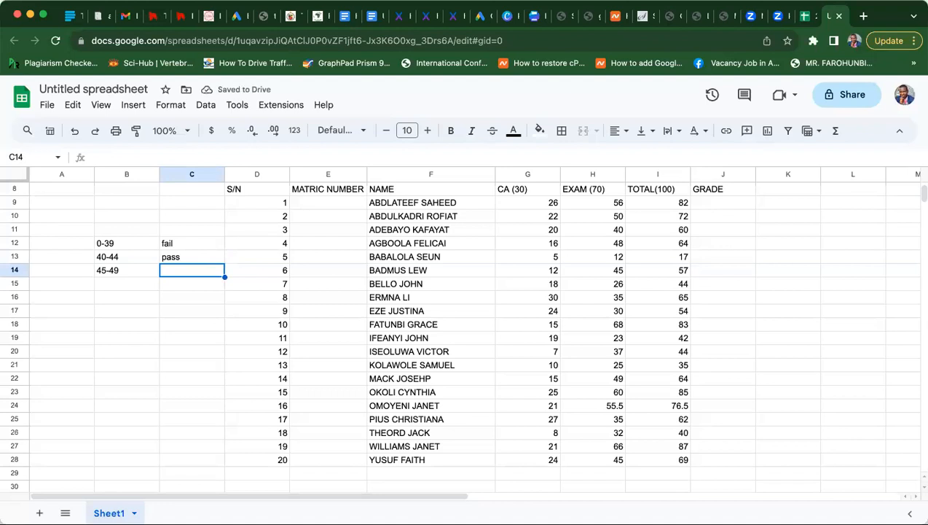
{"action": "type", "text": "good"}
{"action": "key", "text": "Return"}
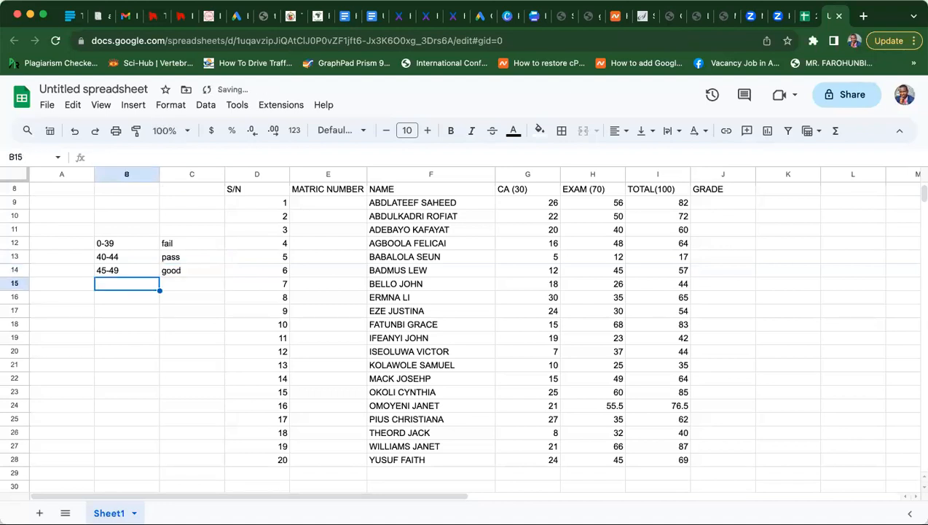
- Add 50-59 credit, 60-69 v.good and 69 and above excellent to the grading key
{"action": "type", "text": "5"}
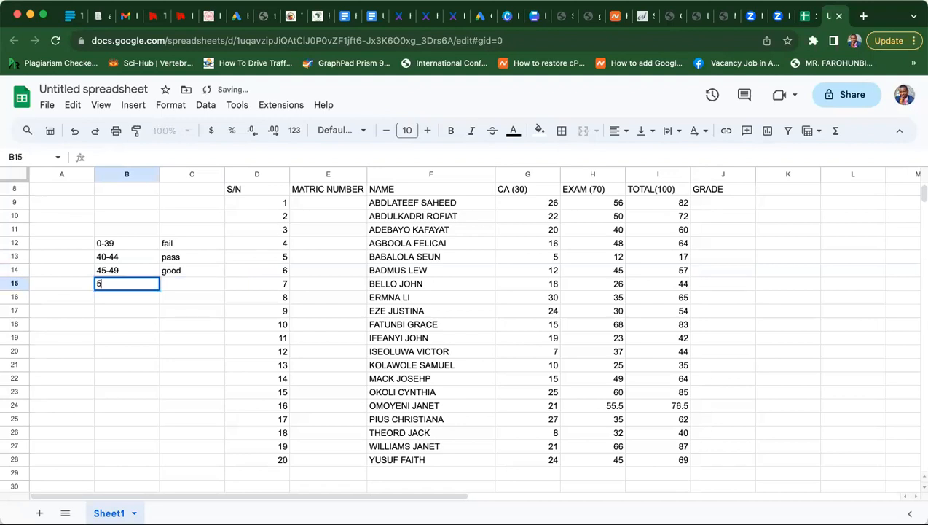
{"action": "type", "text": "0-59"}
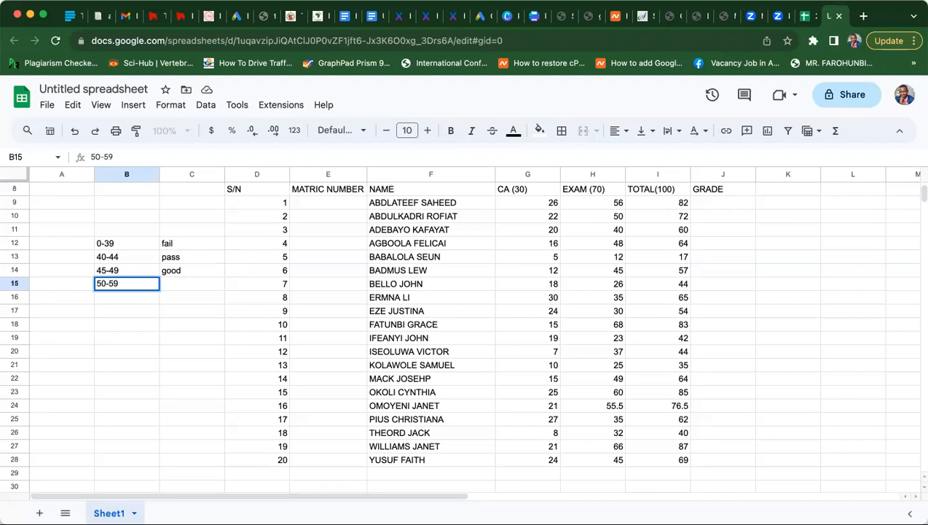
{"action": "key", "text": "Tab"}
{"action": "type", "text": "credit"}
{"action": "key", "text": "Return"}
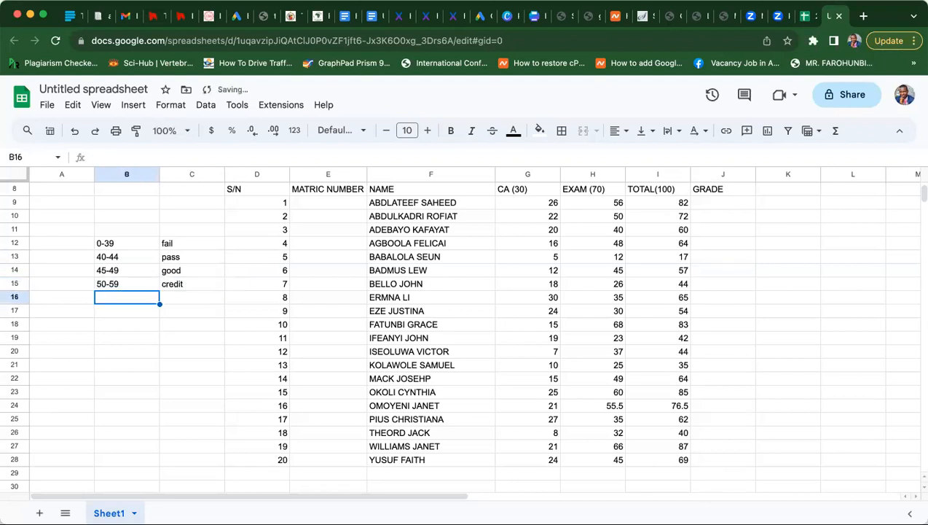
{"action": "type", "text": "60"}
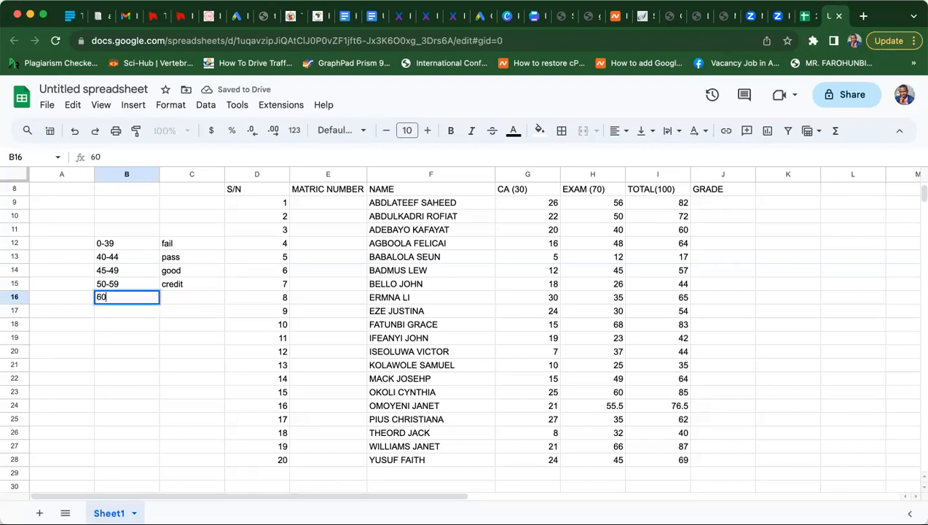
{"action": "type", "text": "-6"}
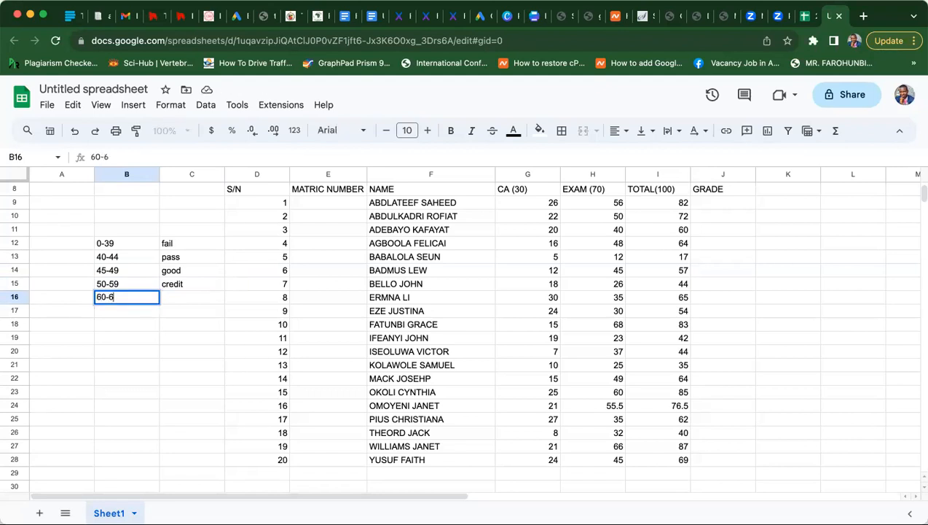
{"action": "type", "text": "9"}
{"action": "key", "text": "Tab"}
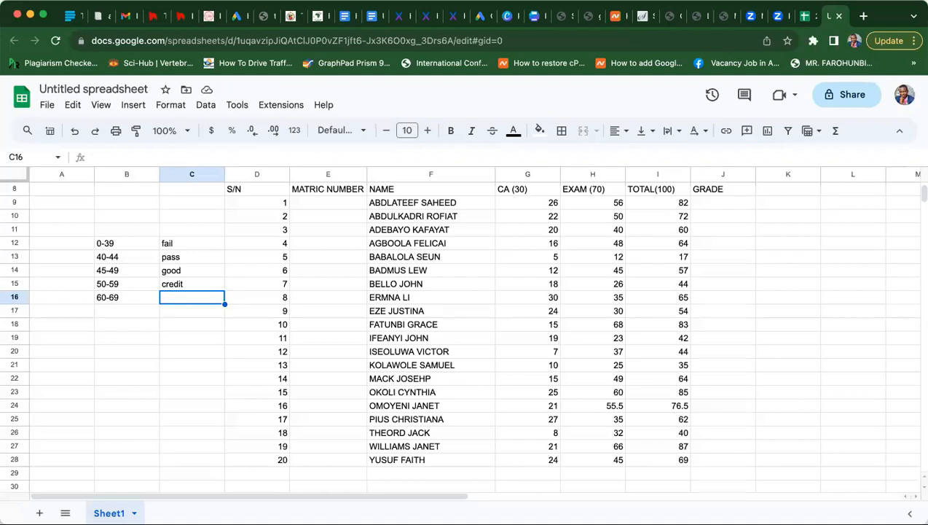
{"action": "type", "text": "v"}
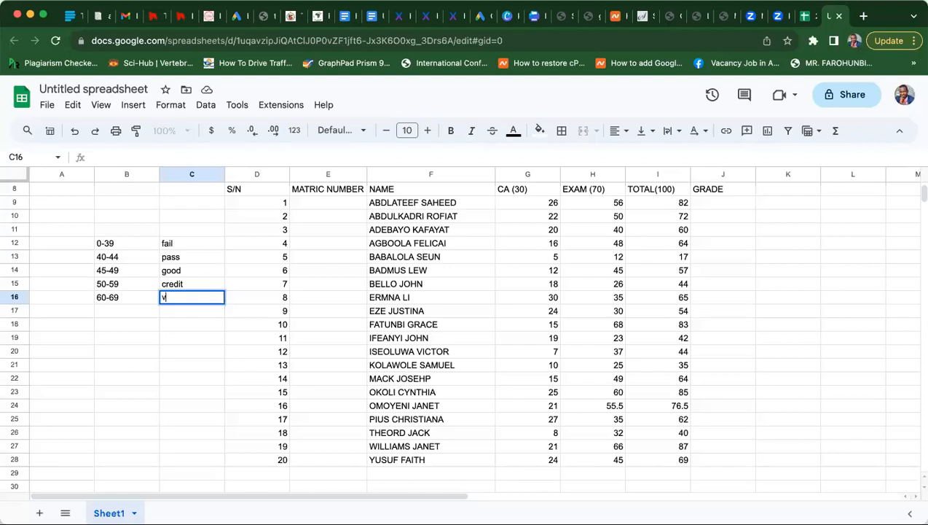
{"action": "type", "text": ".good"}
{"action": "key", "text": "Return"}
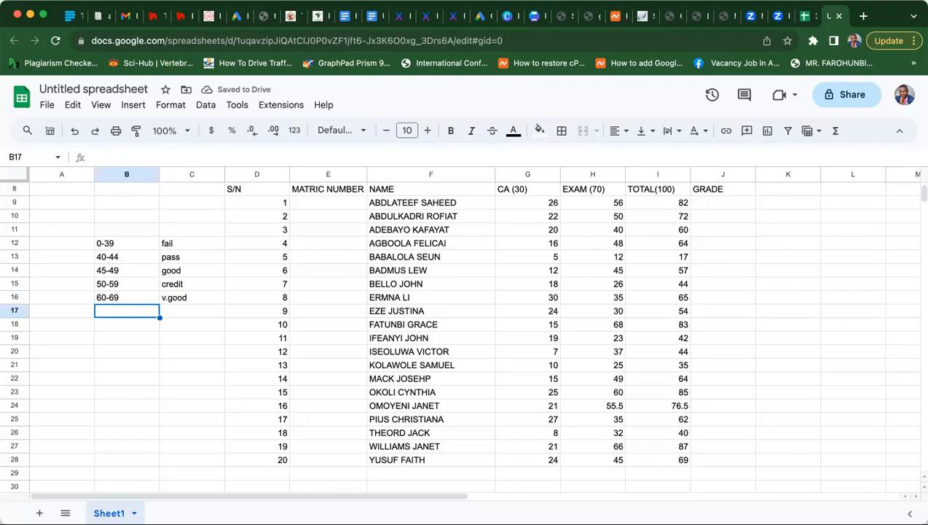
{"action": "type", "text": "69 and "}
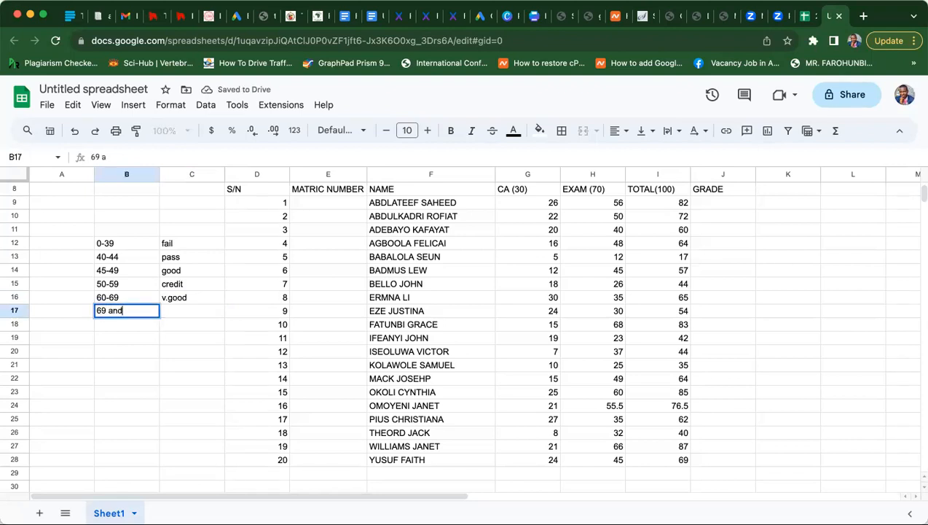
{"action": "type", "text": "above"}
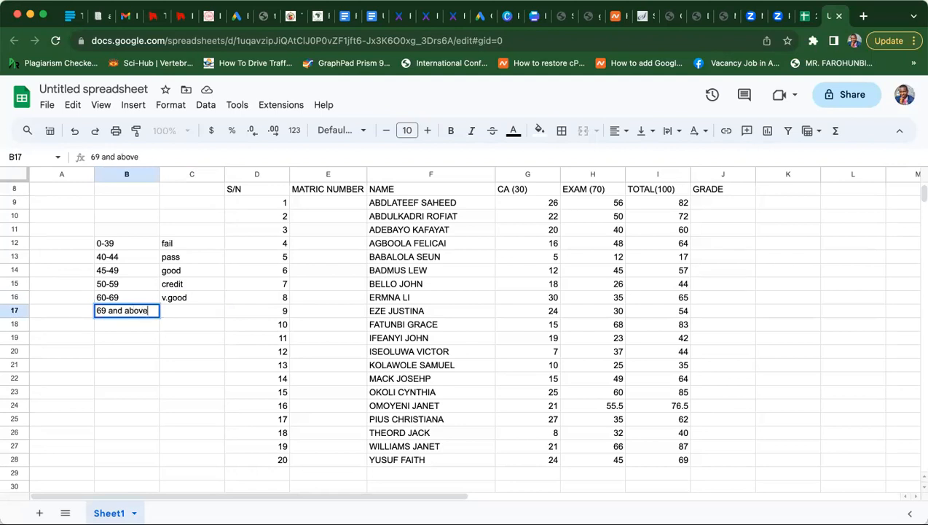
{"action": "key", "text": "Tab"}
{"action": "type", "text": "excell"}
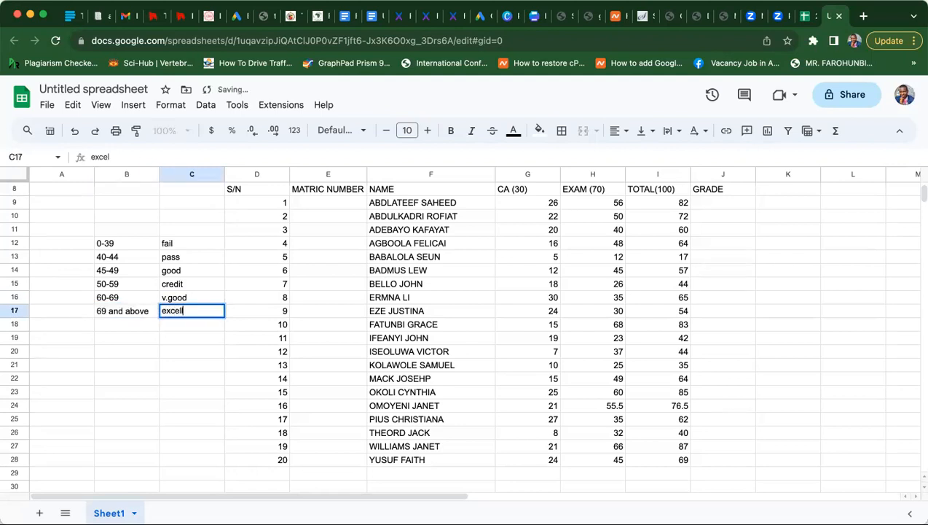
{"action": "type", "text": "ent"}
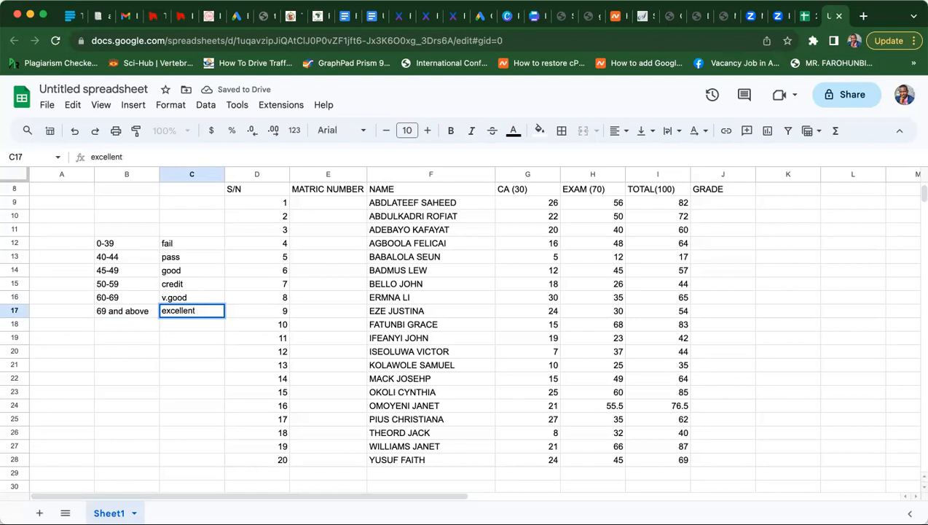
{"action": "key", "text": "Return"}
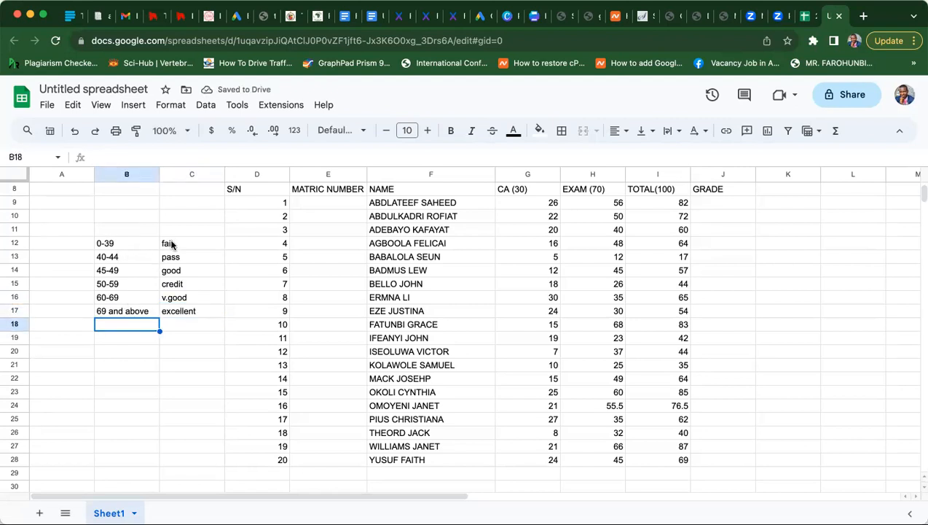
- In J9 begin the grade formula =if(i9<40,'FAIL',IF(I9, returning FAIL below 40
{"action": "left_click", "coordinate": [702, 207]}
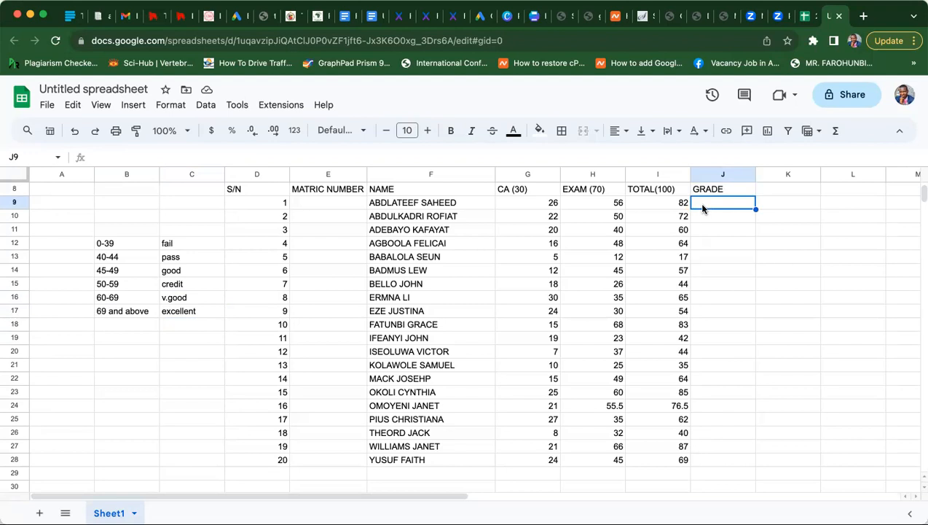
{"action": "left_click", "coordinate": [671, 207]}
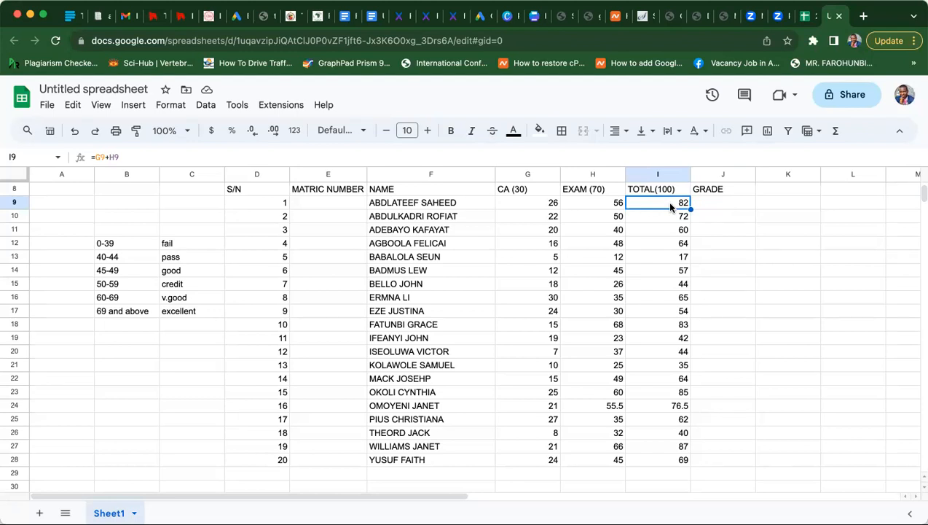
{"action": "left_click", "coordinate": [717, 203]}
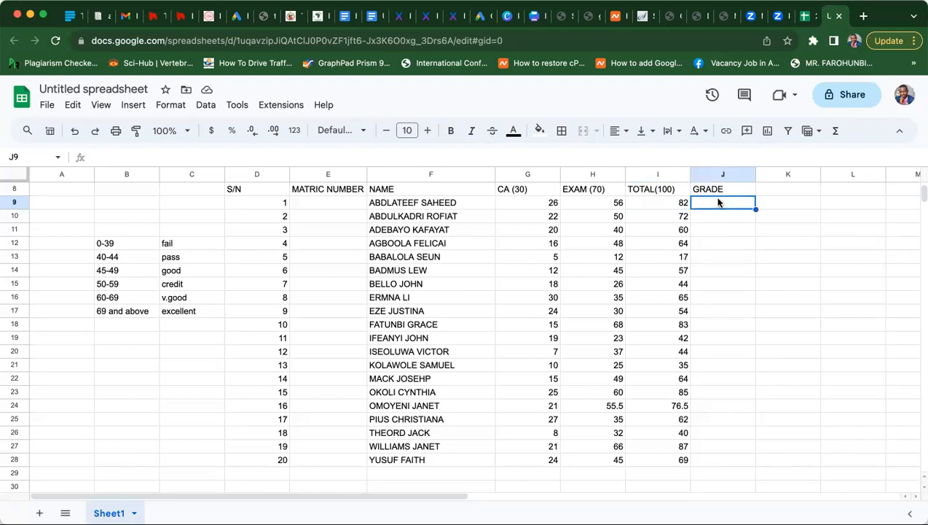
{"action": "type", "text": "=if"}
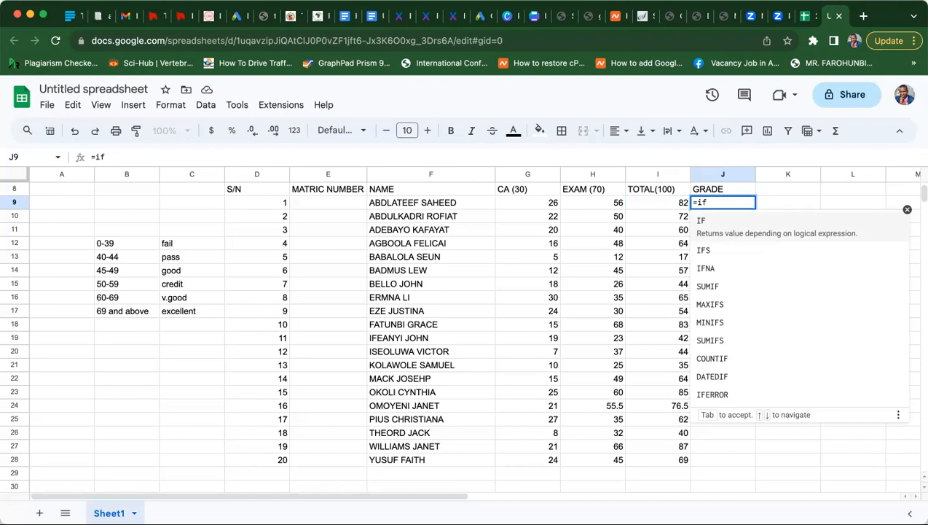
{"action": "type", "text": "("}
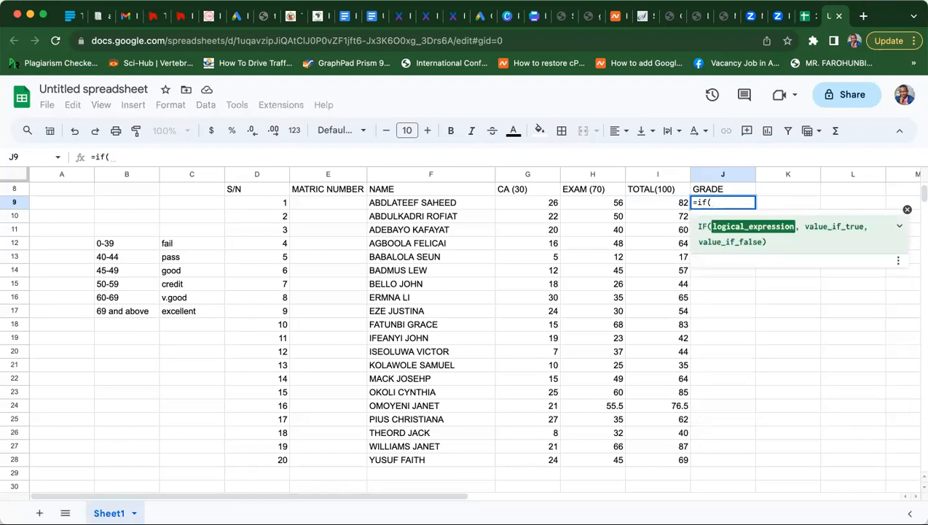
{"action": "type", "text": "i"}
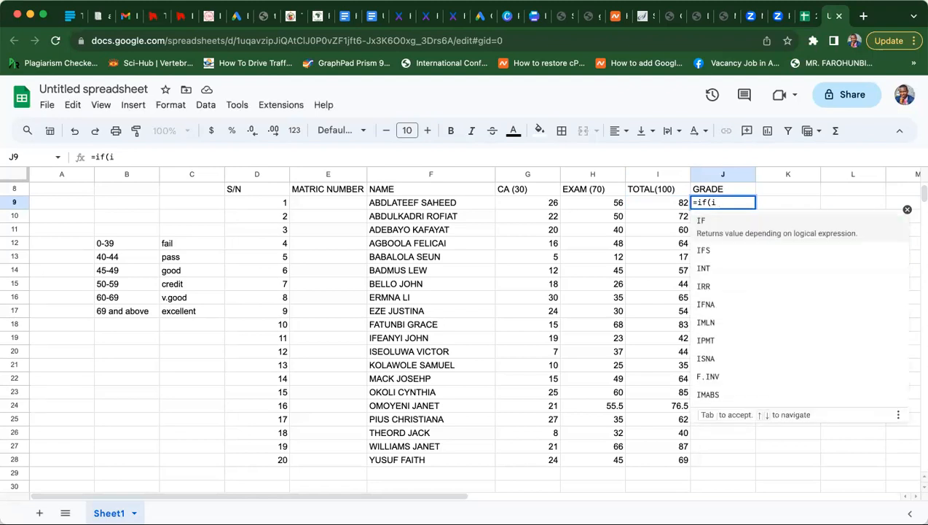
{"action": "type", "text": "9"}
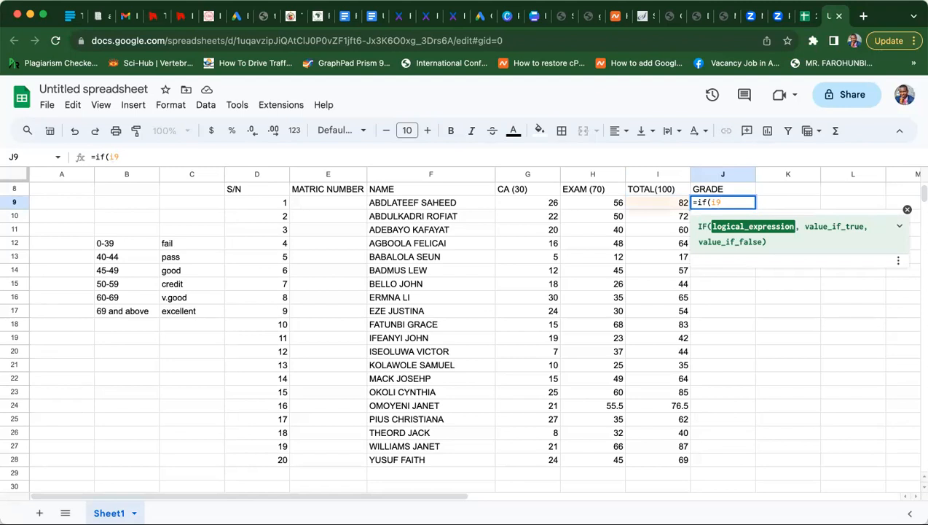
{"action": "type", "text": "<"}
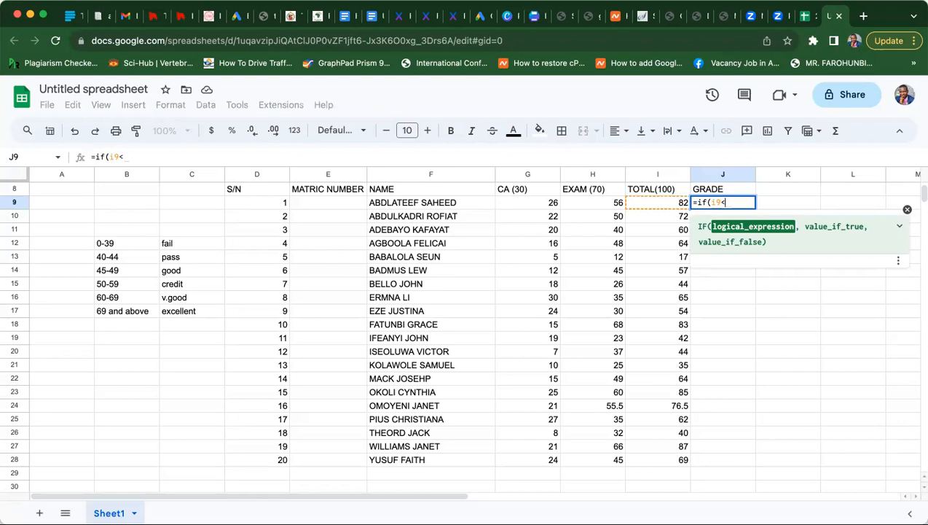
{"action": "type", "text": "40"}
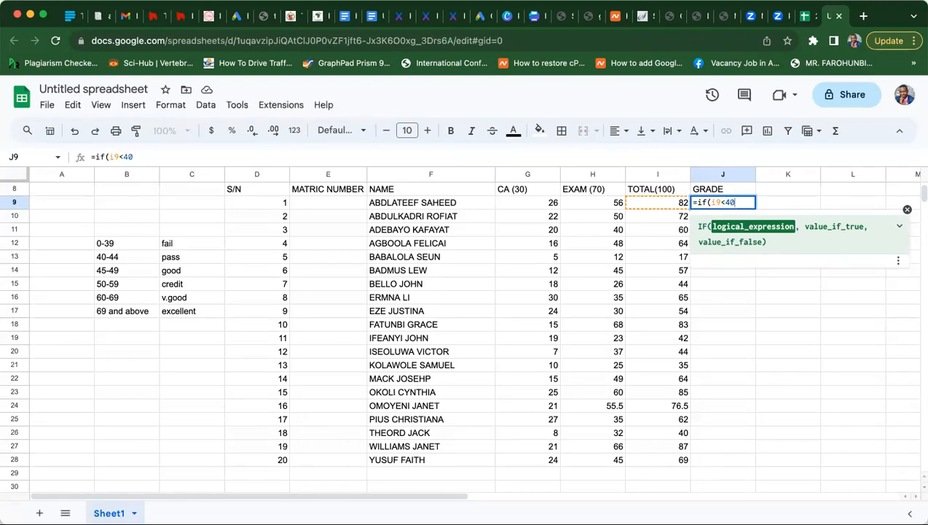
{"action": "type", "text": ","}
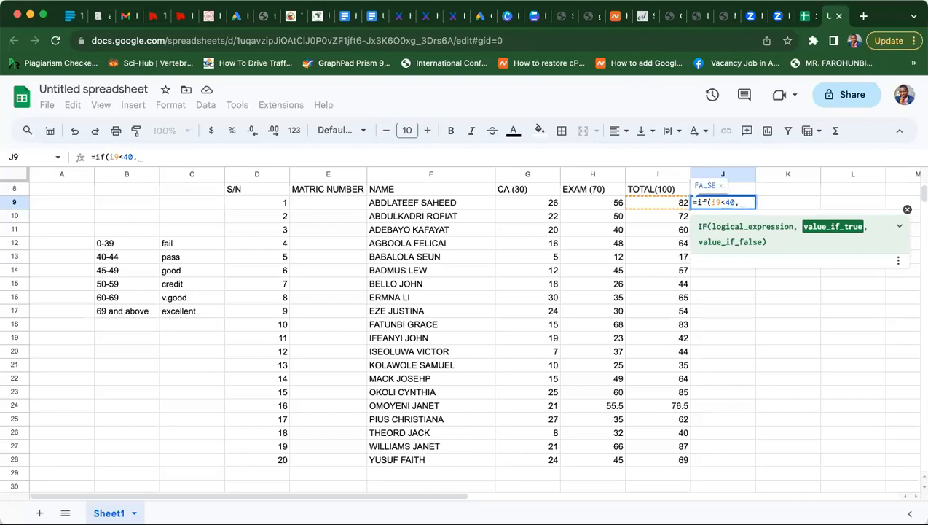
{"action": "type", "text": "'"}
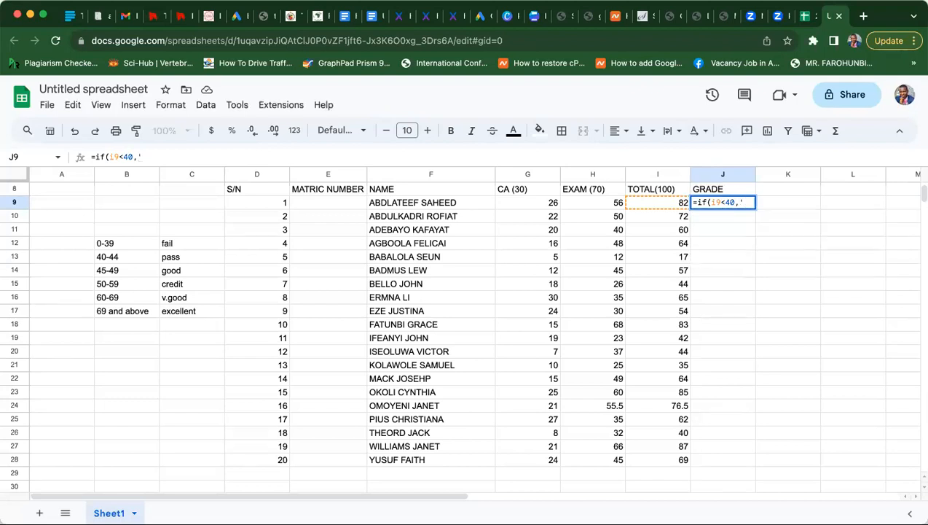
{"action": "type", "text": "FAIL',IF"}
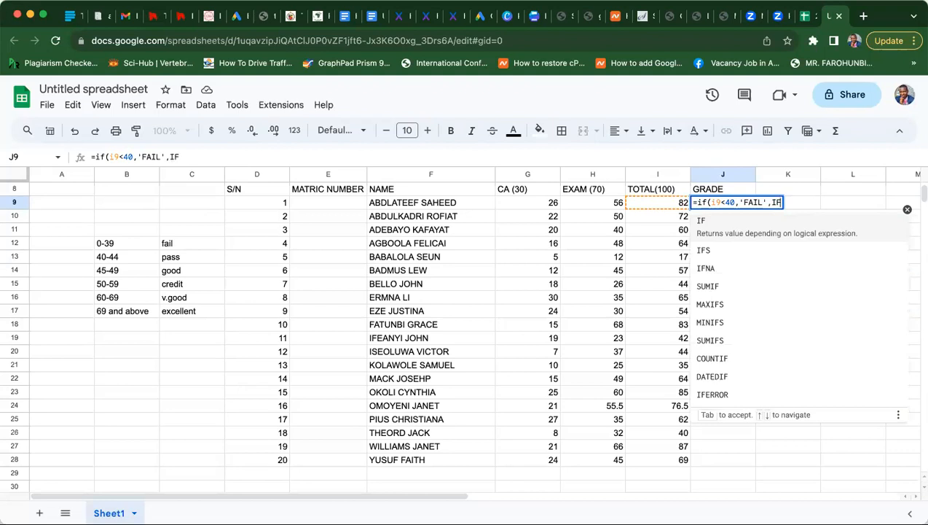
{"action": "type", "text": "("}
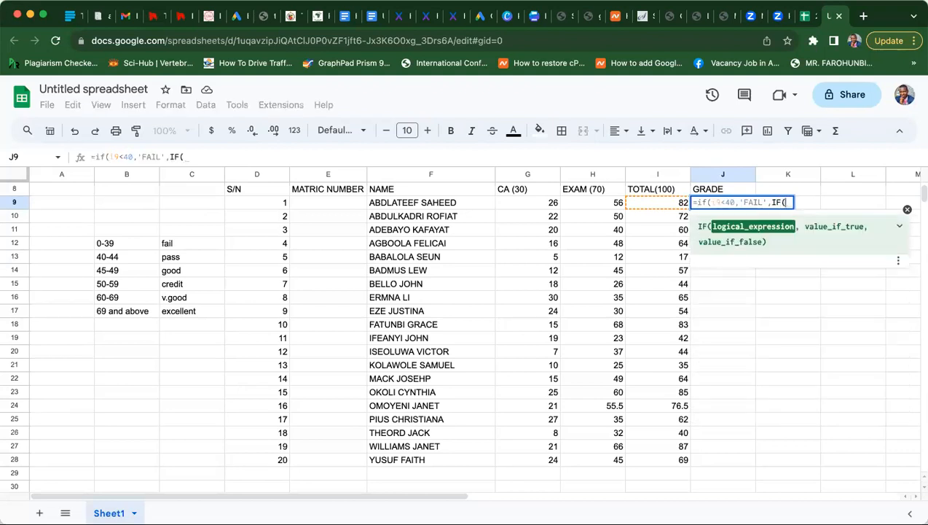
{"action": "type", "text": "I9"}
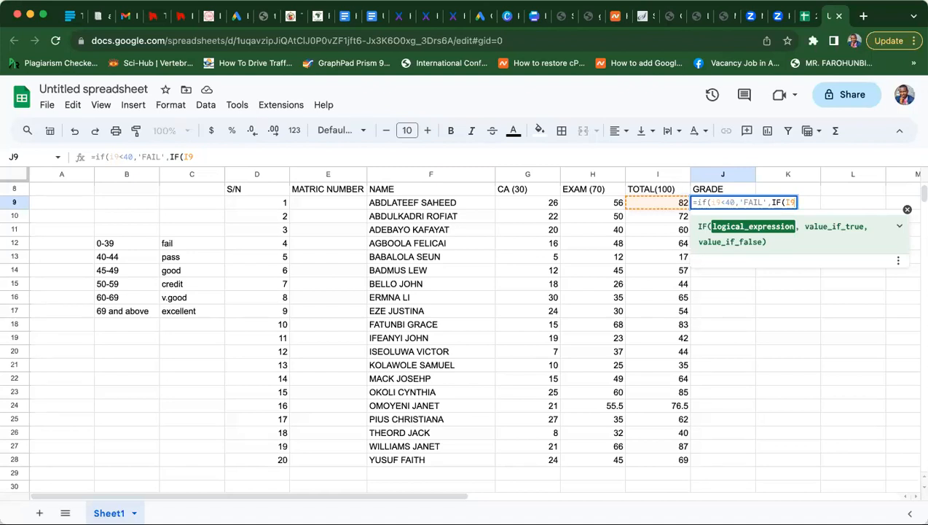
- Extend J9's nested IF with PASS below 45, GOOD below 50, CREDIT below 60, VERY GOOD above 60
{"action": "type", "text": "<45,'"}
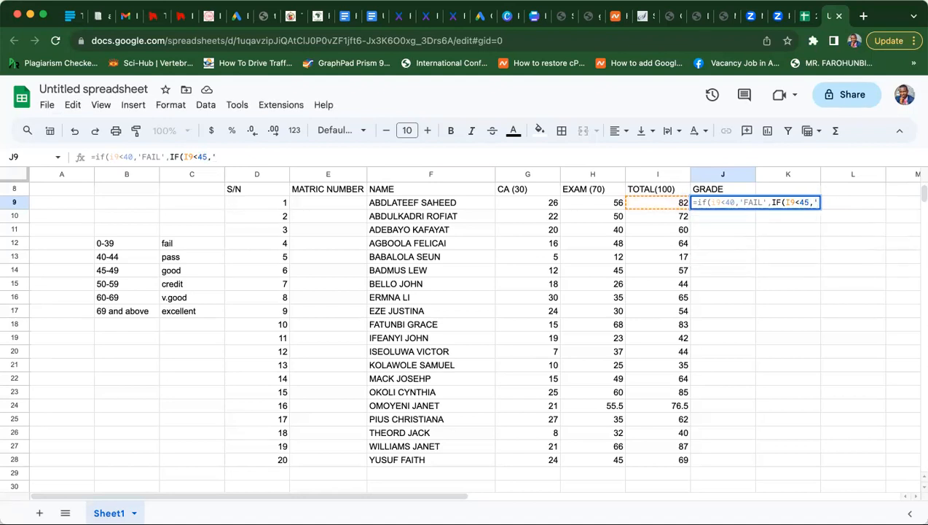
{"action": "type", "text": "PASS'"}
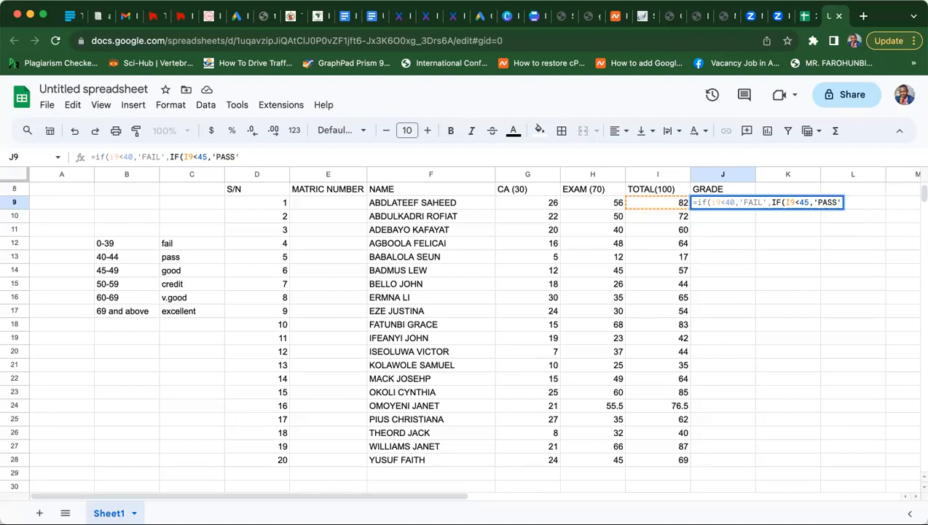
{"action": "type", "text": ","}
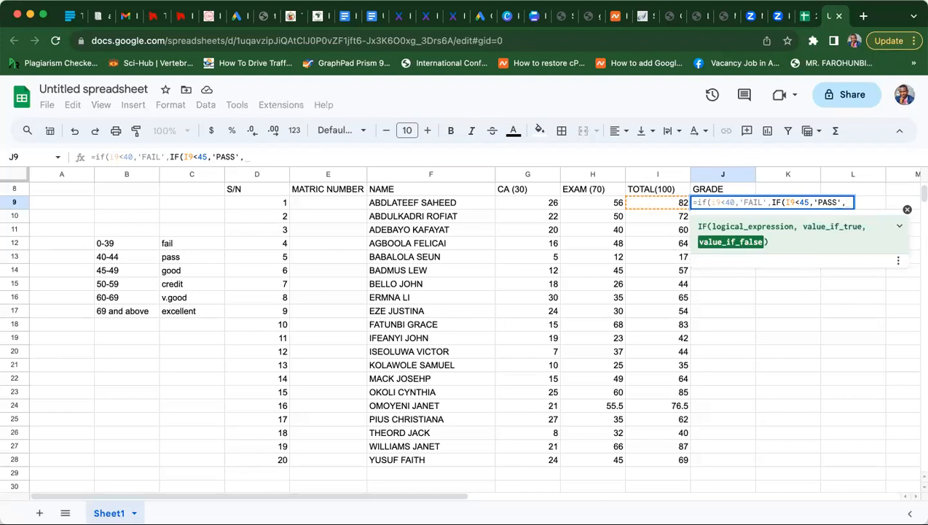
{"action": "type", "text": "IF("}
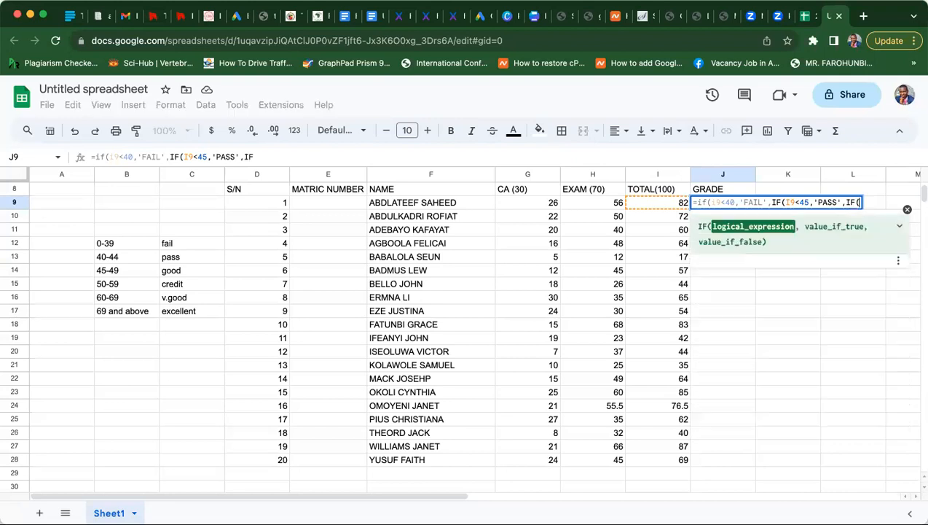
{"action": "type", "text": "I9"}
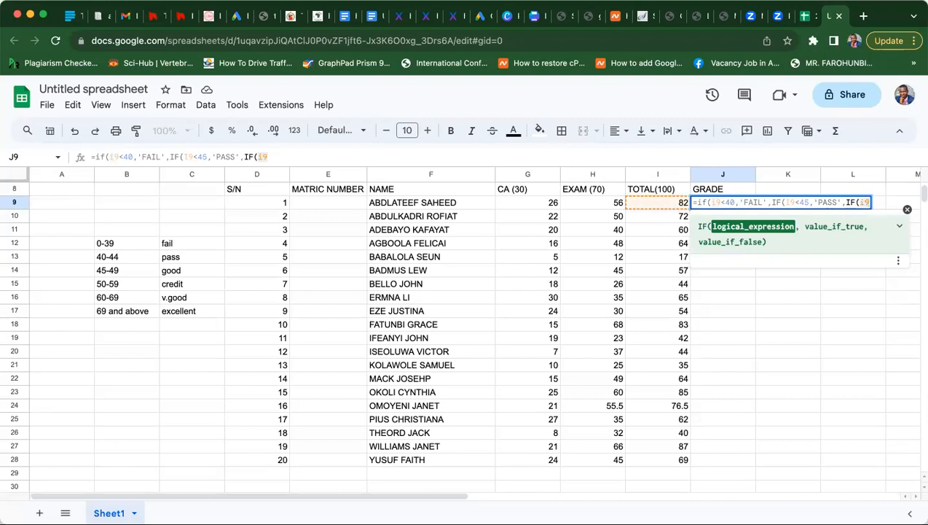
{"action": "type", "text": "<50,'"}
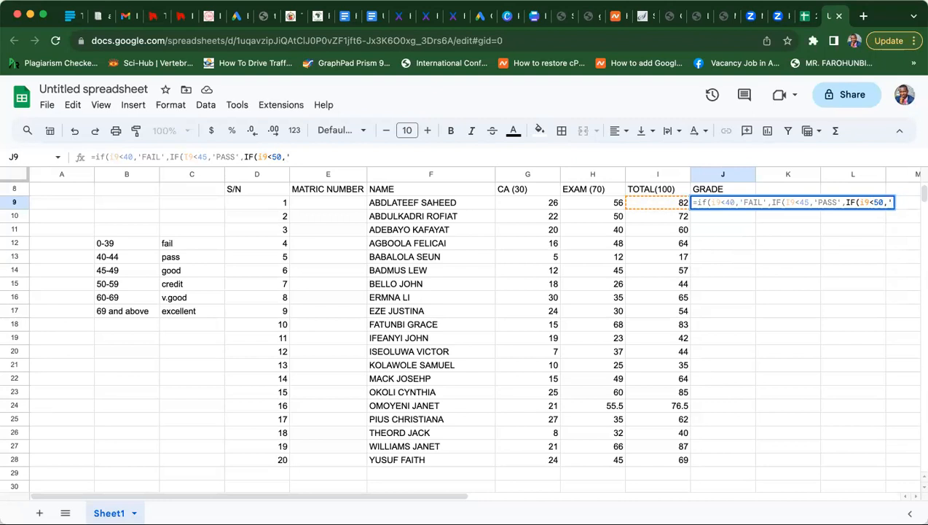
{"action": "type", "text": "GOOD'"}
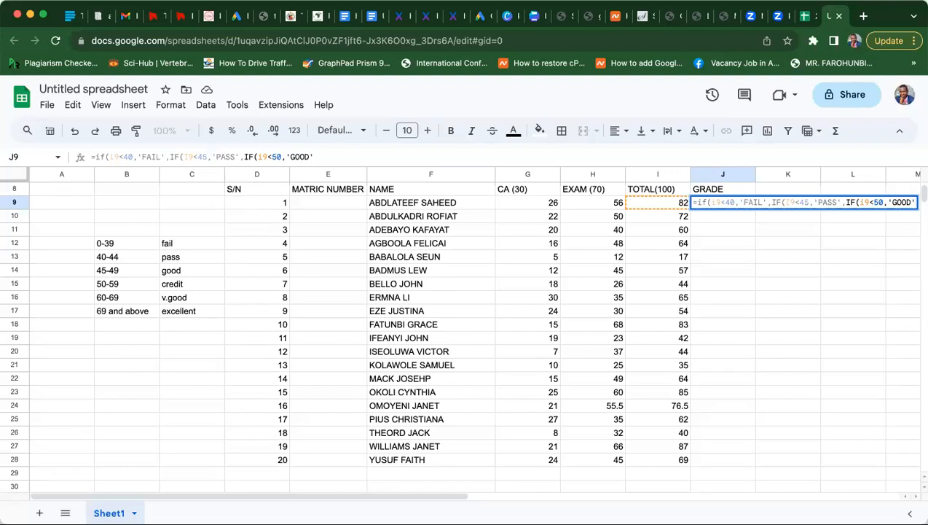
{"action": "type", "text": ","}
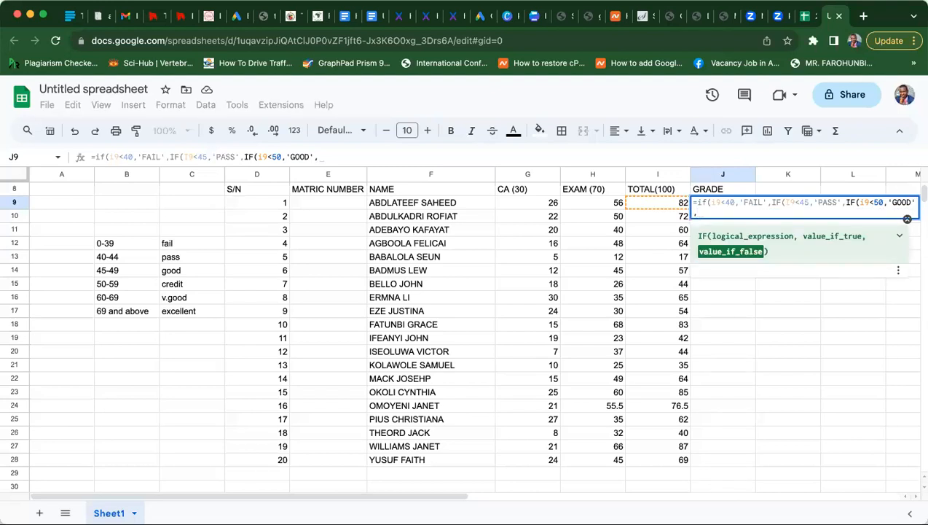
{"action": "type", "text": "if("}
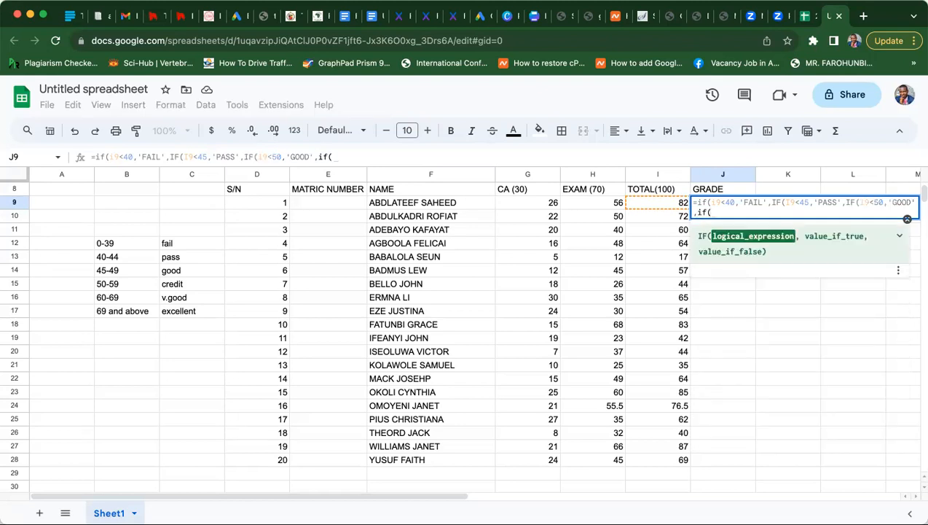
{"action": "type", "text": "I9"}
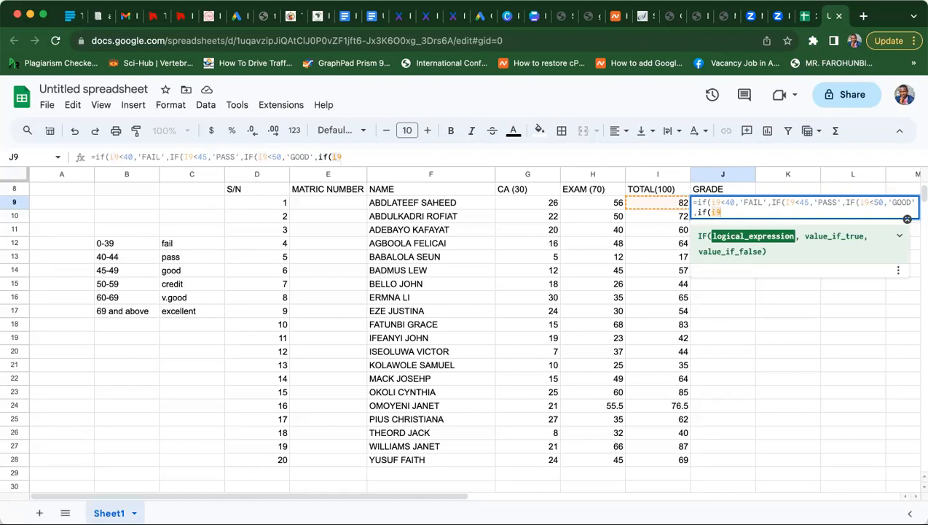
{"action": "type", "text": "<"}
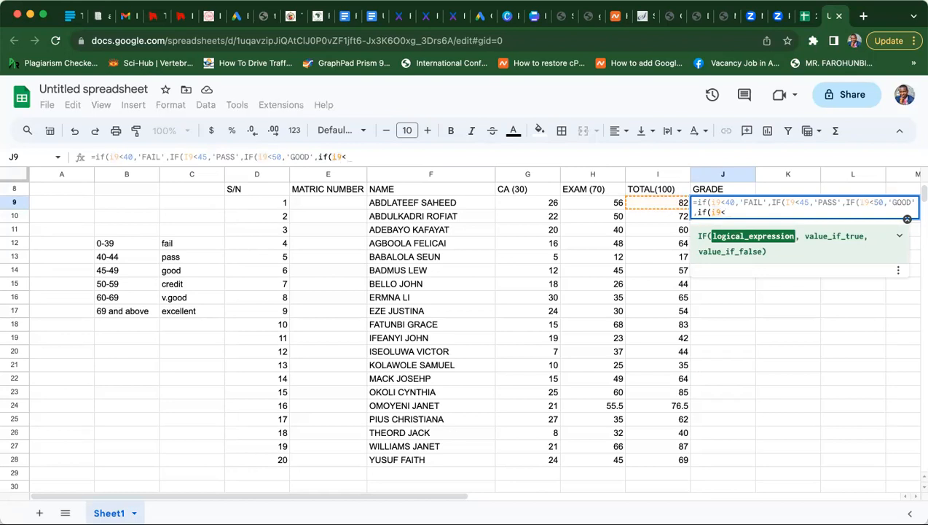
{"action": "type", "text": "60"}
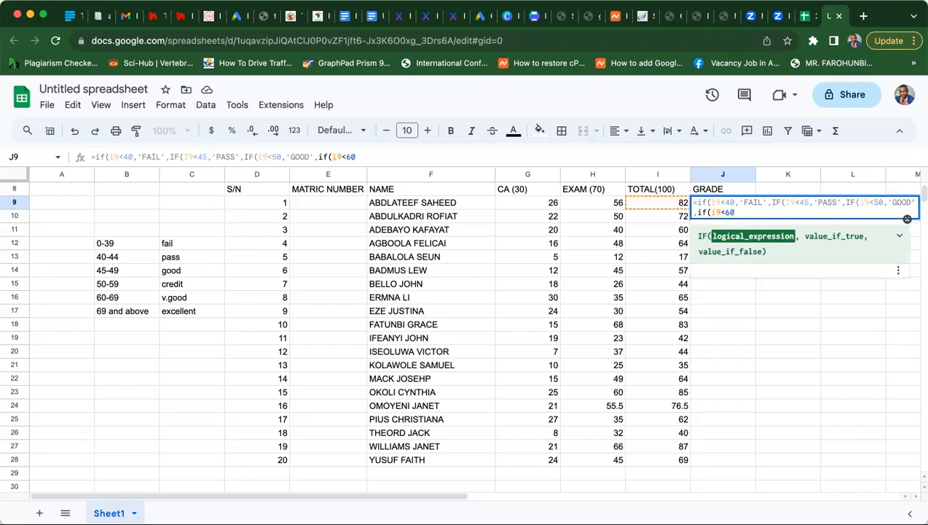
{"action": "type", "text": ","}
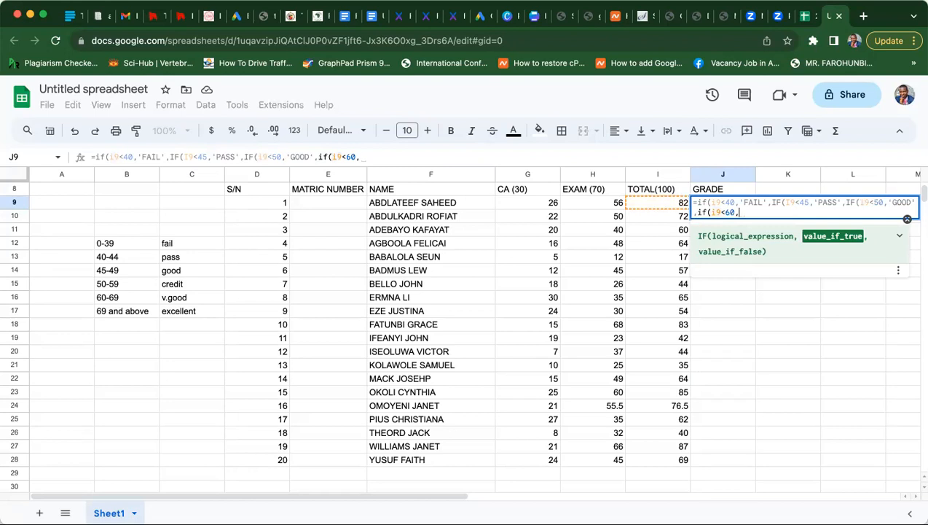
{"action": "type", "text": "'"}
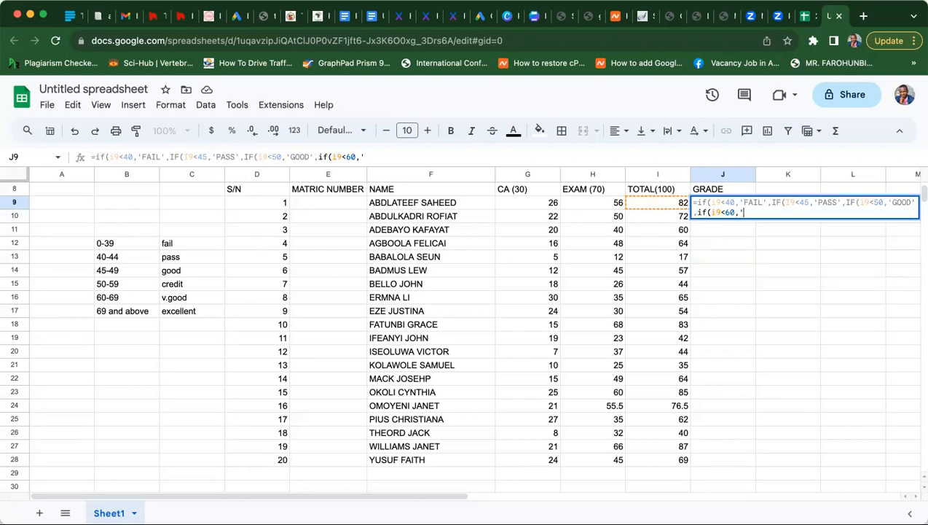
{"action": "type", "text": "CREDIT',if"}
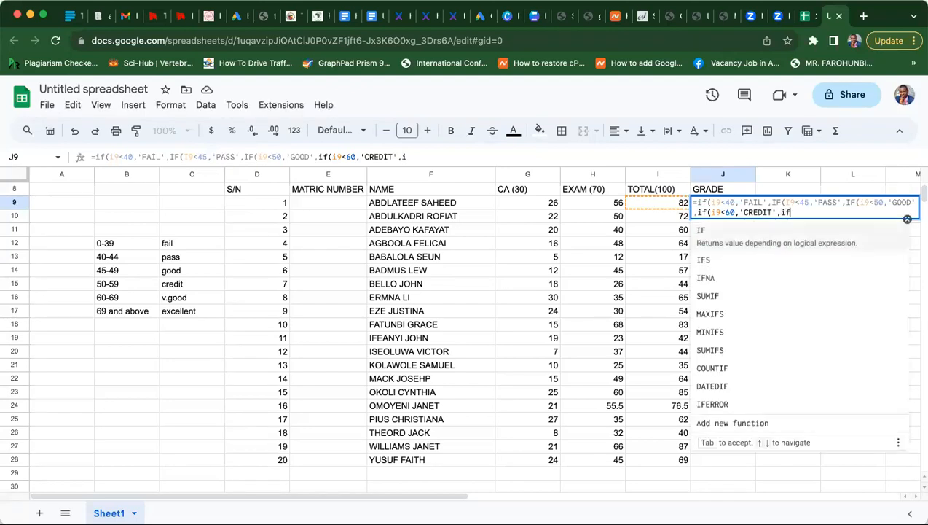
{"action": "type", "text": "("}
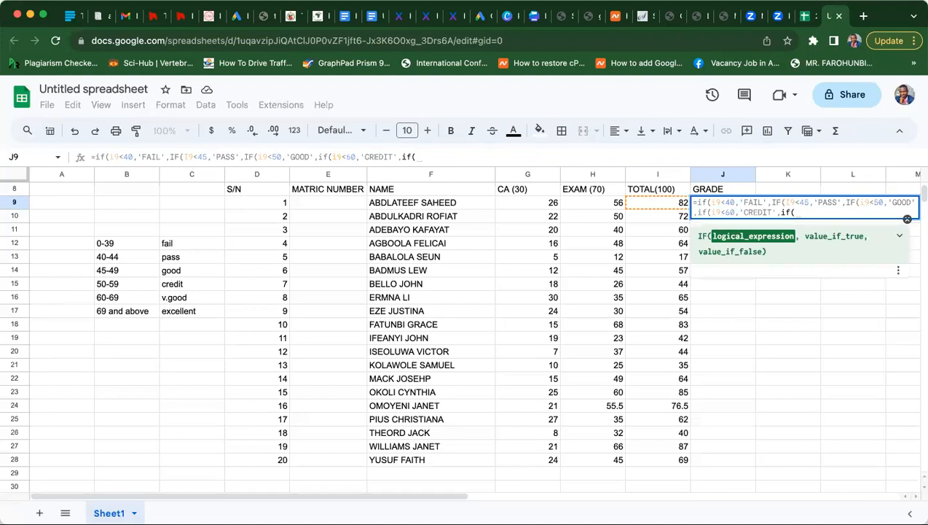
{"action": "type", "text": "i9"}
{"action": "type", "text": ">60"}
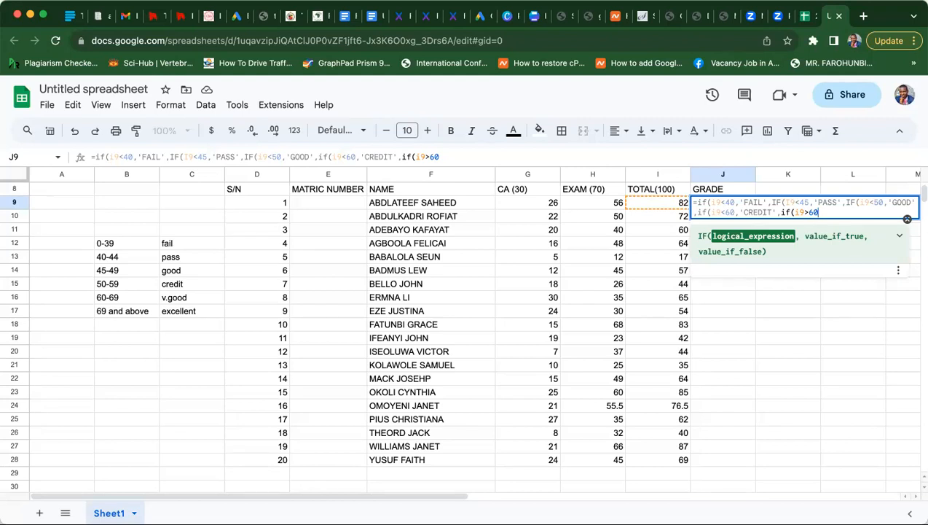
{"action": "type", "text": ","}
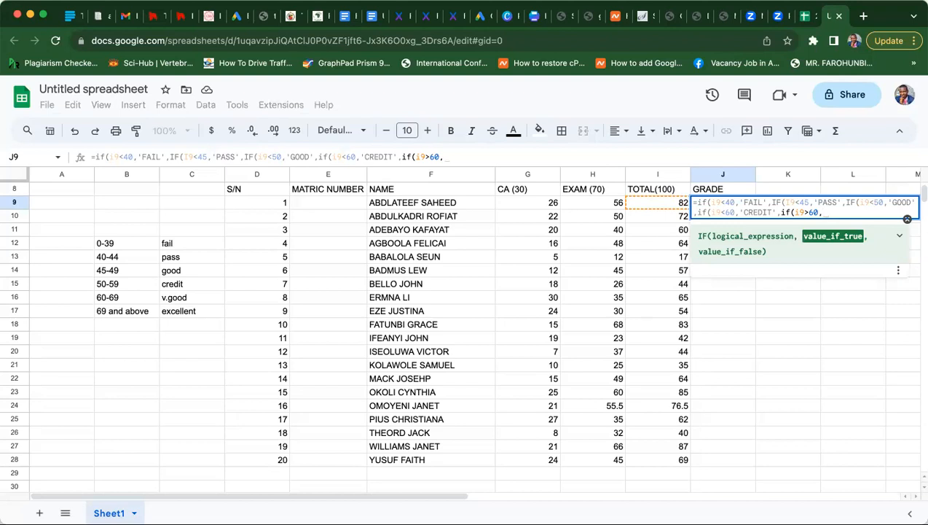
{"action": "type", "text": "'"}
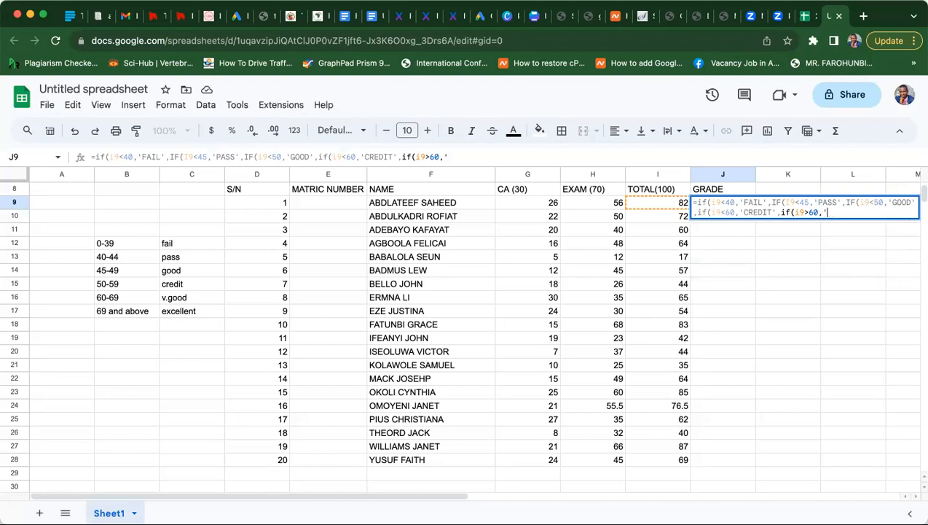
{"action": "type", "text": "VERY GOOD',"}
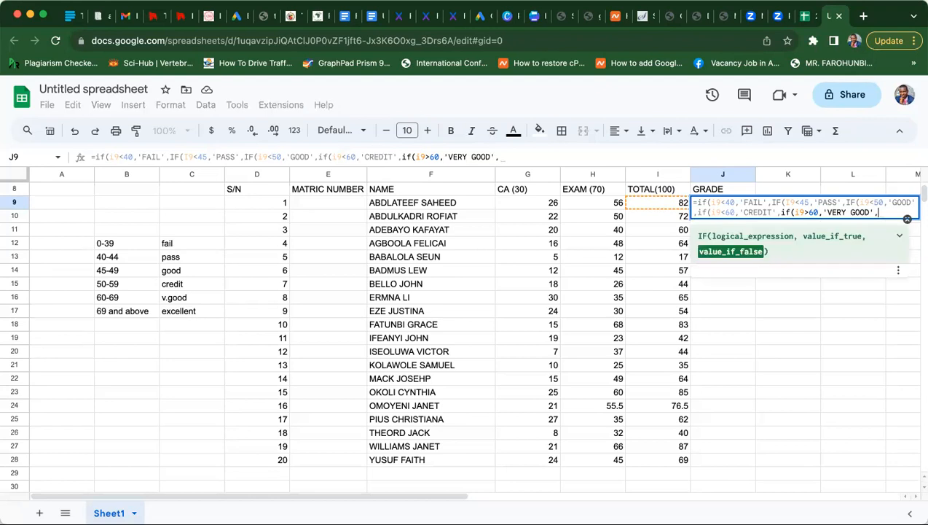
{"action": "type", "text": "if("}
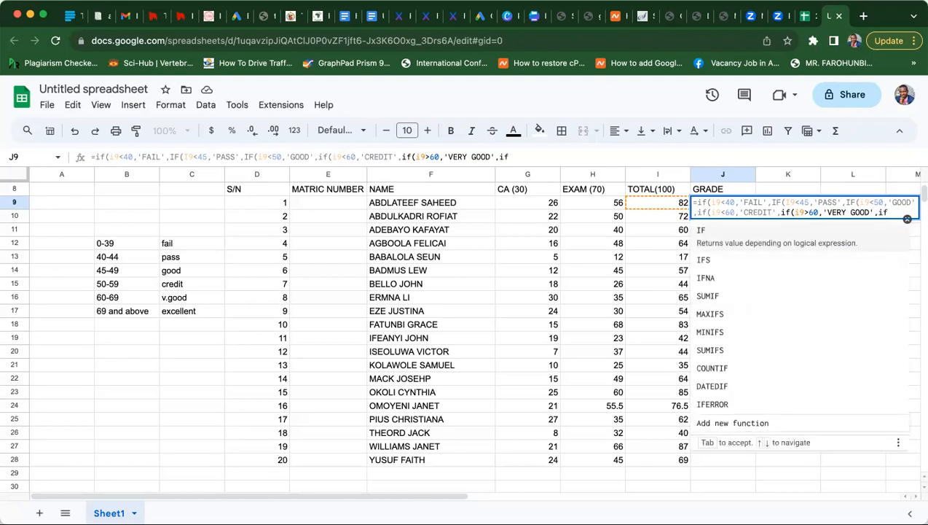
{"action": "type", "text": "i9"}
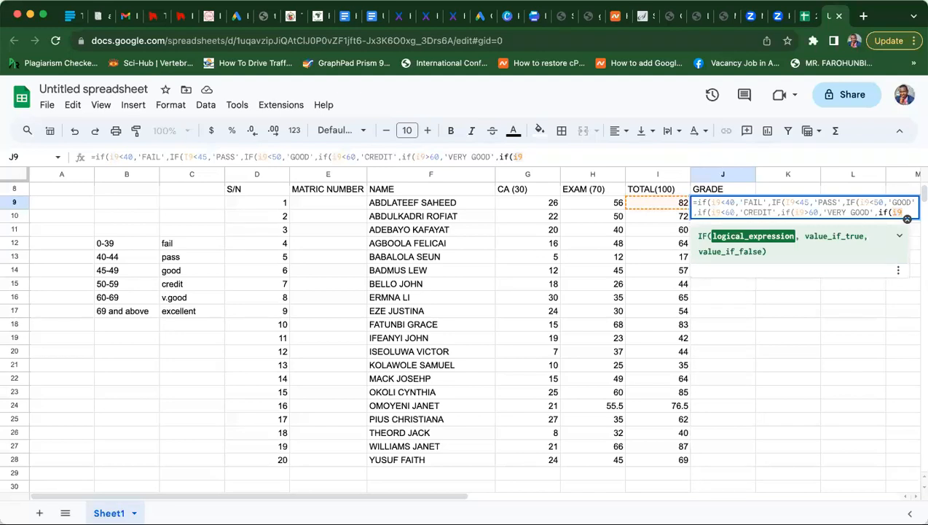
{"action": "type", "text": "<"}
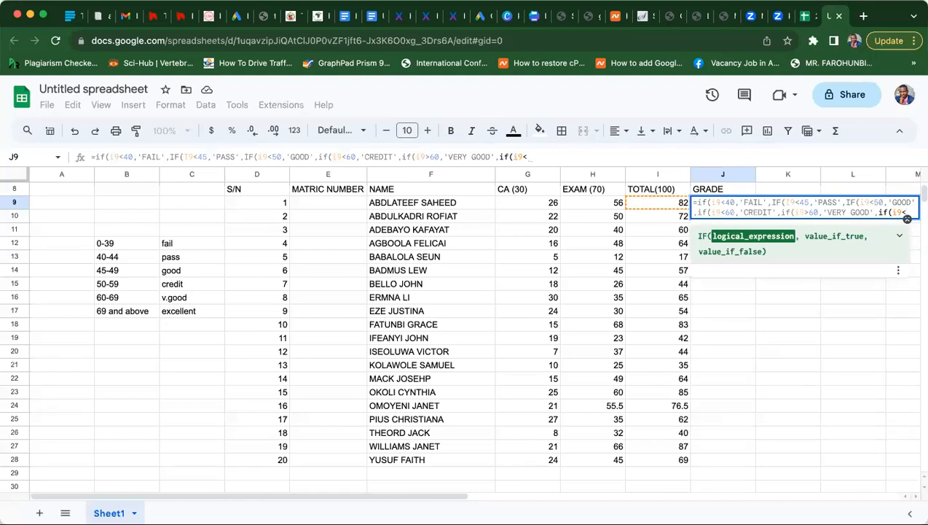
- Finish J9's formula with EXCELLENT above 69, close all brackets and enter it
{"action": "key", "text": "BackSpace"}
{"action": "type", "text": "69"}
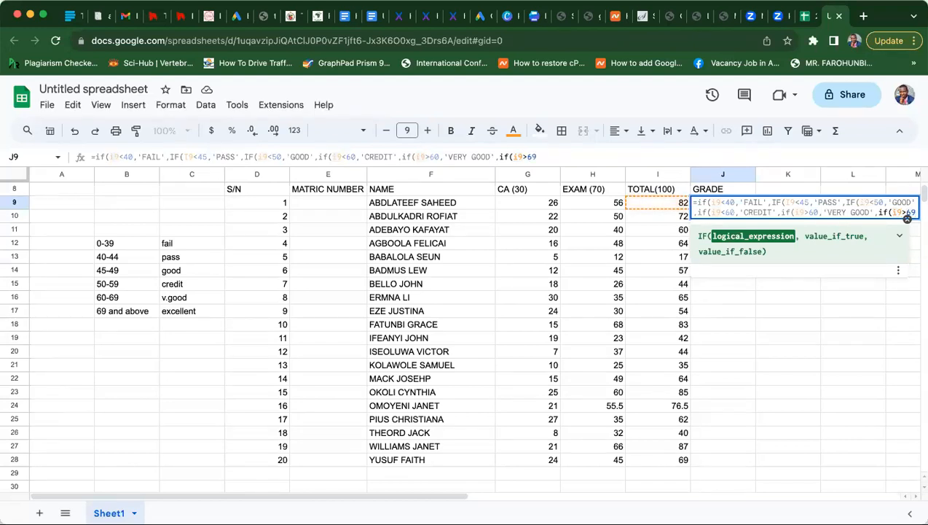
{"action": "type", "text": ","}
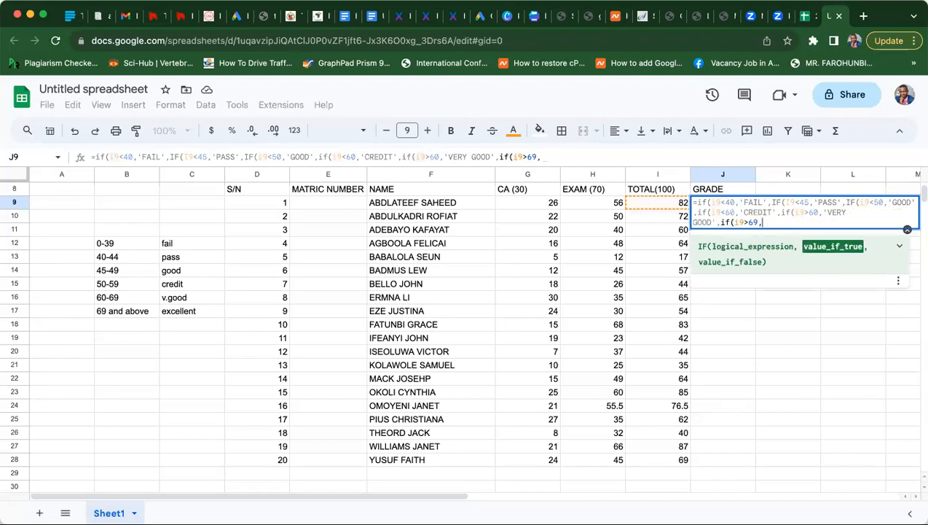
{"action": "type", "text": "'"}
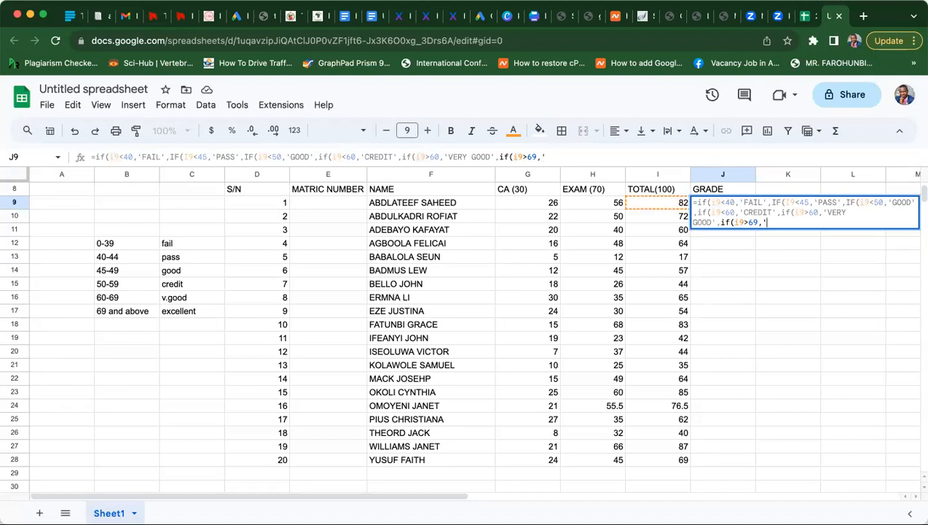
{"action": "type", "text": "EXCELLENT"}
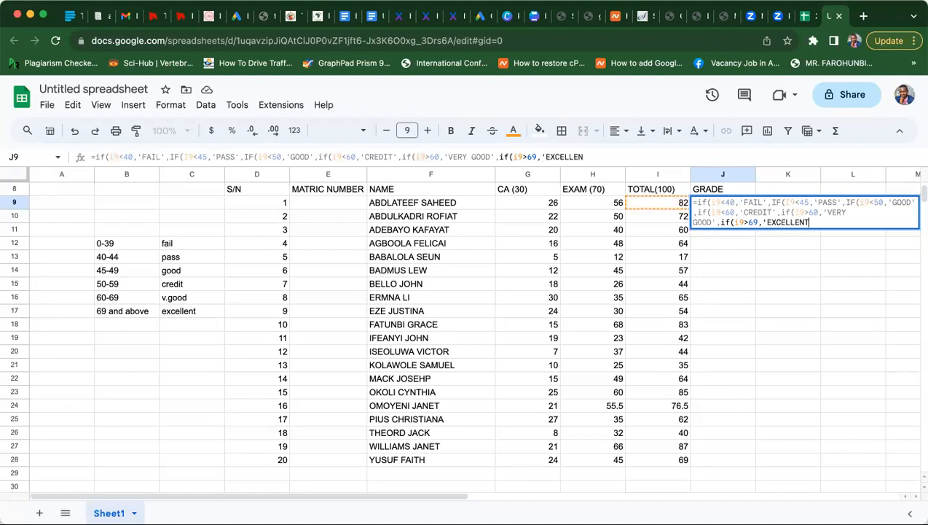
{"action": "type", "text": "'"}
{"action": "type", "text": ")))"}
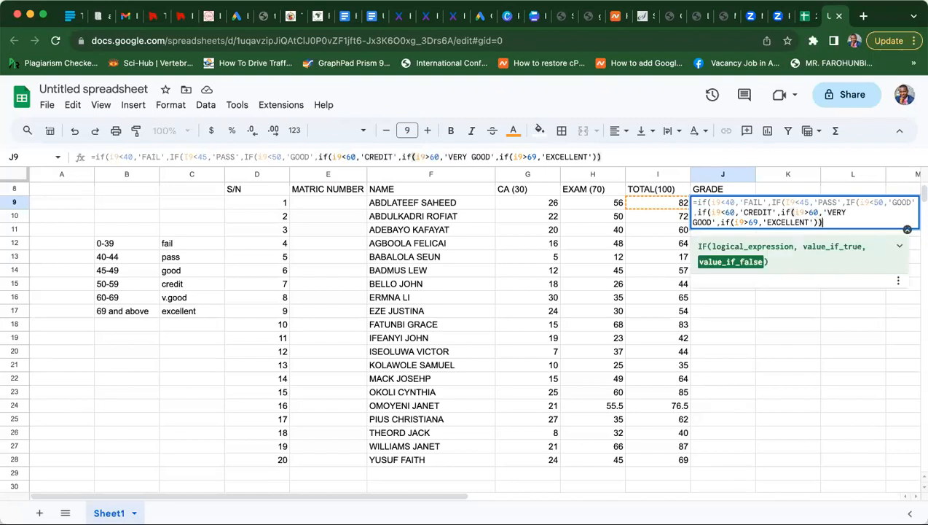
{"action": "type", "text": "))"}
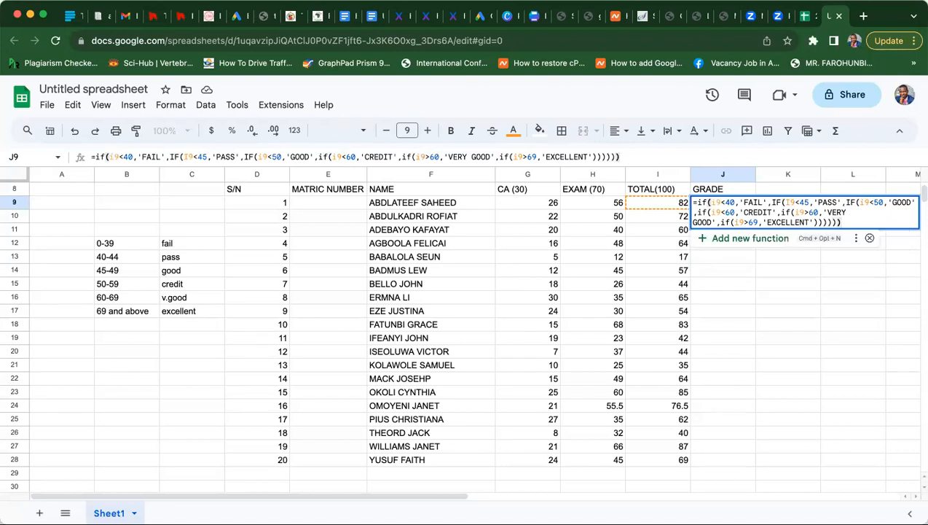
{"action": "key", "text": "Return"}
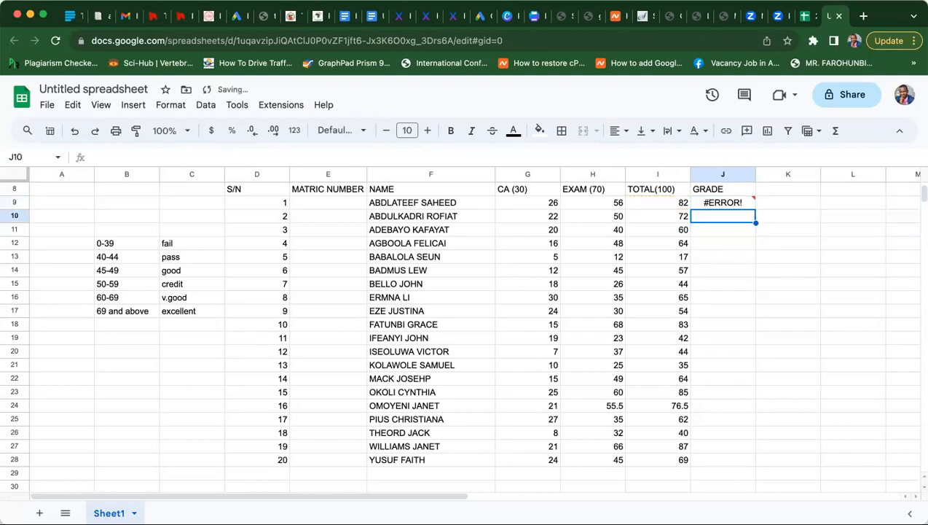
- Fill J9's grade formula down to J28 for all twenty students
{"action": "left_click", "coordinate": [729, 203]}
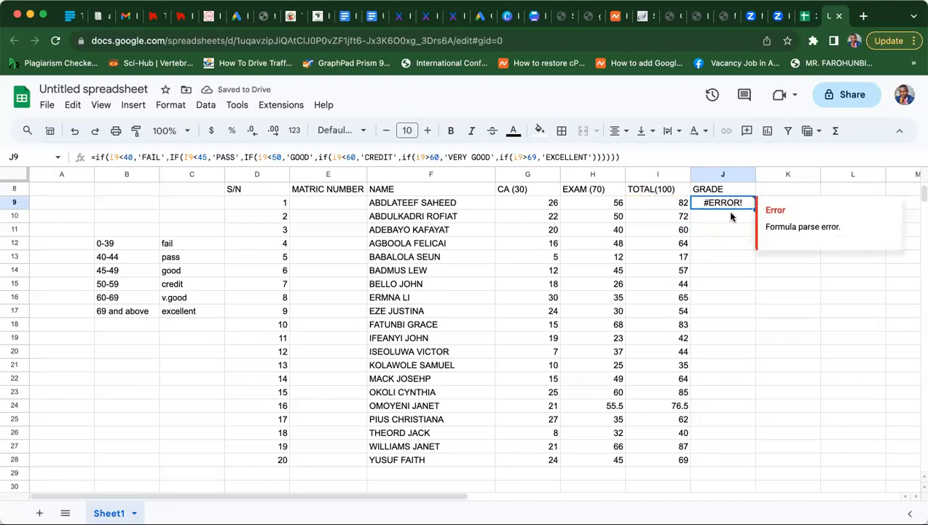
{"action": "left_click", "coordinate": [733, 230]}
{"action": "left_click", "coordinate": [744, 207]}
{"action": "left_click_drag", "start_coordinate": [756, 208], "coordinate": [759, 288]}
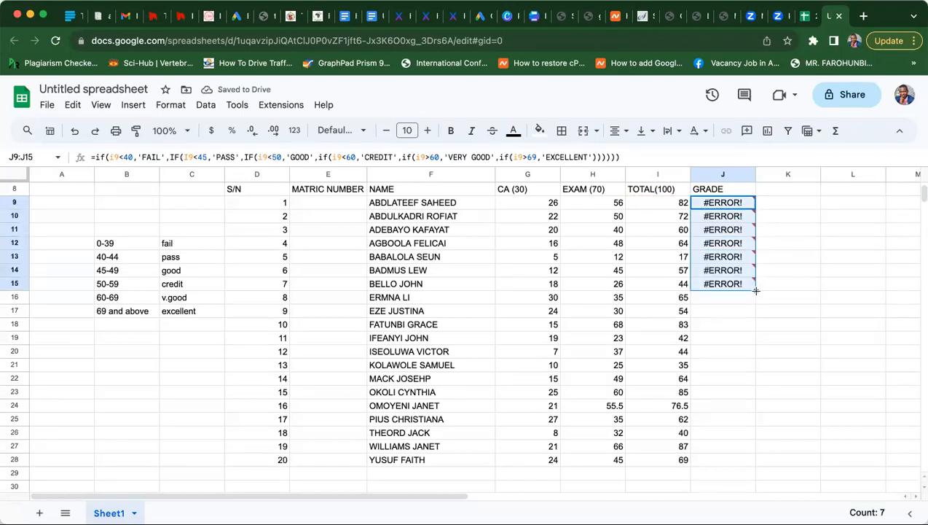
{"action": "left_click_drag", "start_coordinate": [755, 290], "coordinate": [756, 464]}
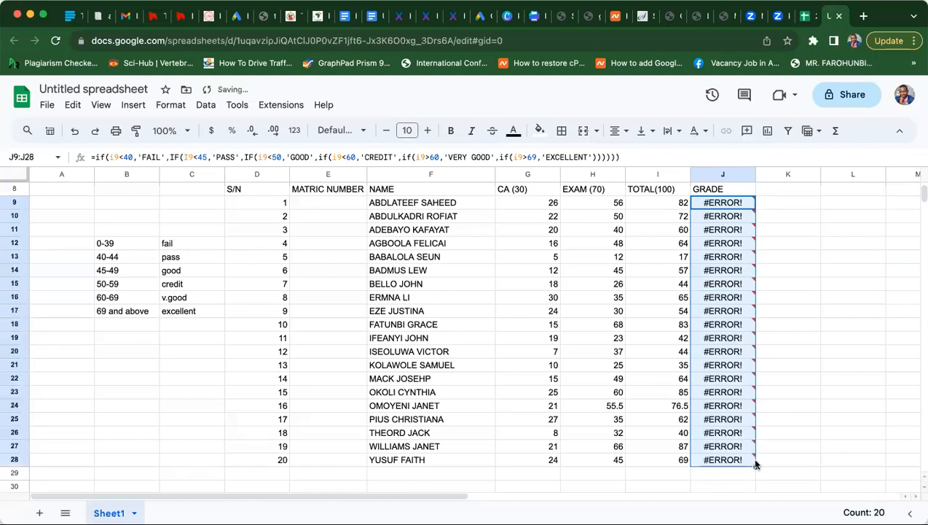
{"action": "left_click", "coordinate": [718, 208]}
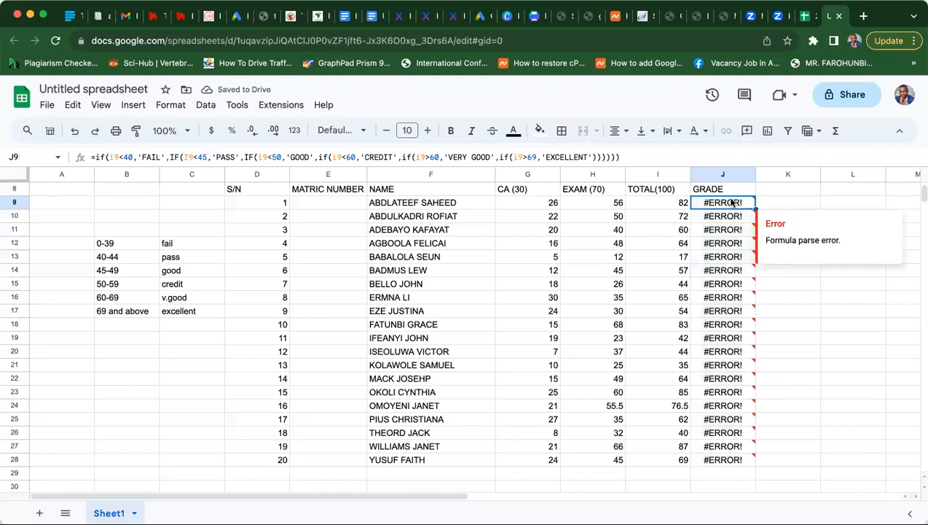
- In J9's formula, replace the single quotes around FAIL and PASS with double quotes
{"action": "left_click", "coordinate": [435, 156]}
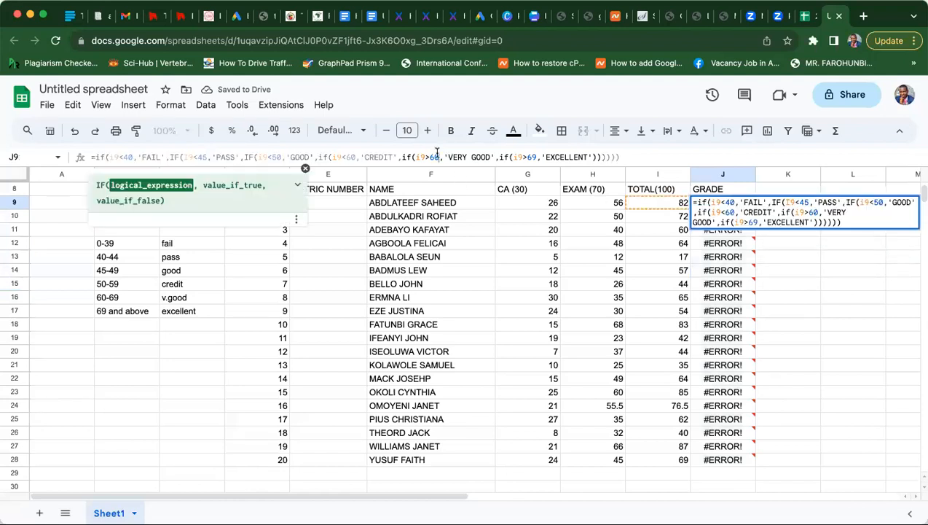
{"action": "left_click", "coordinate": [157, 157]}
{"action": "left_click", "coordinate": [185, 157]}
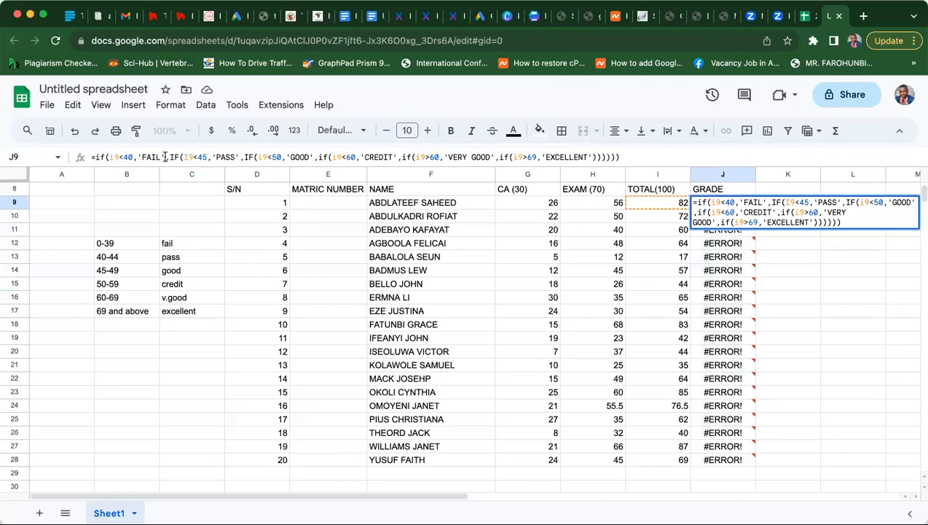
{"action": "key", "text": "BackSpace"}
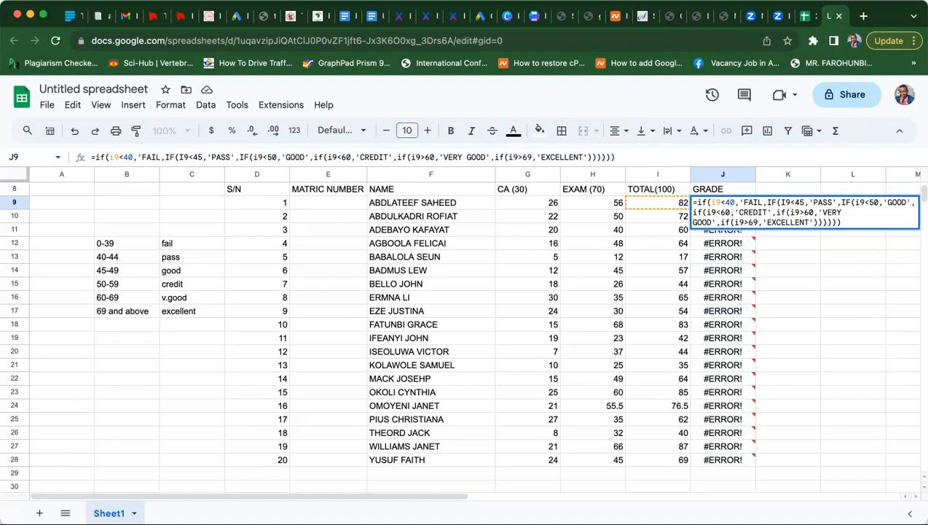
{"action": "type", "text": "'"}
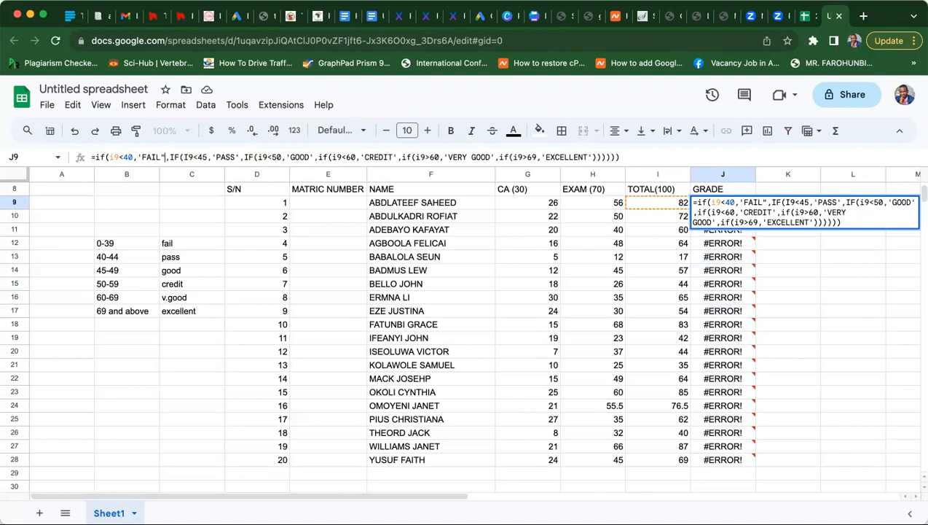
{"action": "key", "text": "Left"}
{"action": "key", "text": "Left"}
{"action": "key", "text": "Left"}
{"action": "key", "text": "Left"}
{"action": "key", "text": "Left"}
{"action": "key", "text": "BackSpace"}
{"action": "type", "text": "\""}
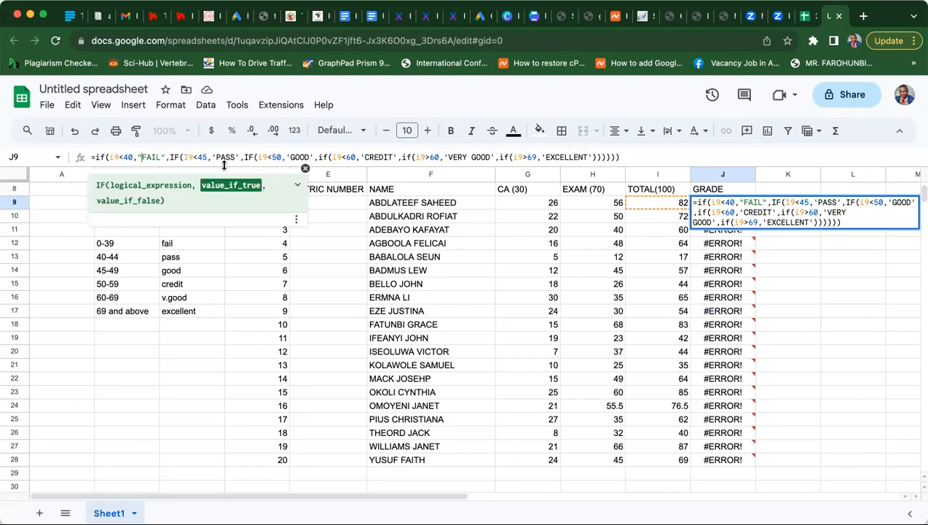
{"action": "left_click", "coordinate": [217, 158]}
{"action": "key", "text": "BackSpace"}
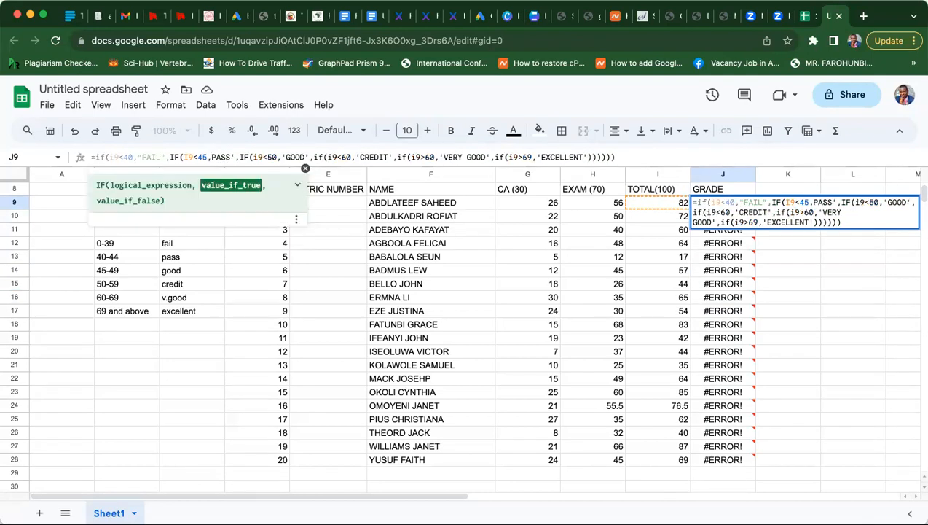
{"action": "type", "text": "\""}
{"action": "key", "text": "Right"}
{"action": "key", "text": "Right"}
{"action": "key", "text": "Right"}
{"action": "key", "text": "Right"}
{"action": "key", "text": "Right"}
{"action": "key", "text": "BackSpace"}
{"action": "type", "text": "\""}
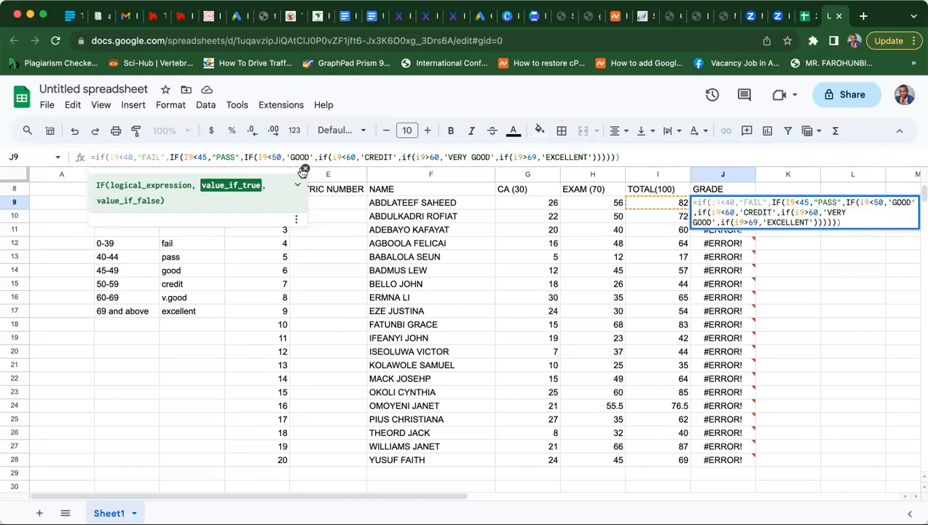
- Switch the quotes around the GOOD and CREDIT labels to double quotes
{"action": "left_click", "coordinate": [292, 157]}
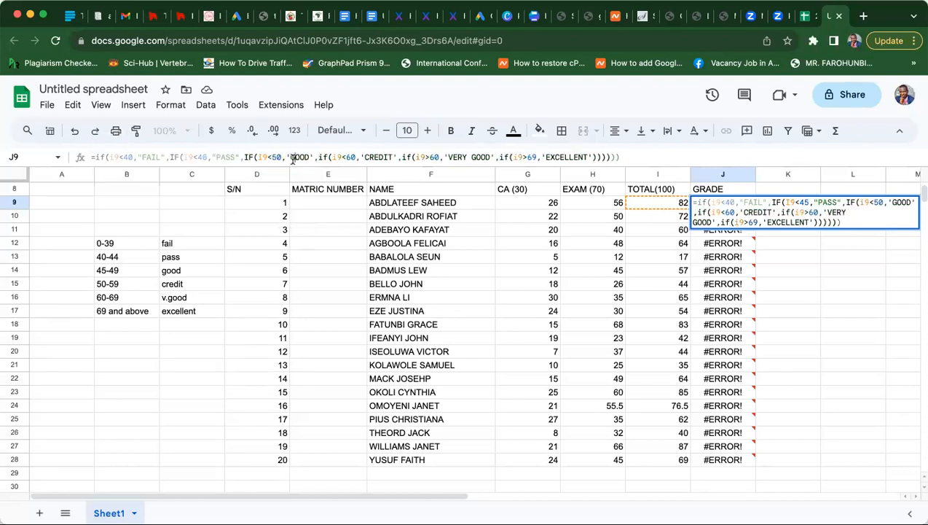
{"action": "key", "text": "BackSpace"}
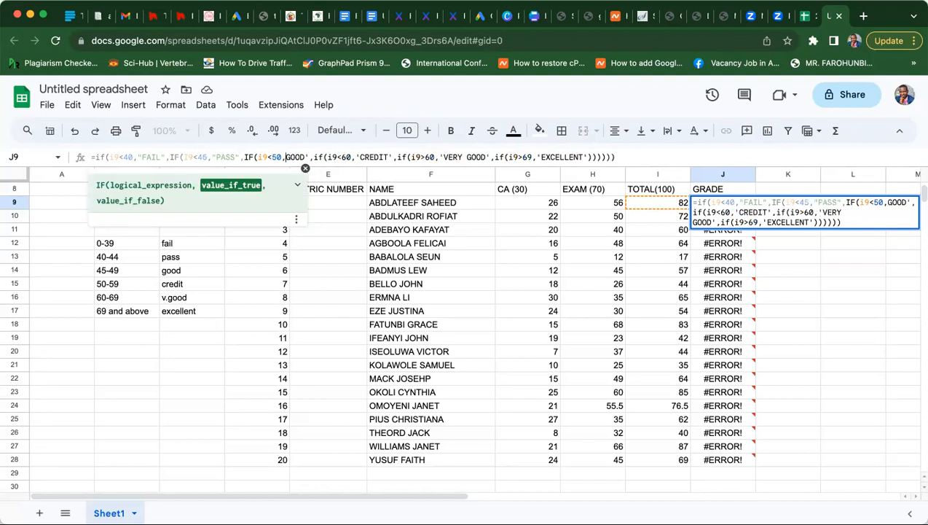
{"action": "type", "text": "\""}
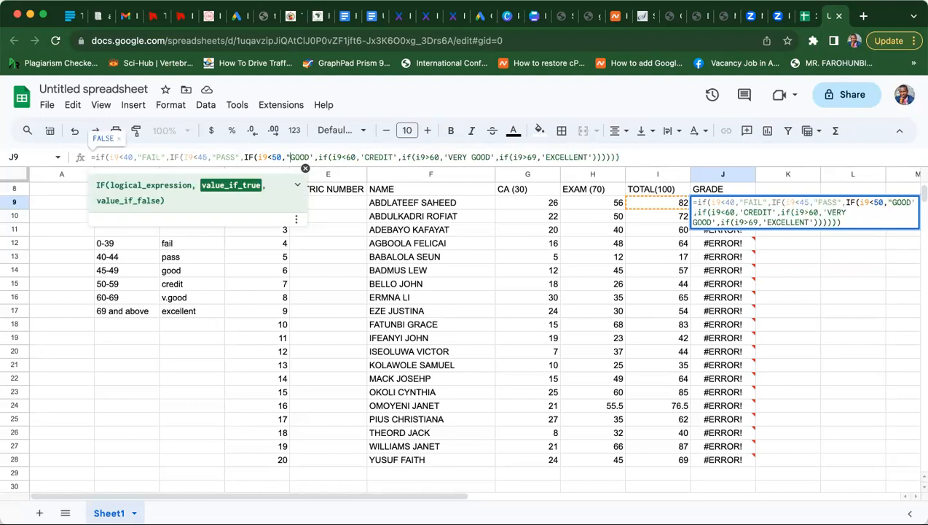
{"action": "key", "text": "Right"}
{"action": "key", "text": "Right"}
{"action": "key", "text": "BackSpace"}
{"action": "type", "text": "\""}
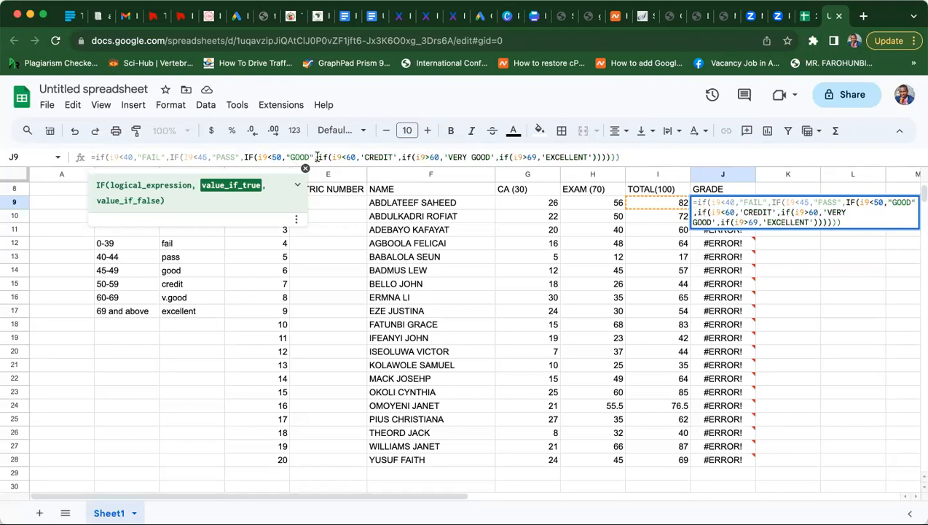
{"action": "left_click", "coordinate": [365, 158]}
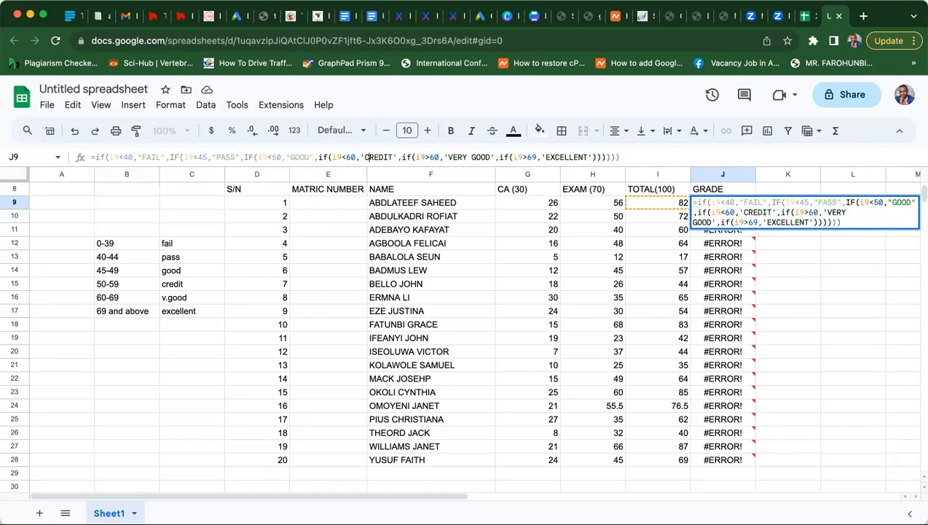
{"action": "key", "text": "BackSpace"}
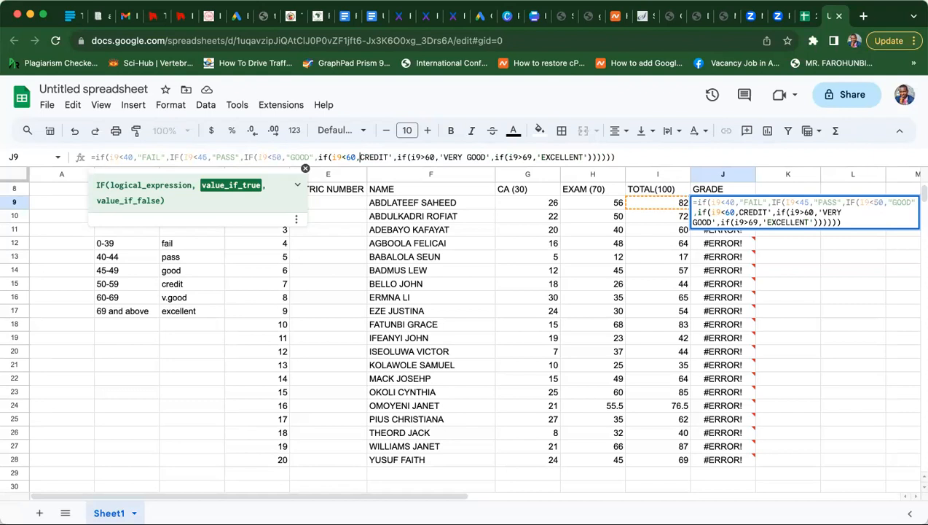
{"action": "type", "text": "\""}
{"action": "key", "text": "Right"}
{"action": "key", "text": "Right"}
{"action": "key", "text": "Right"}
{"action": "key", "text": "Right"}
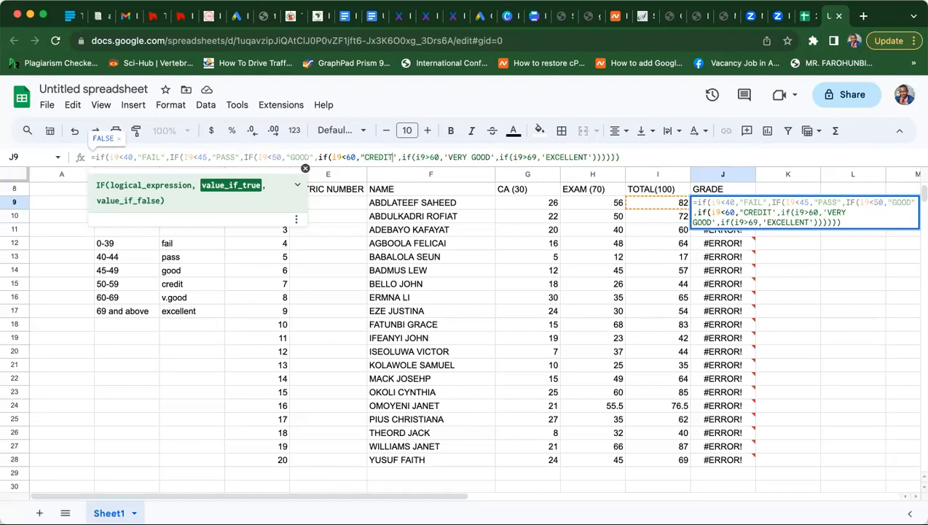
{"action": "key", "text": "BackSpace"}
{"action": "type", "text": "\"FAIL\""}
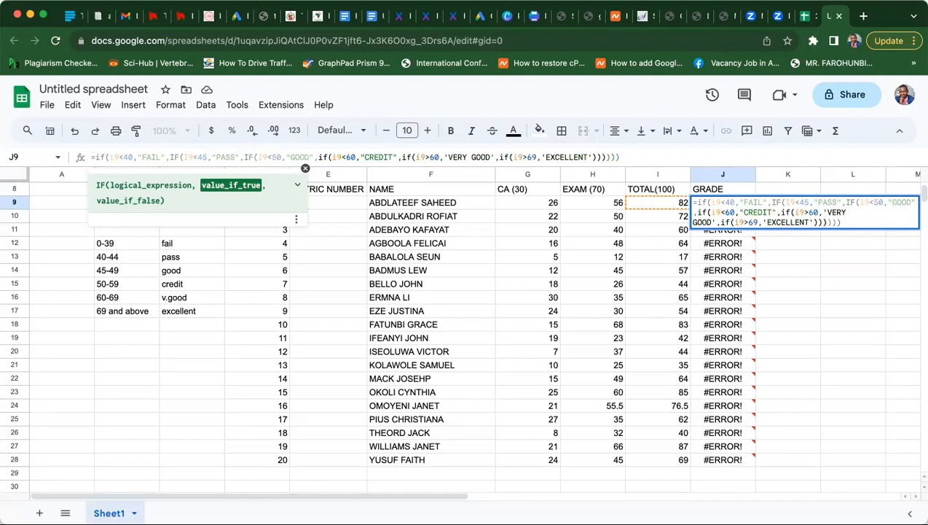
{"action": "key", "text": "Right"}
- Double-quote VERY GOOD and EXCELLENT and commit the formula so J9 shows VERY GOOD
{"action": "key", "text": "Right"}
{"action": "key", "text": "Right"}
{"action": "key", "text": "Right"}
{"action": "key", "text": "Right"}
{"action": "key", "text": "Right"}
{"action": "key", "text": "Right"}
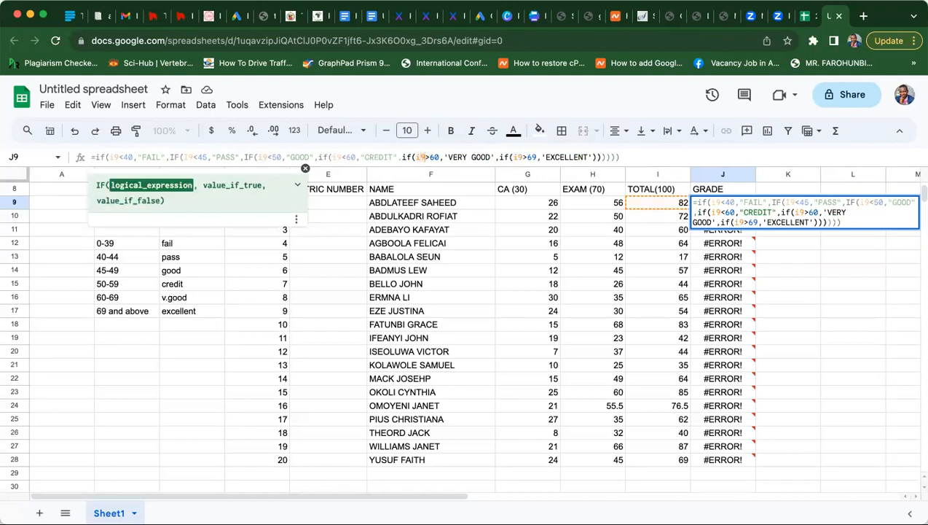
{"action": "key", "text": "Right"}
{"action": "key", "text": "Right"}
{"action": "key", "text": "Right"}
{"action": "key", "text": "Right"}
{"action": "key", "text": "BackSpace"}
{"action": "type", "text": "\""}
{"action": "key", "text": "Right"}
{"action": "key", "text": "Right"}
{"action": "key", "text": "Right"}
{"action": "key", "text": "Right"}
{"action": "key", "text": "Right"}
{"action": "key", "text": "Right"}
{"action": "key", "text": "Right"}
{"action": "key", "text": "Right"}
{"action": "key", "text": "Right"}
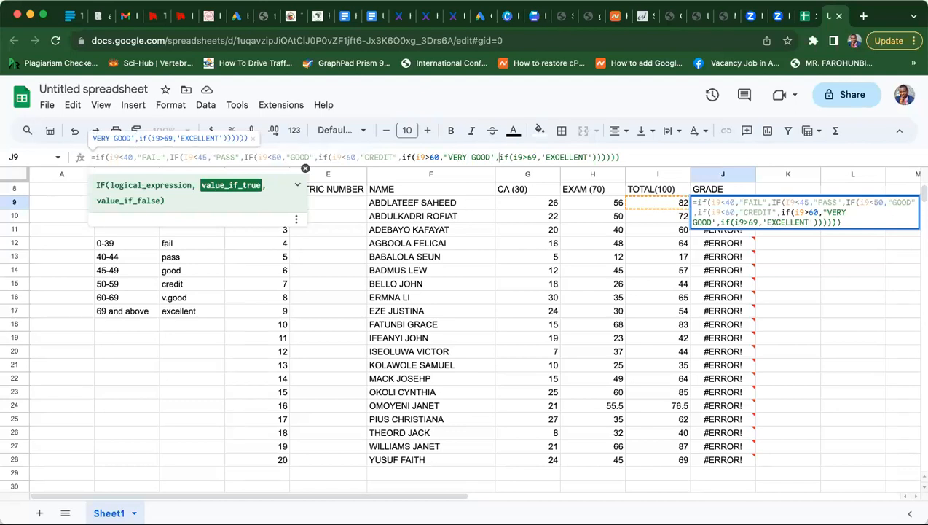
{"action": "key", "text": "BackSpace"}
{"action": "type", "text": "\""}
{"action": "key", "text": "Right"}
{"action": "key", "text": "Right"}
{"action": "key", "text": "Right"}
{"action": "key", "text": "Right"}
{"action": "key", "text": "Right"}
{"action": "key", "text": "Right"}
{"action": "key", "text": "Right"}
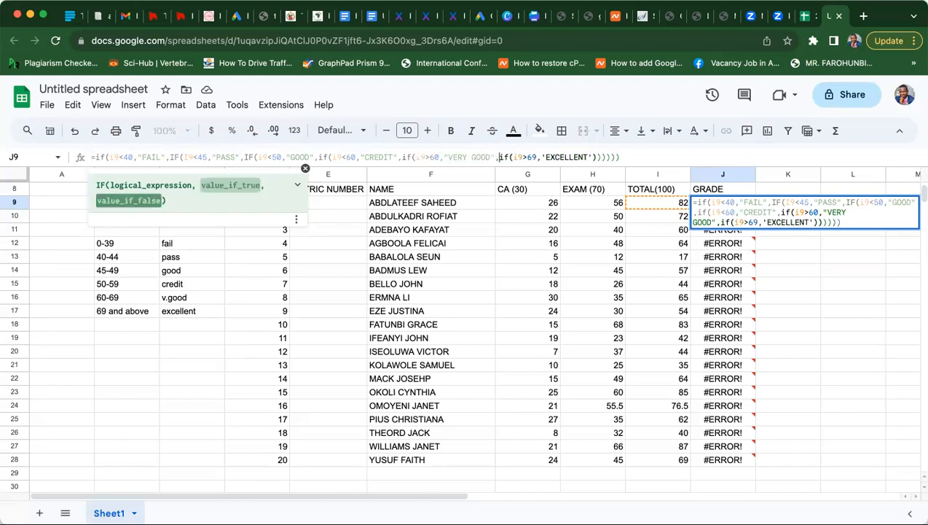
{"action": "key", "text": "Right"}
{"action": "key", "text": "Right"}
{"action": "key", "text": "Right"}
{"action": "key", "text": "Delete"}
{"action": "type", "text": "\""}
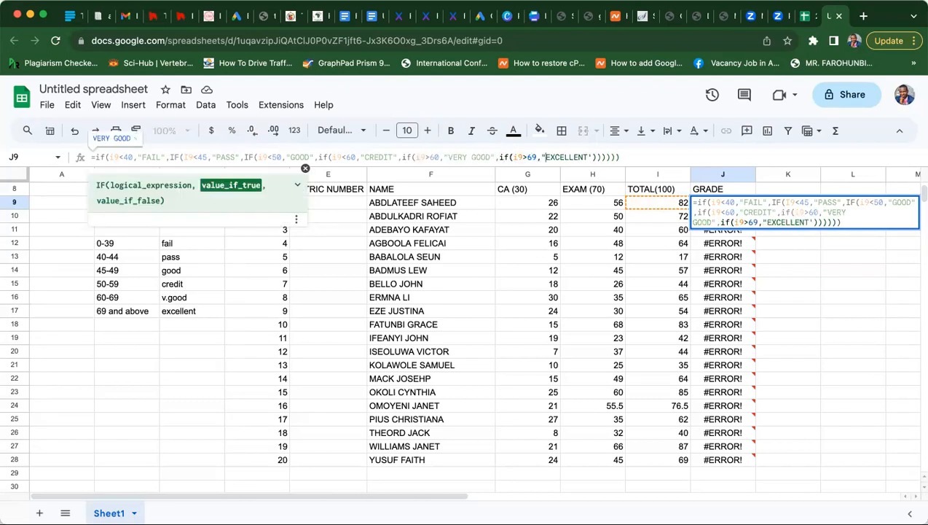
{"action": "key", "text": "Right"}
{"action": "key", "text": "Right"}
{"action": "key", "text": "Right"}
{"action": "key", "text": "Right"}
{"action": "key", "text": "Right"}
{"action": "key", "text": "Right"}
{"action": "key", "text": "Right"}
{"action": "key", "text": "Right"}
{"action": "key", "text": "Right"}
{"action": "key", "text": "Right"}
{"action": "key", "text": "BackSpace"}
{"action": "type", "text": "\""}
{"action": "key", "text": "Return"}
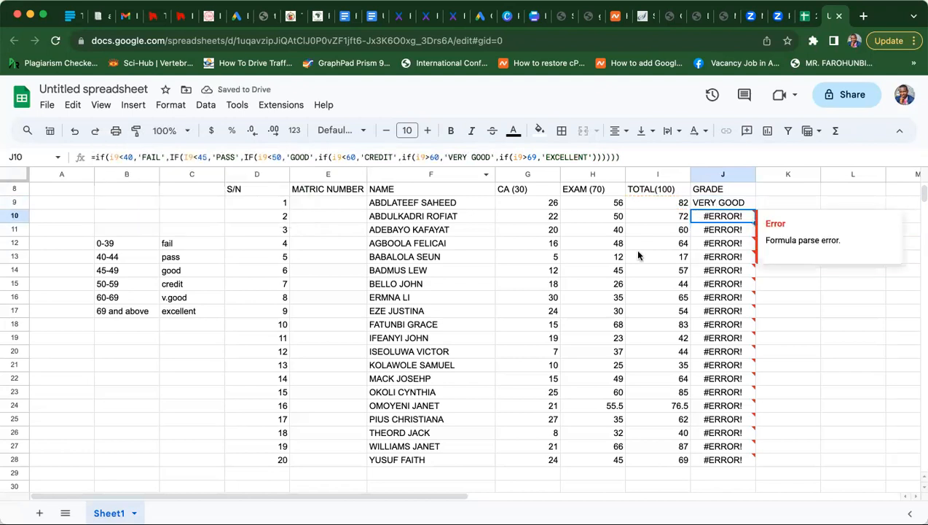
- Clear the #ERROR! cells J10:J28 below the working J9 formula
{"action": "left_click", "coordinate": [712, 204]}
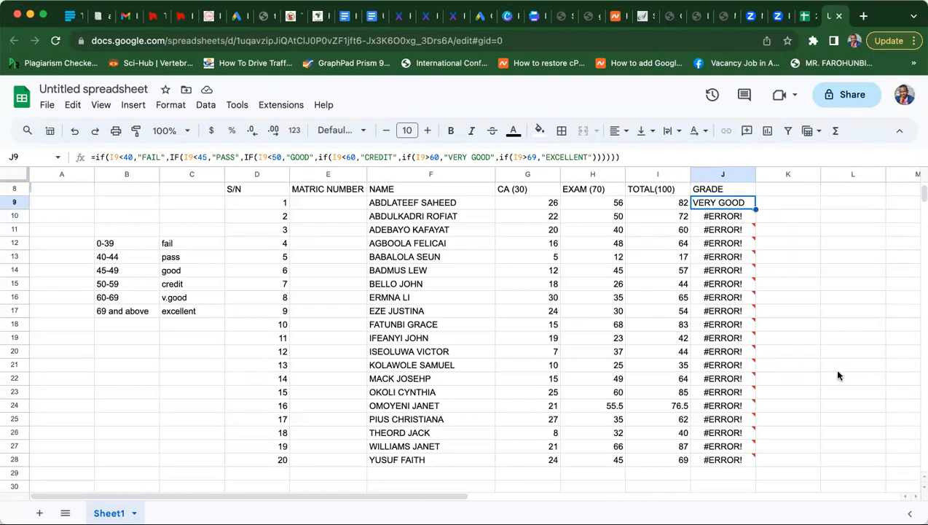
{"action": "left_click", "coordinate": [838, 366]}
{"action": "left_click", "coordinate": [720, 217]}
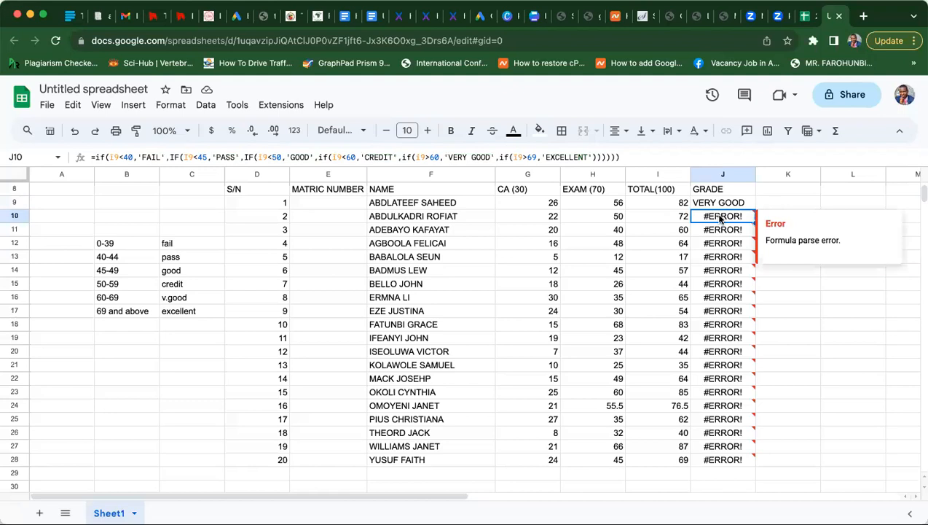
{"action": "left_click_drag", "start_coordinate": [719, 217], "coordinate": [722, 462]}
{"action": "key", "text": "Delete"}
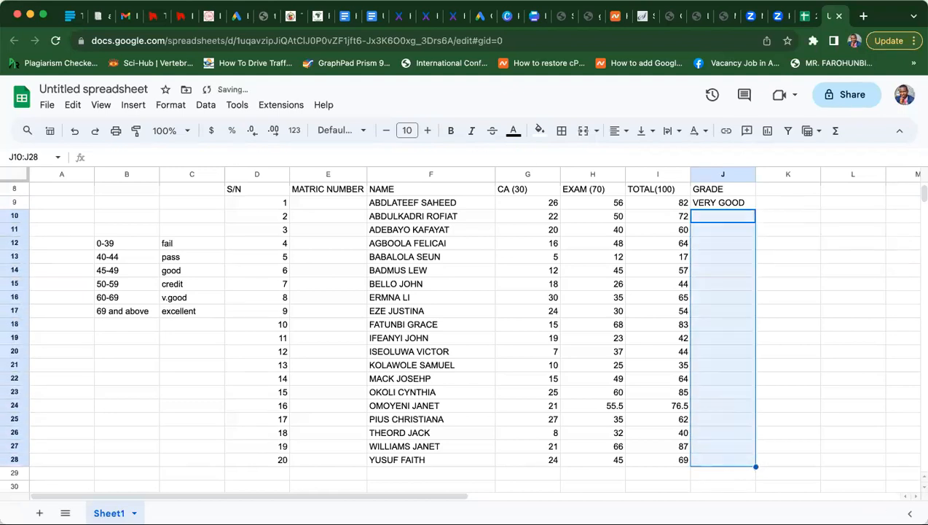
{"action": "left_click", "coordinate": [784, 287]}
- Fill the corrected J9 grade formula down to J28
{"action": "left_click", "coordinate": [725, 208]}
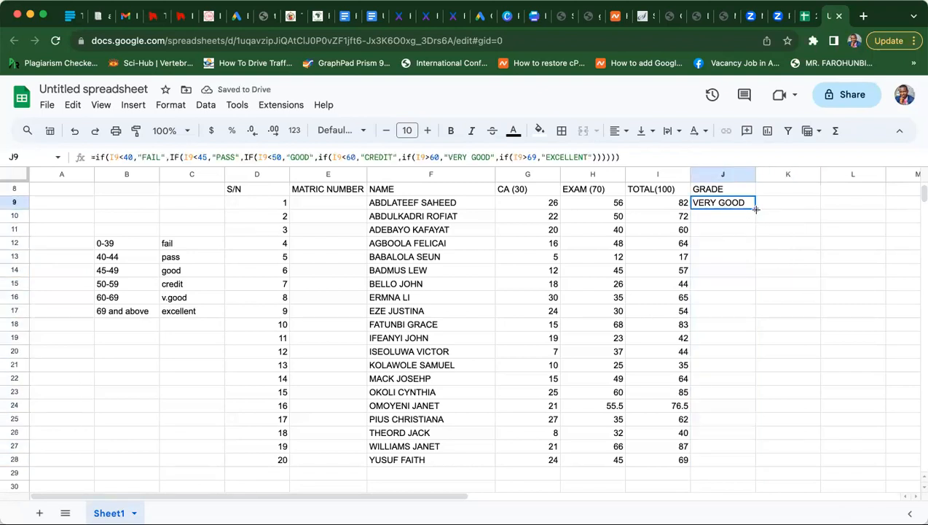
{"action": "left_click_drag", "start_coordinate": [756, 209], "coordinate": [749, 463]}
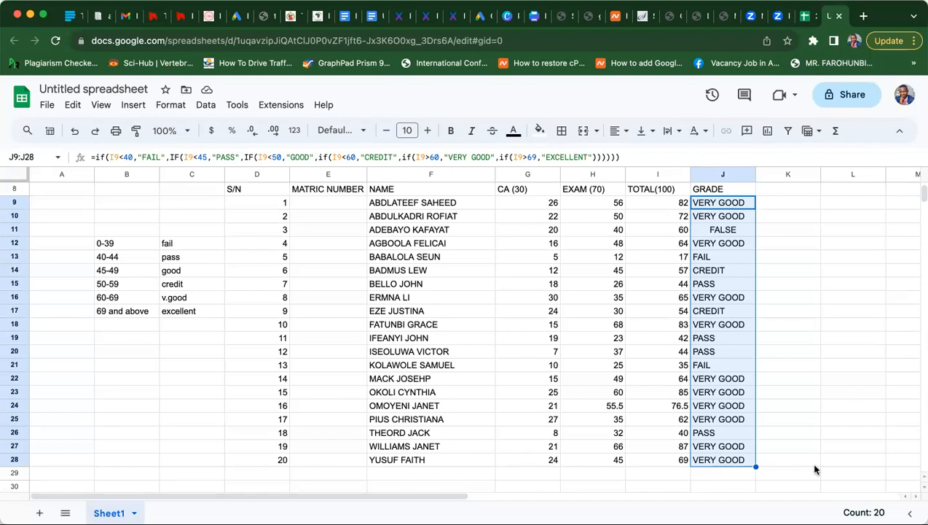
{"action": "left_click", "coordinate": [716, 204]}
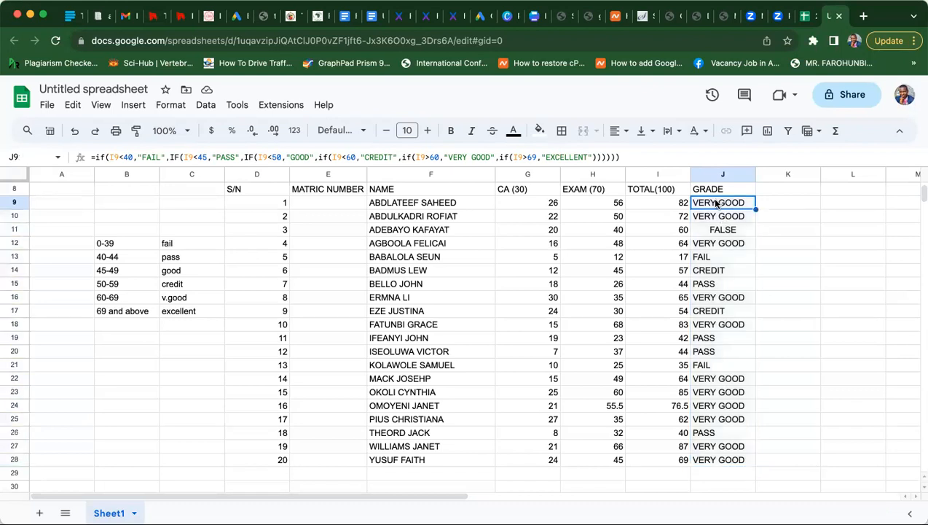
- Change the VERY GOOD test to I9<70 and refill the formula down J9:J28
{"action": "left_click", "coordinate": [431, 158]}
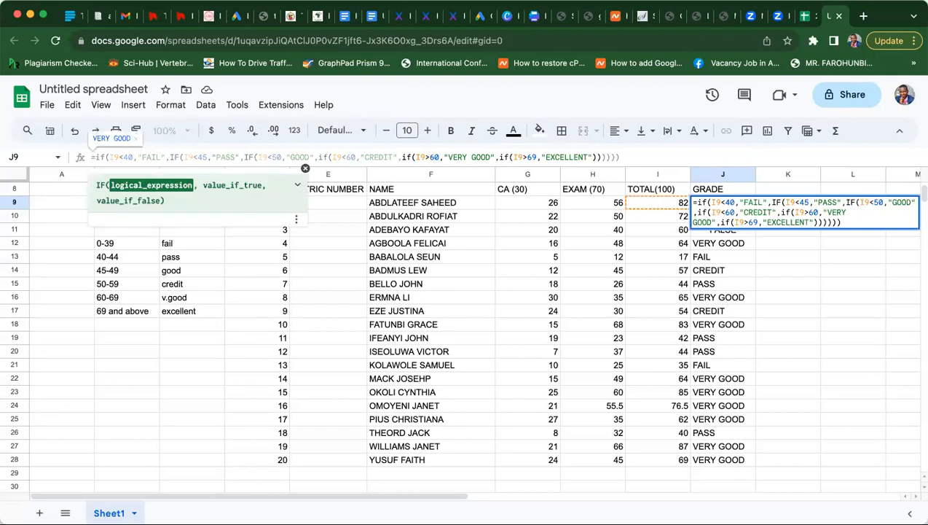
{"action": "key", "text": "BackSpace"}
{"action": "key", "text": "BackSpace"}
{"action": "key", "text": "BackSpace"}
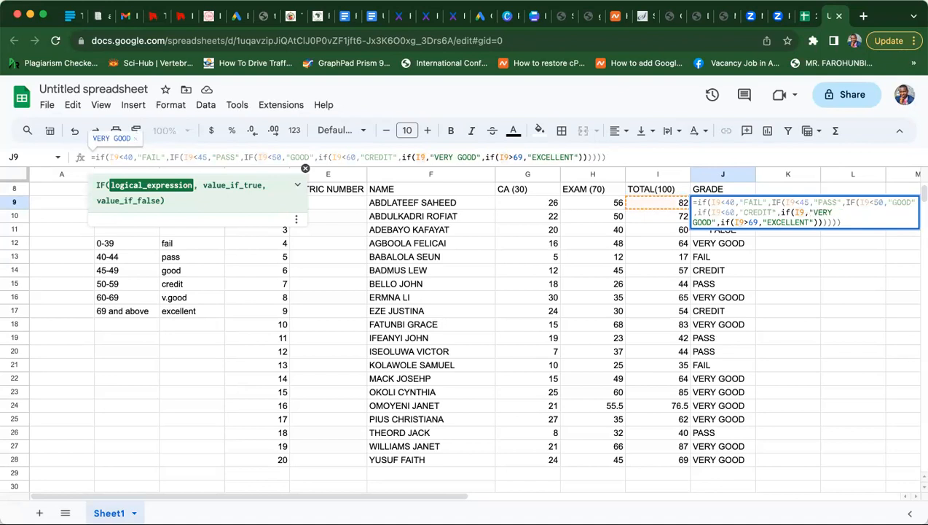
{"action": "type", "text": "<"}
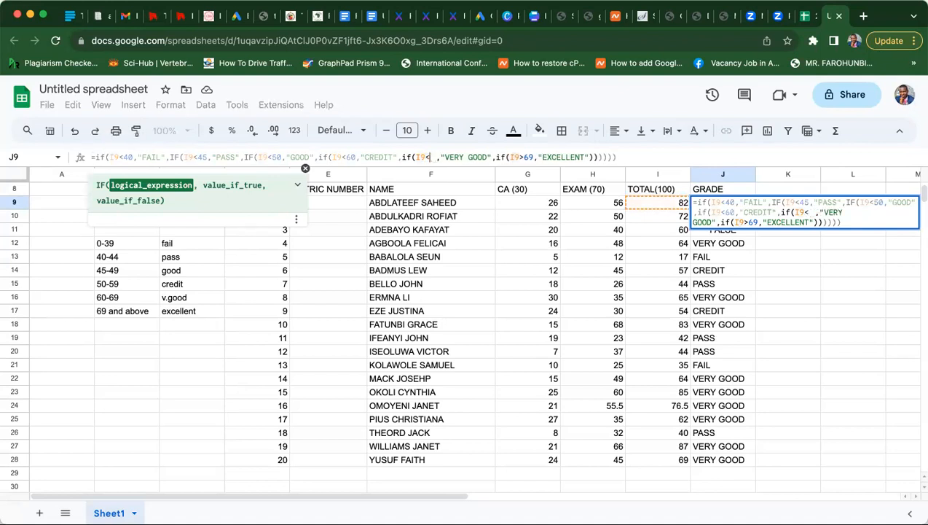
{"action": "type", "text": "70"}
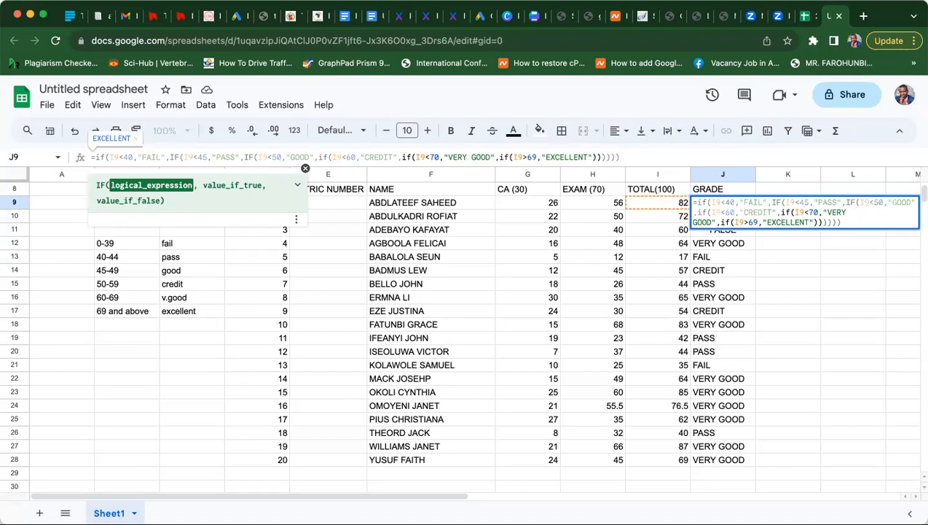
{"action": "key", "text": "Return"}
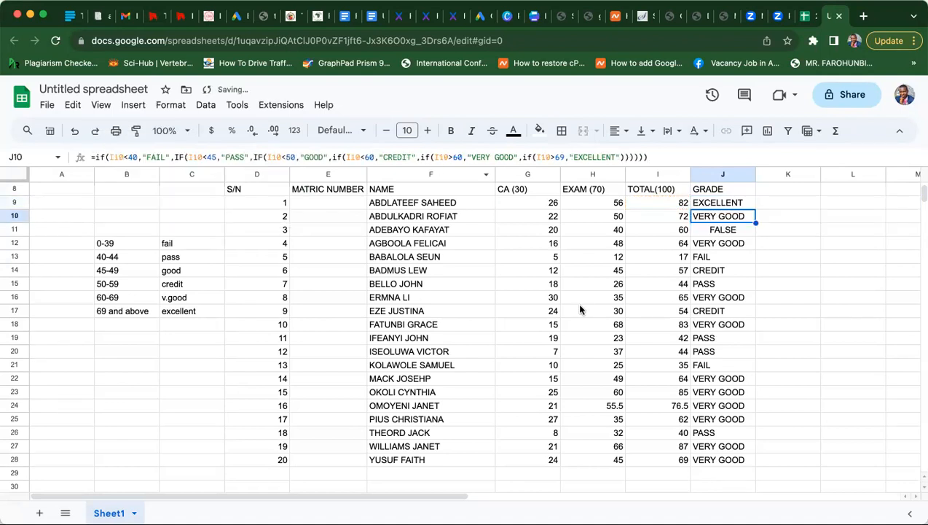
{"action": "left_click", "coordinate": [706, 204]}
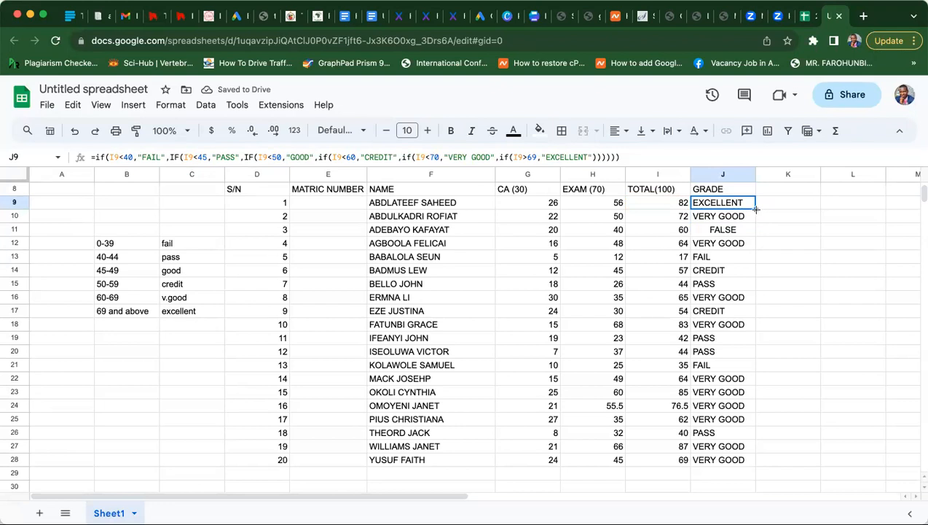
{"action": "left_click_drag", "start_coordinate": [756, 209], "coordinate": [770, 464]}
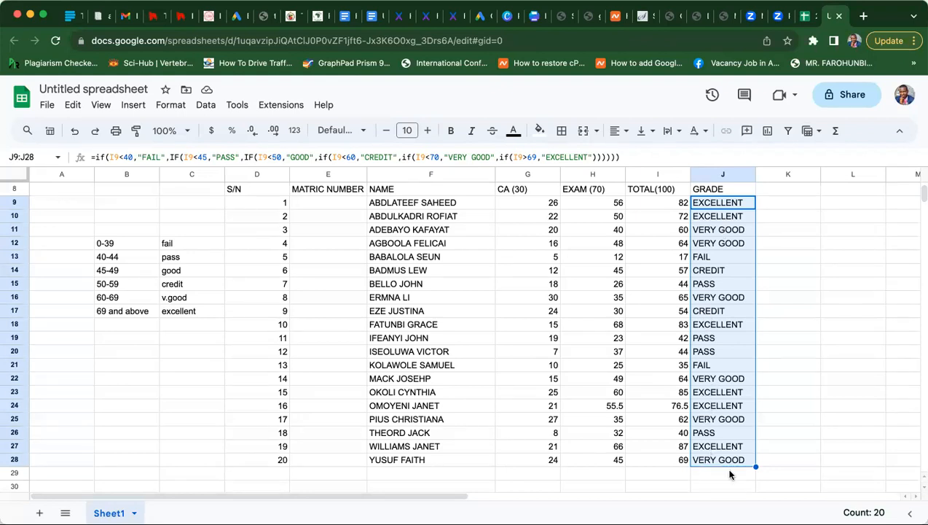
- Cut the B12:C17 grading key and paste it under a GRADING heading in E30
{"action": "left_click", "coordinate": [776, 449]}
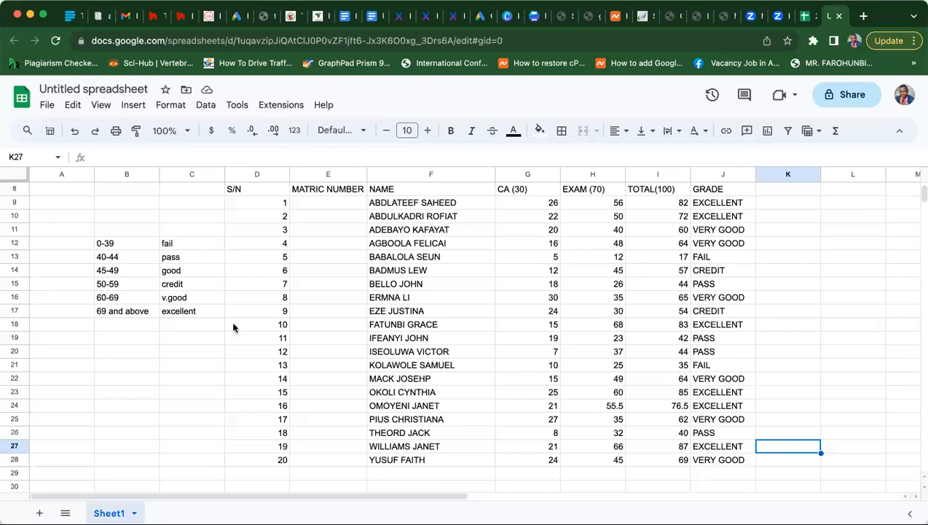
{"action": "left_click", "coordinate": [116, 231]}
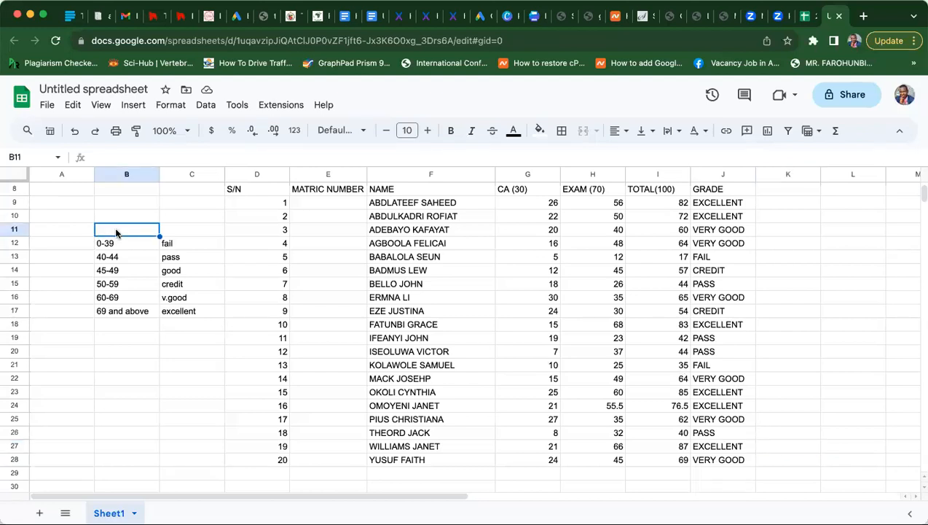
{"action": "left_click", "coordinate": [119, 257]}
{"action": "left_click_drag", "start_coordinate": [115, 246], "coordinate": [195, 319]}
{"action": "key", "text": "super+c"}
{"action": "left_click", "coordinate": [325, 486]}
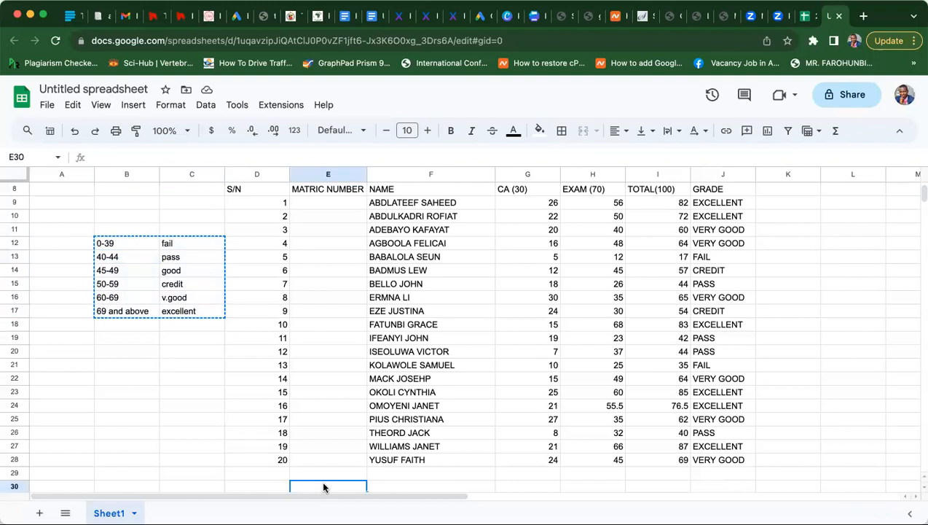
{"action": "type", "text": "GRADING"}
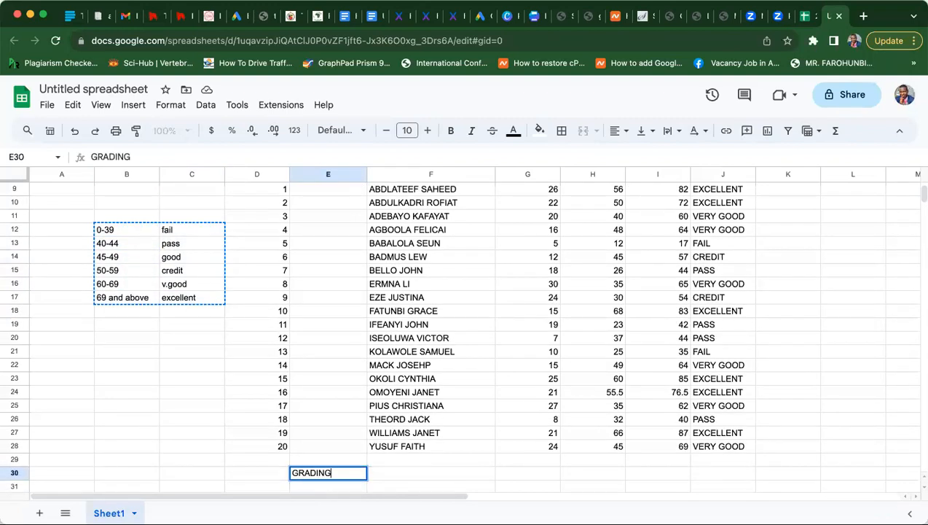
{"action": "key", "text": "Return"}
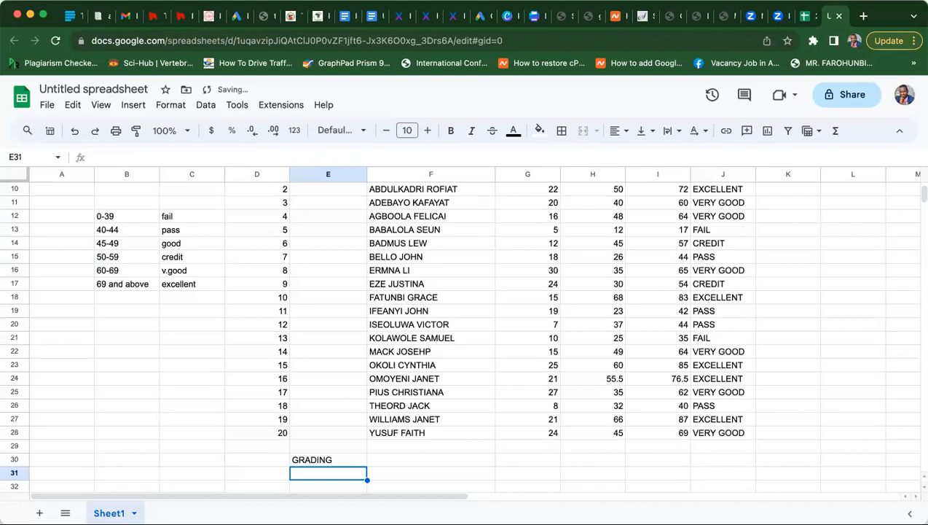
{"action": "key", "text": "ctrl+v"}
{"action": "left_click", "coordinate": [253, 487]}
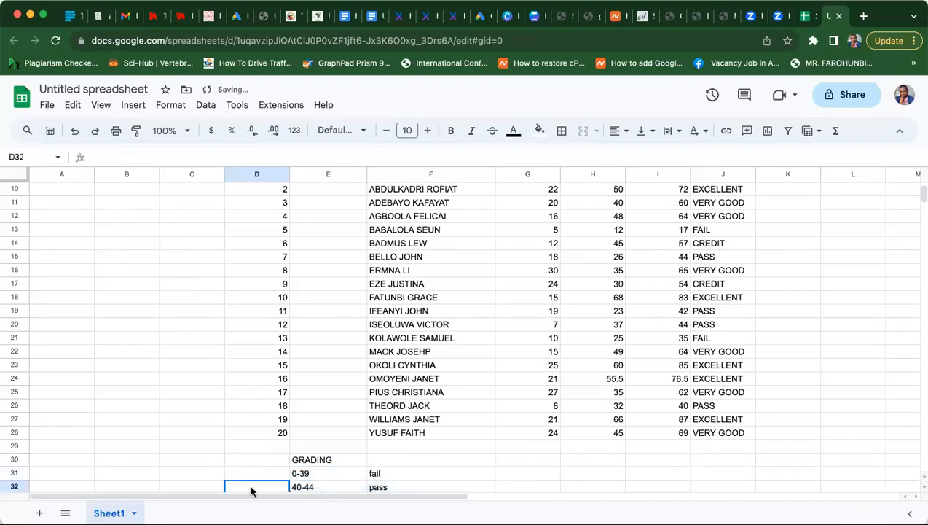
{"action": "key", "text": "Up"}
{"action": "key", "text": "Up"}
{"action": "key", "text": "Up"}
{"action": "key", "text": "Up"}
{"action": "key", "text": "Up"}
{"action": "key", "text": "Up"}
{"action": "key", "text": "Up"}
{"action": "key", "text": "Up"}
{"action": "key", "text": "Up"}
{"action": "key", "text": "Up"}
{"action": "key", "text": "Up"}
{"action": "key", "text": "Up"}
{"action": "key", "text": "Up"}
{"action": "key", "text": "Up"}
{"action": "key", "text": "Up"}
{"action": "key", "text": "Up"}
{"action": "key", "text": "Up"}
{"action": "key", "text": "Up"}
{"action": "key", "text": "Up"}
{"action": "key", "text": "Up"}
{"action": "key", "text": "Up"}
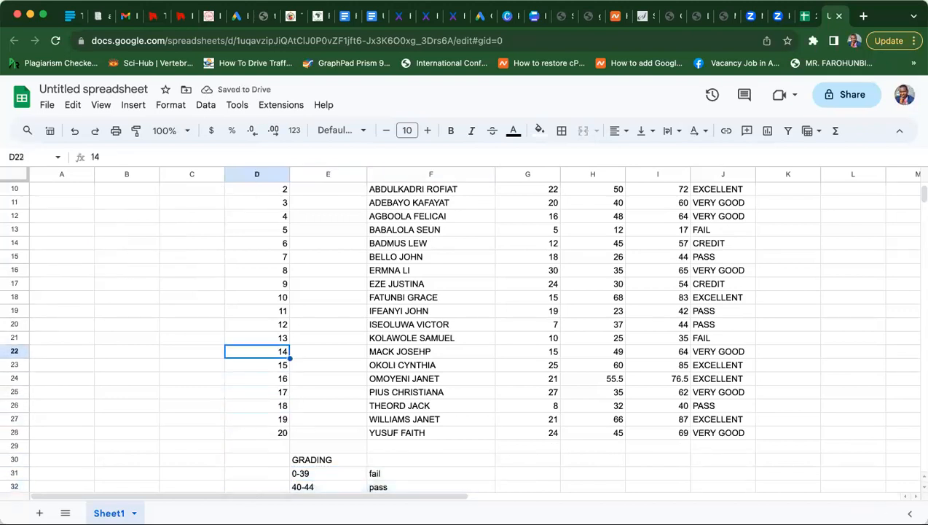
{"action": "key", "text": "Up"}
{"action": "key", "text": "Up"}
{"action": "key", "text": "Up"}
{"action": "key", "text": "Up"}
{"action": "key", "text": "Up"}
{"action": "key", "text": "Up"}
{"action": "key", "text": "Up"}
{"action": "key", "text": "Up"}
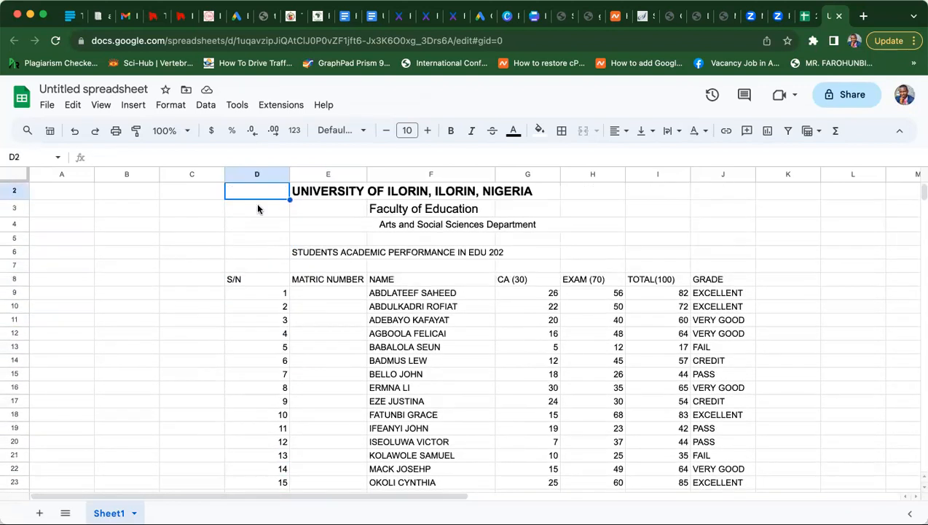
- Select the results table from the title rows down to row 28
{"action": "mouse_move", "coordinate": [251, 192]}
{"action": "left_mouse_down"}
{"action": "mouse_move", "coordinate": [491, 292]}
{"action": "mouse_move", "coordinate": [700, 460]}
{"action": "mouse_move", "coordinate": [718, 492]}
{"action": "mouse_move", "coordinate": [707, 483]}
{"action": "mouse_move", "coordinate": [729, 366]}
{"action": "left_mouse_up"}
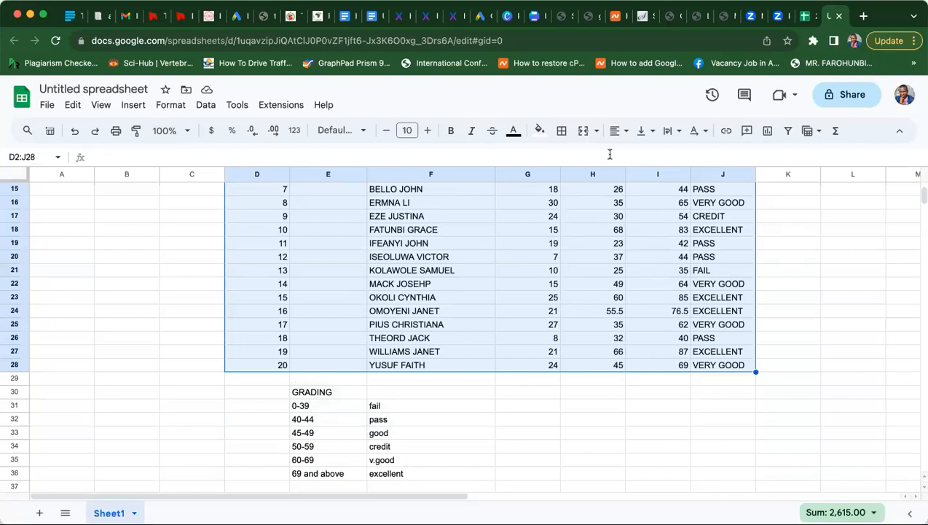
{"action": "left_click", "coordinate": [135, 107]}
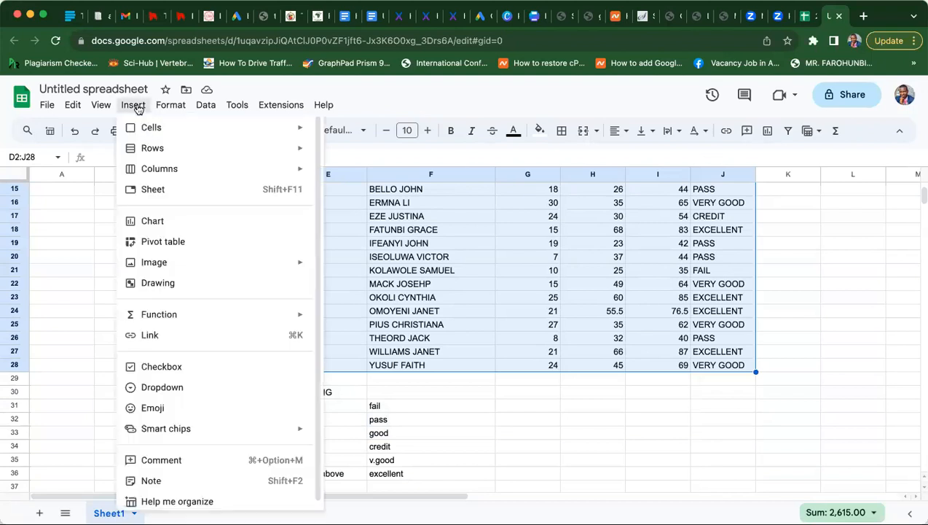
{"action": "mouse_move", "coordinate": [234, 170]}
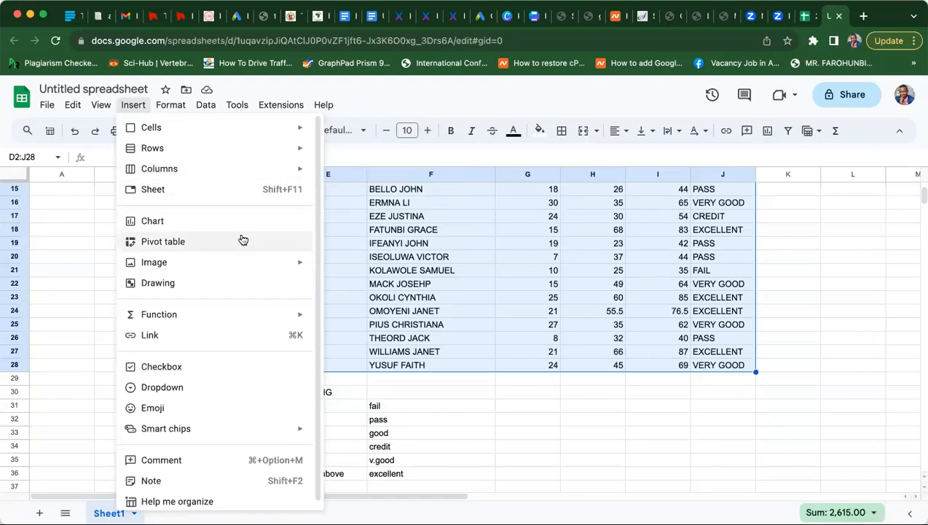
{"action": "left_click", "coordinate": [92, 215]}
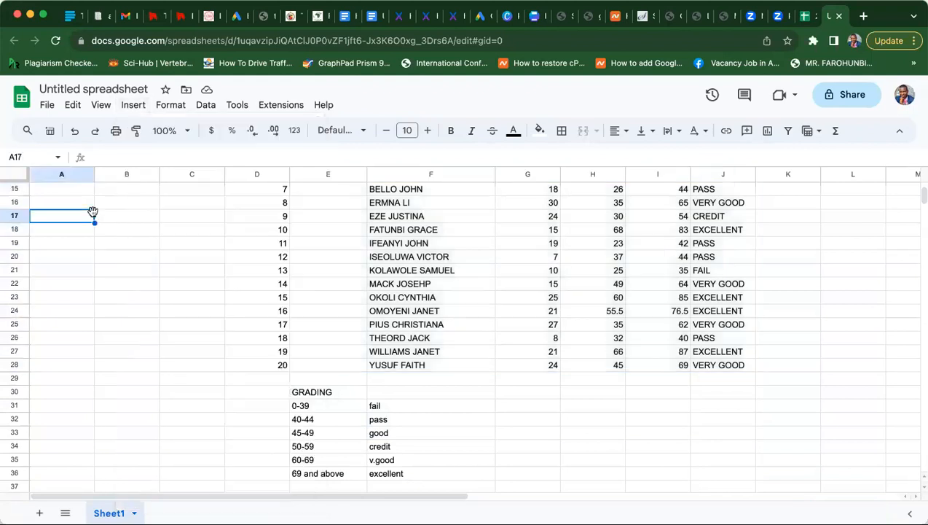
{"action": "left_click", "coordinate": [739, 364]}
{"action": "left_click_drag", "start_coordinate": [489, 333], "coordinate": [253, 214]}
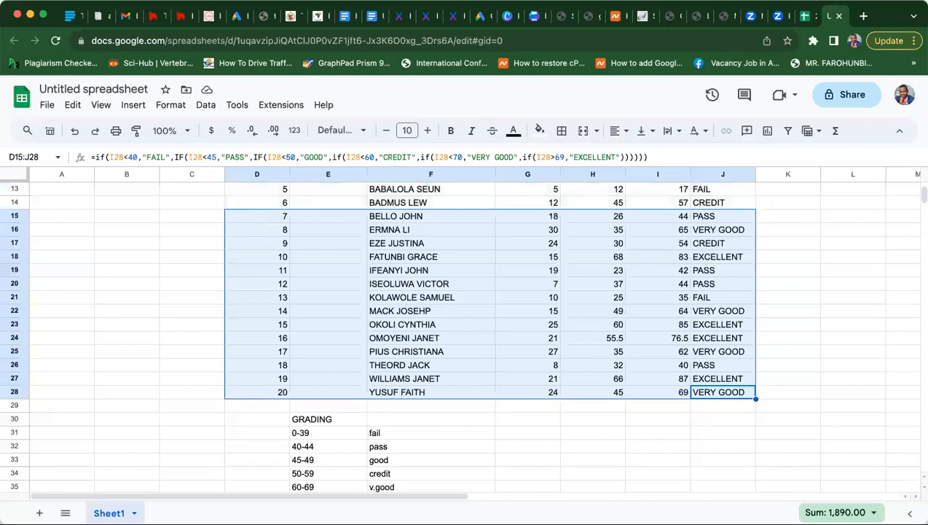
{"action": "key", "text": "shift+Up"}
{"action": "key", "text": "shift+Up"}
{"action": "key", "text": "shift+Up"}
{"action": "key", "text": "shift+Up"}
{"action": "key", "text": "shift+Up"}
{"action": "key", "text": "shift+Up"}
{"action": "key", "text": "shift+Up"}
{"action": "key", "text": "shift+Up"}
{"action": "key", "text": "shift+Up"}
{"action": "key", "text": "shift+Up"}
{"action": "key", "text": "shift+Up"}
{"action": "key", "text": "shift+Up"}
{"action": "key", "text": "shift+Up"}
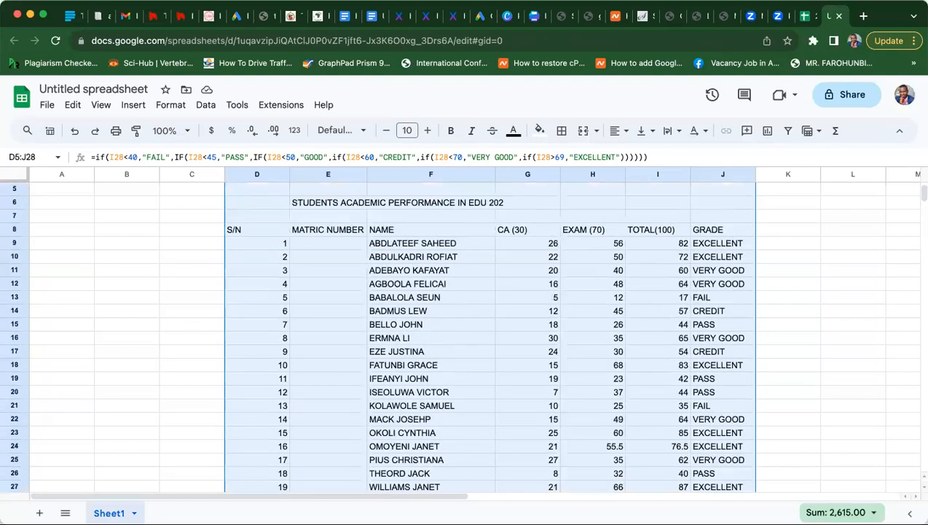
{"action": "key", "text": "shift+Up"}
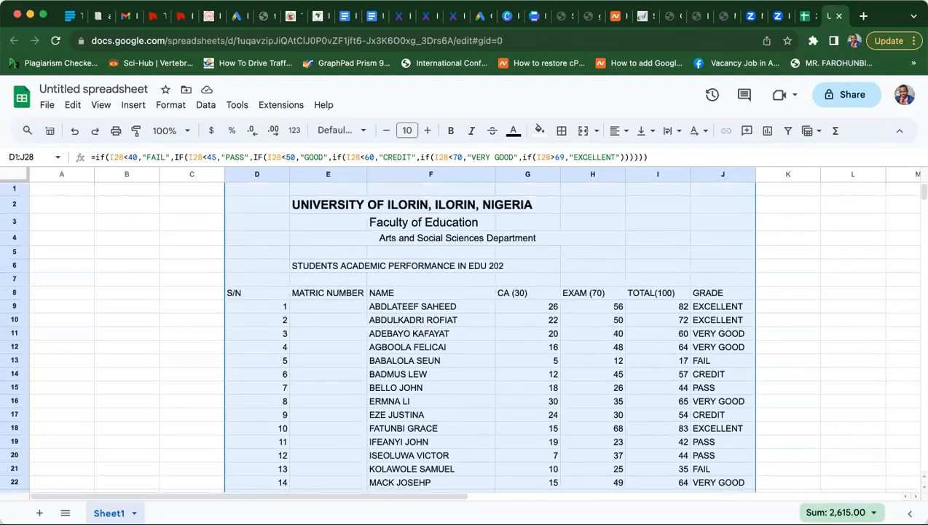
{"action": "key", "text": "shift+Down"}
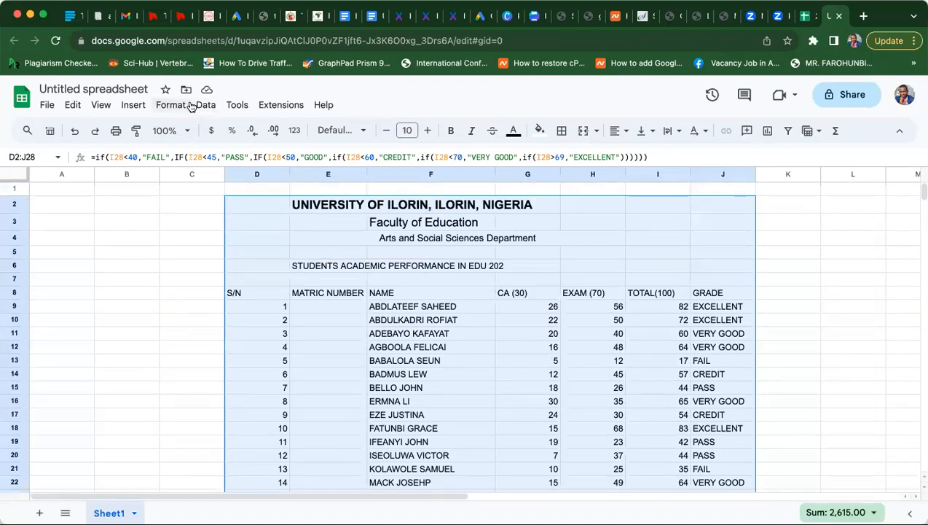
- Browse the Format, Tools and Insert menus without applying anything, then deselect the table
{"action": "left_click", "coordinate": [169, 107]}
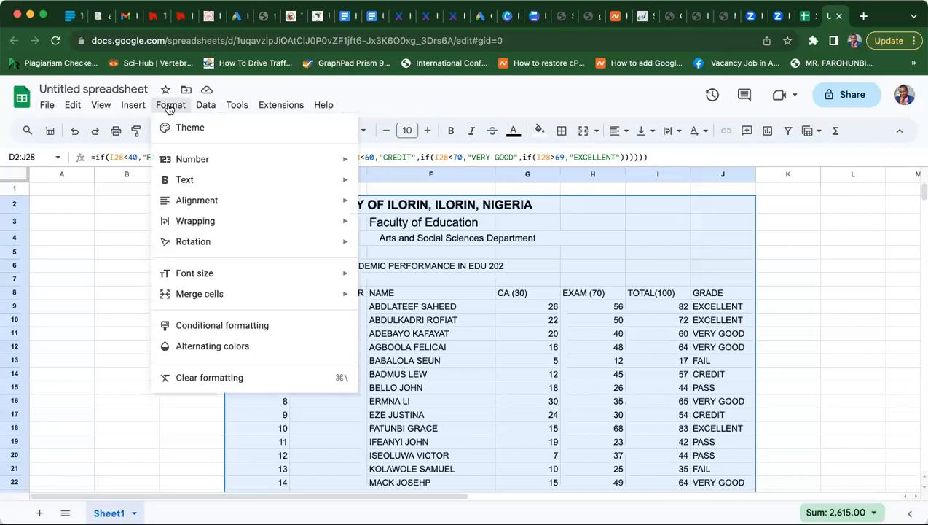
{"action": "left_click", "coordinate": [169, 107]}
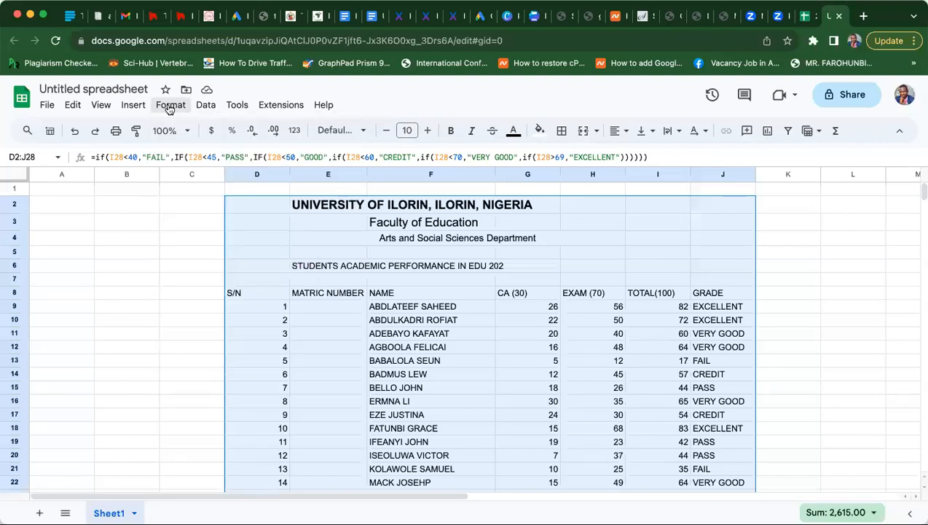
{"action": "left_click", "coordinate": [235, 106]}
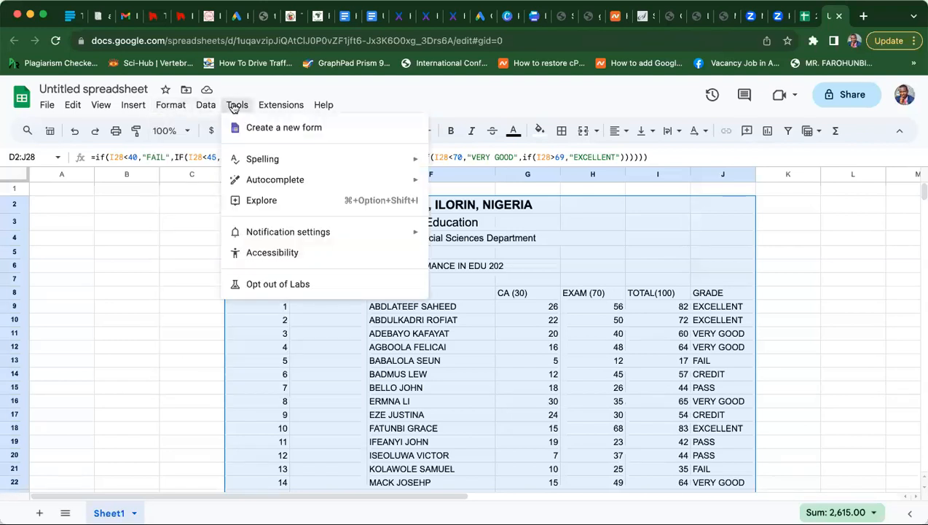
{"action": "left_click", "coordinate": [235, 106]}
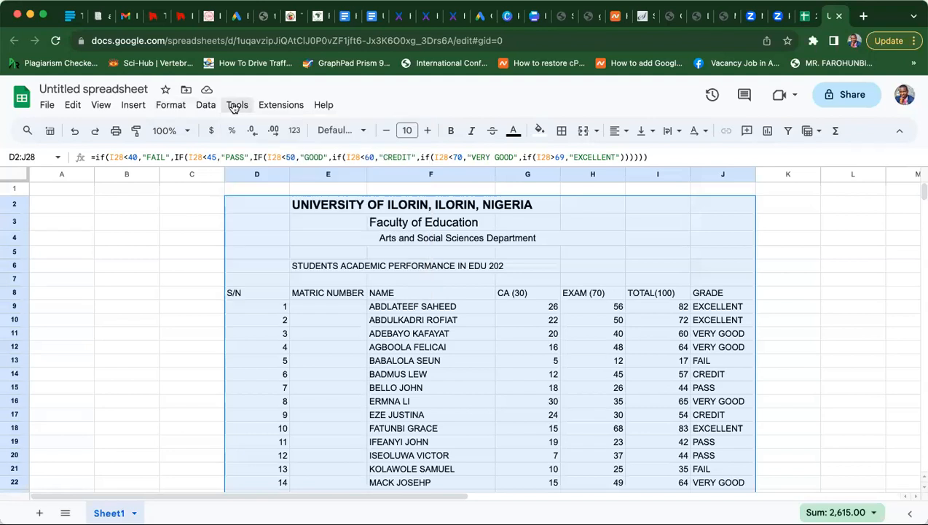
{"action": "left_click", "coordinate": [128, 108]}
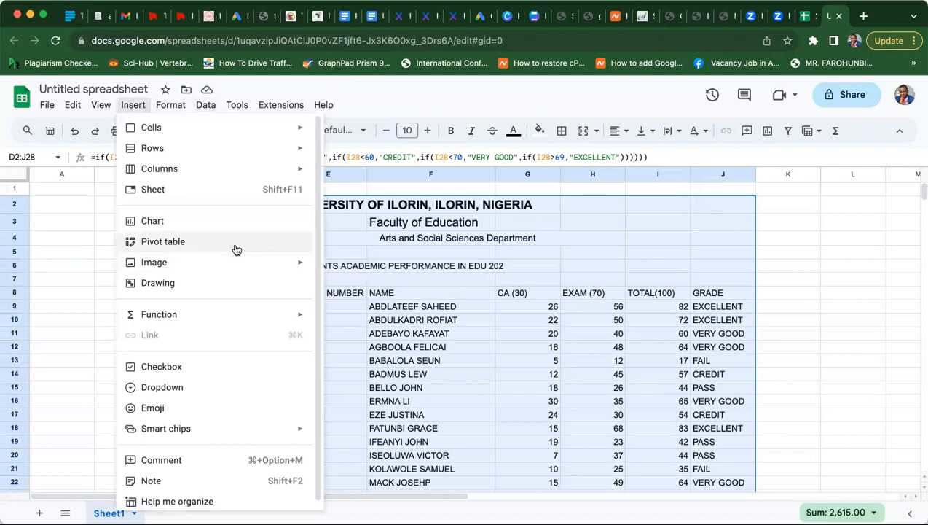
{"action": "left_click", "coordinate": [73, 248]}
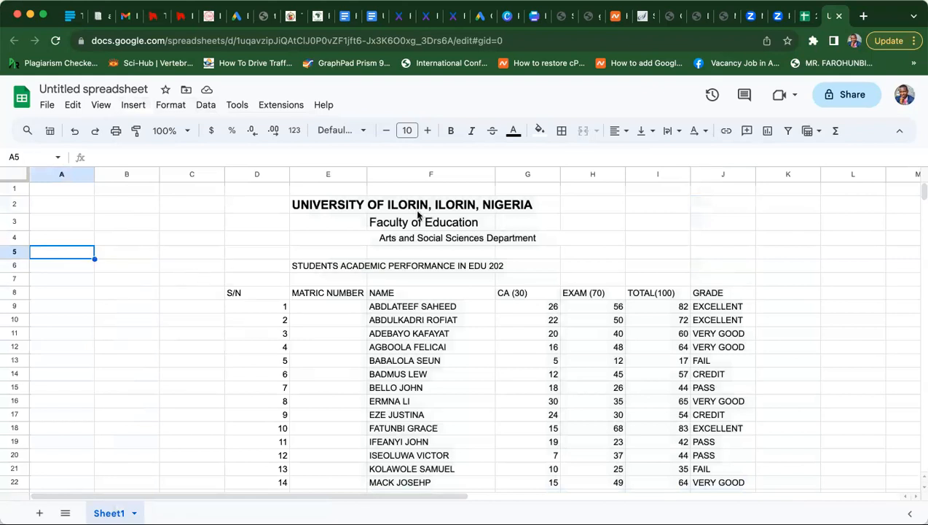
- Apply All borders to D1:J28, from the university titles down to the last student row
{"action": "left_click_drag", "start_coordinate": [257, 190], "coordinate": [508, 286]}
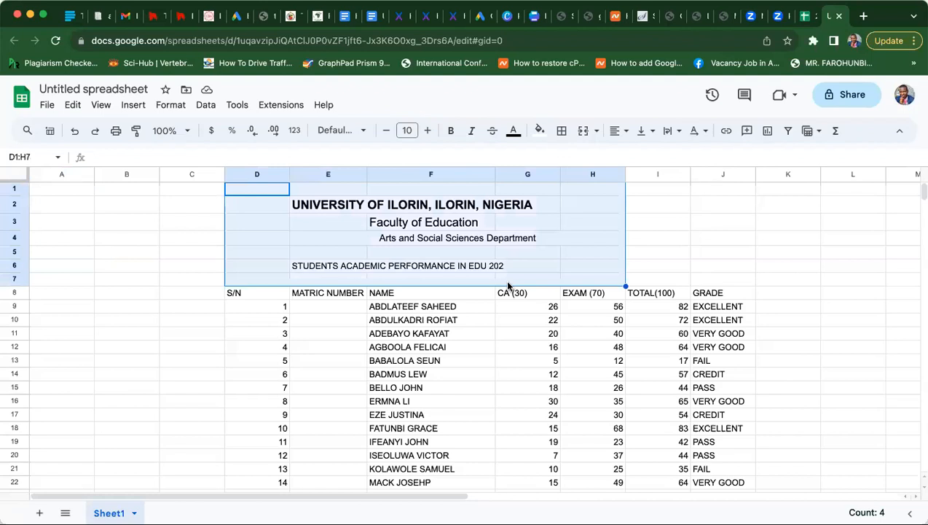
{"action": "key", "text": "shift+Right"}
{"action": "key", "text": "shift+Right"}
{"action": "key", "text": "shift+Down"}
{"action": "key", "text": "shift+Down"}
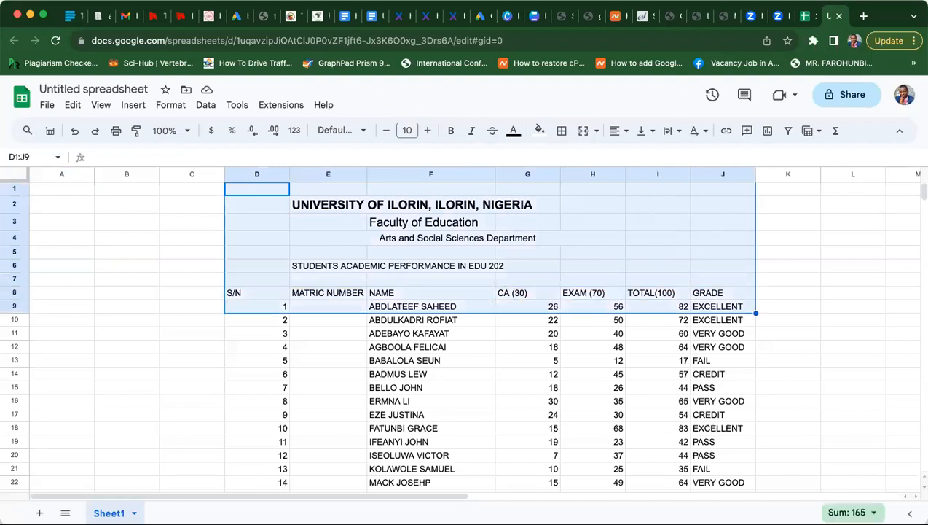
{"action": "key", "text": "shift+Down"}
{"action": "key", "text": "shift+Down"}
{"action": "key", "text": "shift+Down"}
{"action": "key", "text": "shift+Down"}
{"action": "key", "text": "shift+Down"}
{"action": "key", "text": "shift+Down"}
{"action": "key", "text": "shift+Down"}
{"action": "key", "text": "shift+Down"}
{"action": "key", "text": "shift+Down"}
{"action": "key", "text": "shift+Down"}
{"action": "key", "text": "shift+Down"}
{"action": "key", "text": "shift+Down"}
{"action": "key", "text": "shift+Down"}
{"action": "key", "text": "shift+Down"}
{"action": "key", "text": "shift+Down"}
{"action": "key", "text": "shift+Down"}
{"action": "key", "text": "shift+Down"}
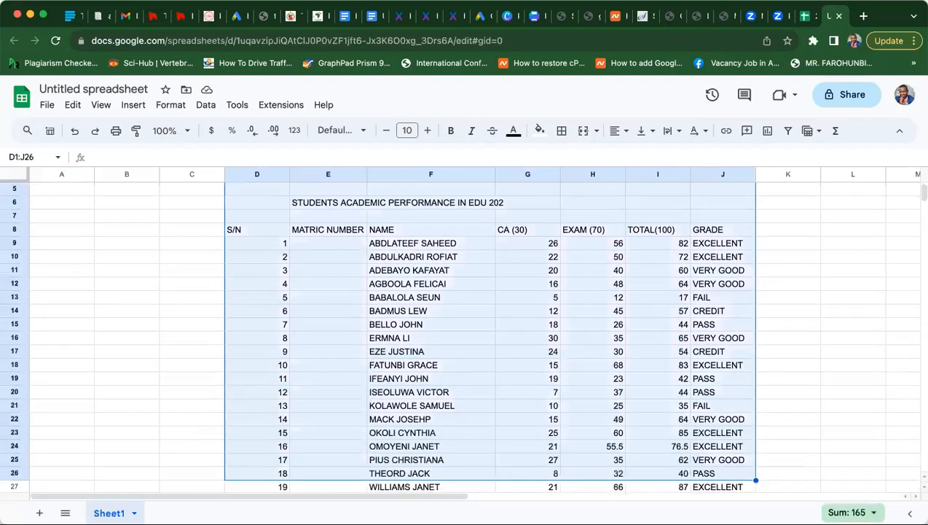
{"action": "key", "text": "shift+Down"}
{"action": "key", "text": "shift+Down"}
{"action": "key", "text": "shift+Down"}
{"action": "key", "text": "shift+Down"}
{"action": "key", "text": "shift+Up"}
{"action": "key", "text": "shift+Up"}
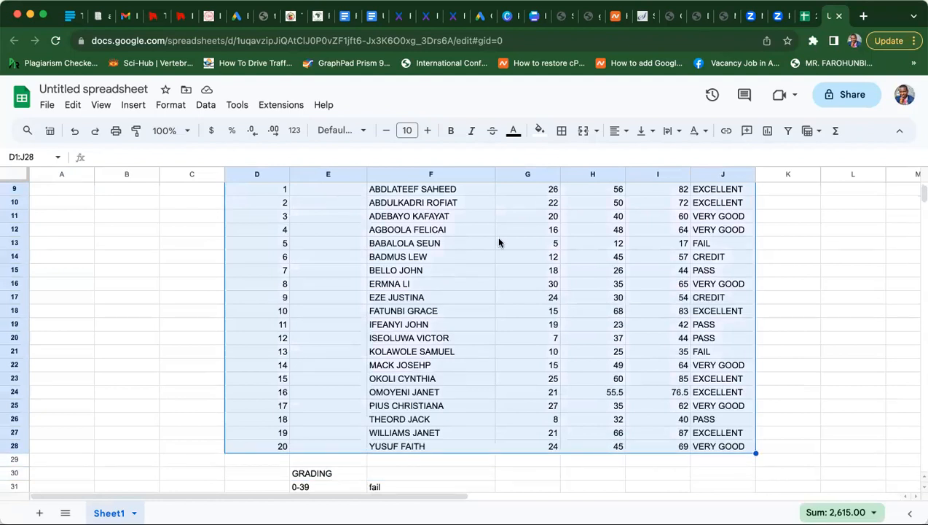
{"action": "left_click", "coordinate": [562, 131]}
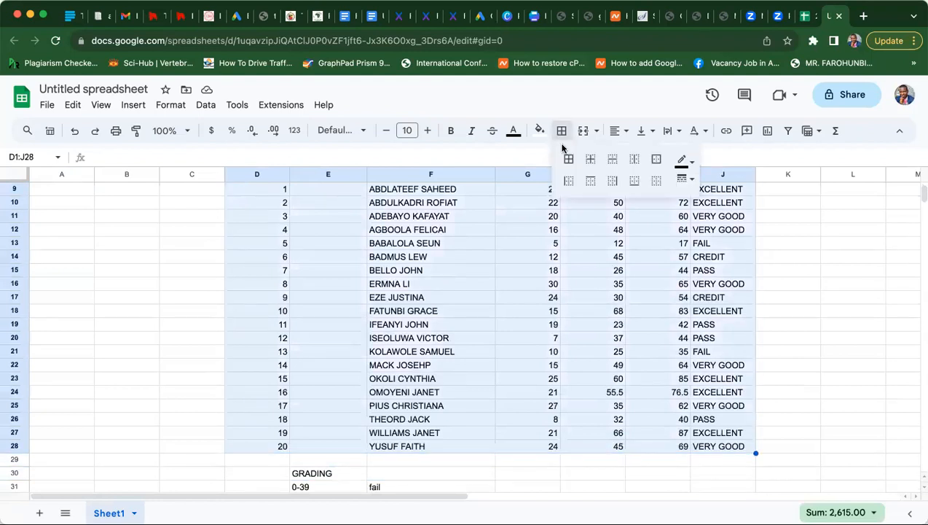
{"action": "left_click", "coordinate": [572, 164]}
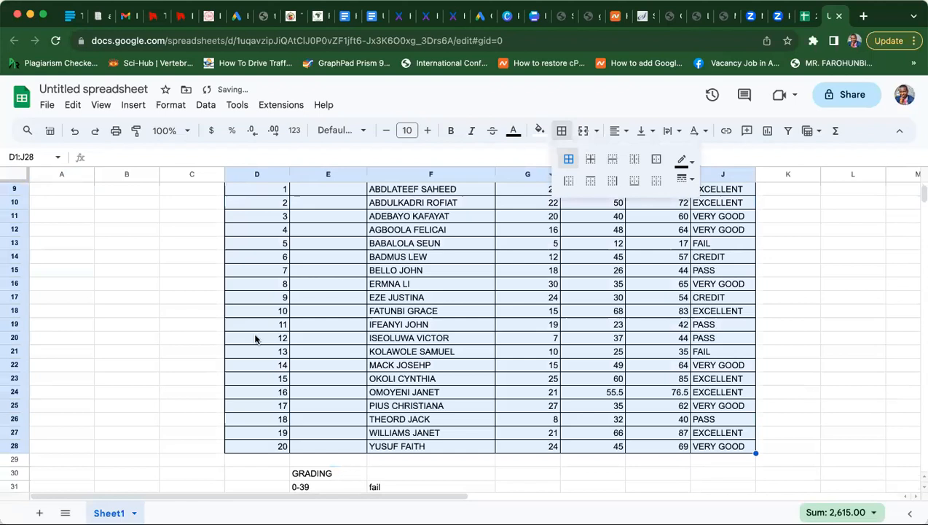
{"action": "left_click", "coordinate": [212, 351]}
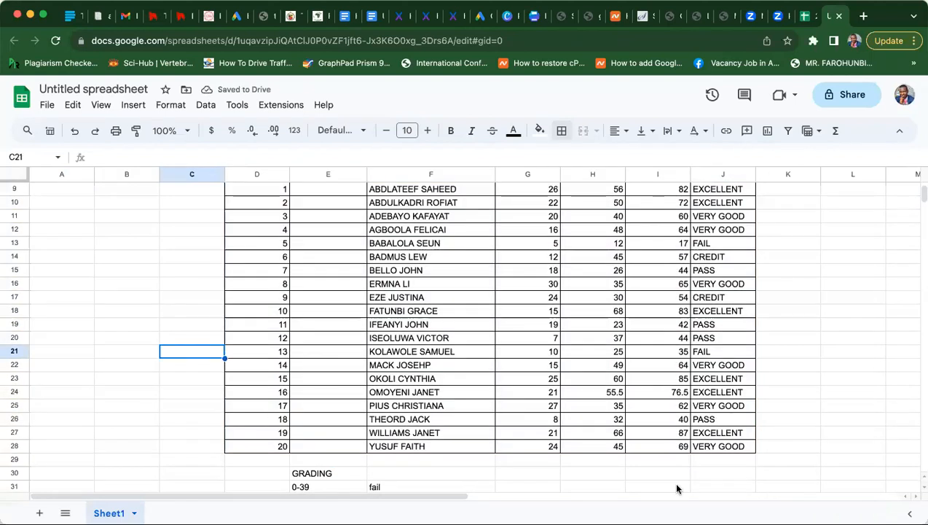
{"action": "left_click", "coordinate": [853, 405]}
{"action": "key", "text": "Up"}
{"action": "key", "text": "Up"}
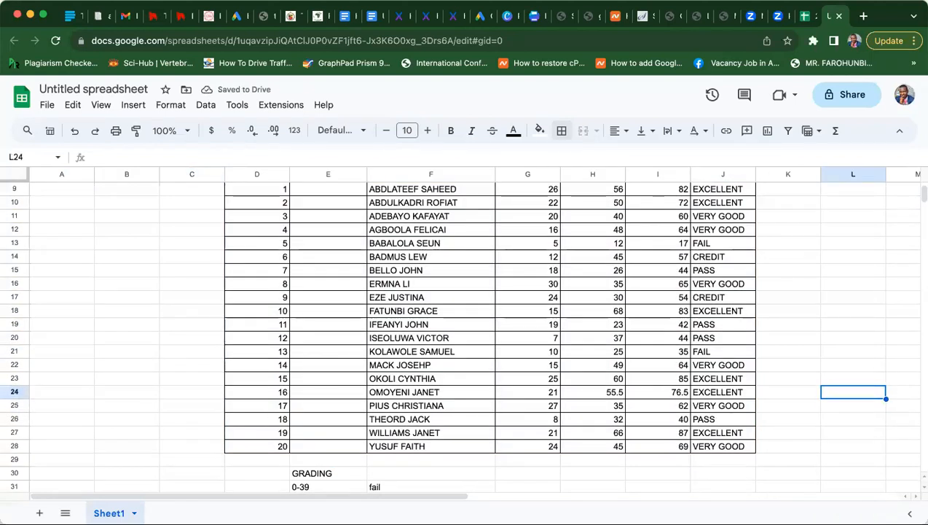
{"action": "key", "text": "Up"}
{"action": "key", "text": "Up"}
{"action": "key", "text": "Up"}
{"action": "key", "text": "Up"}
{"action": "key", "text": "Up"}
{"action": "key", "text": "Up"}
{"action": "key", "text": "Up"}
{"action": "key", "text": "Up"}
{"action": "key", "text": "Up"}
{"action": "key", "text": "Up"}
{"action": "key", "text": "Up"}
{"action": "key", "text": "Up"}
{"action": "key", "text": "Up"}
{"action": "key", "text": "Up"}
{"action": "key", "text": "Up"}
{"action": "key", "text": "Up"}
{"action": "key", "text": "Up"}
{"action": "key", "text": "Up"}
{"action": "key", "text": "Up"}
{"action": "key", "text": "Up"}
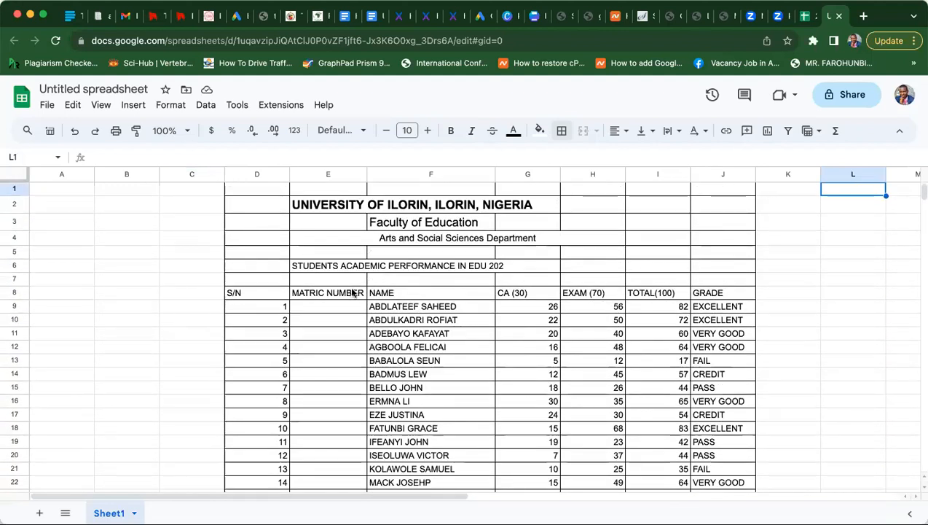
- Merge the university name across E2:I2 and centre it
{"action": "left_click", "coordinate": [326, 207]}
{"action": "left_click_drag", "start_coordinate": [327, 209], "coordinate": [654, 196]}
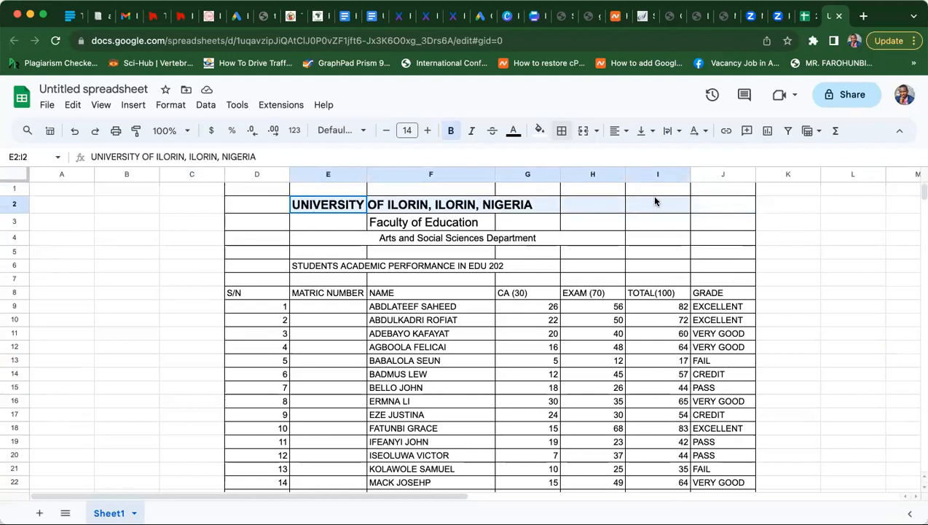
{"action": "left_click", "coordinate": [596, 130]}
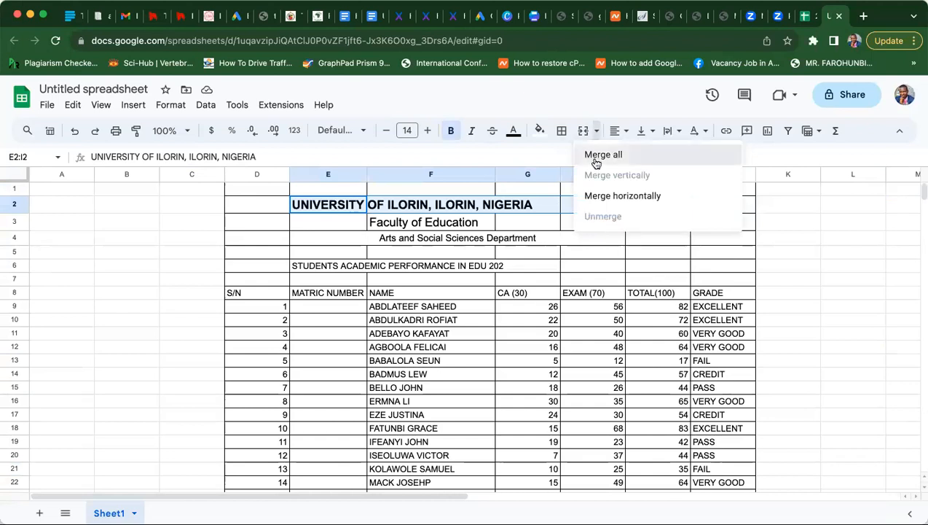
{"action": "left_click", "coordinate": [602, 155]}
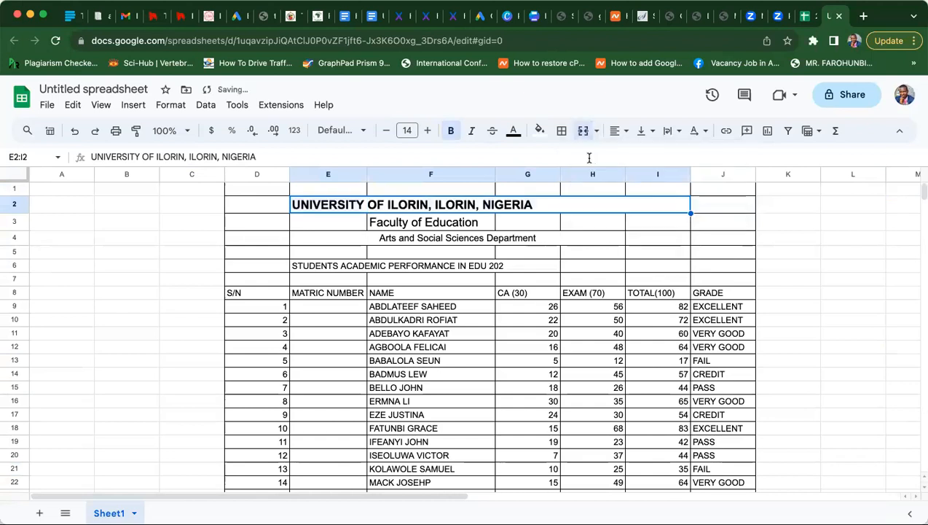
{"action": "left_click", "coordinate": [620, 131]}
{"action": "left_click", "coordinate": [638, 155]}
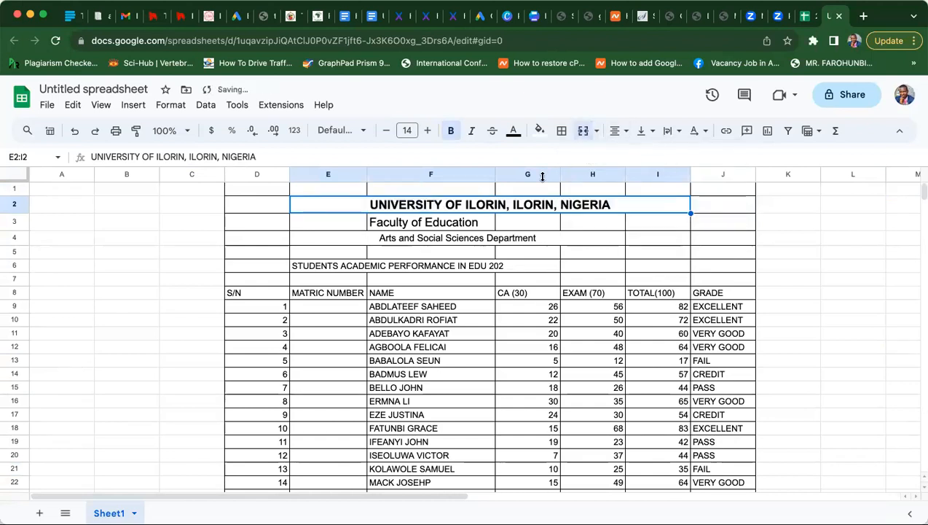
- Merge and centre the Faculty of Education (E3:I3) and department (E4:I4) titles
{"action": "left_click_drag", "start_coordinate": [338, 222], "coordinate": [652, 219]}
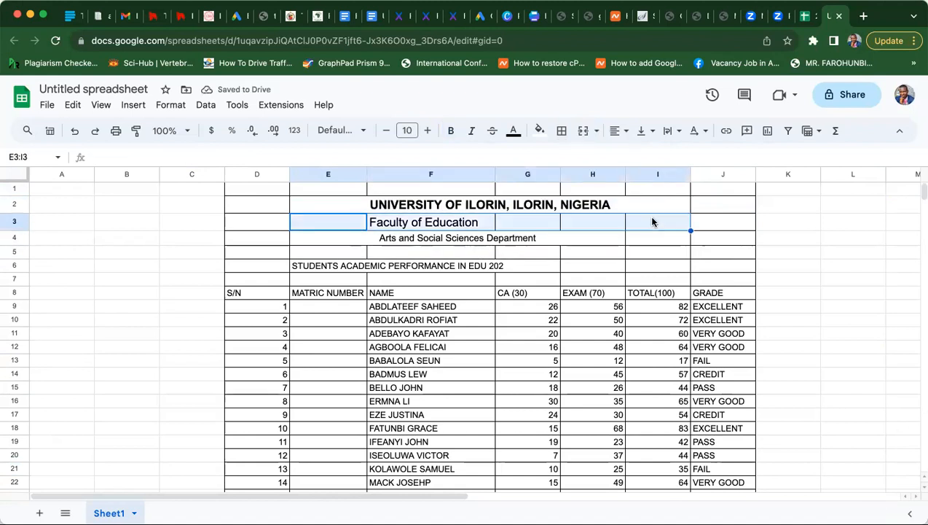
{"action": "left_click", "coordinate": [596, 131]}
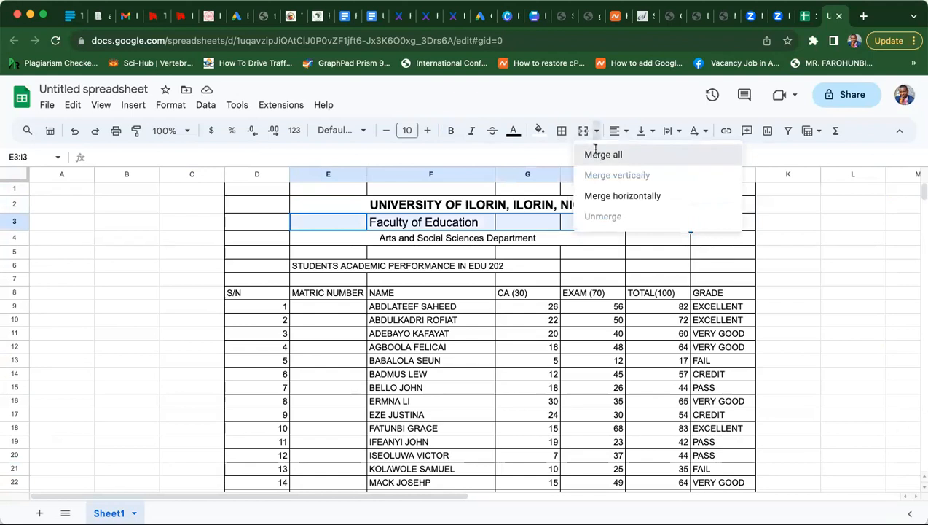
{"action": "left_click", "coordinate": [599, 154]}
{"action": "left_click", "coordinate": [619, 131]}
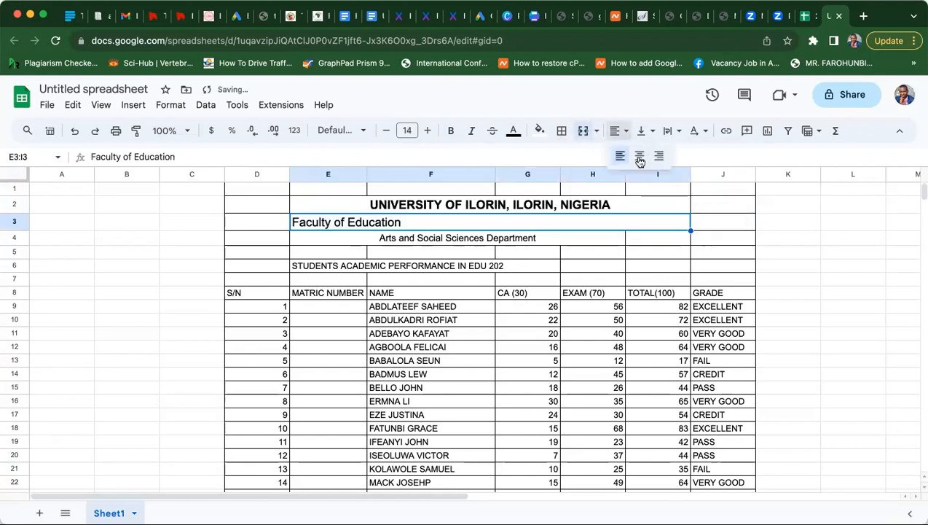
{"action": "left_click", "coordinate": [640, 157]}
{"action": "left_click", "coordinate": [441, 241]}
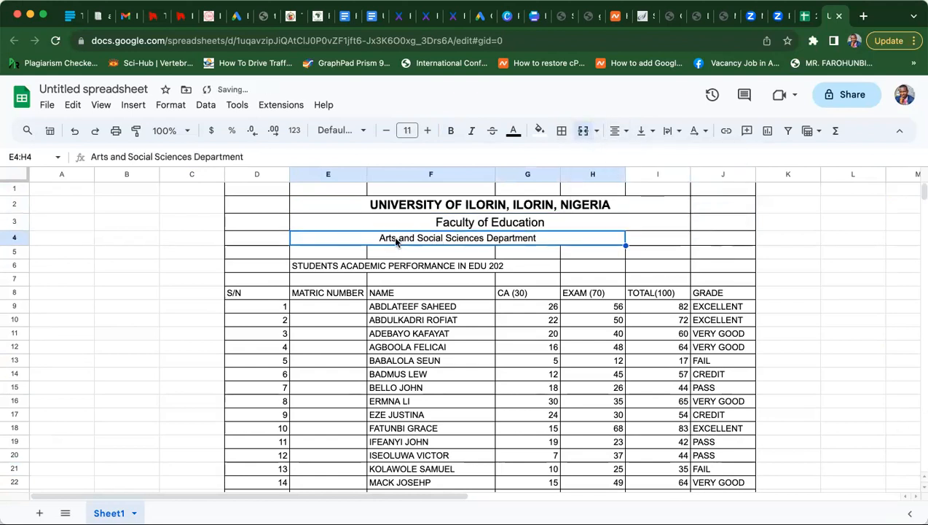
{"action": "left_click_drag", "start_coordinate": [397, 240], "coordinate": [683, 245]}
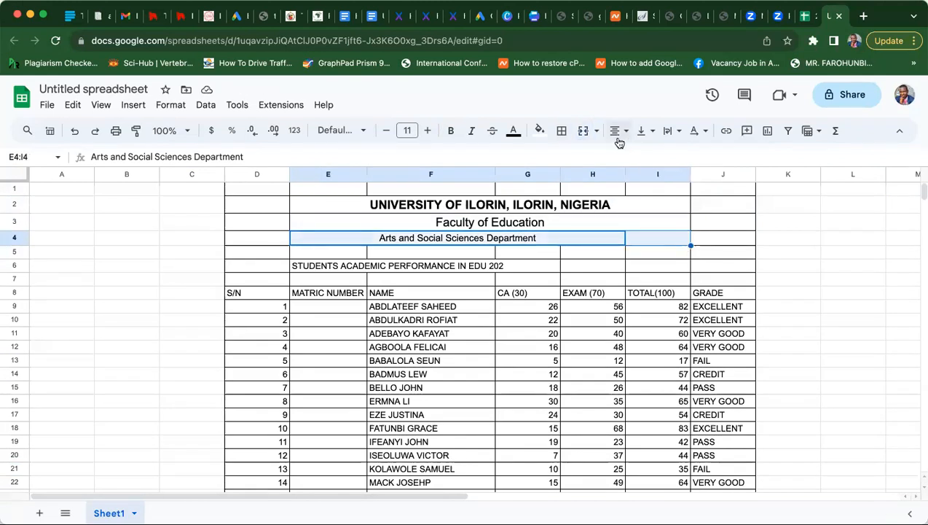
{"action": "left_click", "coordinate": [582, 130]}
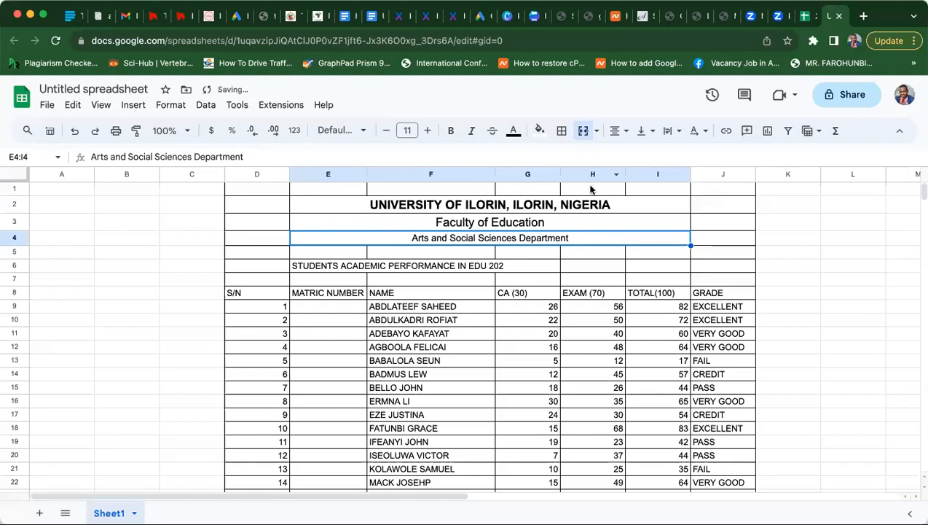
{"action": "left_click", "coordinate": [595, 206]}
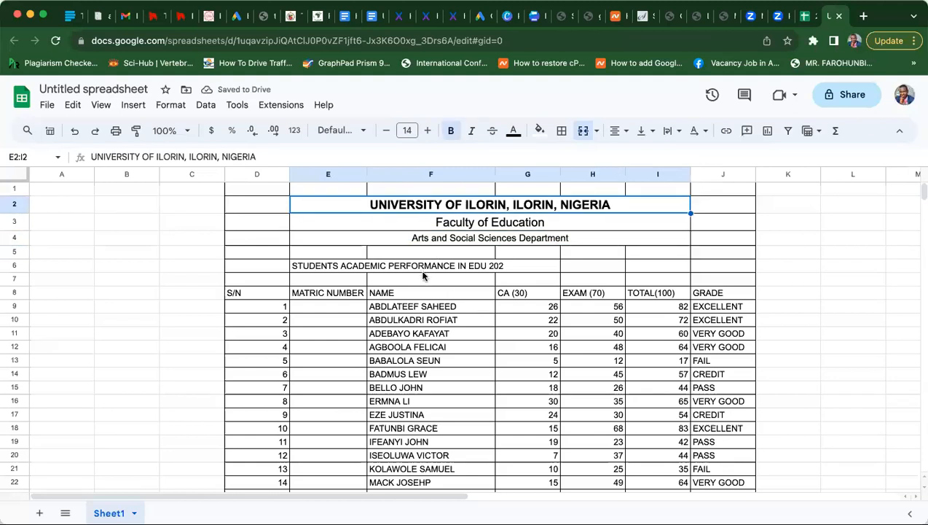
- Merge the EDU 202 title across E6:I6, centre it and make it bold
{"action": "left_click", "coordinate": [420, 268]}
{"action": "left_click", "coordinate": [317, 266]}
{"action": "left_click_drag", "start_coordinate": [316, 265], "coordinate": [655, 273]}
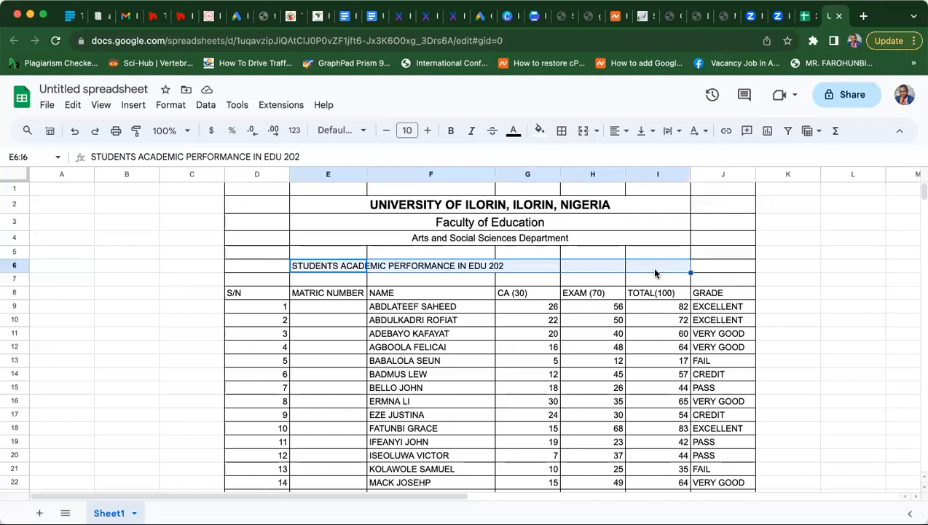
{"action": "left_click", "coordinate": [585, 131]}
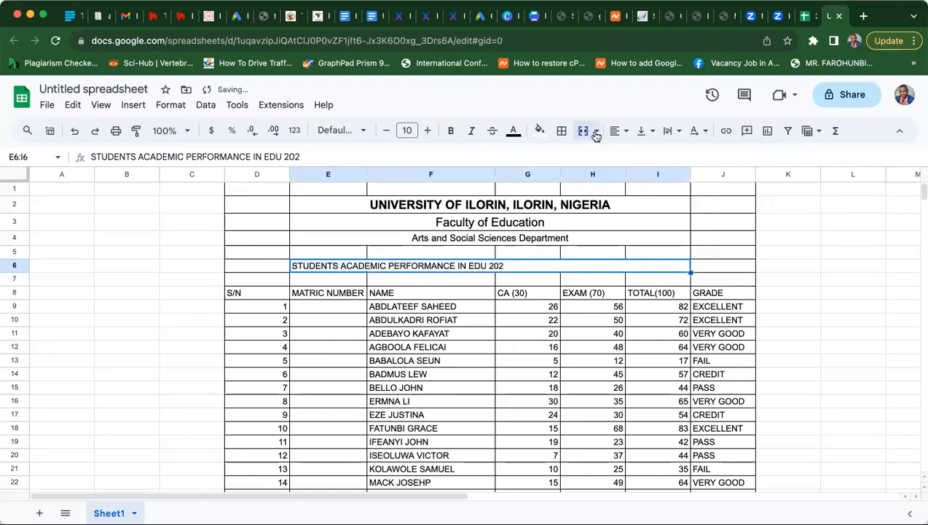
{"action": "left_click", "coordinate": [626, 134]}
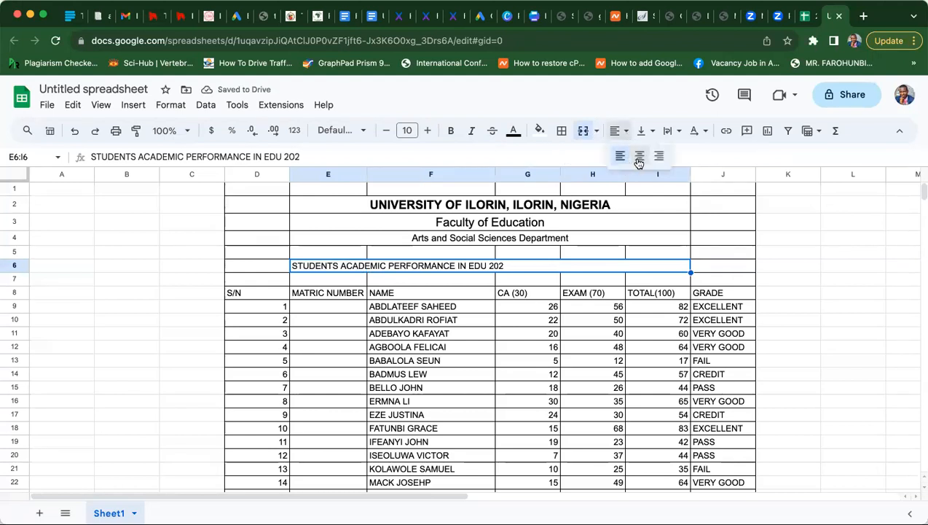
{"action": "left_click", "coordinate": [639, 156]}
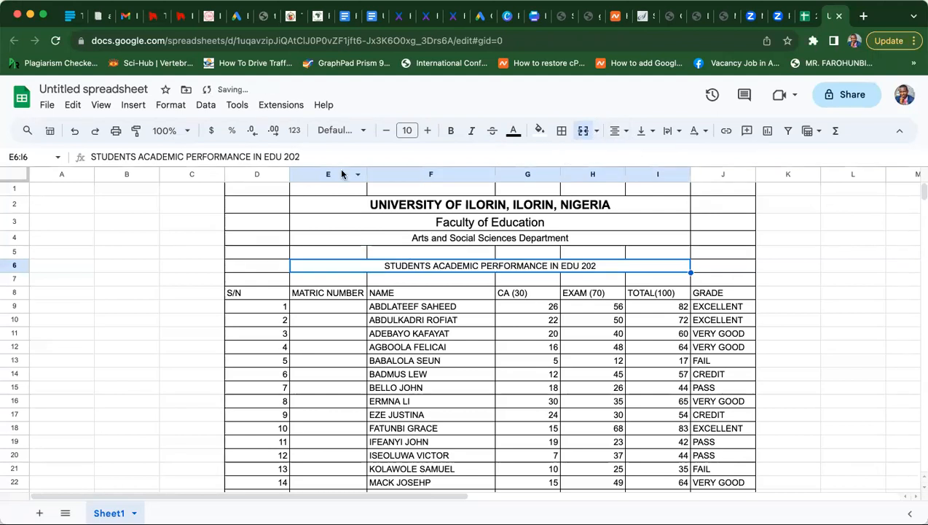
{"action": "left_click", "coordinate": [449, 132]}
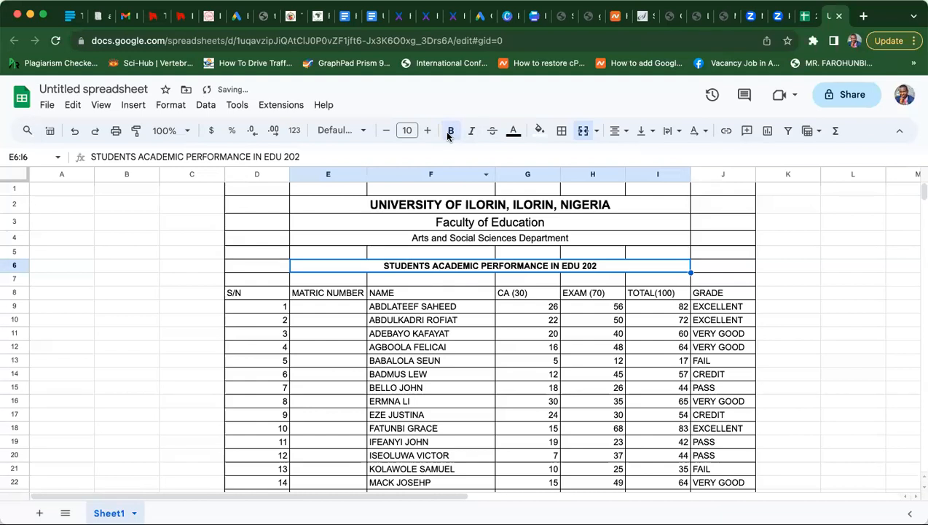
- Change the university name's text colour to blue
{"action": "left_click", "coordinate": [333, 221]}
{"action": "left_click", "coordinate": [333, 204]}
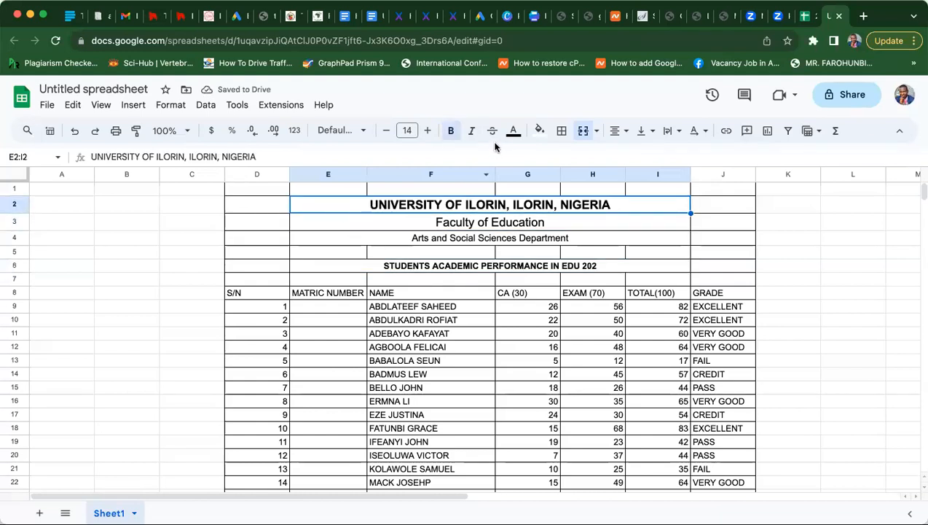
{"action": "left_click", "coordinate": [513, 131]}
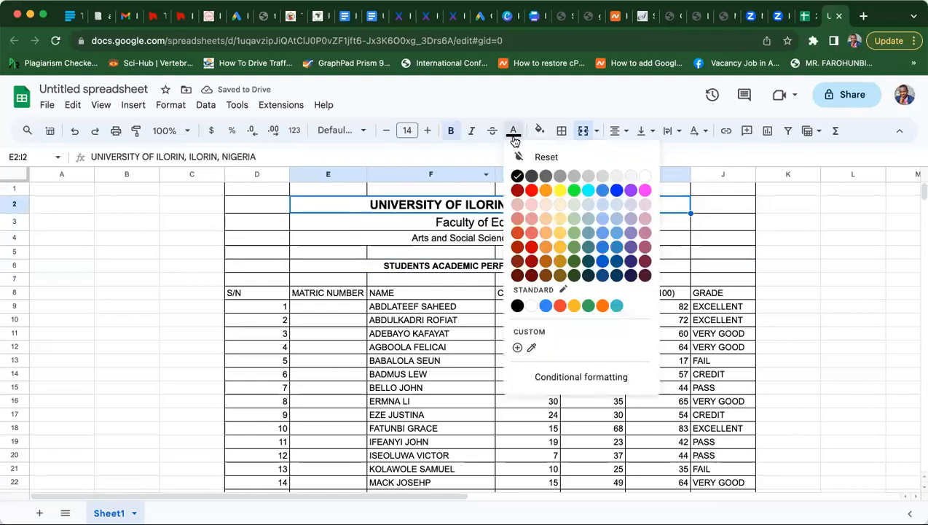
{"action": "left_click", "coordinate": [614, 190]}
{"action": "left_click", "coordinate": [441, 238]}
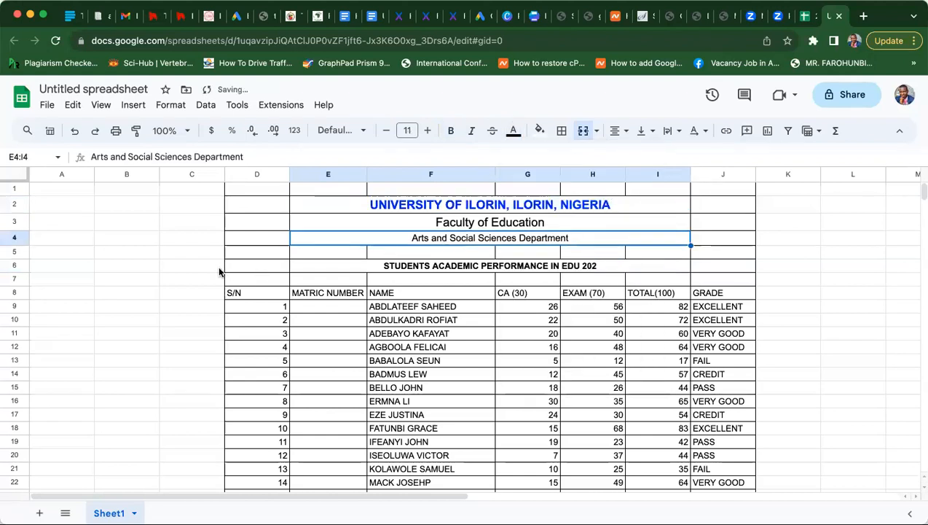
{"action": "left_click", "coordinate": [165, 284]}
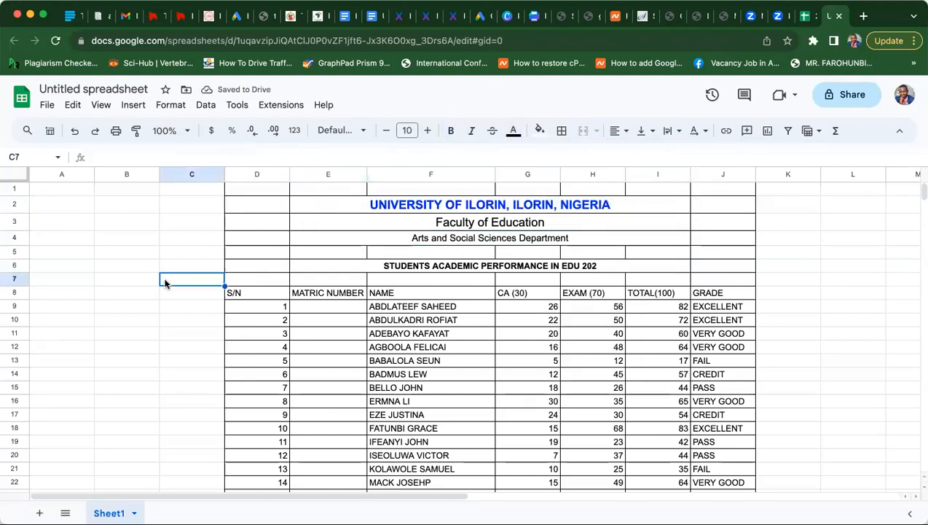
- Preview the sheet's print settings from the File menu, then cancel without printing
{"action": "left_click", "coordinate": [47, 106]}
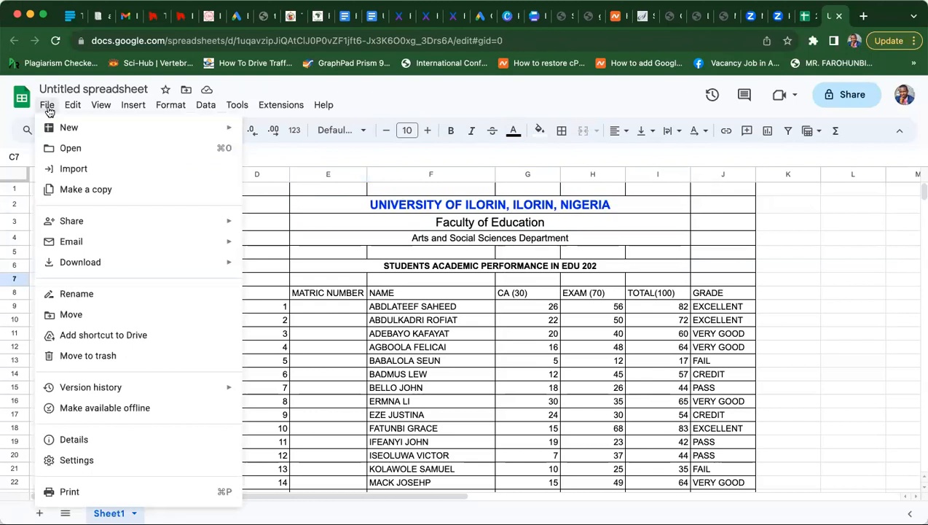
{"action": "left_click", "coordinate": [70, 492]}
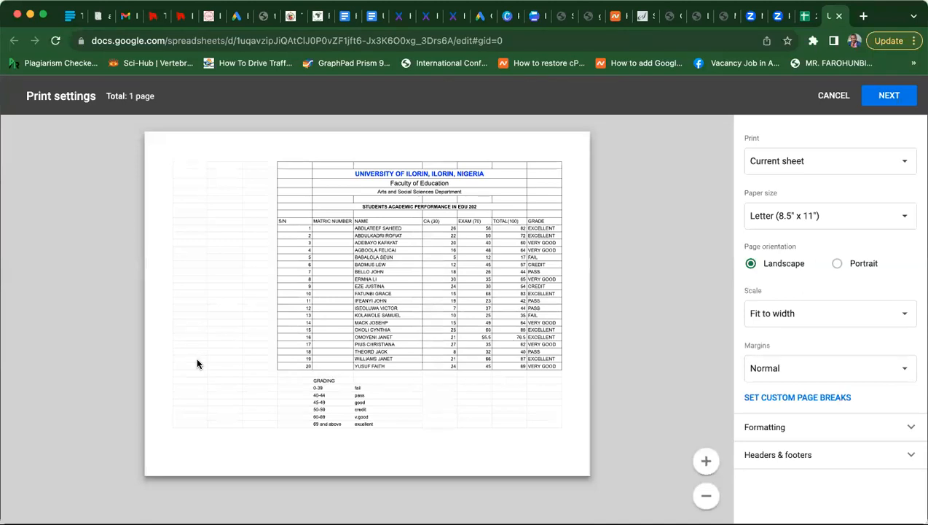
{"action": "left_click", "coordinate": [835, 102]}
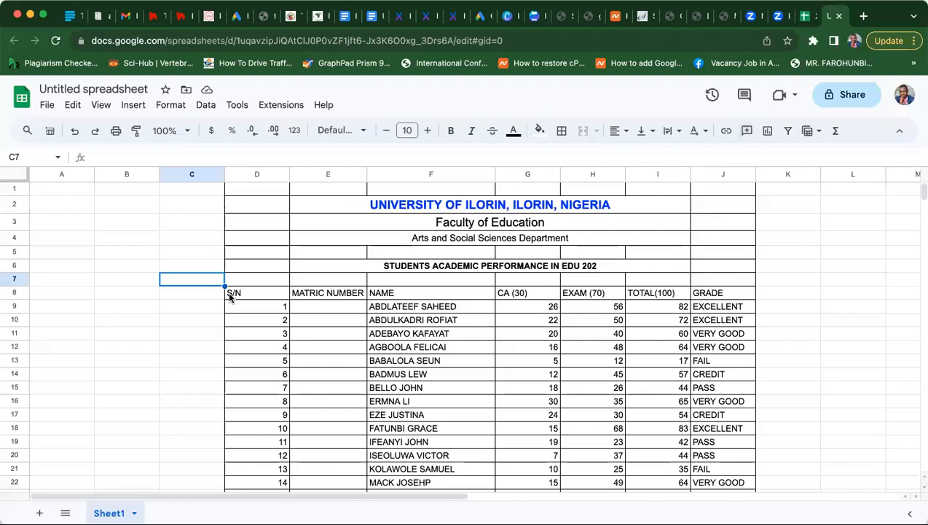
- Bold the column headings in D8:J8, S/N through GRADE
{"action": "left_click_drag", "start_coordinate": [228, 291], "coordinate": [719, 295]}
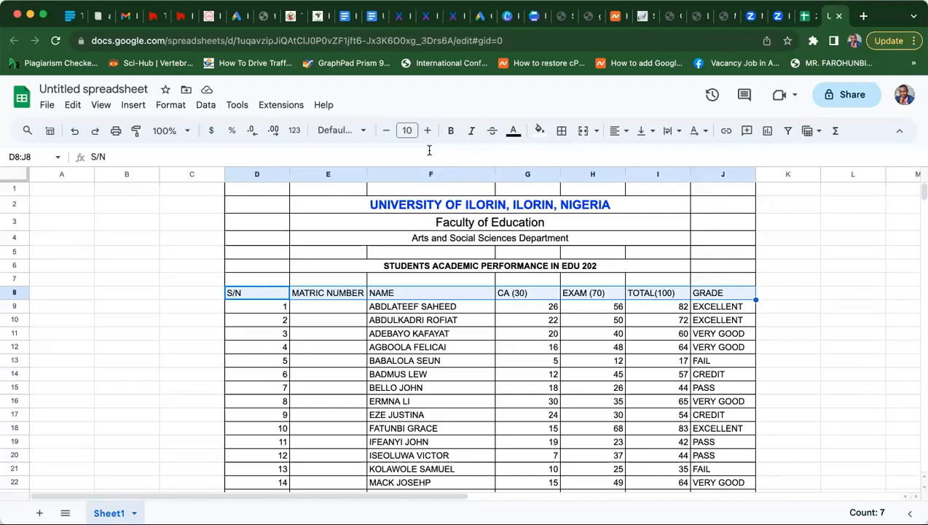
{"action": "left_click", "coordinate": [450, 130]}
{"action": "left_click", "coordinate": [337, 339]}
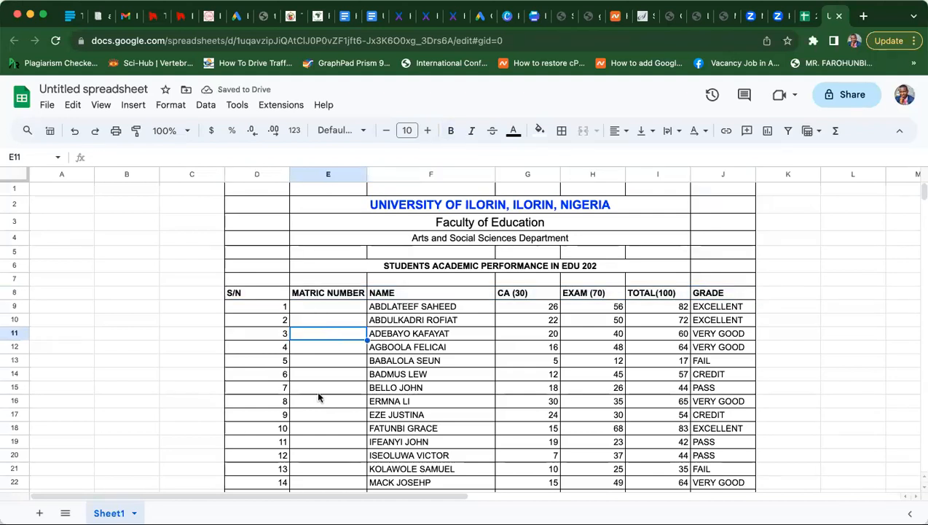
{"action": "left_click", "coordinate": [332, 377]}
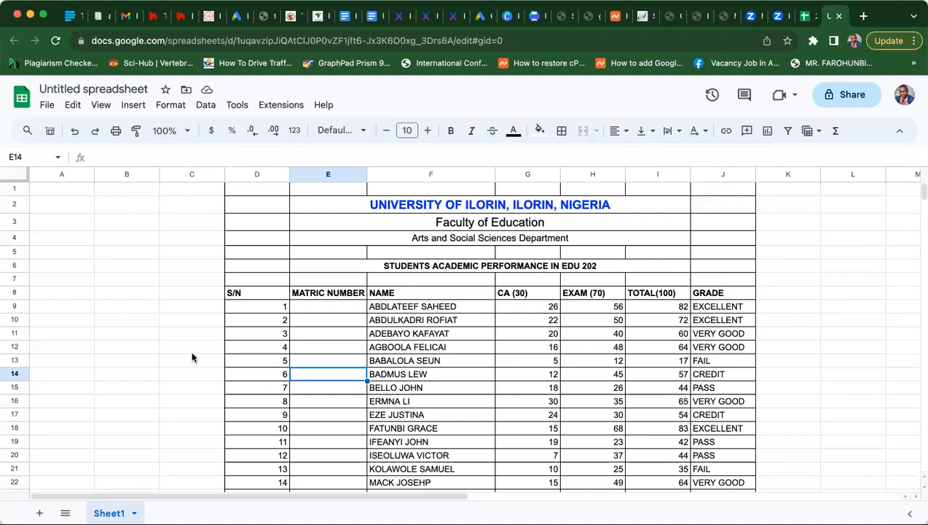
{"action": "left_click", "coordinate": [175, 334]}
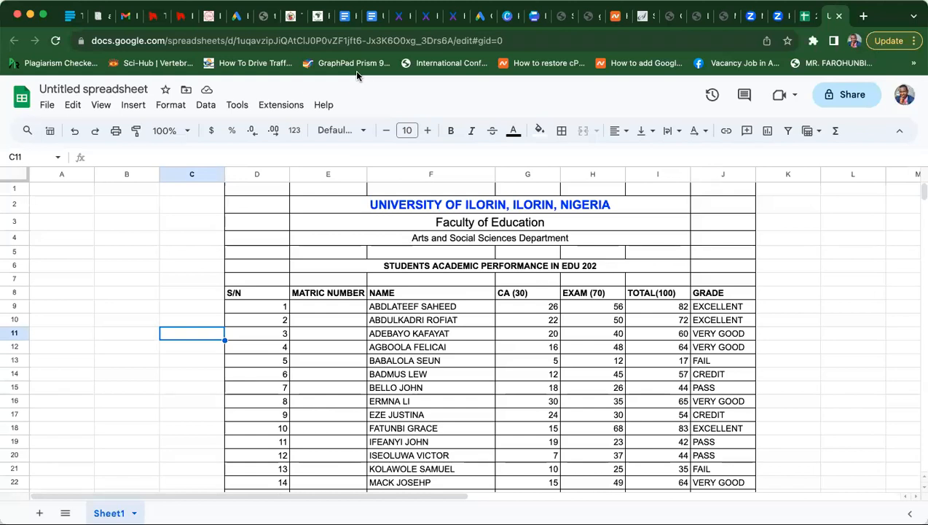
{"action": "left_click", "coordinate": [182, 268]}
{"action": "left_click", "coordinate": [173, 305]}
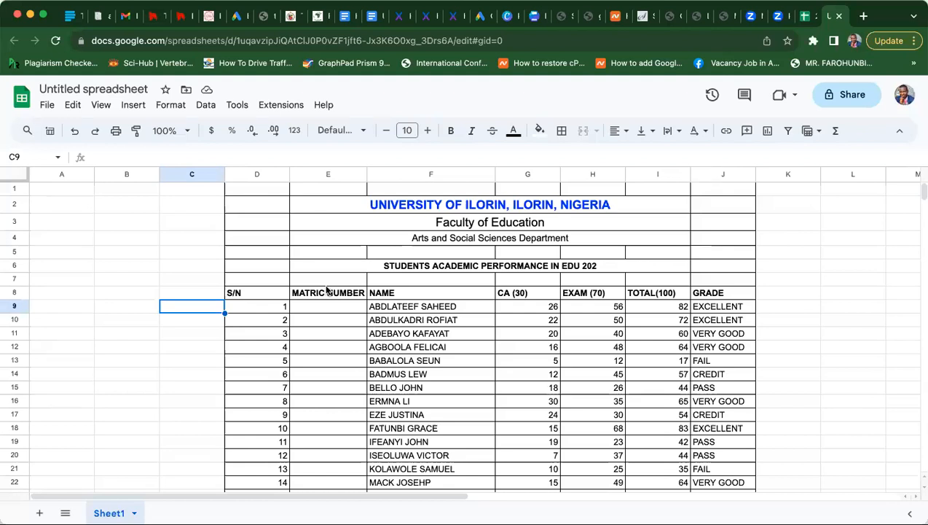
- Enter the label 'Analyis' in H30, next to the grading key
{"action": "left_click", "coordinate": [190, 411]}
{"action": "left_click", "coordinate": [178, 374]}
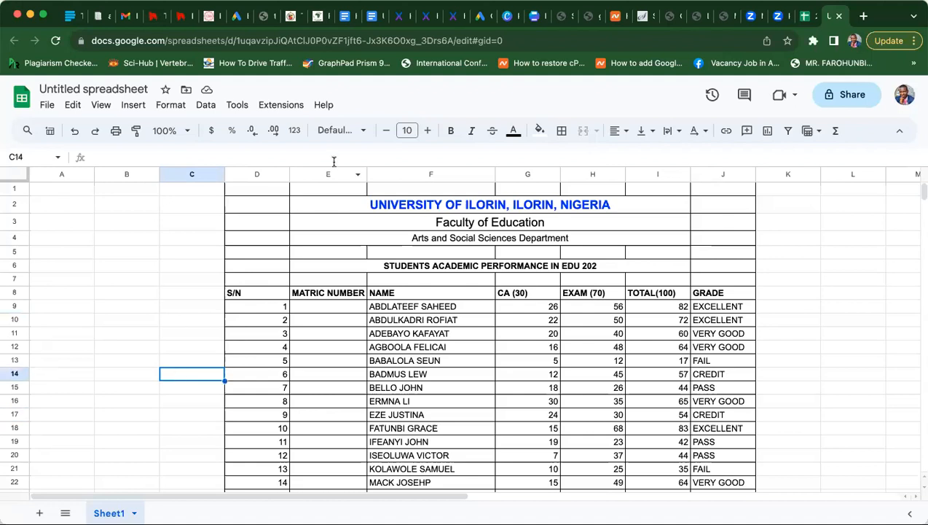
{"action": "left_click", "coordinate": [150, 295]}
{"action": "key", "text": "Down"}
{"action": "key", "text": "Down"}
{"action": "key", "text": "Down"}
{"action": "key", "text": "Down"}
{"action": "key", "text": "Down"}
{"action": "key", "text": "Down"}
{"action": "key", "text": "Down"}
{"action": "key", "text": "Down"}
{"action": "key", "text": "Down"}
{"action": "key", "text": "Down"}
{"action": "key", "text": "Down"}
{"action": "key", "text": "Down"}
{"action": "key", "text": "Down"}
{"action": "key", "text": "Down"}
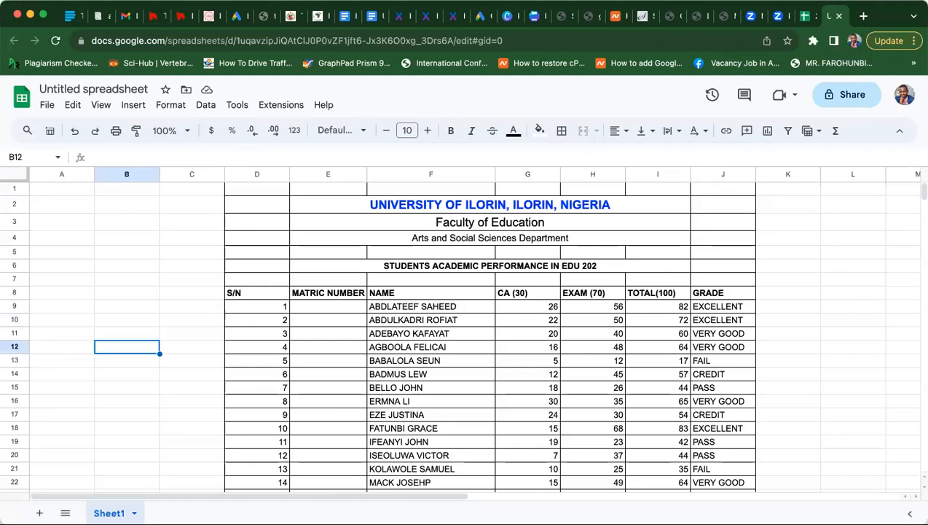
{"action": "key", "text": "Down"}
{"action": "key", "text": "Down"}
{"action": "key", "text": "Down"}
{"action": "key", "text": "Down"}
{"action": "key", "text": "Down"}
{"action": "key", "text": "Down"}
{"action": "key", "text": "Down"}
{"action": "key", "text": "Down"}
{"action": "key", "text": "Down"}
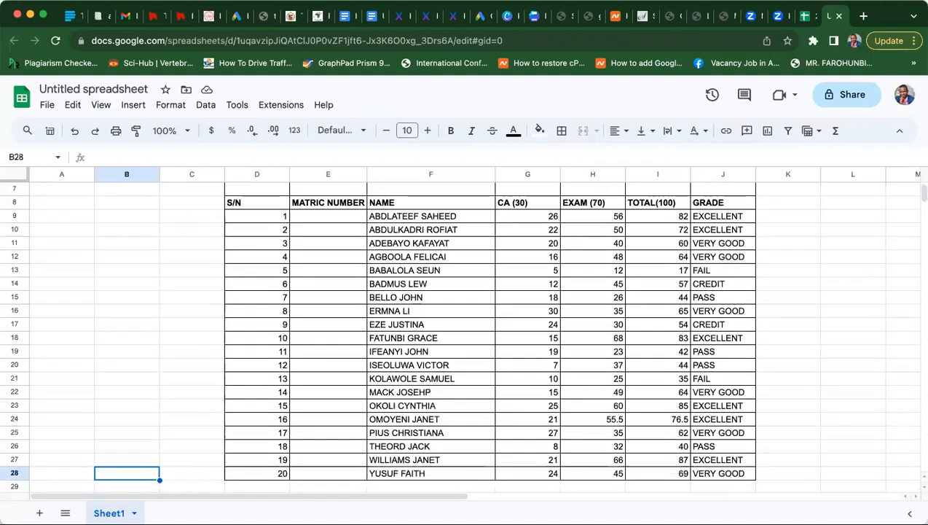
{"action": "key", "text": "Down"}
{"action": "key", "text": "Down"}
{"action": "key", "text": "Down"}
{"action": "key", "text": "Down"}
{"action": "key", "text": "Down"}
{"action": "key", "text": "Down"}
{"action": "key", "text": "Down"}
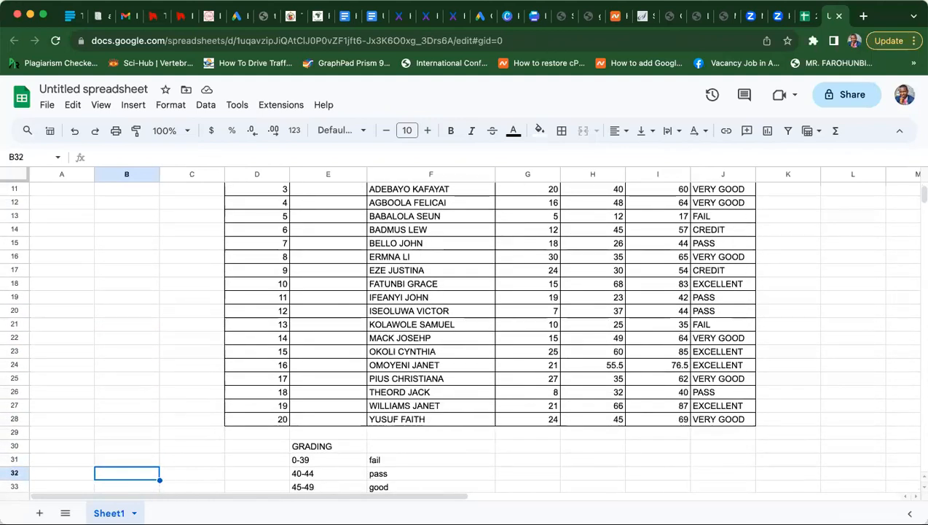
{"action": "key", "text": "Up"}
{"action": "key", "text": "Up"}
{"action": "key", "text": "Up"}
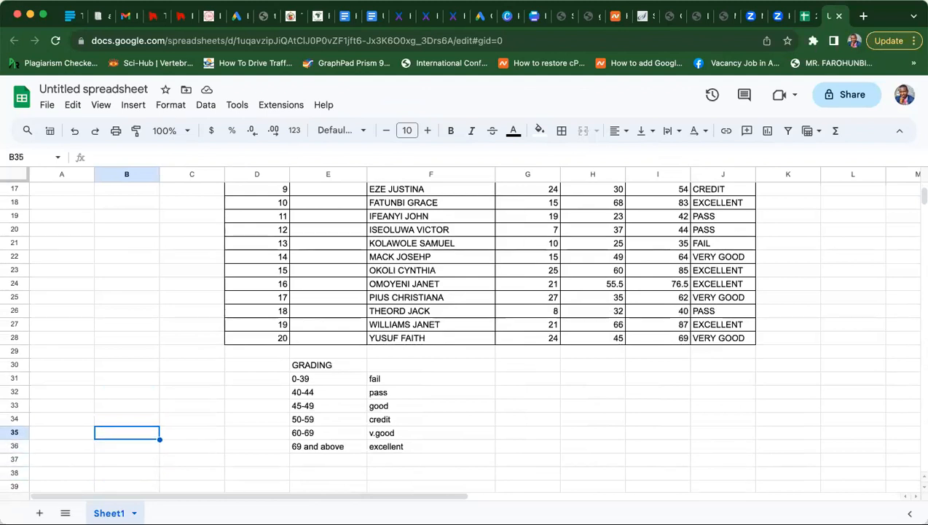
{"action": "left_click", "coordinate": [577, 366]}
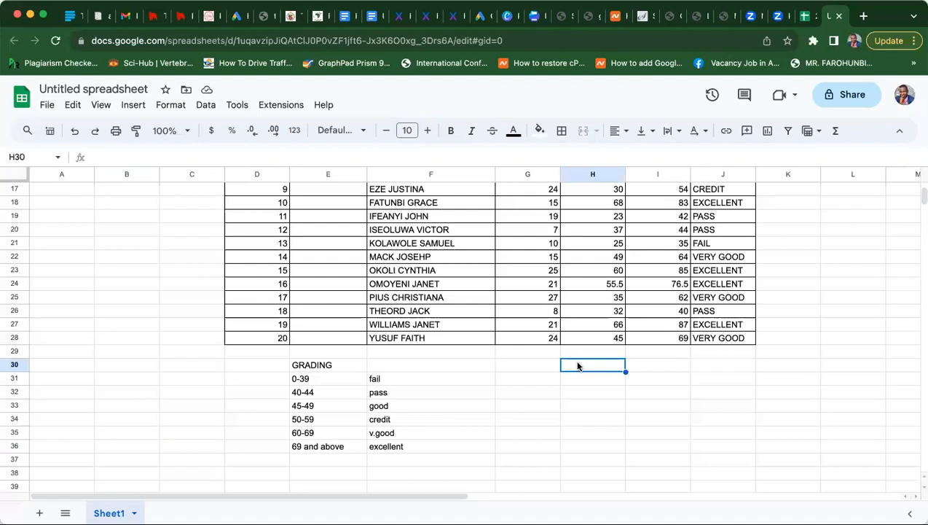
{"action": "type", "text": "Analyis"}
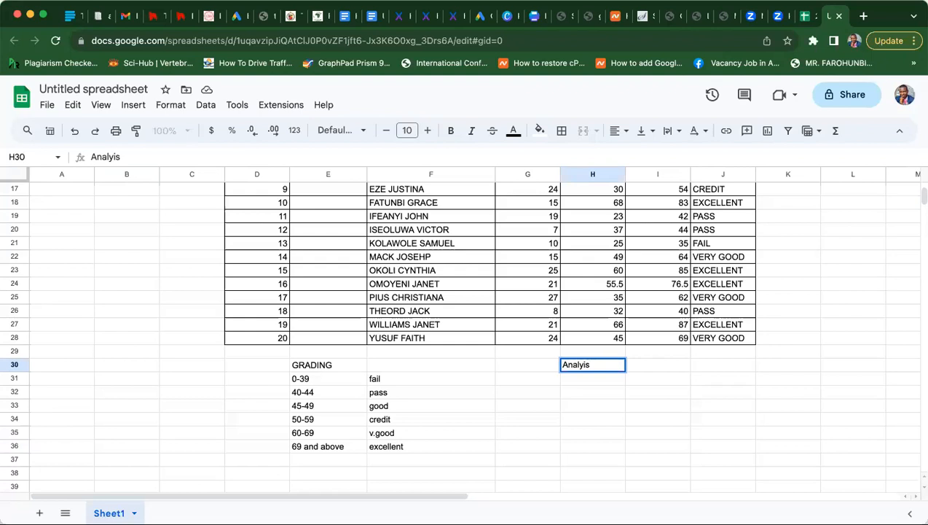
{"action": "key", "text": "Return"}
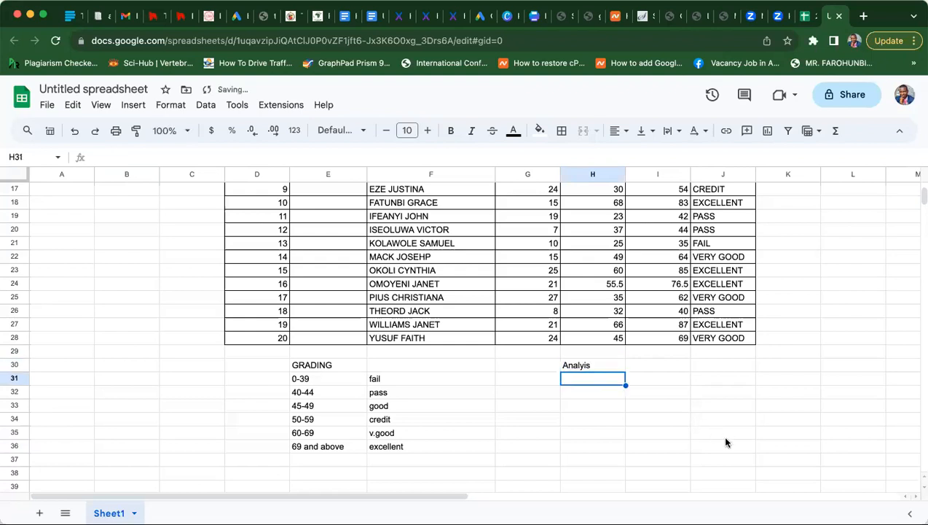
{"action": "left_click", "coordinate": [722, 348]}
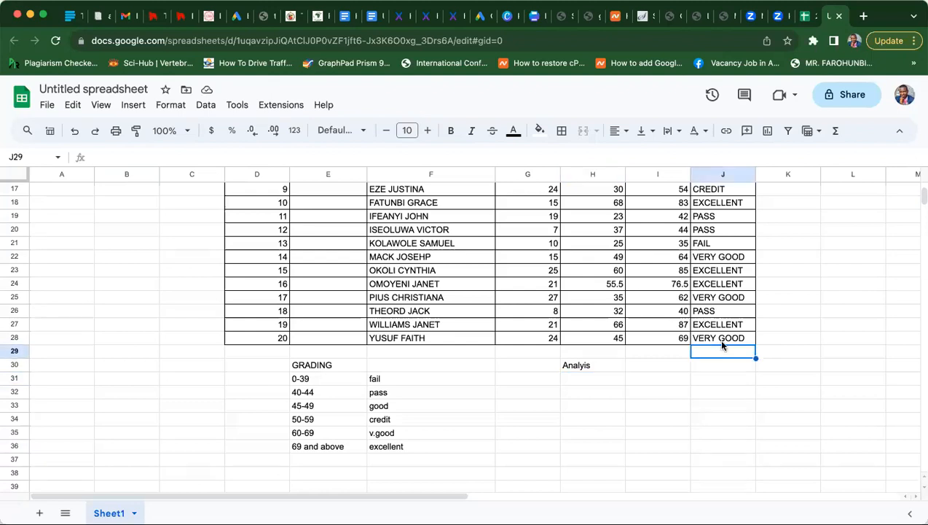
{"action": "left_click", "coordinate": [722, 343]}
{"action": "key", "text": "Up"}
{"action": "key", "text": "Up"}
{"action": "key", "text": "Up"}
{"action": "key", "text": "Up"}
{"action": "key", "text": "Up"}
{"action": "key", "text": "Up"}
{"action": "key", "text": "Up"}
{"action": "key", "text": "Up"}
{"action": "key", "text": "Up"}
{"action": "key", "text": "Up"}
{"action": "key", "text": "Up"}
{"action": "key", "text": "Up"}
{"action": "key", "text": "Up"}
{"action": "key", "text": "Up"}
{"action": "key", "text": "Up"}
{"action": "key", "text": "Up"}
{"action": "key", "text": "Up"}
{"action": "key", "text": "Up"}
{"action": "key", "text": "Up"}
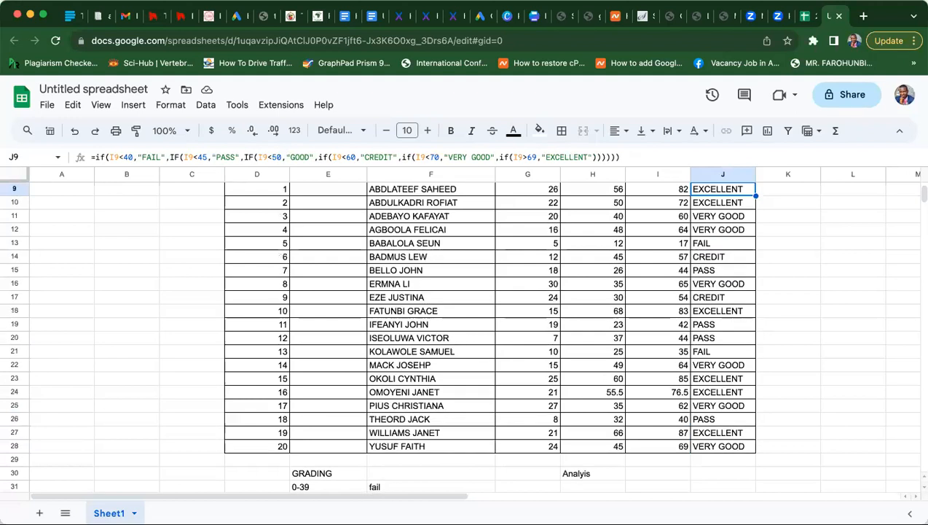
{"action": "key", "text": "Up"}
{"action": "key", "text": "Up"}
{"action": "key", "text": "Up"}
{"action": "key", "text": "Up"}
{"action": "key", "text": "Down"}
{"action": "key", "text": "Down"}
{"action": "key", "text": "Down"}
{"action": "key", "text": "Down"}
{"action": "key", "text": "Down"}
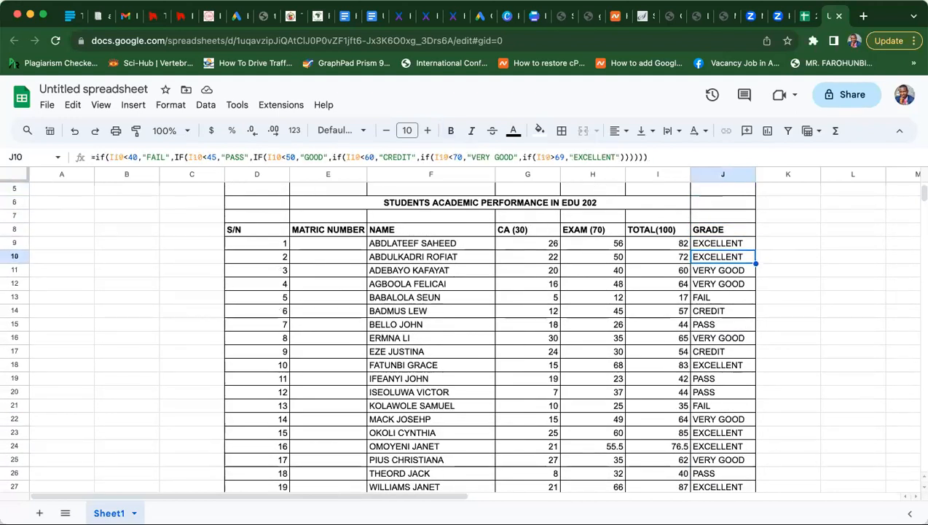
{"action": "key", "text": "Down"}
{"action": "key", "text": "Down"}
{"action": "key", "text": "Down"}
{"action": "key", "text": "Down"}
{"action": "key", "text": "Down"}
{"action": "key", "text": "Down"}
{"action": "key", "text": "Down"}
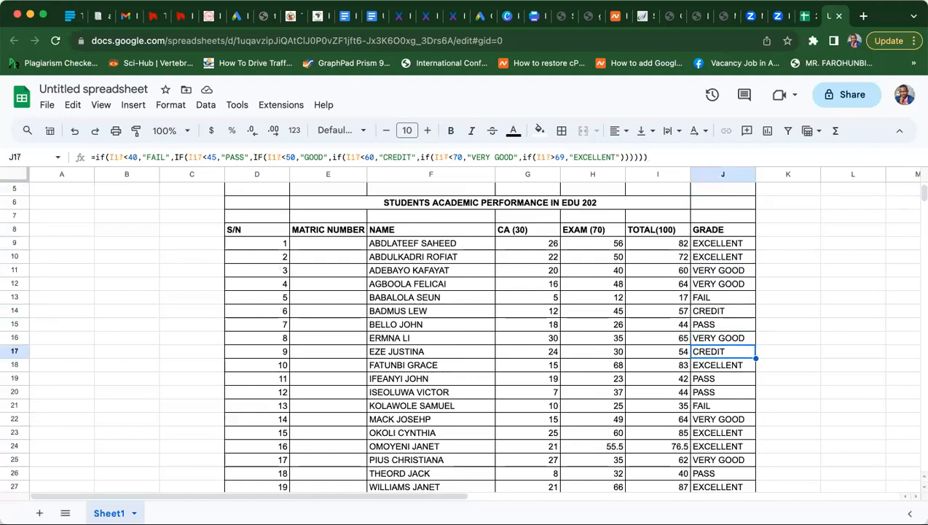
{"action": "key", "text": "Down"}
{"action": "key", "text": "Down"}
{"action": "key", "text": "Down"}
{"action": "key", "text": "Down"}
{"action": "key", "text": "Down"}
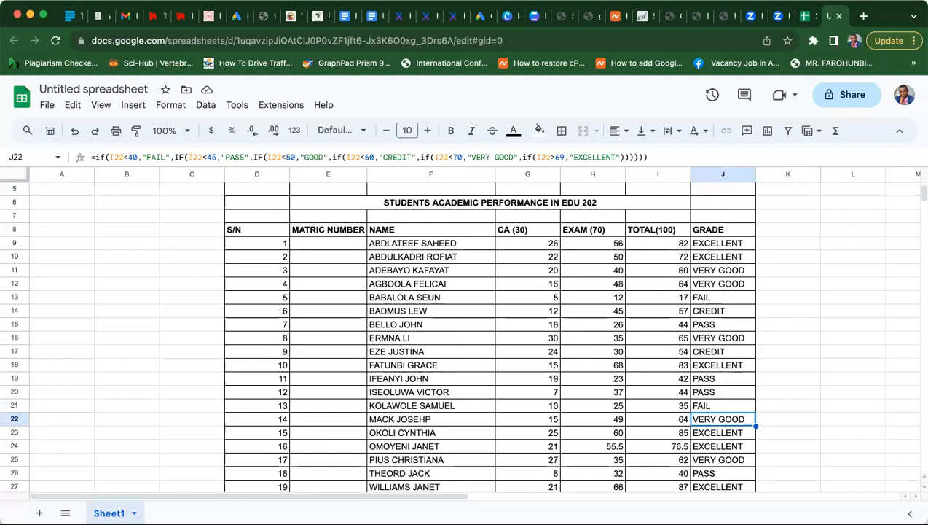
{"action": "key", "text": "Down"}
{"action": "key", "text": "Down"}
{"action": "key", "text": "Down"}
{"action": "key", "text": "Down"}
{"action": "key", "text": "Down"}
{"action": "key", "text": "Down"}
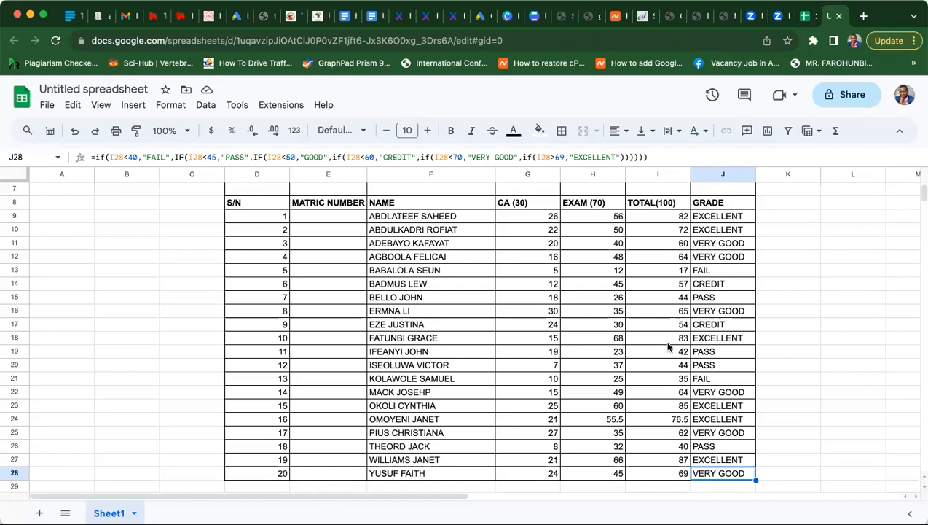
{"action": "left_click", "coordinate": [400, 299]}
{"action": "key", "text": "Up"}
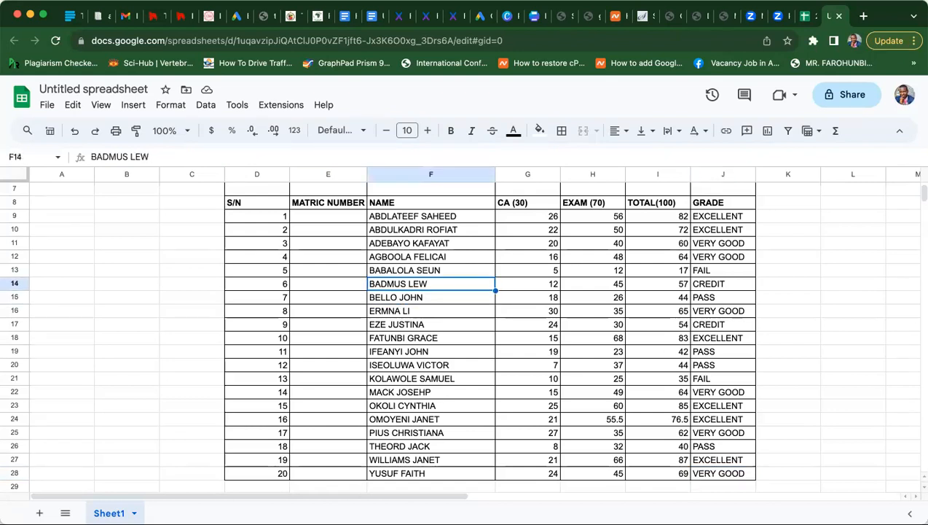
{"action": "key", "text": "Up"}
{"action": "key", "text": "Up"}
{"action": "key", "text": "Up"}
{"action": "key", "text": "Up"}
{"action": "key", "text": "Up"}
{"action": "key", "text": "Up"}
{"action": "key", "text": "Up"}
{"action": "key", "text": "Up"}
{"action": "key", "text": "Up"}
{"action": "key", "text": "Down"}
{"action": "key", "text": "Up"}
{"action": "key", "text": "Up"}
{"action": "key", "text": "Up"}
{"action": "key", "text": "Up"}
{"action": "key", "text": "Up"}
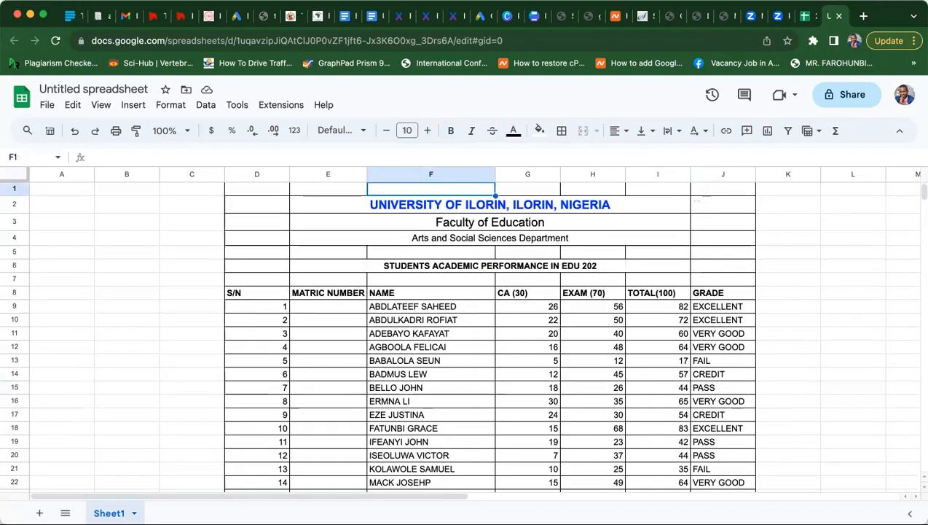
{"action": "left_click", "coordinate": [393, 362]}
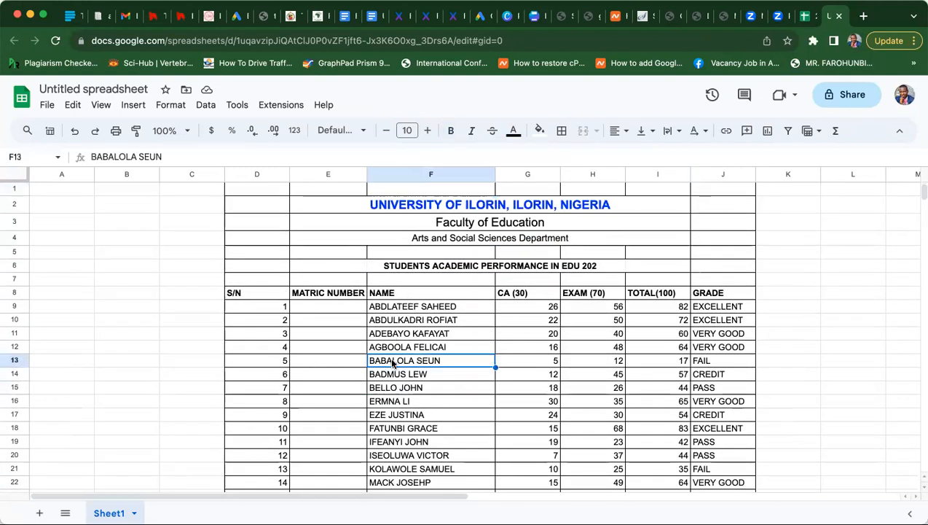
{"action": "key", "text": "Down"}
{"action": "key", "text": "Down"}
{"action": "key", "text": "Down"}
{"action": "key", "text": "Down"}
{"action": "key", "text": "Down"}
{"action": "key", "text": "Down"}
{"action": "key", "text": "Down"}
{"action": "key", "text": "Down"}
{"action": "key", "text": "Down"}
{"action": "key", "text": "Down"}
{"action": "key", "text": "Down"}
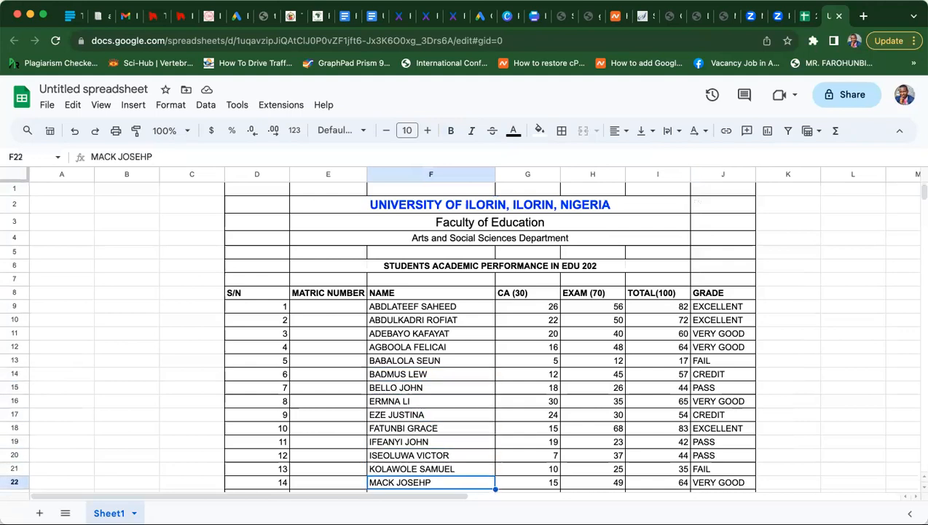
{"action": "key", "text": "Down"}
{"action": "key", "text": "Down"}
{"action": "key", "text": "Down"}
{"action": "key", "text": "Down"}
{"action": "key", "text": "Down"}
{"action": "key", "text": "Down"}
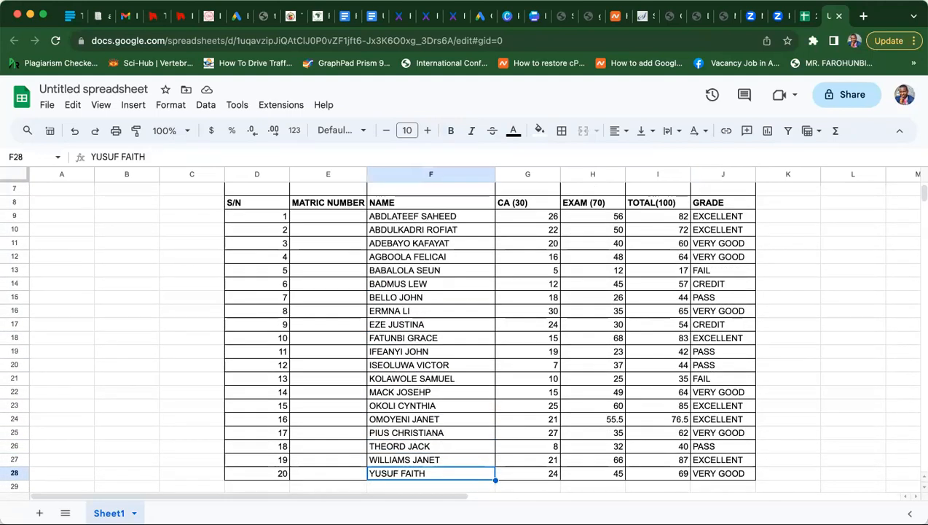
{"action": "key", "text": "Down"}
{"action": "key", "text": "Down"}
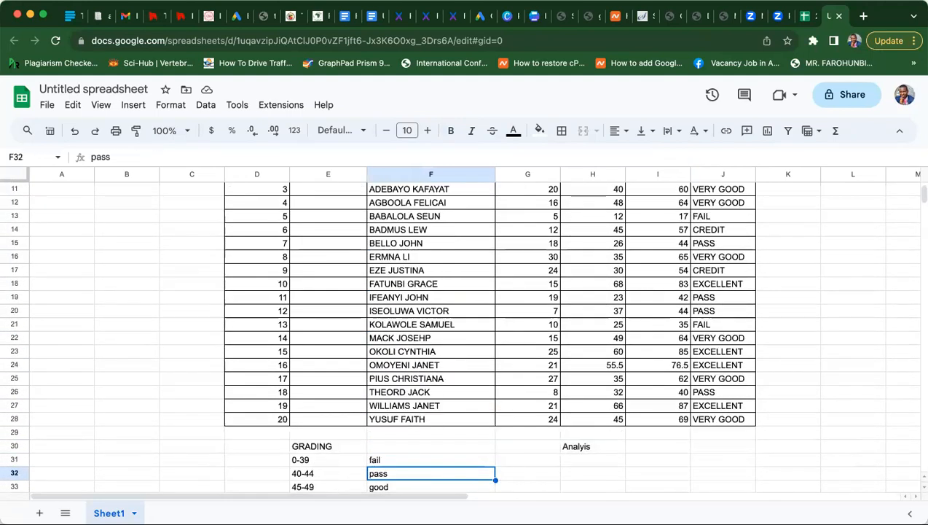
{"action": "key", "text": "Up"}
{"action": "key", "text": "Up"}
{"action": "key", "text": "Right"}
{"action": "key", "text": "Right"}
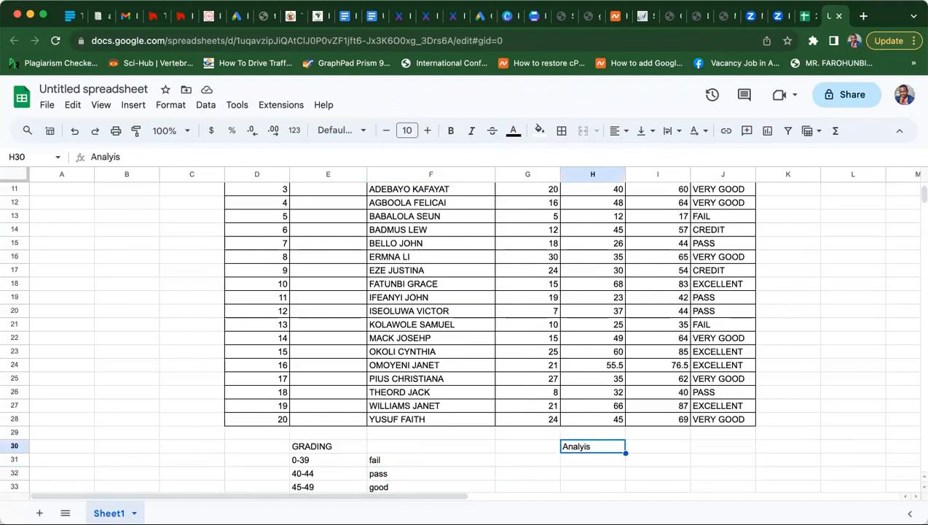
{"action": "left_click", "coordinate": [153, 157]}
- Correct the H30 label from 'Analyis' to 'Analysis'
{"action": "key", "text": "BackSpace"}
{"action": "key", "text": "BackSpace"}
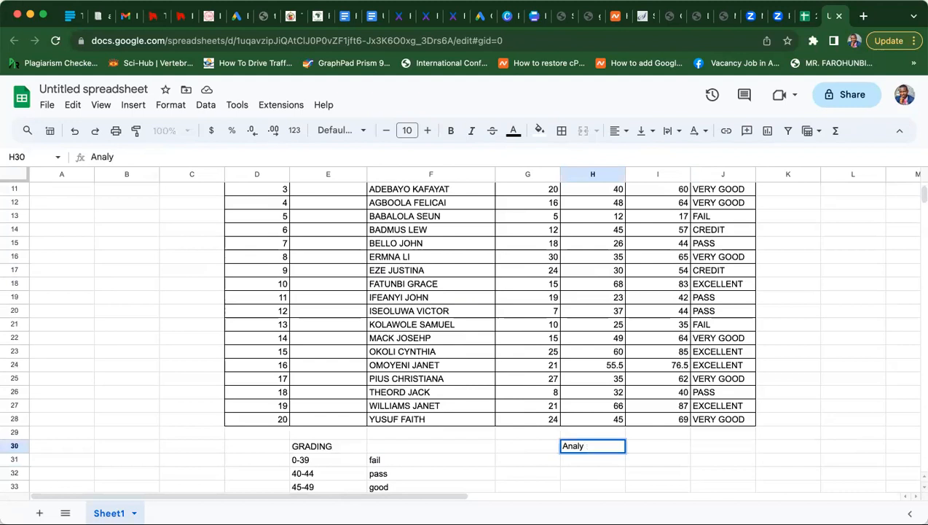
{"action": "type", "text": "sis"}
{"action": "left_click", "coordinate": [653, 468]}
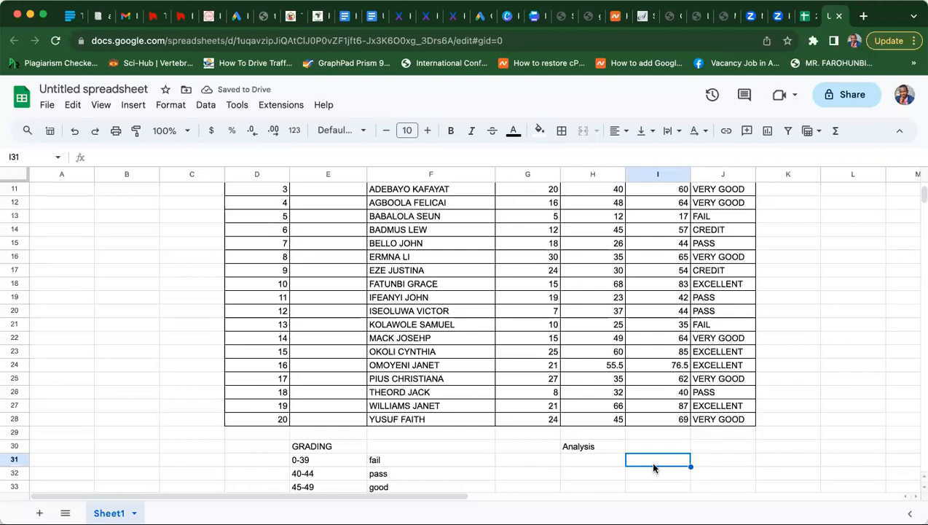
{"action": "key", "text": "Up"}
{"action": "key", "text": "Up"}
{"action": "key", "text": "Up"}
{"action": "key", "text": "Up"}
{"action": "key", "text": "Up"}
{"action": "key", "text": "Up"}
{"action": "key", "text": "Up"}
{"action": "key", "text": "Up"}
{"action": "key", "text": "Up"}
{"action": "key", "text": "Up"}
{"action": "key", "text": "Up"}
{"action": "key", "text": "Up"}
{"action": "key", "text": "Up"}
{"action": "key", "text": "Up"}
{"action": "key", "text": "Up"}
{"action": "key", "text": "Up"}
{"action": "key", "text": "Up"}
{"action": "key", "text": "Up"}
{"action": "key", "text": "Up"}
{"action": "key", "text": "Up"}
{"action": "key", "text": "Up"}
{"action": "key", "text": "Up"}
{"action": "key", "text": "Up"}
{"action": "key", "text": "Up"}
{"action": "key", "text": "Up"}
{"action": "key", "text": "Down"}
{"action": "key", "text": "Down"}
{"action": "key", "text": "Down"}
{"action": "key", "text": "Down"}
{"action": "key", "text": "Down"}
{"action": "key", "text": "Down"}
{"action": "key", "text": "Down"}
{"action": "key", "text": "Down"}
{"action": "key", "text": "Down"}
{"action": "key", "text": "Down"}
{"action": "key", "text": "Down"}
{"action": "key", "text": "Down"}
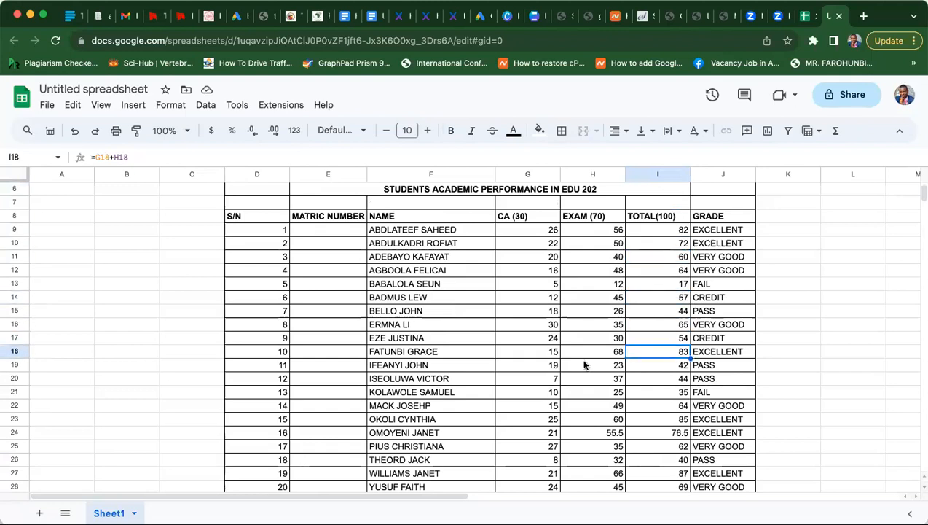